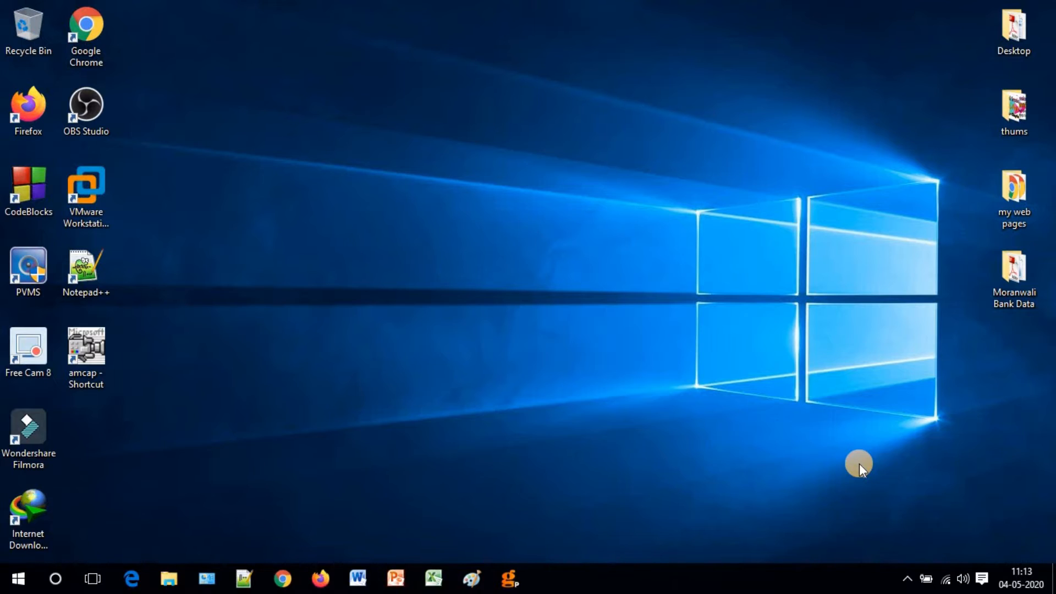
In the Windows Run box, replace the prefilled program name with Excel.
key(super+r)
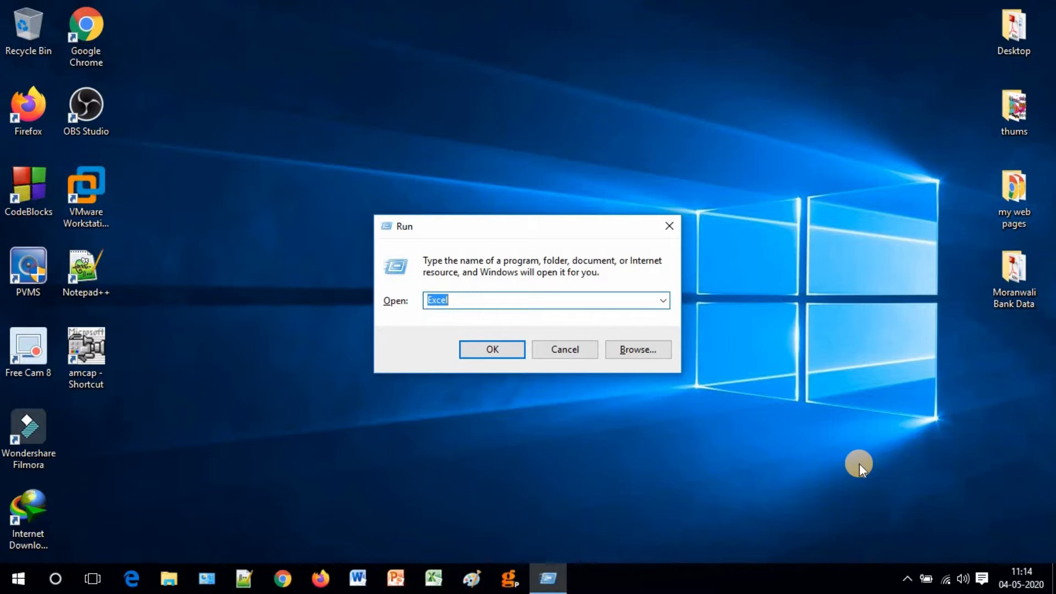
key(BackSpace)
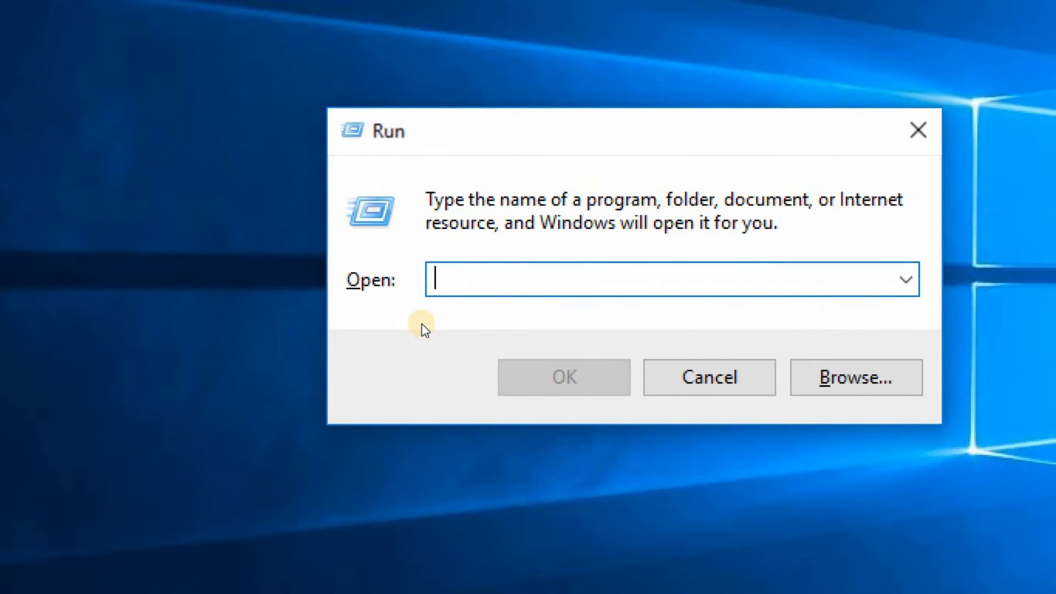
text(Excel)
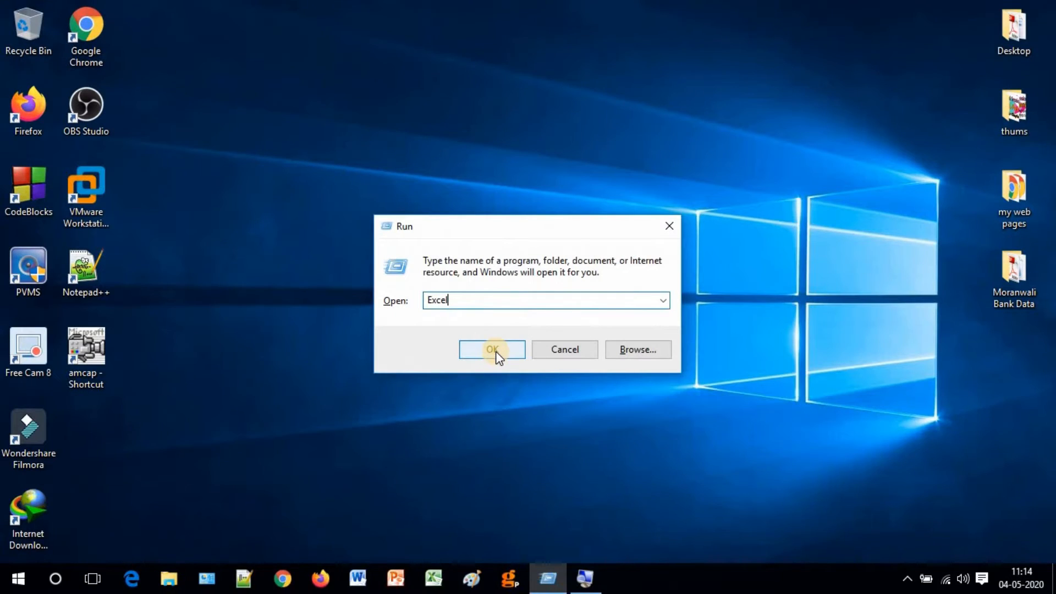
Launch Excel to a blank Book1, then maximize and restore down its window.
click(495, 350)
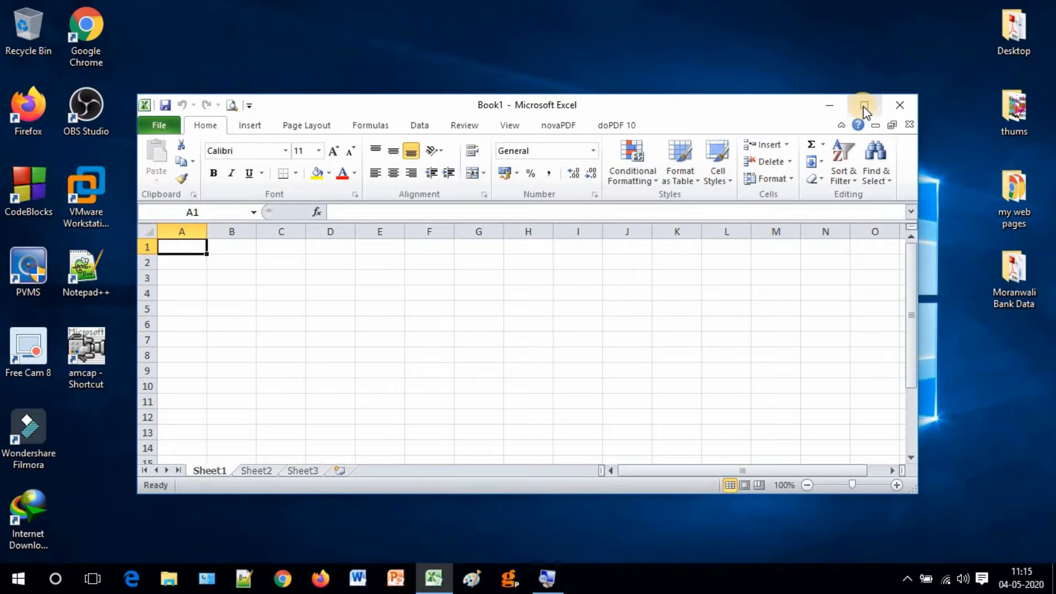
click(864, 108)
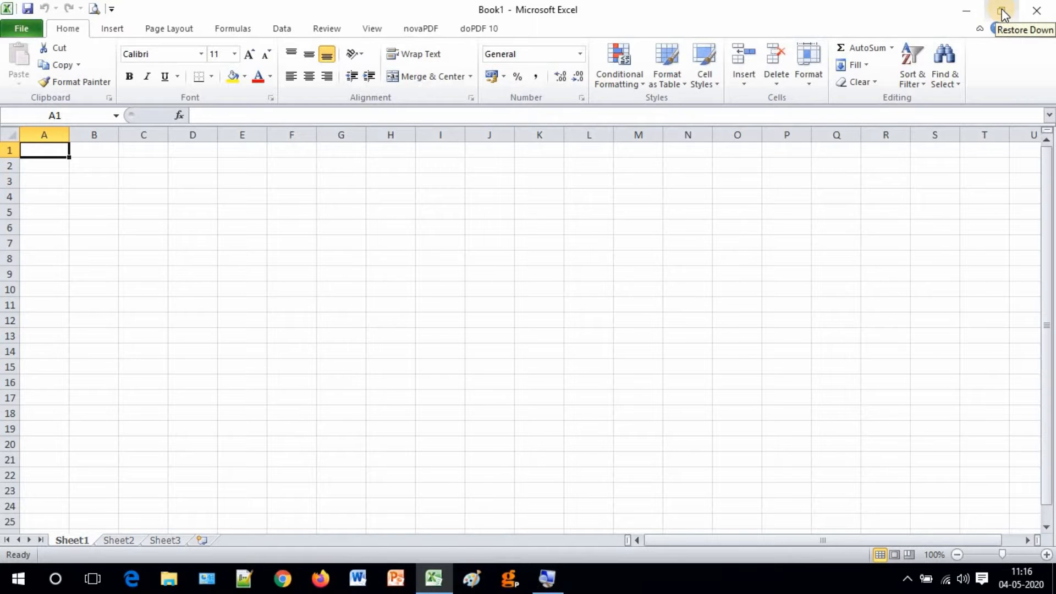
click(1000, 11)
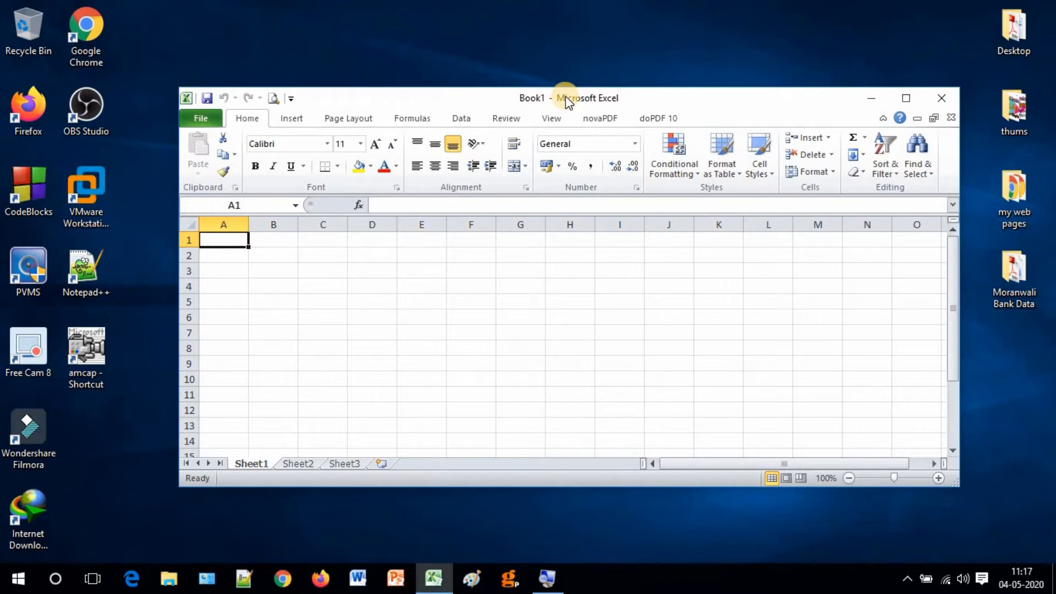
Move Book1 up-left, extend it to row 20, and narrow it to columns A–F.
drag(565, 97, 537, 55)
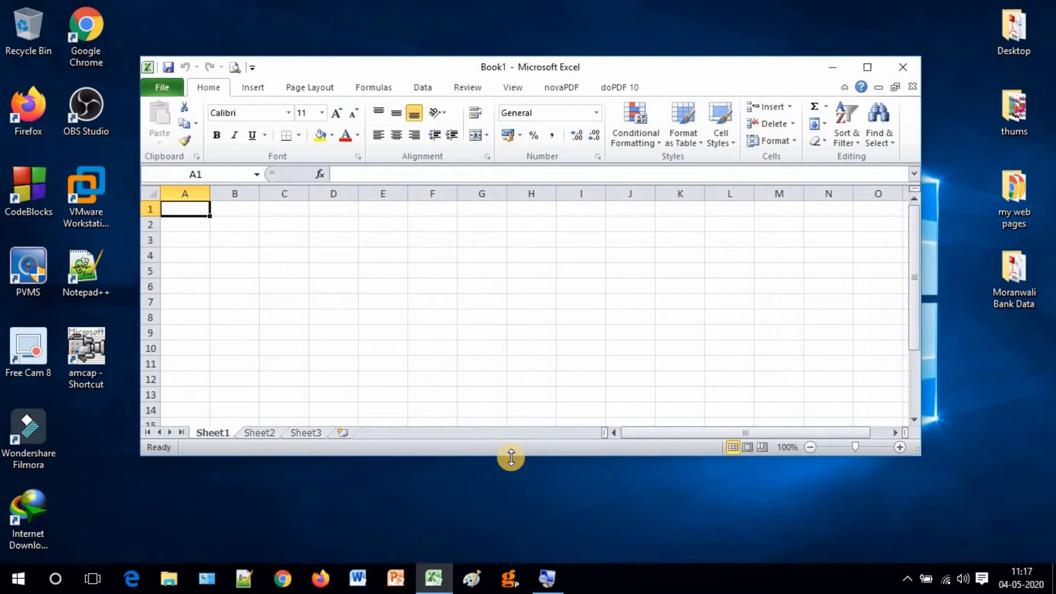
drag(511, 457, 513, 507)
drag(516, 524, 516, 549)
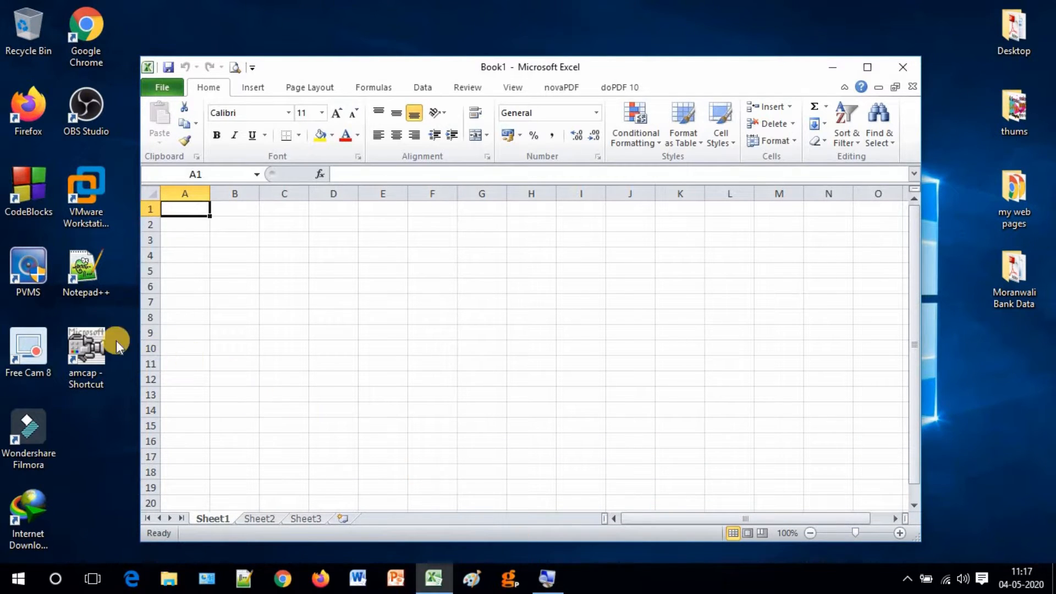
drag(141, 332, 143, 318)
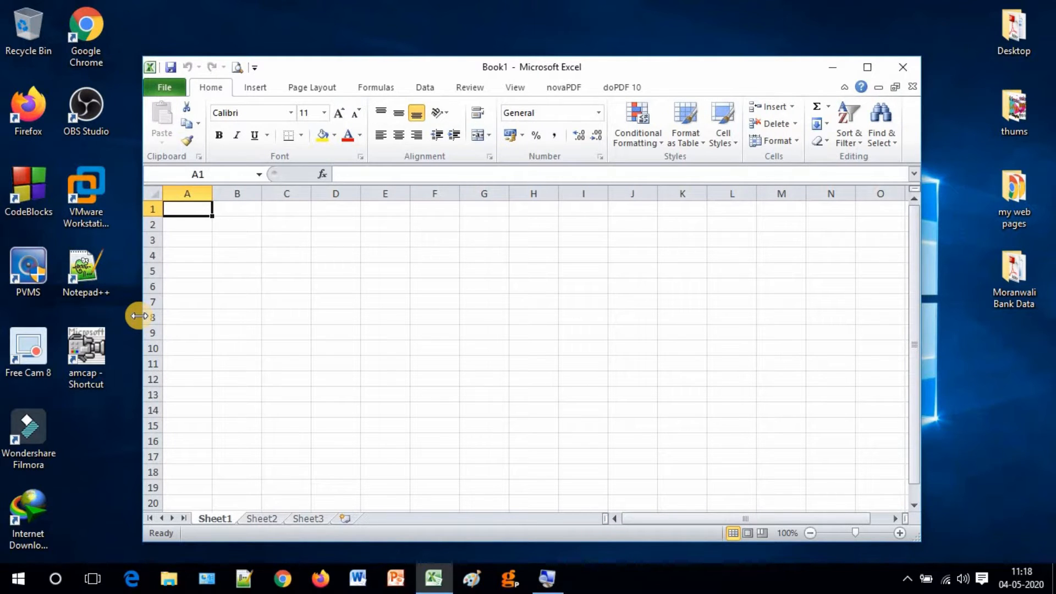
drag(138, 315, 226, 308)
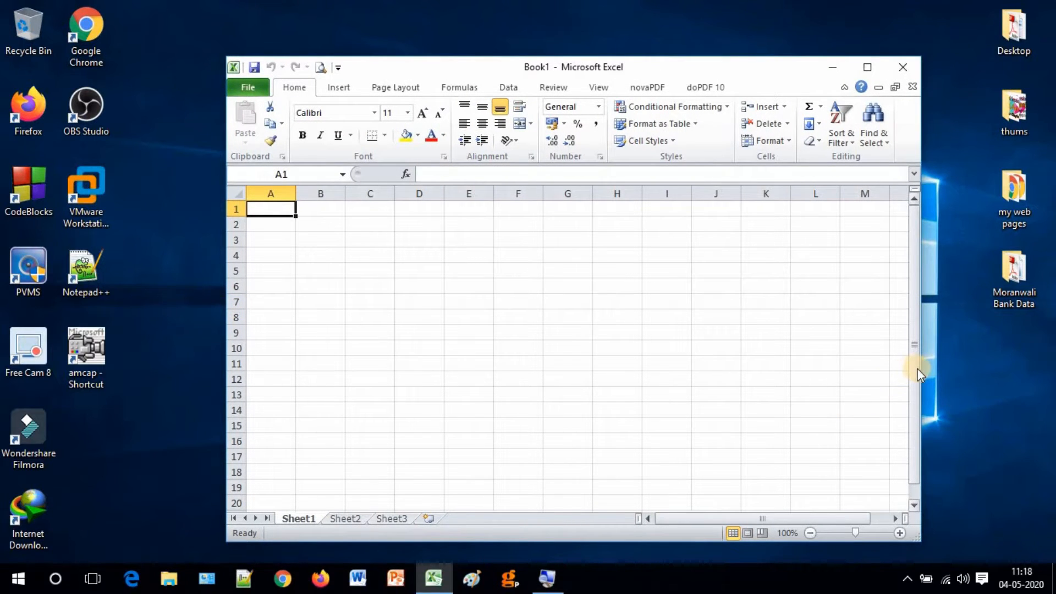
mouse_move(922, 367)
mouse_down()
mouse_move(993, 378)
mouse_move(931, 380)
mouse_up()
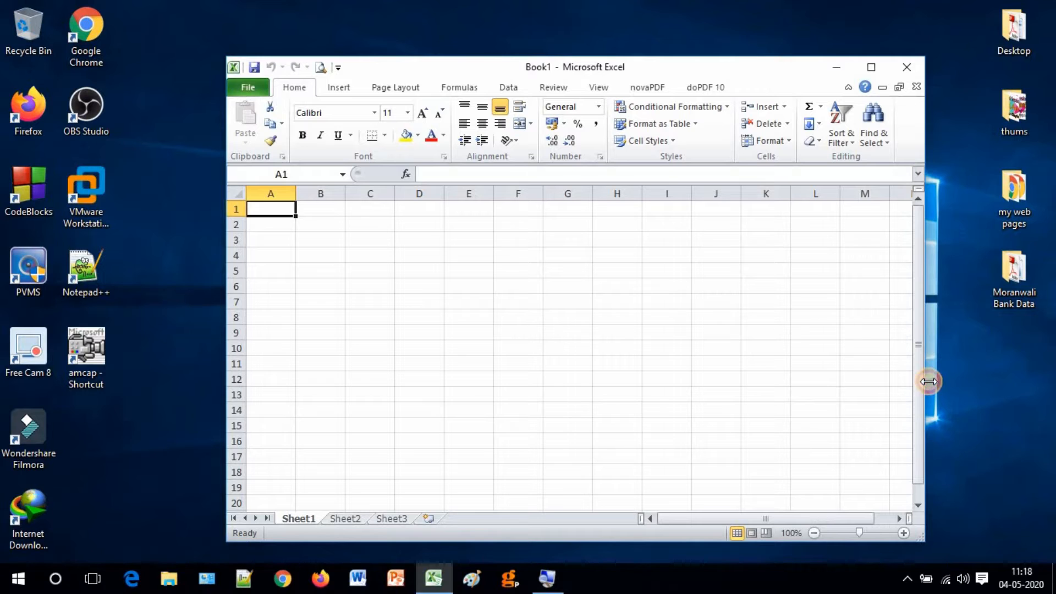
drag(926, 381, 884, 371)
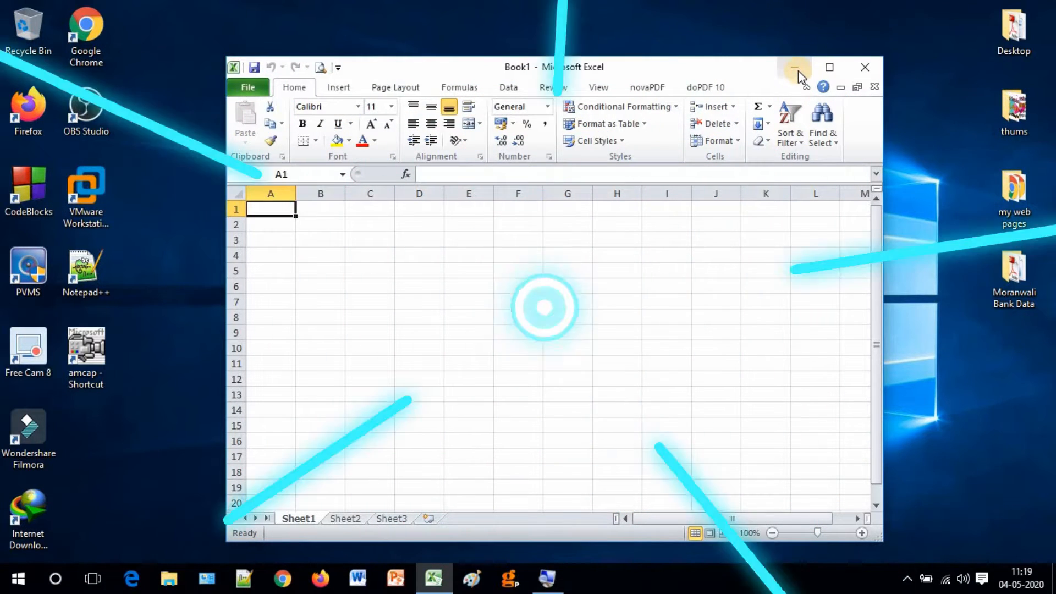
Minimize Book1, restore it from its taskbar preview, nudge it upward, then maximize.
click(797, 67)
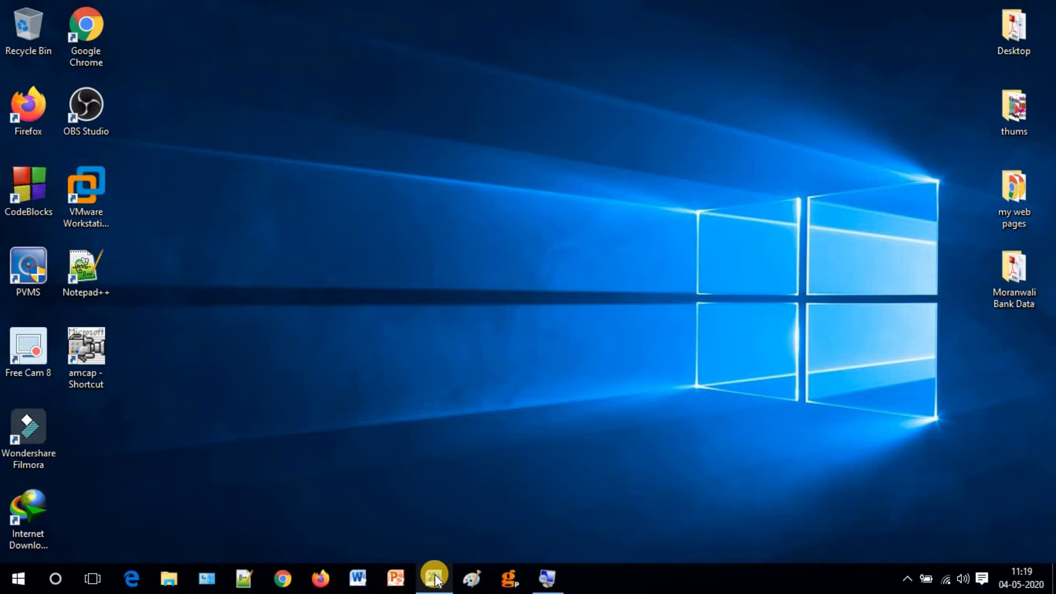
mouse_move(435, 579)
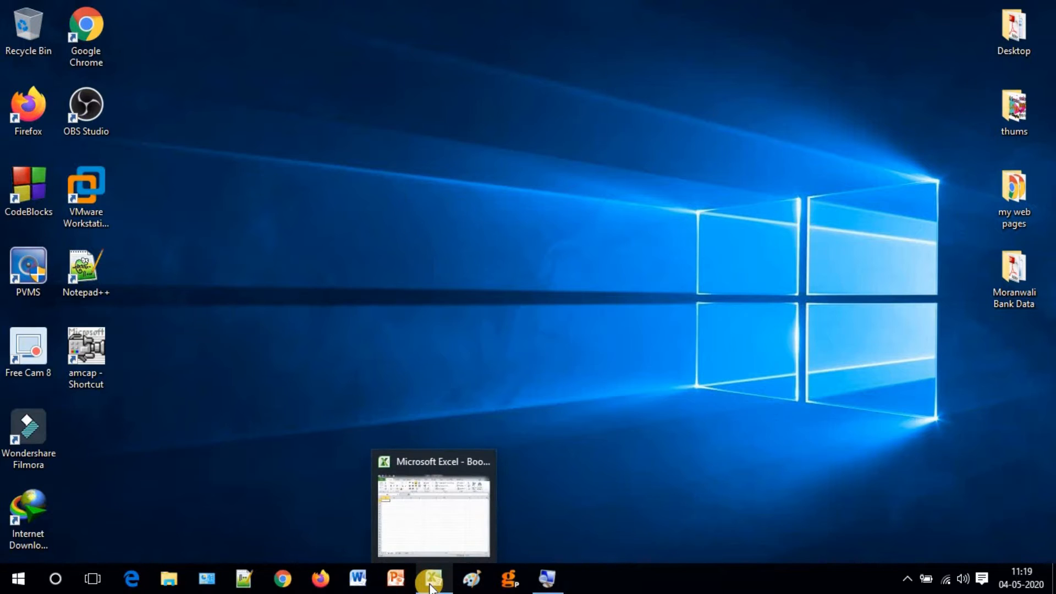
click(445, 531)
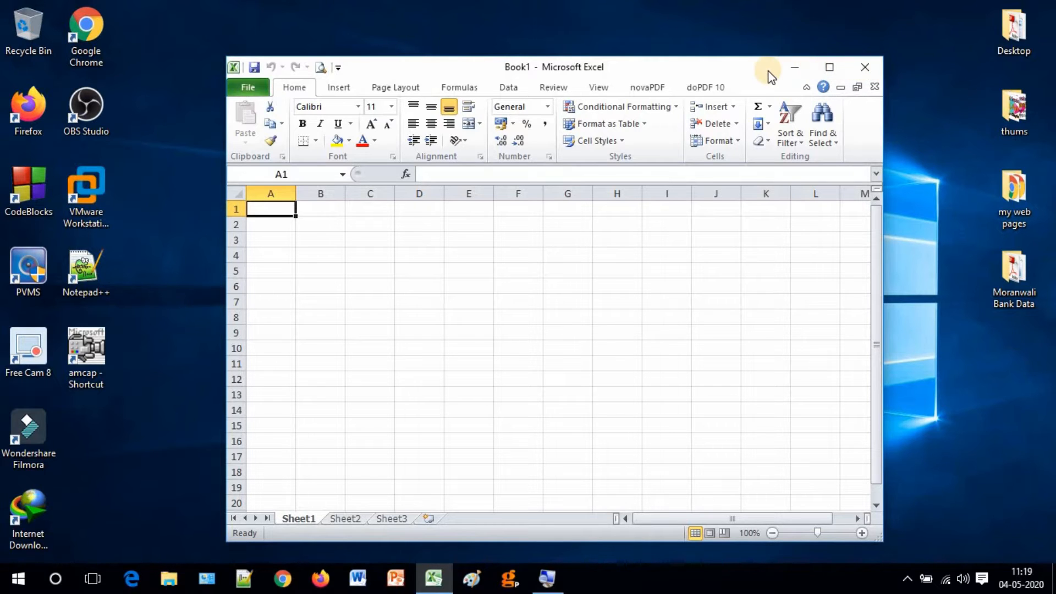
drag(693, 71, 689, 53)
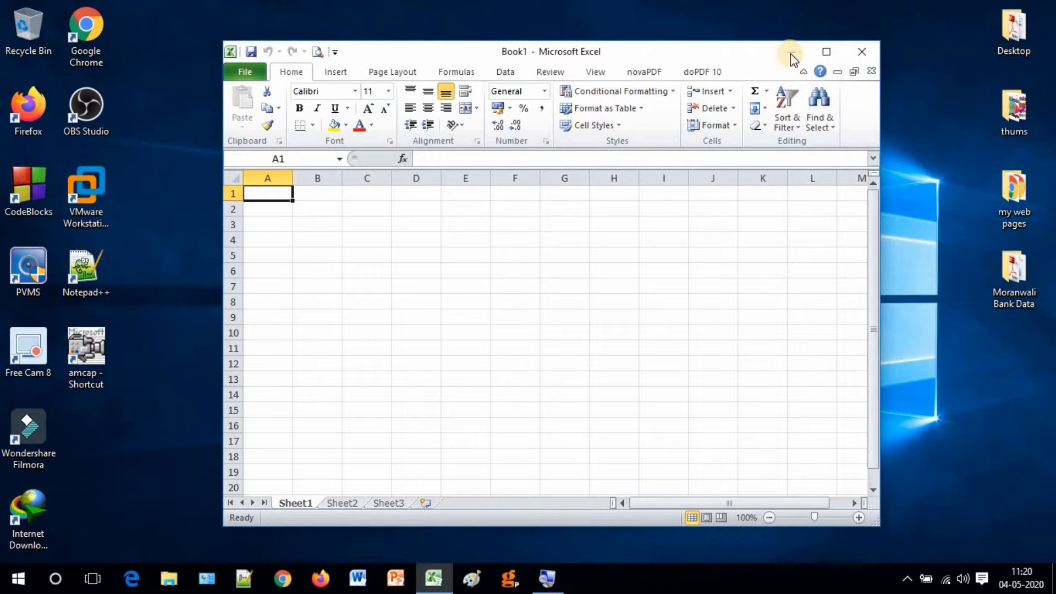
click(824, 51)
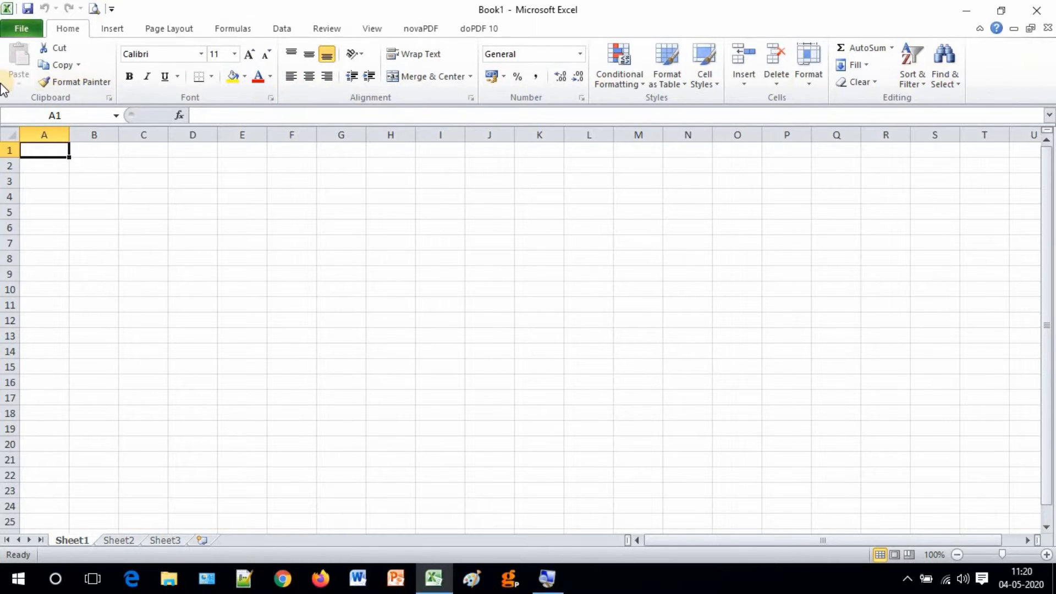
click(114, 32)
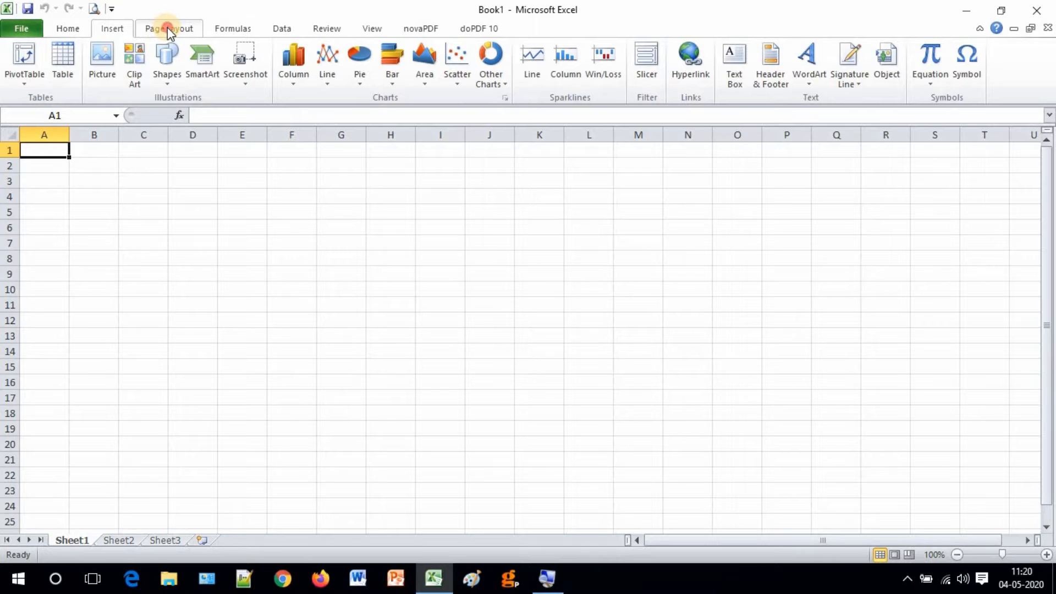
click(167, 29)
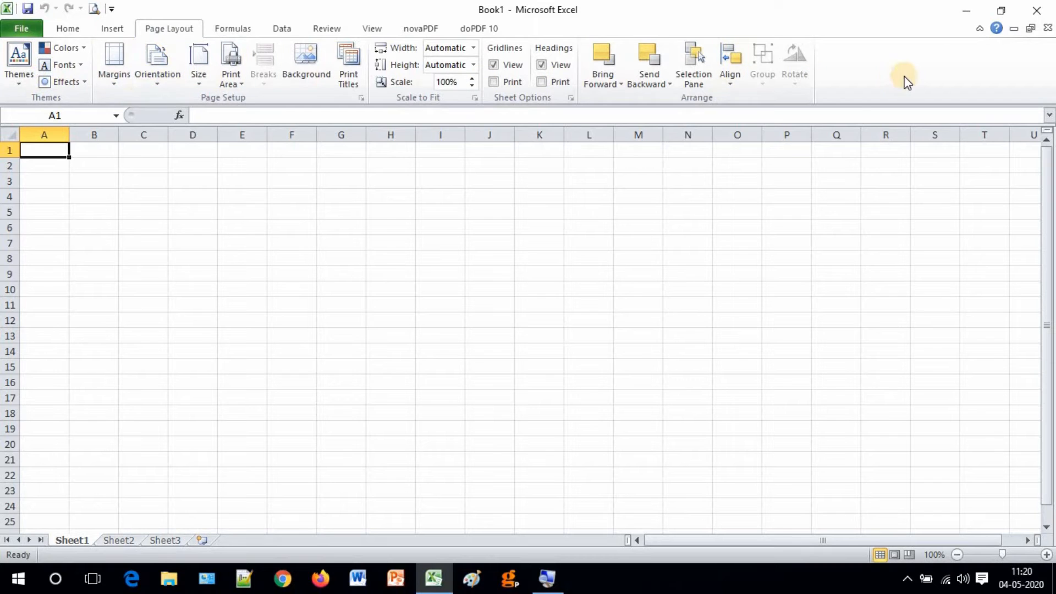
click(240, 29)
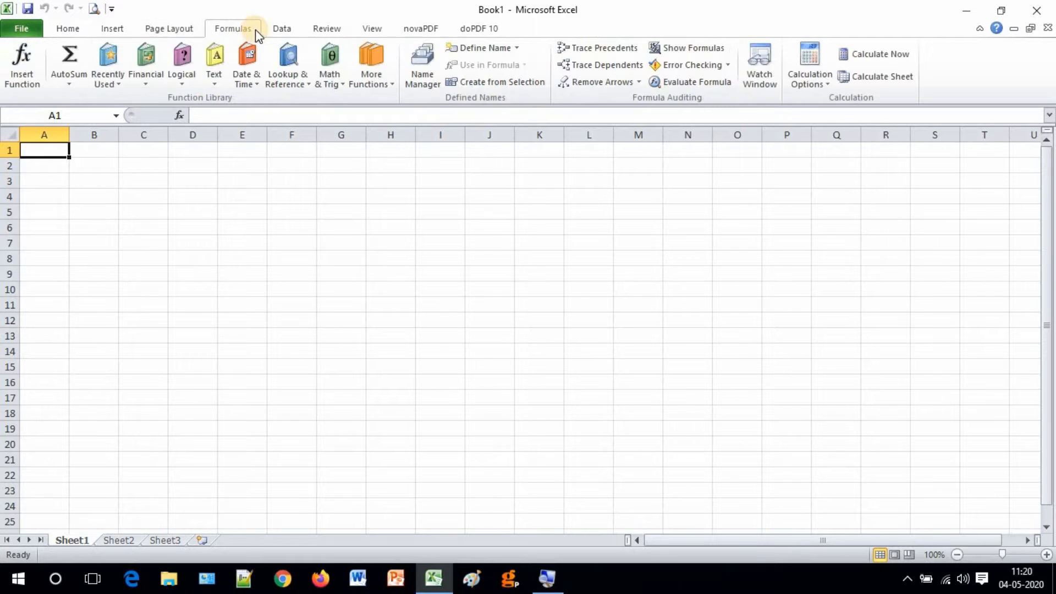
click(291, 30)
click(338, 28)
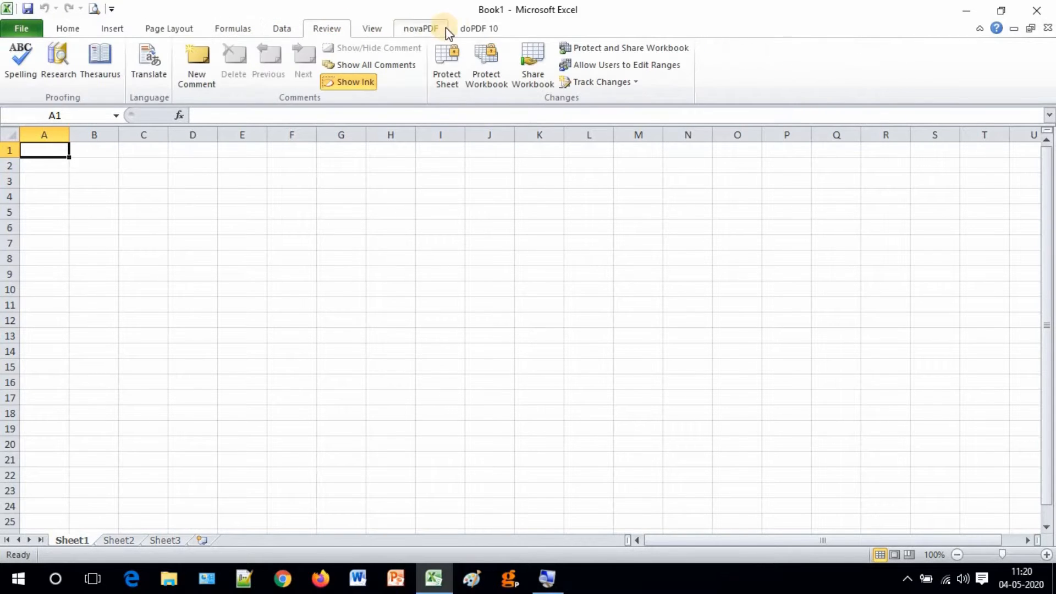
click(74, 29)
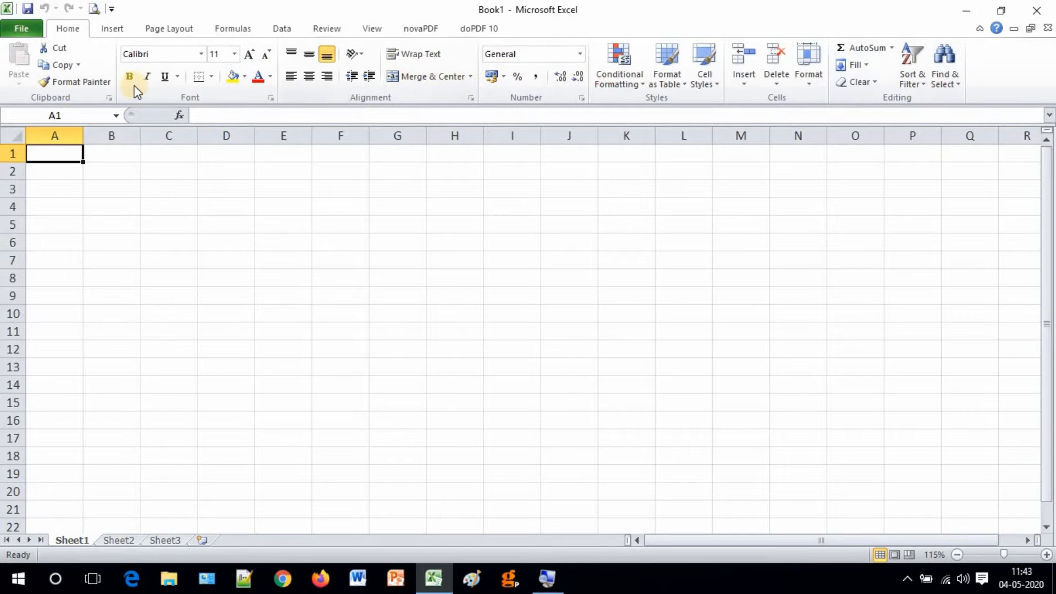
Switch the ribbon to the Insert tab's Tables, Illustrations, Charts and Symbols groups.
click(110, 34)
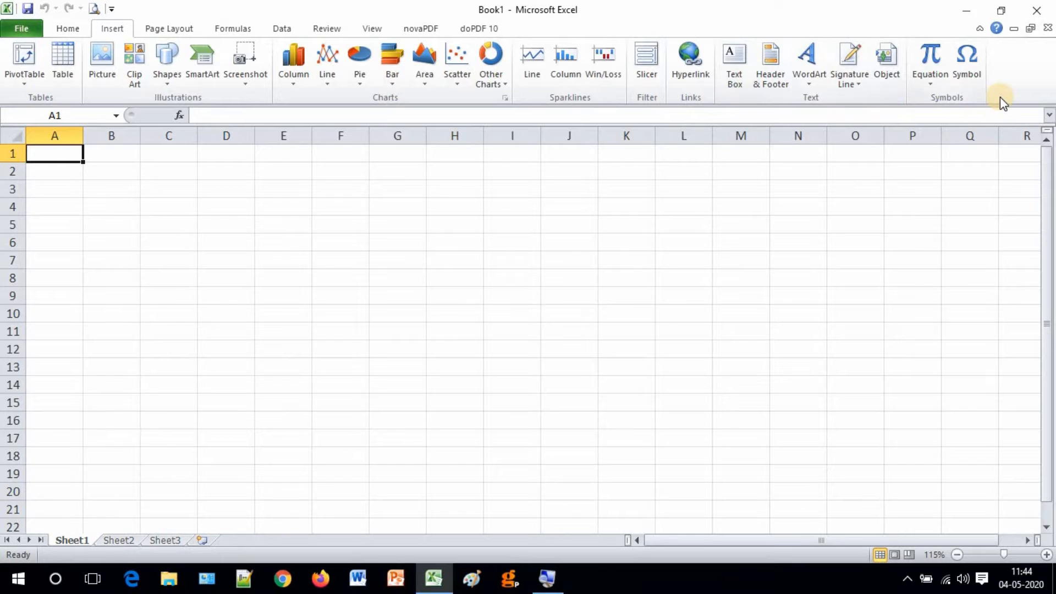
Switch the ribbon to the Page Layout tab for themes, margins and scaling.
click(170, 28)
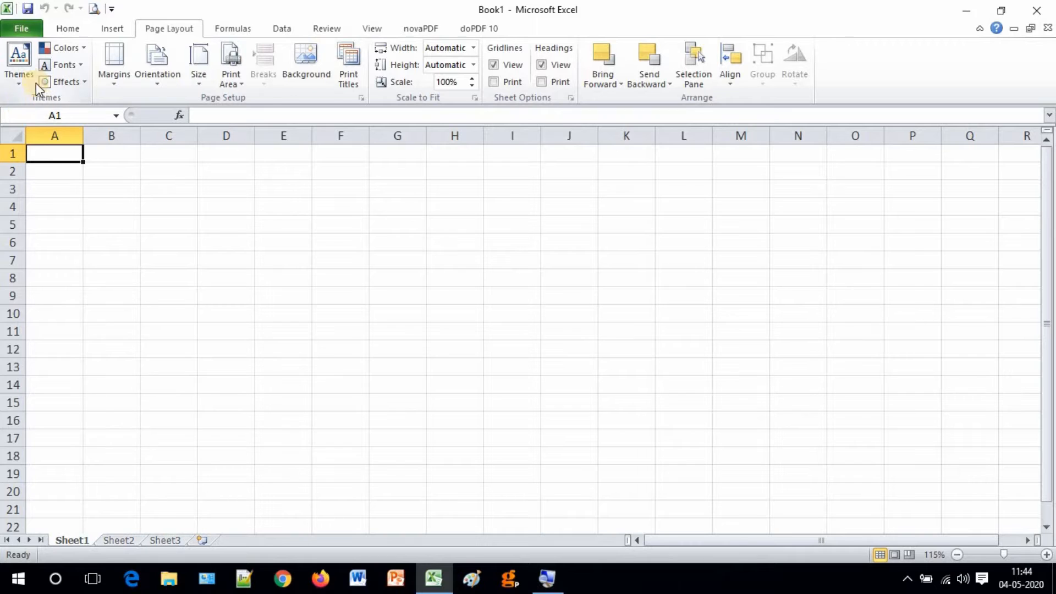
Return the ribbon to the Home tab's font, alignment and number commands.
click(69, 29)
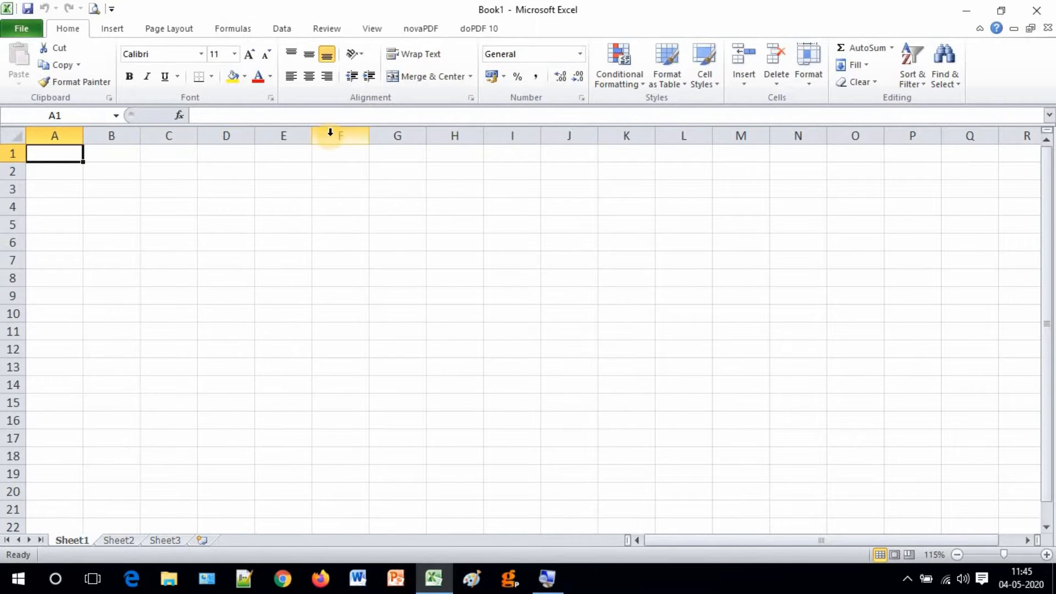
Select whole columns C, B, A, E, F, G, H, J, F and finally P.
click(166, 135)
click(117, 136)
click(45, 137)
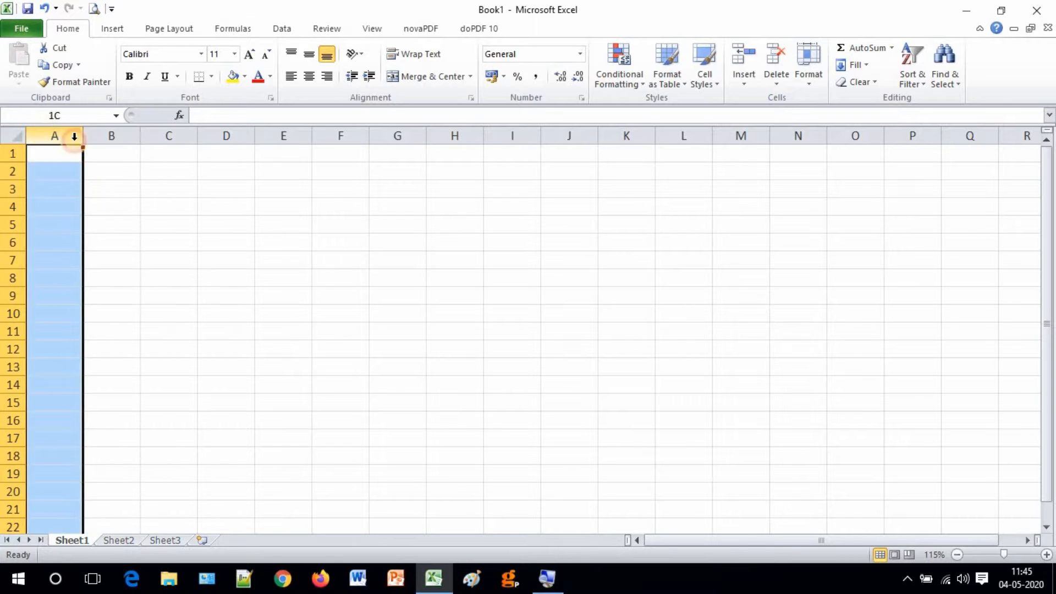
click(276, 134)
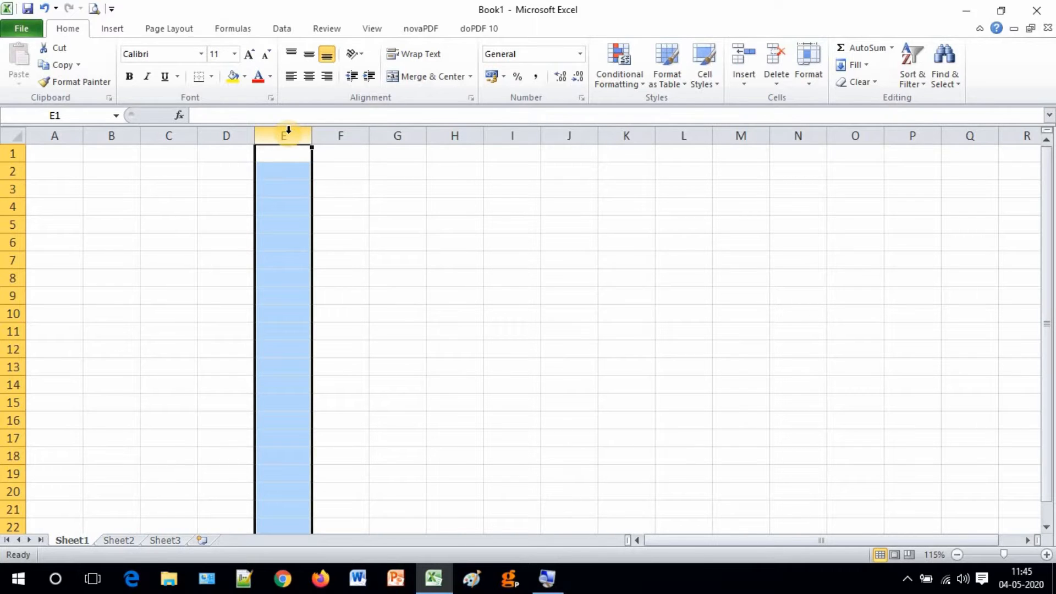
click(348, 133)
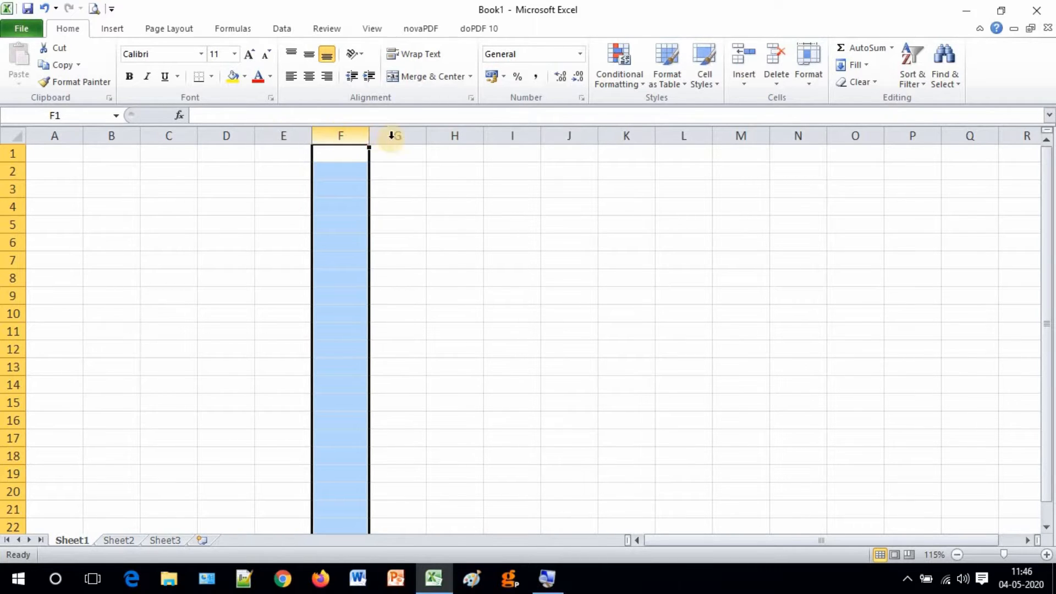
click(382, 134)
click(467, 134)
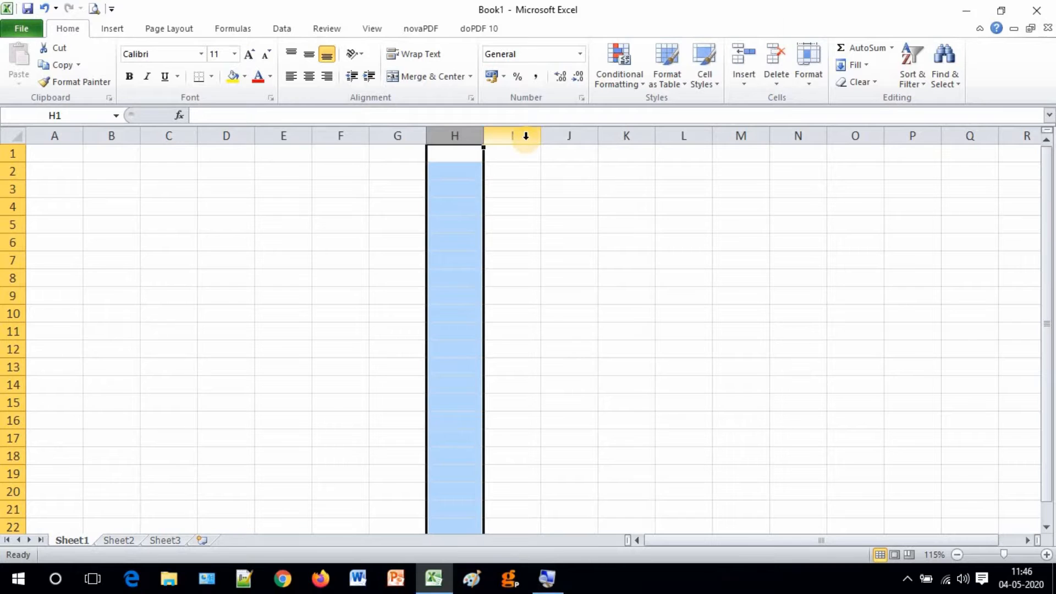
click(557, 136)
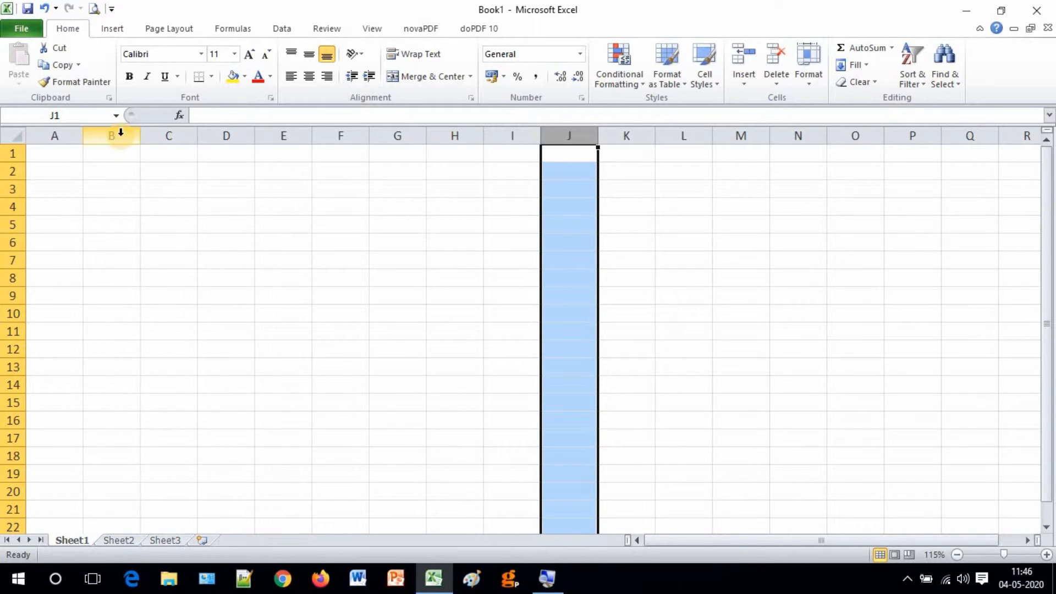
click(347, 135)
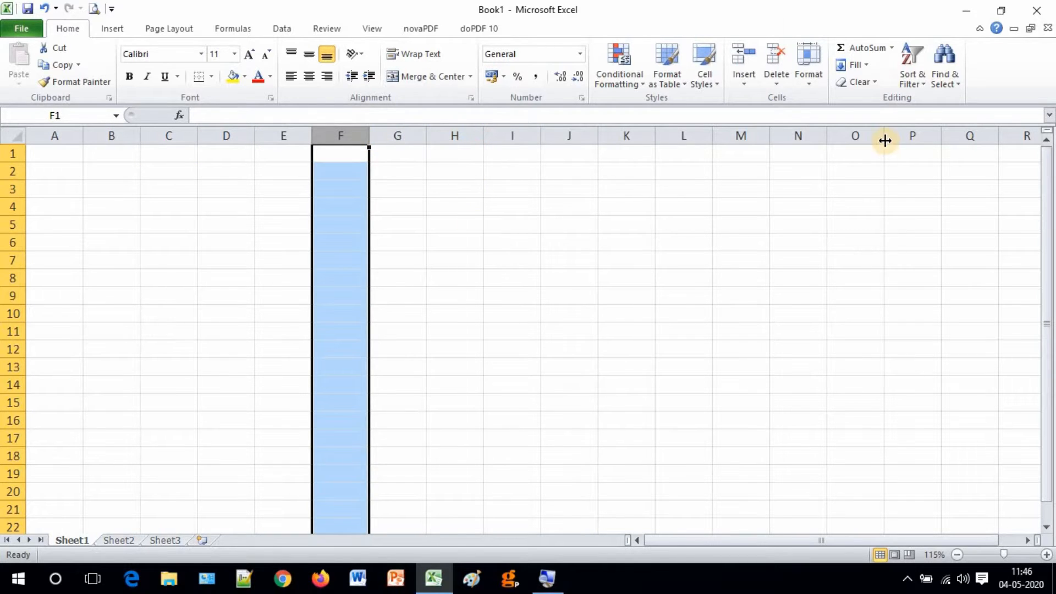
click(912, 134)
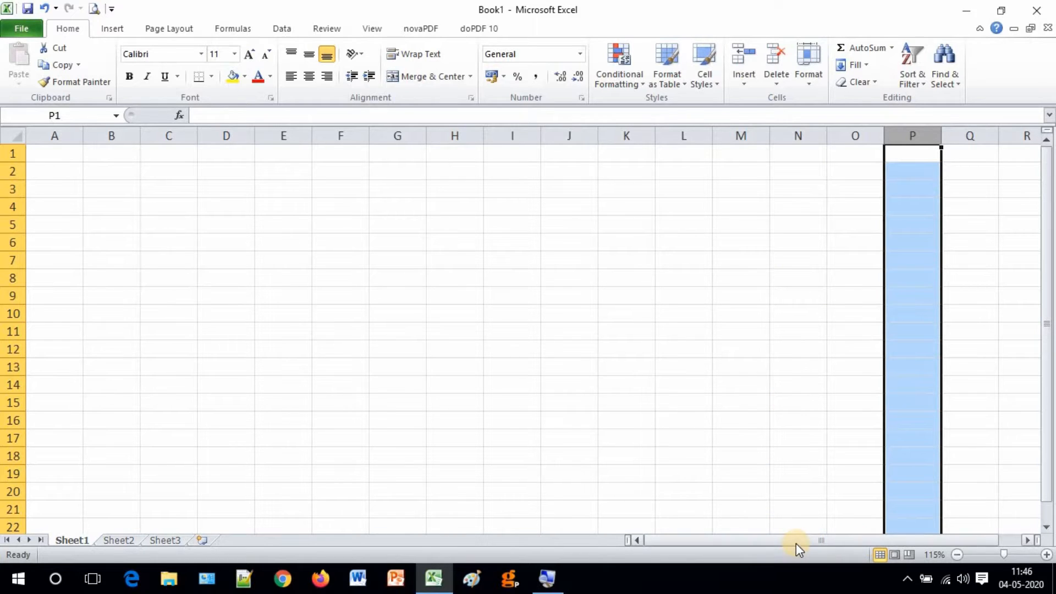
Scroll right with the horizontal arrow, then jump to the last column, XFD.
click(1028, 538)
drag(1027, 538, 1027, 540)
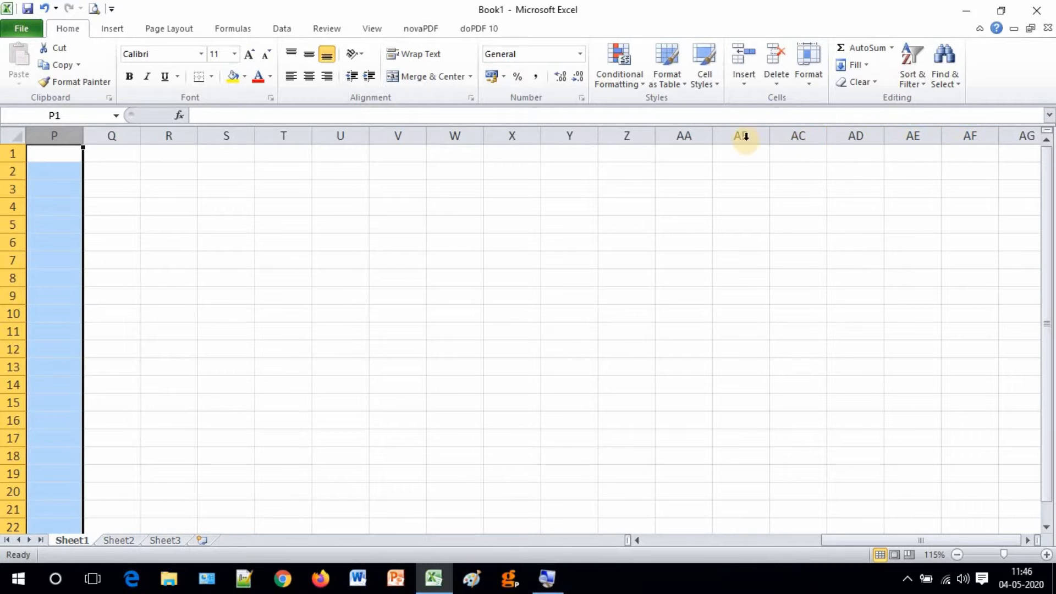
click(1027, 540)
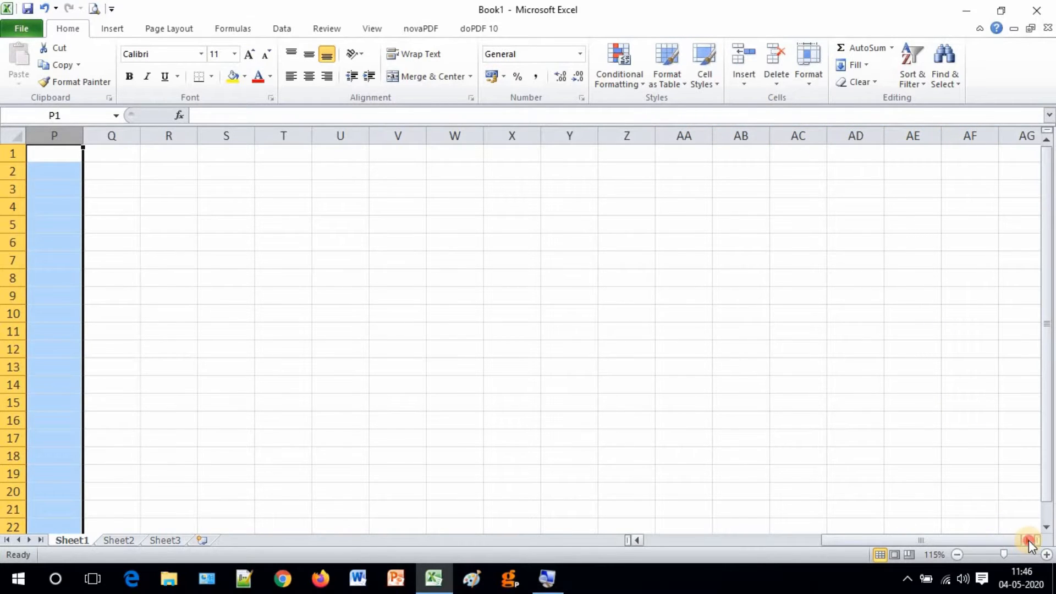
click(1028, 540)
click(1028, 540)
click(1028, 541)
click(1028, 540)
click(1028, 540)
click(1028, 540)
click(1028, 541)
click(1028, 541)
click(1028, 540)
click(1028, 541)
click(1028, 541)
click(1028, 540)
click(1028, 541)
click(1028, 541)
click(1028, 540)
click(1028, 540)
click(1028, 541)
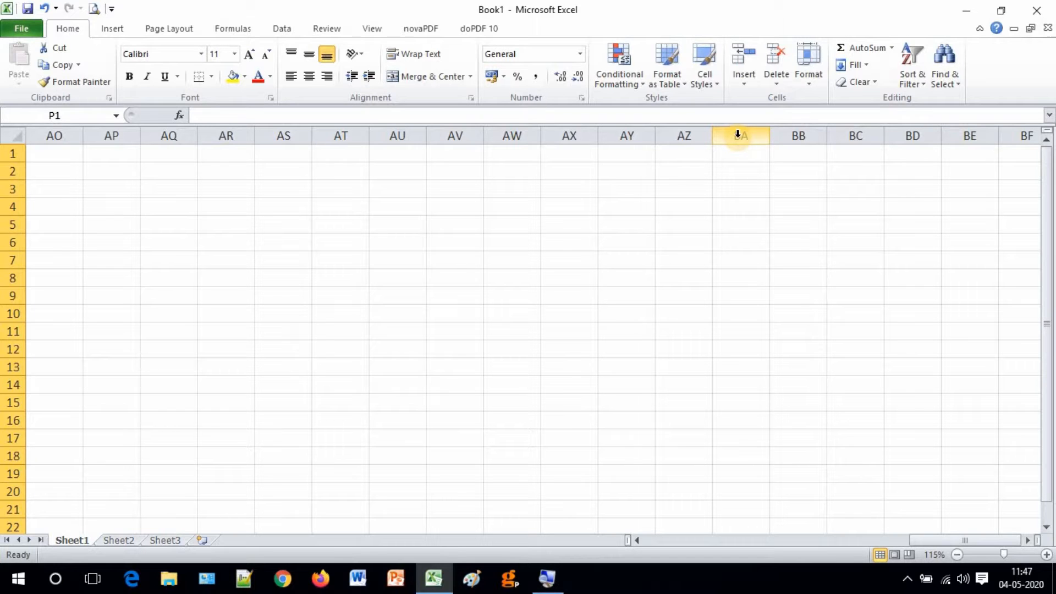
key(ctrl+Right)
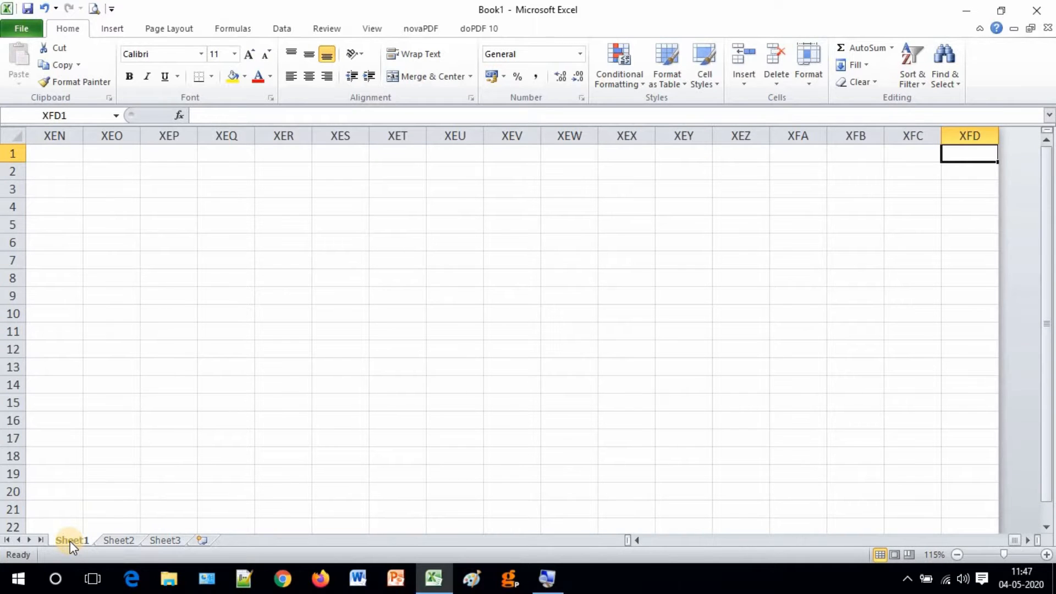
View Sheet2 and Sheet3, then return to Sheet1 at cell A1.
click(112, 540)
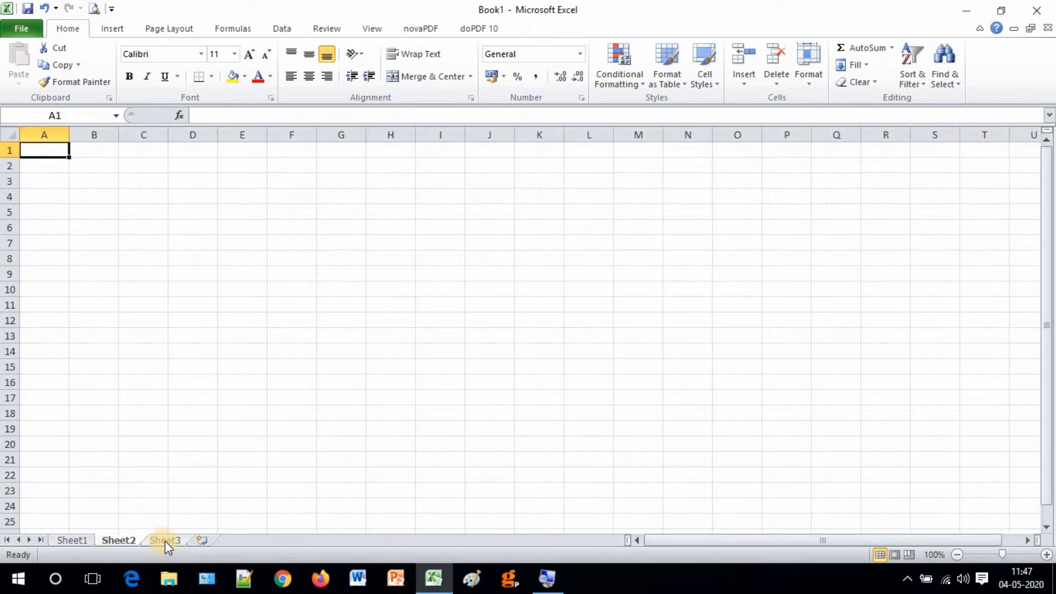
click(124, 539)
click(69, 544)
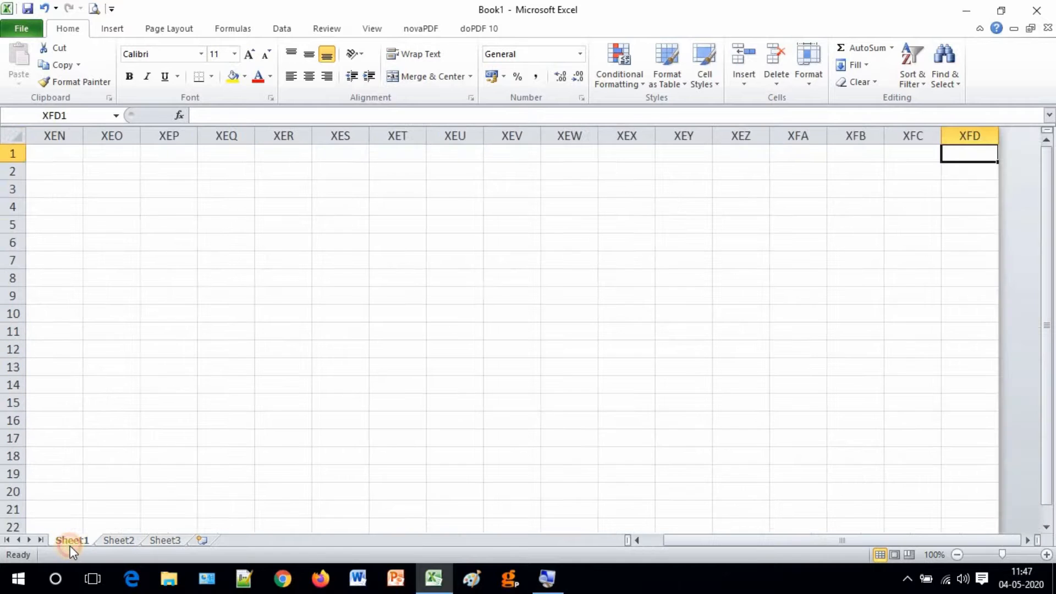
click(110, 540)
click(168, 541)
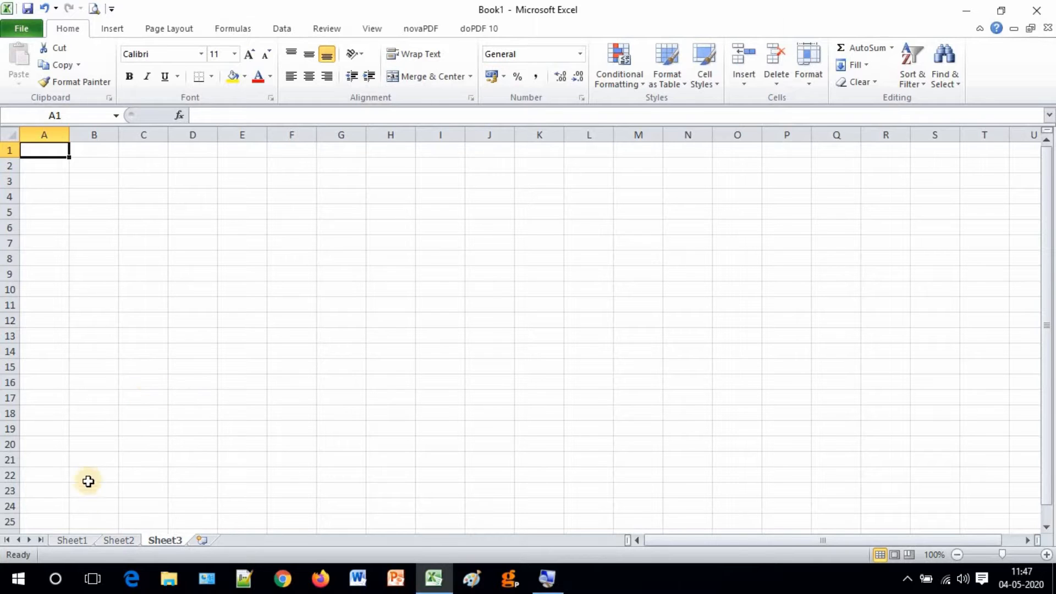
click(78, 540)
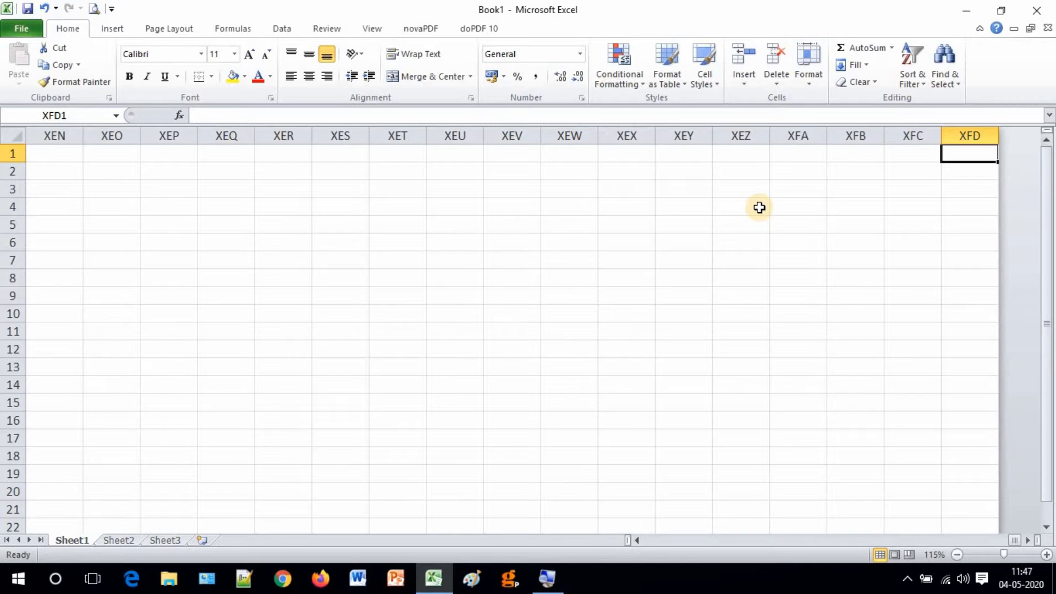
key(ctrl+Home)
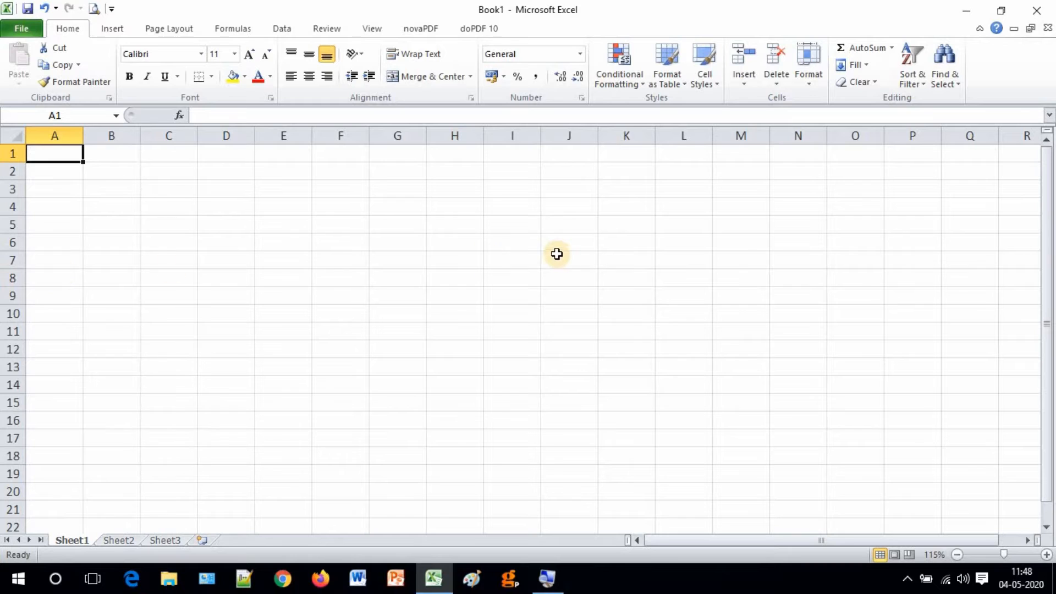
Select row 5, then a block of rows from row 1 down, then row 20, and finish on cell A17.
click(8, 225)
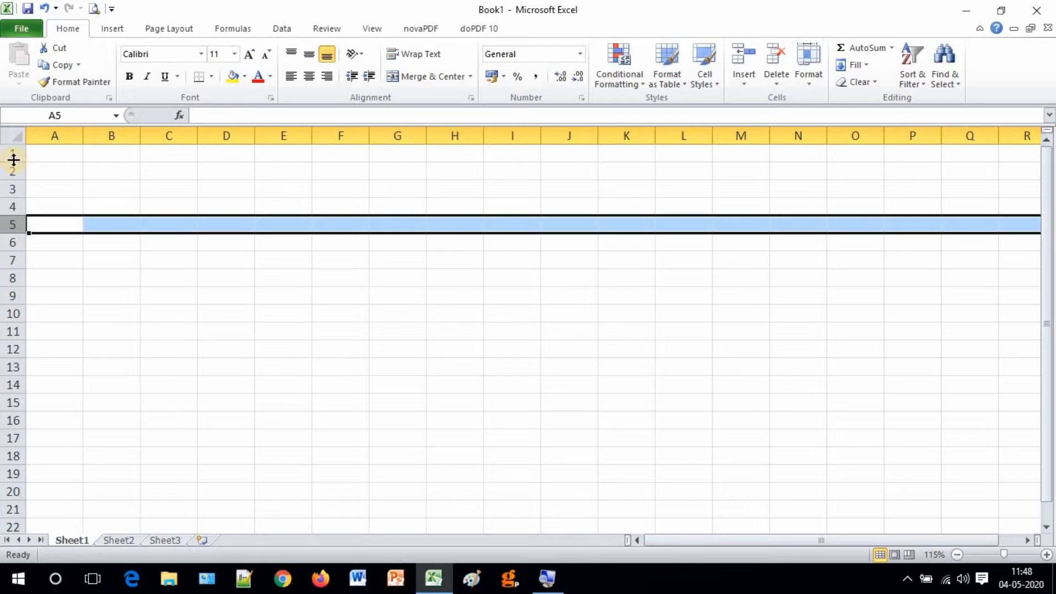
drag(7, 153, 5, 484)
click(6, 492)
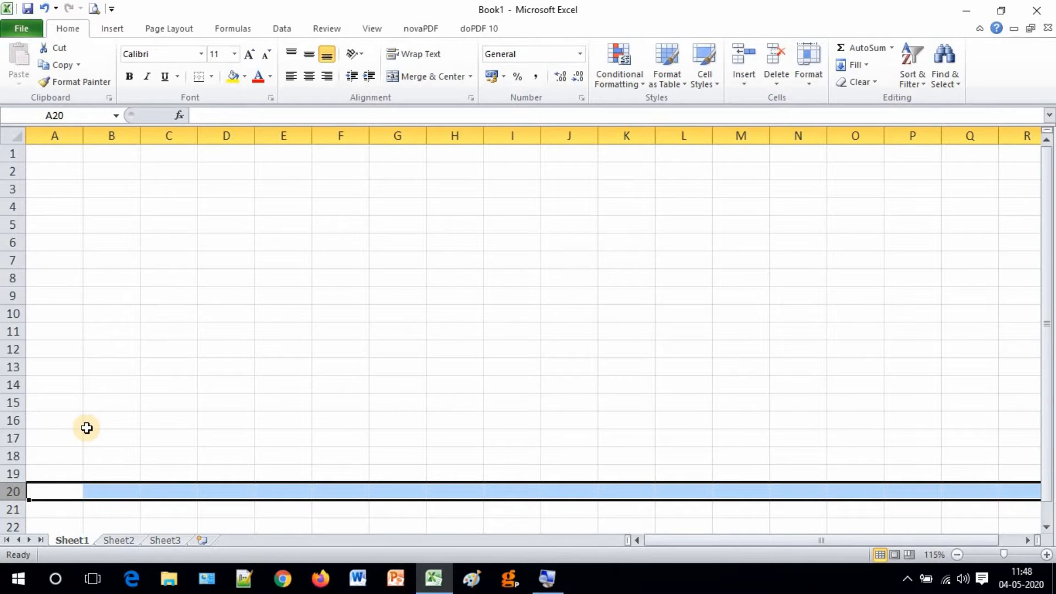
click(64, 441)
Scroll down to cell A87 and jump to the sheet's last row with Ctrl+Down.
scroll(63, 443, down, 1)
scroll(64, 443, down, 1)
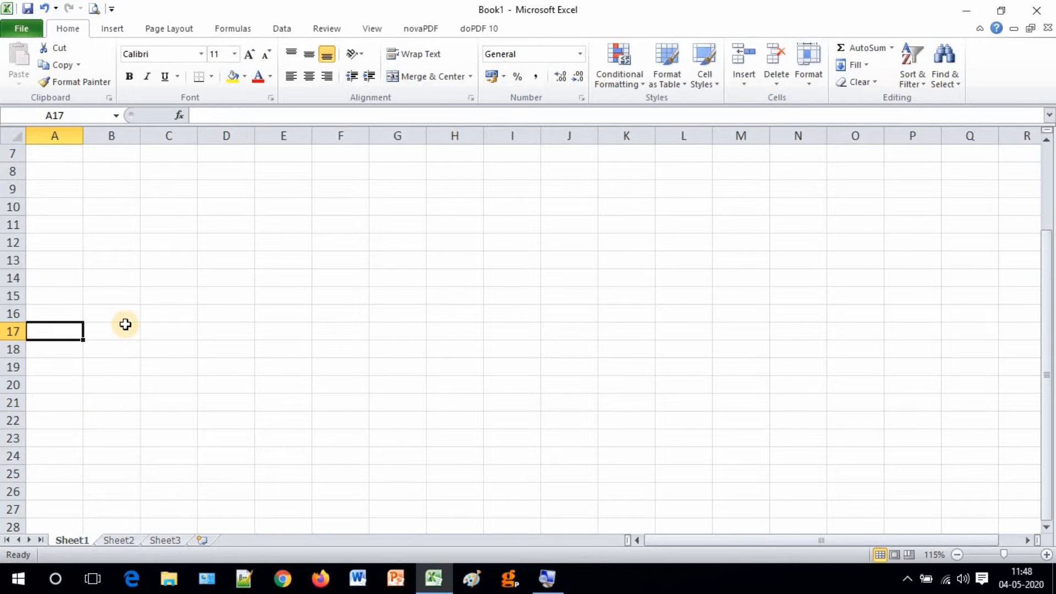
scroll(126, 324, down, 9)
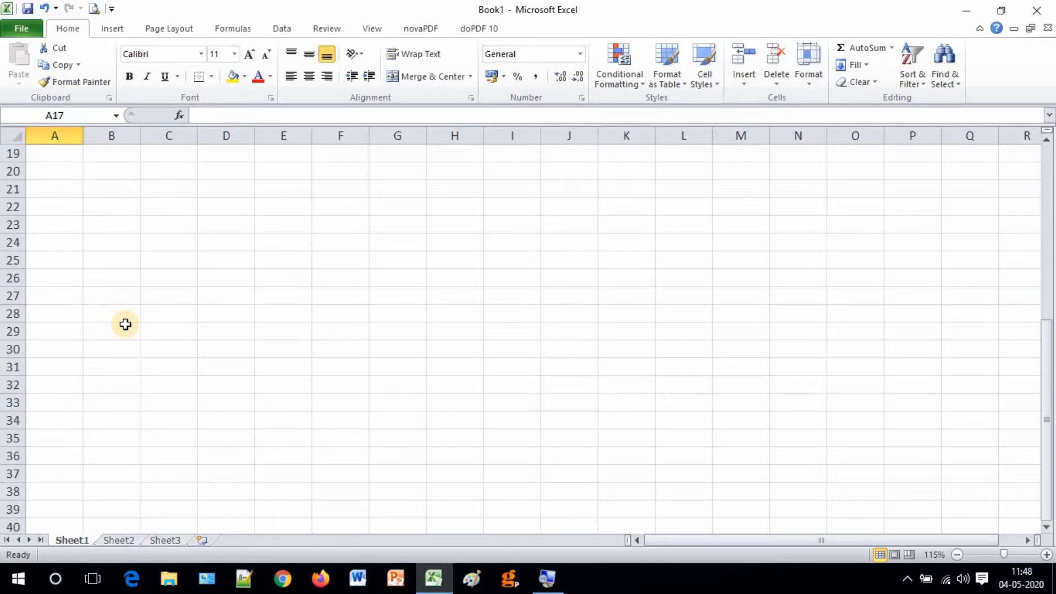
scroll(125, 325, down, 9)
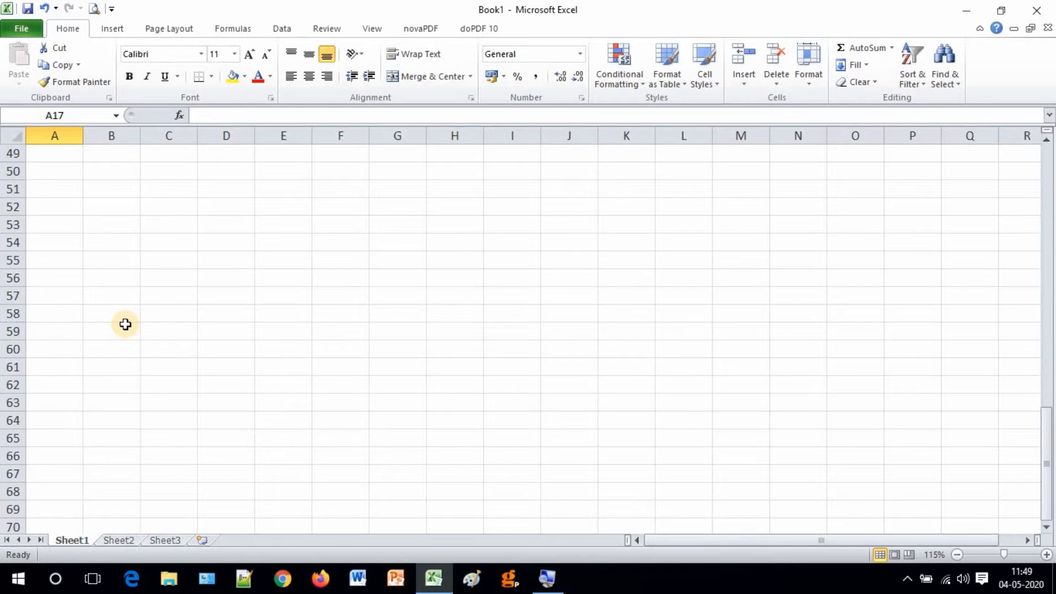
scroll(123, 327, down, 4)
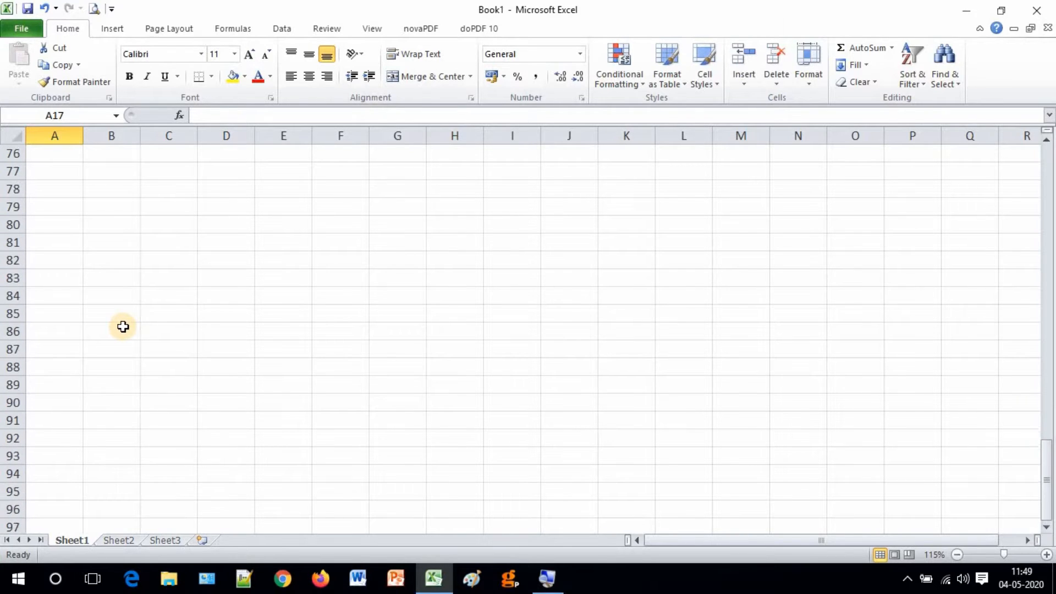
scroll(123, 326, down, 2)
click(64, 302)
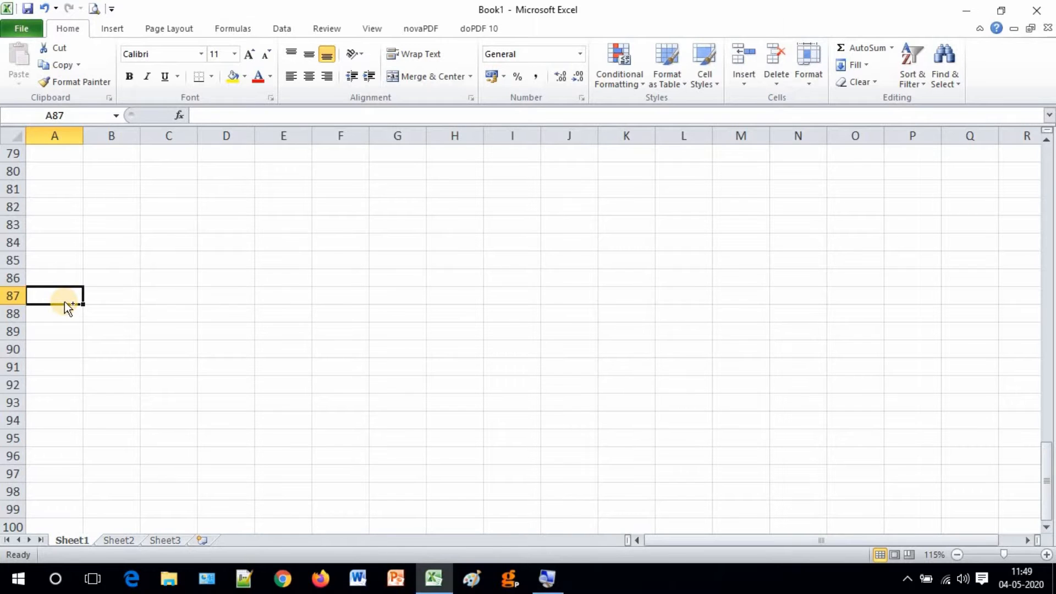
key(ctrl+Down)
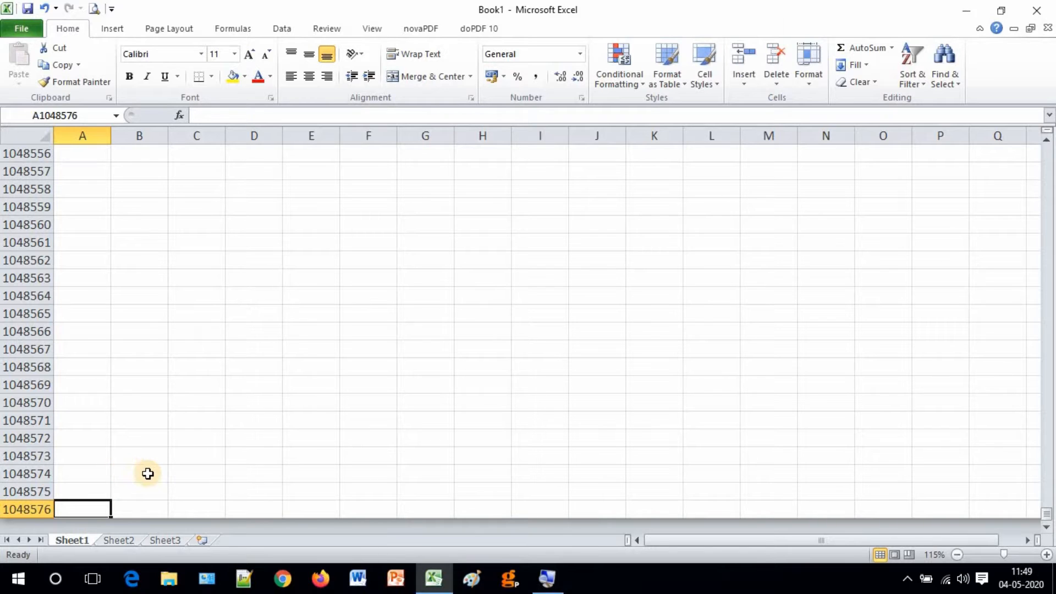
Move among the bottom cells around row 1048556, then return to cell A1 with Ctrl+Home.
scroll(144, 465, up, 3)
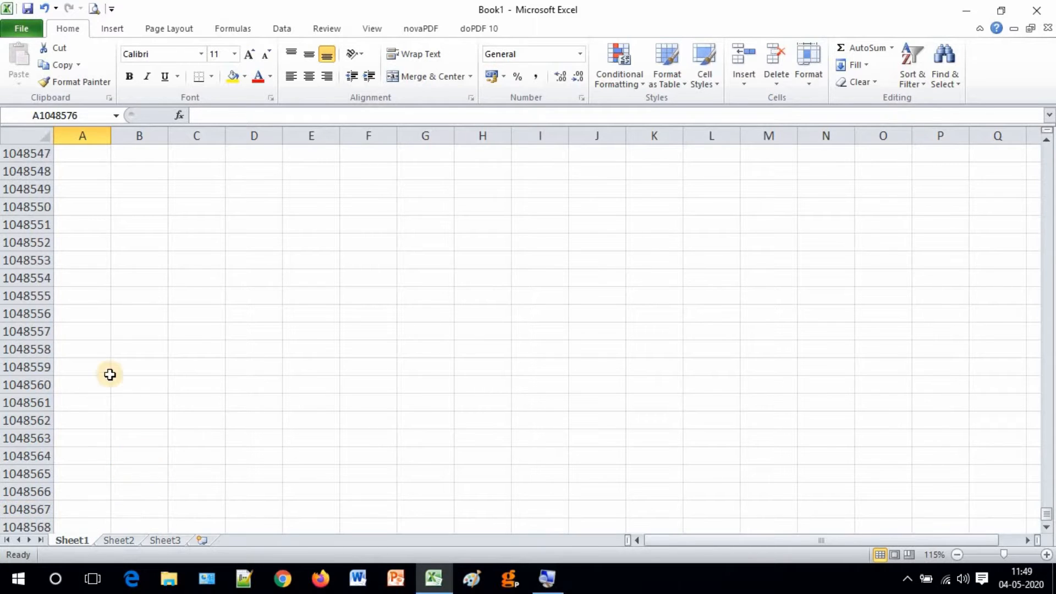
click(94, 316)
click(90, 258)
click(88, 369)
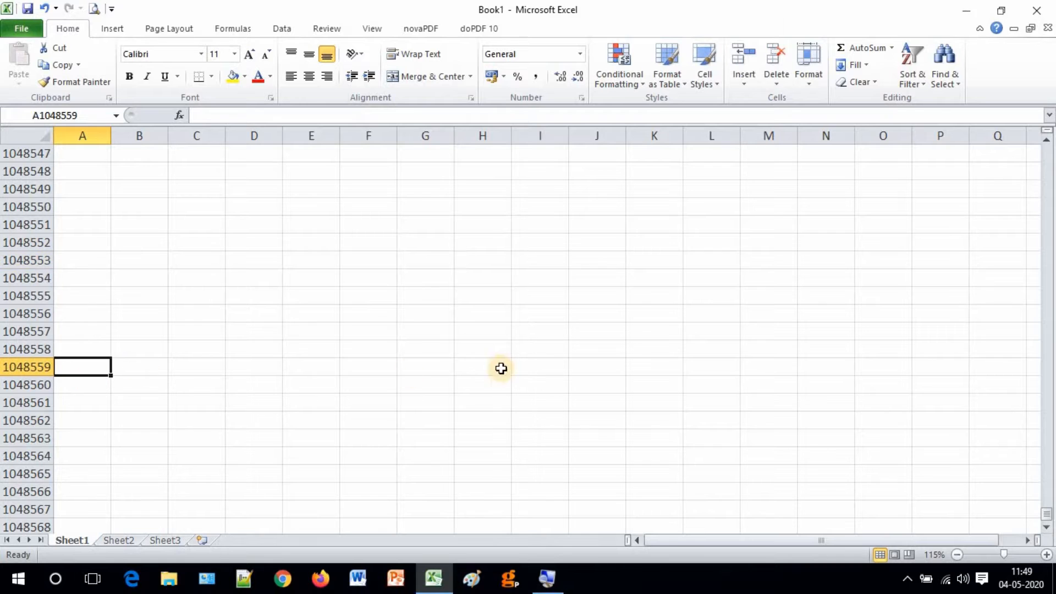
click(1045, 140)
click(1045, 141)
click(1044, 141)
click(1045, 140)
click(1044, 141)
click(1045, 141)
click(1045, 141)
click(1044, 141)
click(1045, 141)
click(1045, 141)
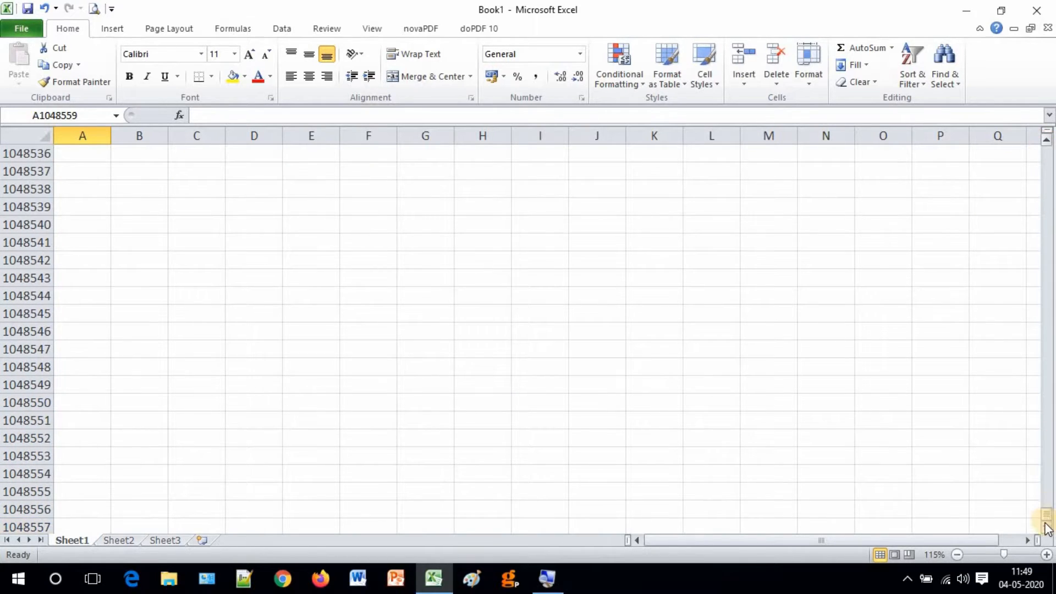
drag(1047, 519, 1052, 373)
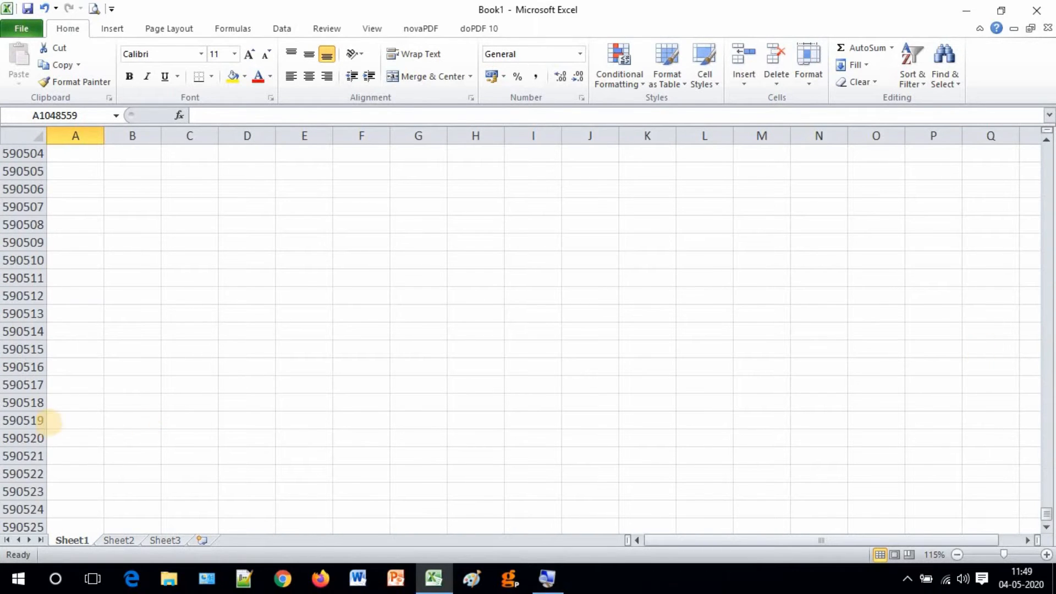
click(71, 420)
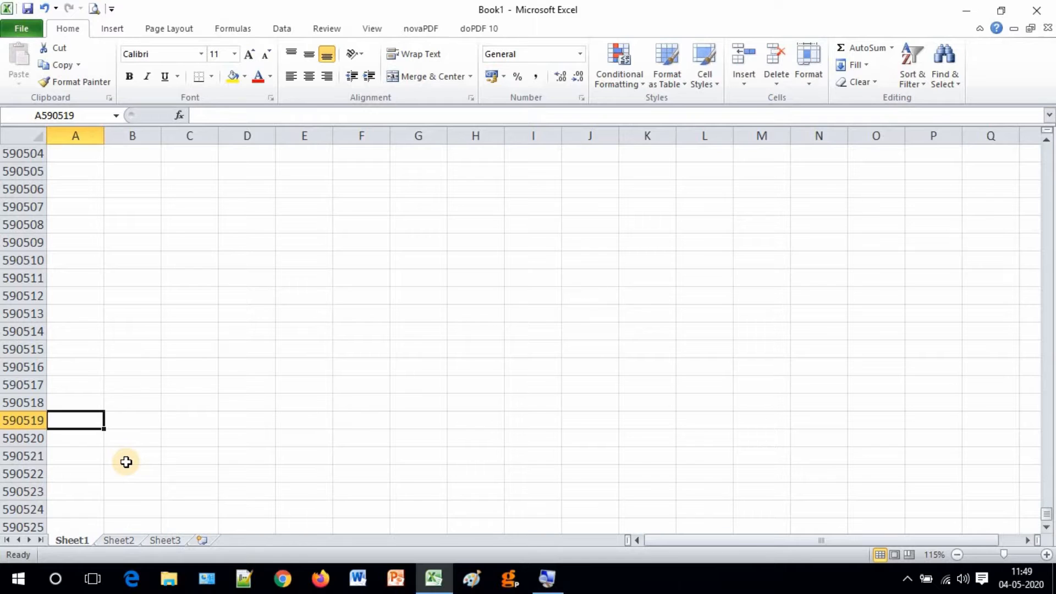
key(ctrl+Home)
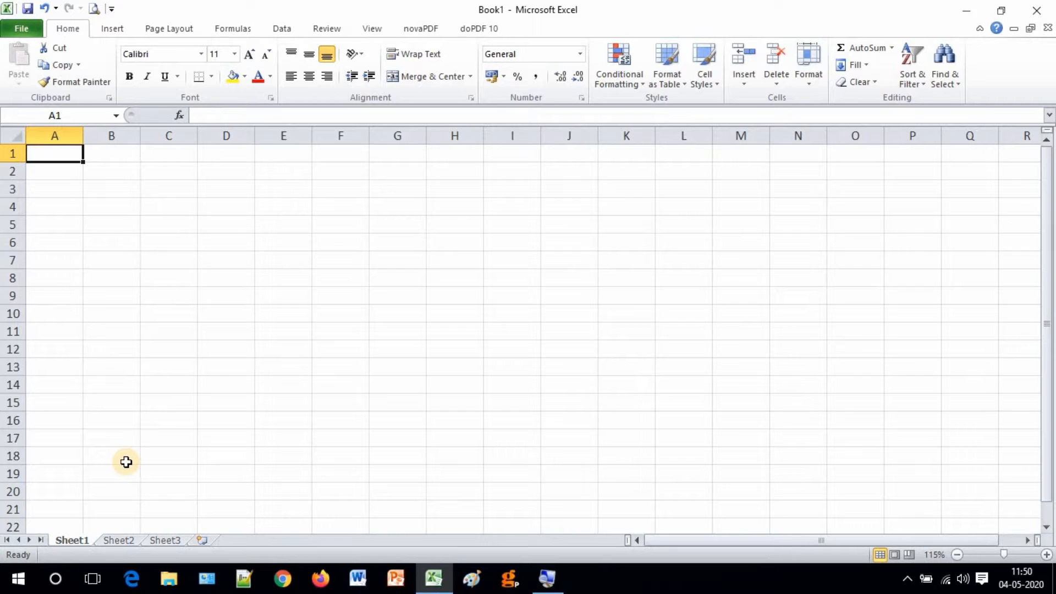
click(226, 278)
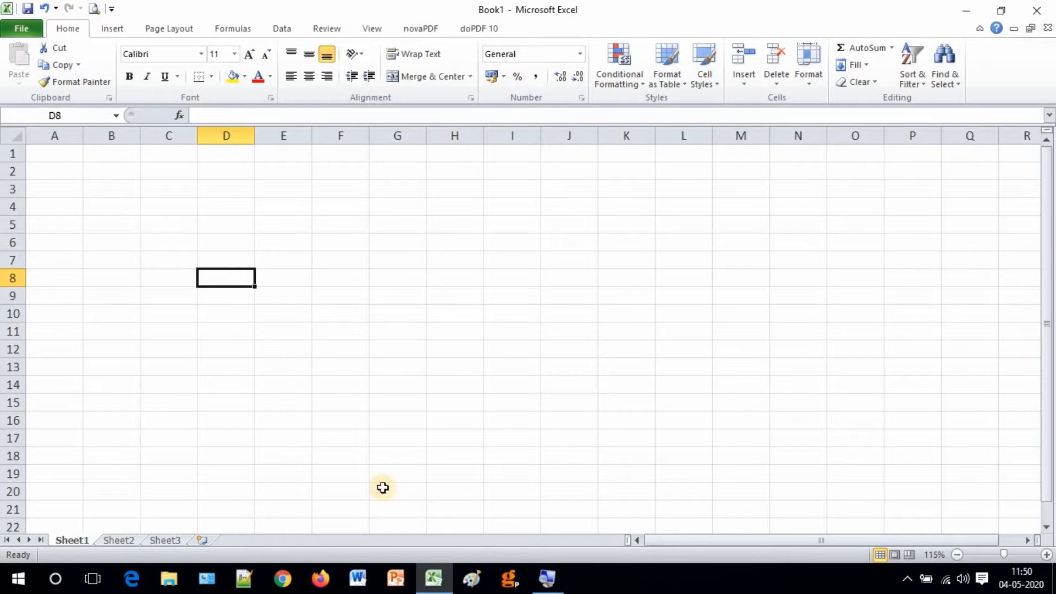
click(389, 224)
click(226, 245)
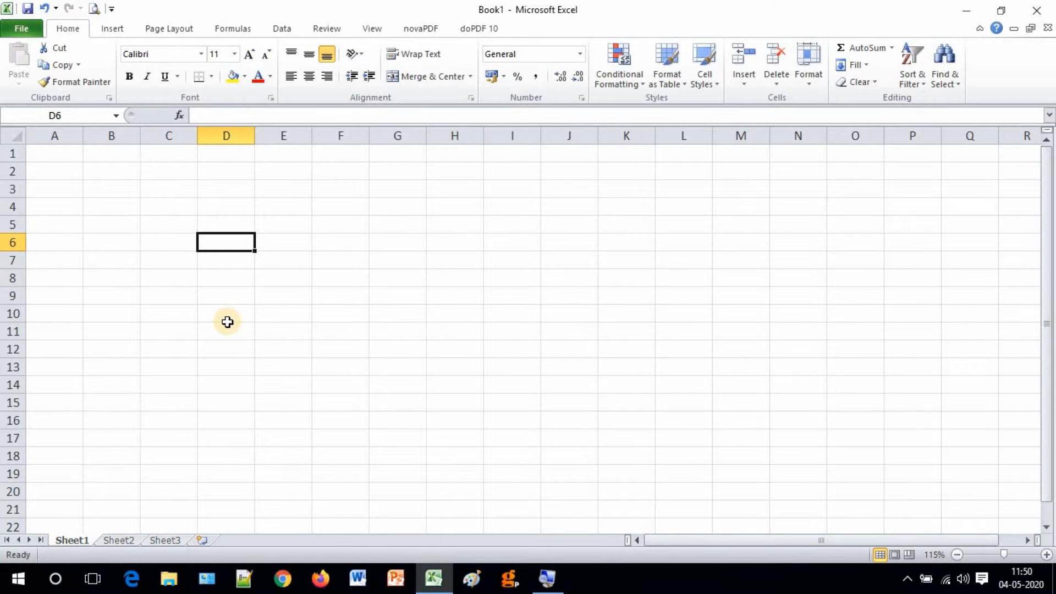
click(222, 130)
click(16, 242)
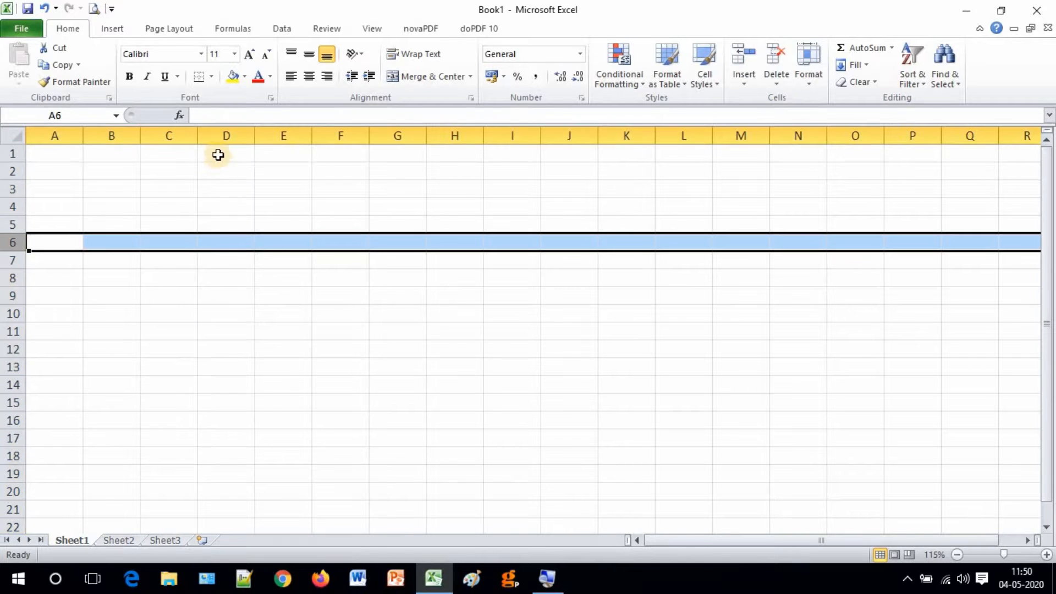
click(217, 240)
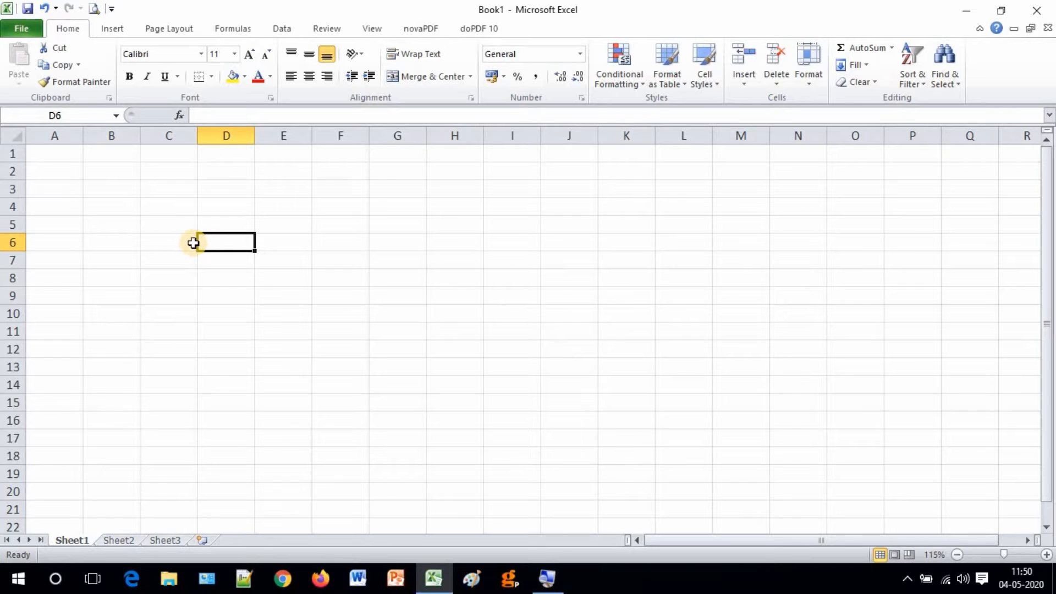
click(109, 185)
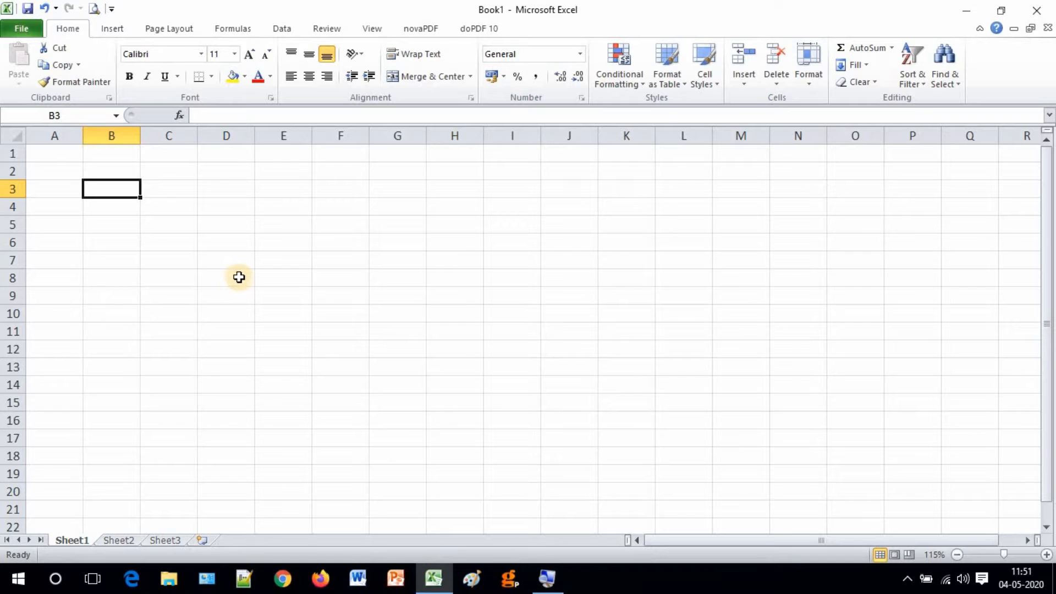
click(121, 541)
click(164, 541)
click(123, 541)
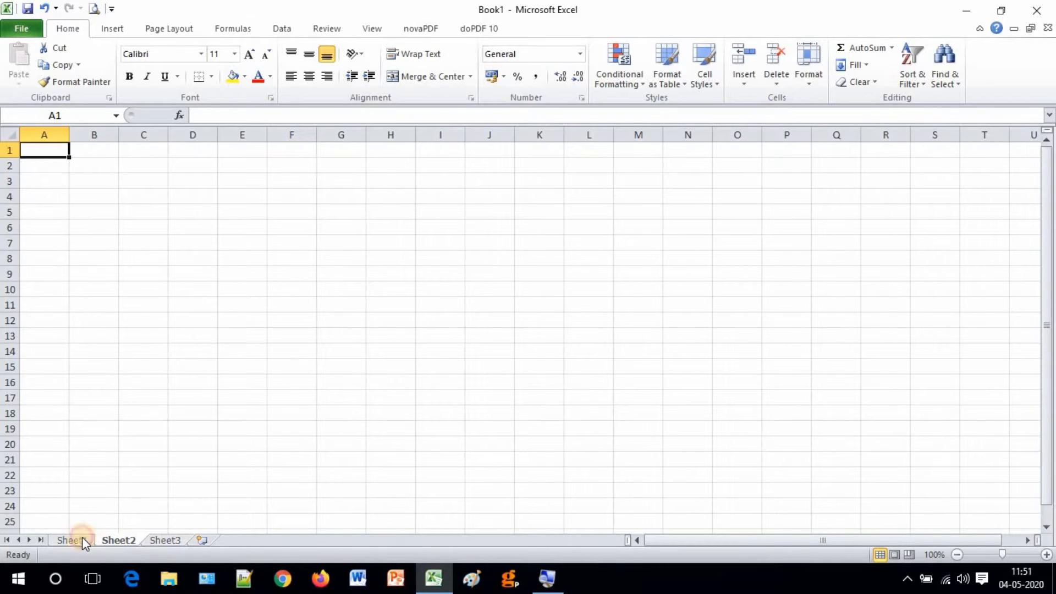
click(70, 539)
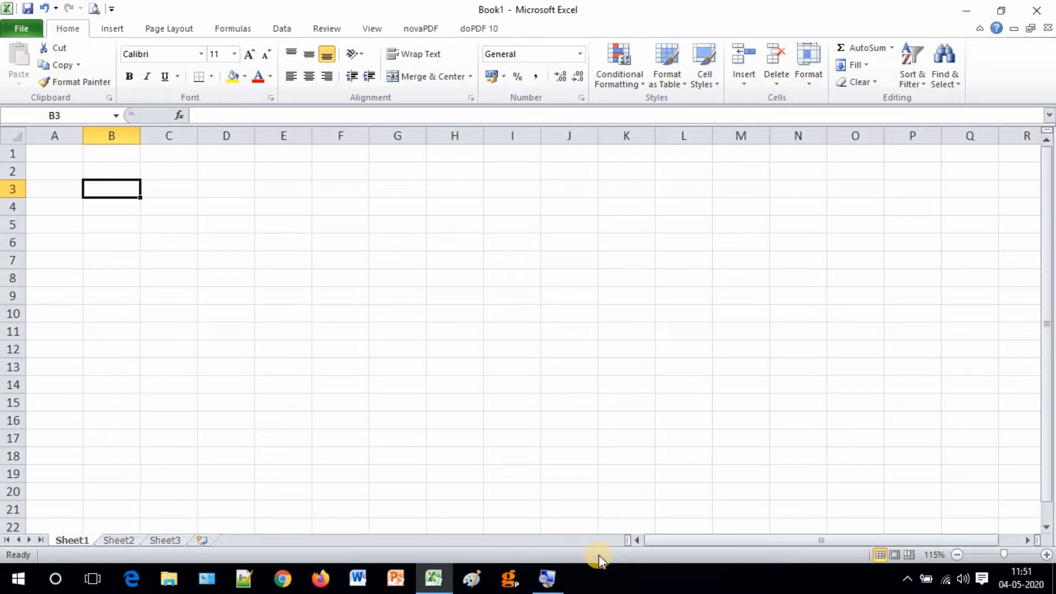
click(155, 315)
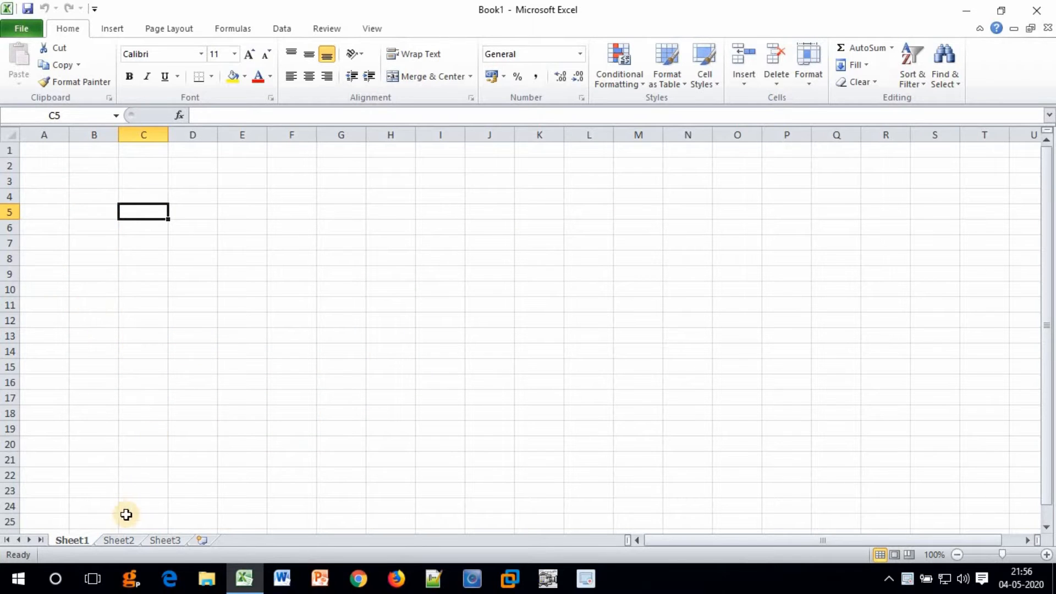
click(116, 540)
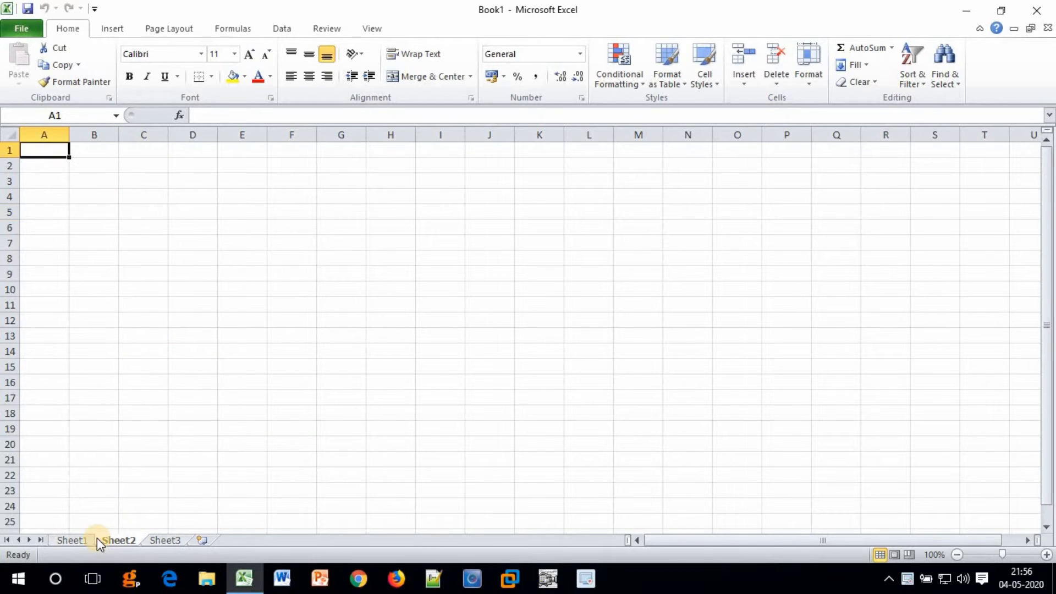
click(82, 540)
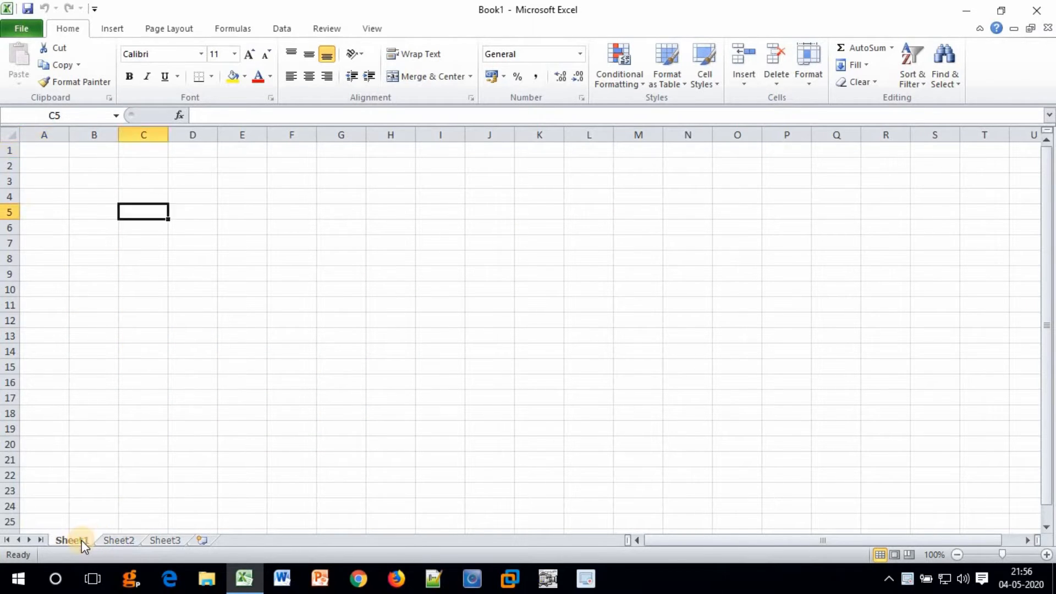
click(120, 540)
click(170, 539)
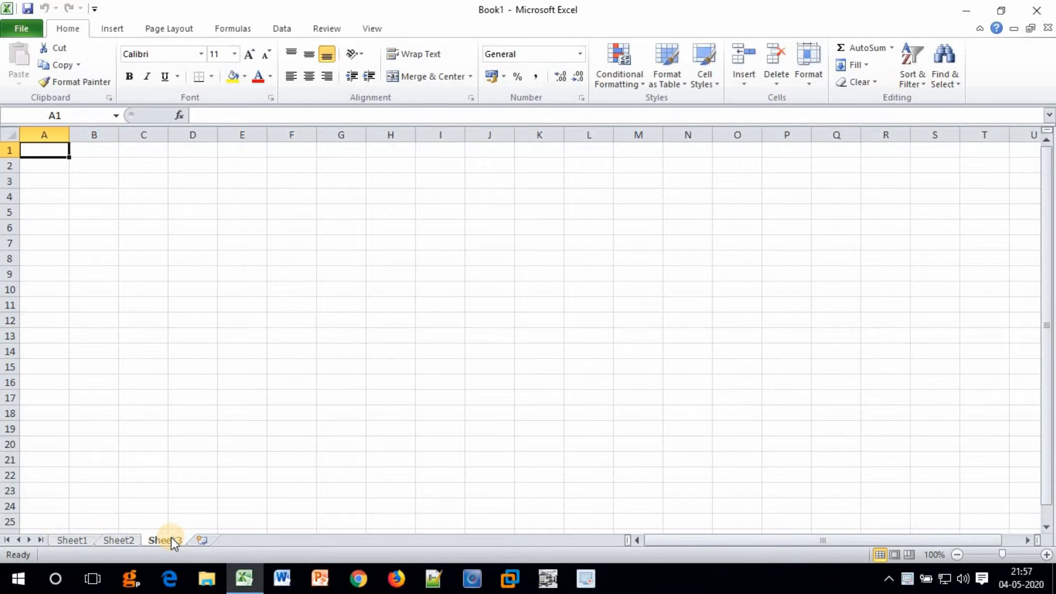
click(72, 540)
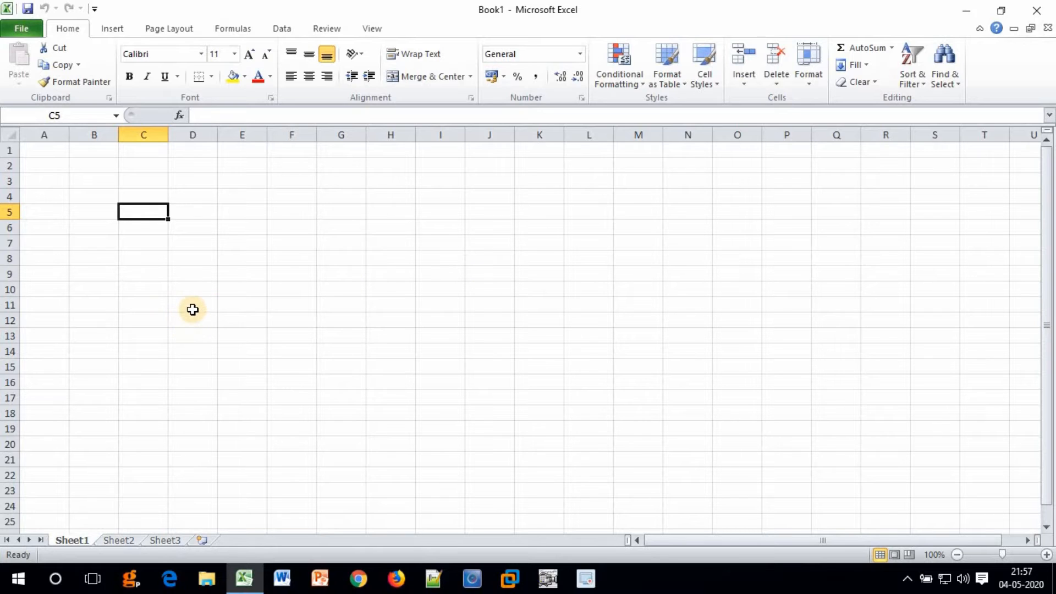
click(85, 182)
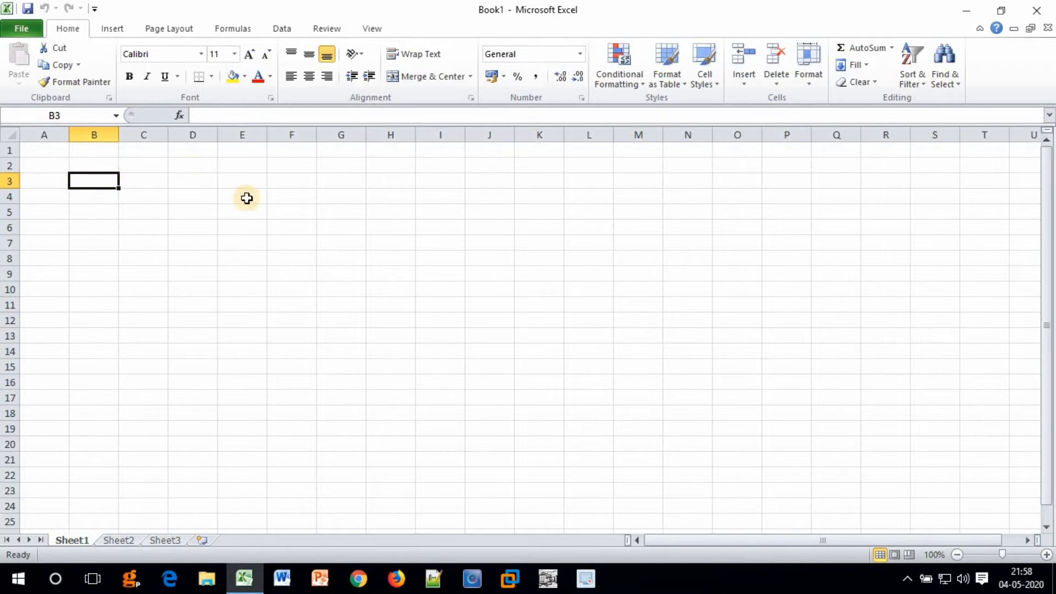
click(233, 183)
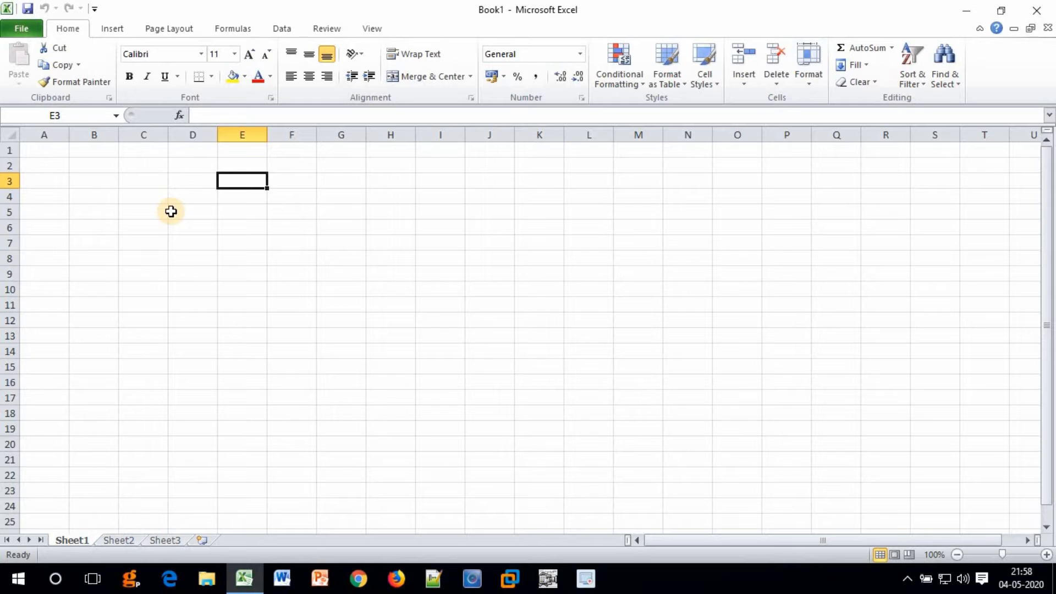
key(Left)
key(Up)
key(Left)
key(Left)
key(Left)
key(Up)
key(Right)
key(Down)
key(Down)
key(Right)
key(Right)
key(Right)
key(Down)
key(Down)
key(Left)
key(Up)
key(Up)
key(Up)
key(Left)
key(Up)
key(Left)
key(Left)
key(Right)
key(Down)
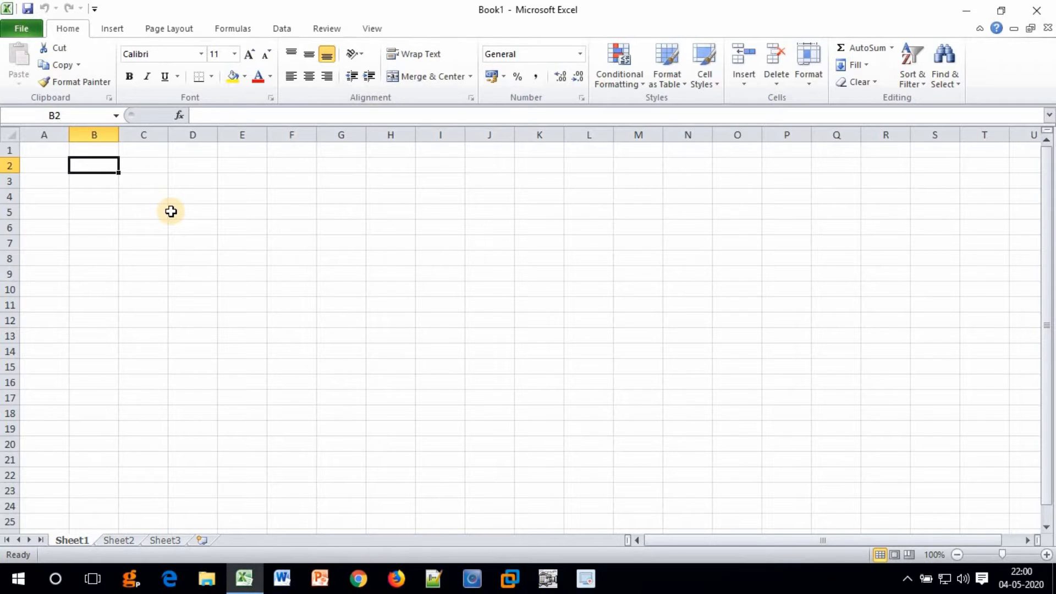
key(Up)
click(171, 211)
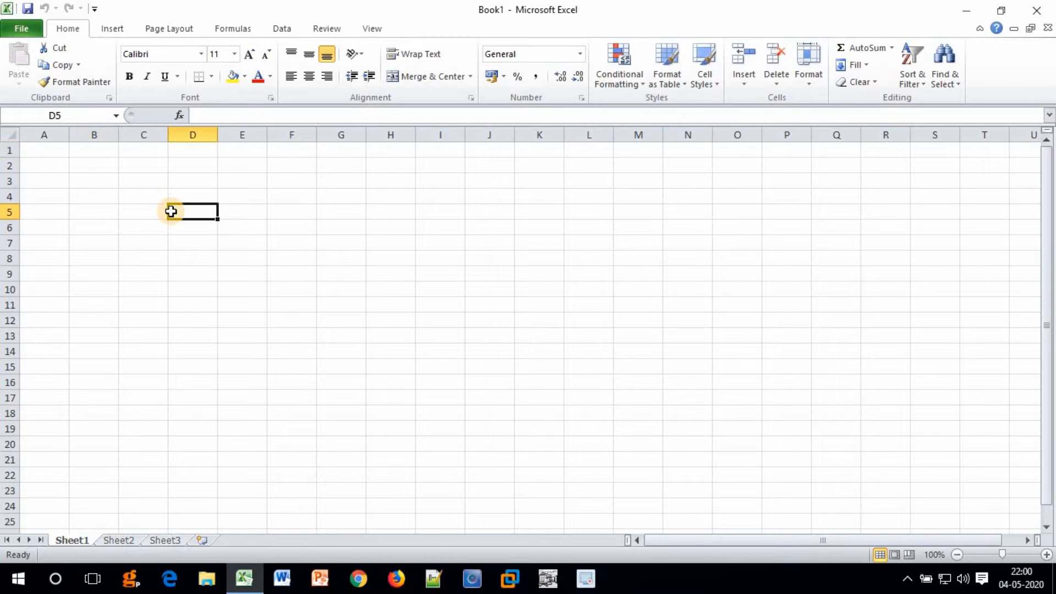
click(46, 151)
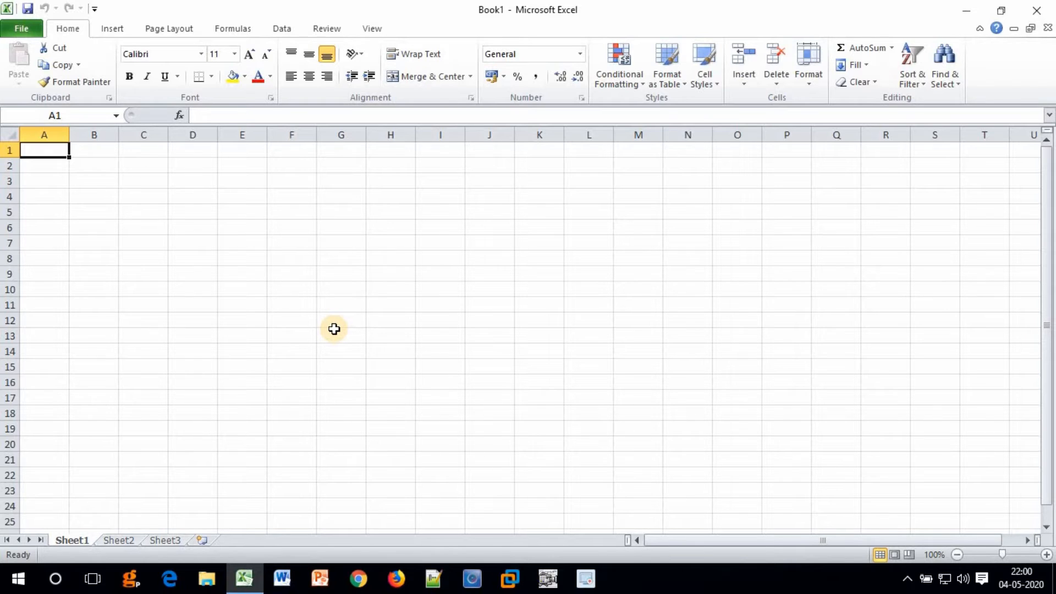
Enter the headings Roll No, Student Name, Class, Math, Sci and Eng in A1:F1.
text(Roll No)
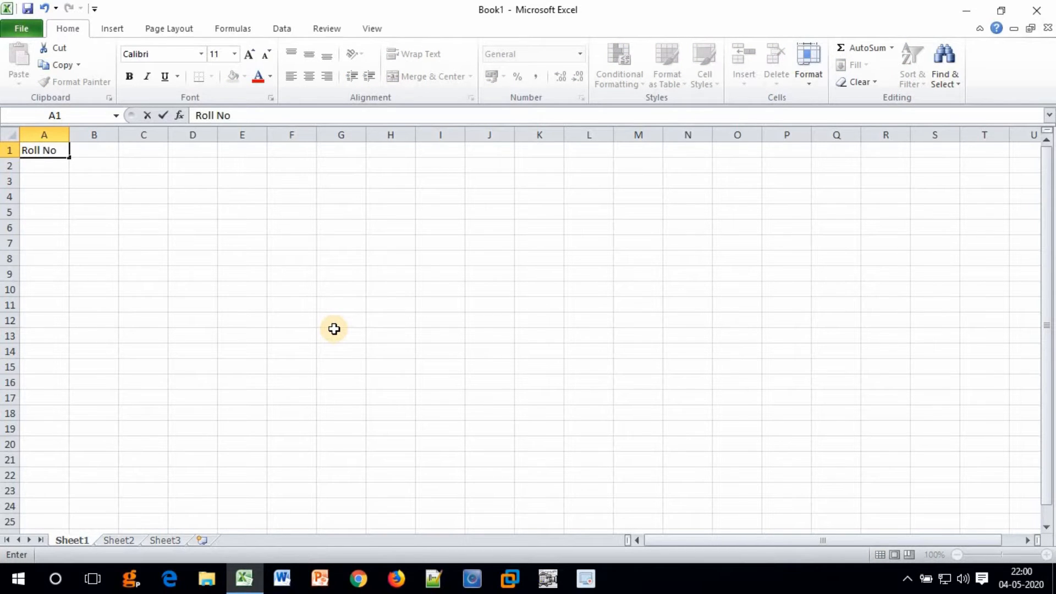
key(Tab)
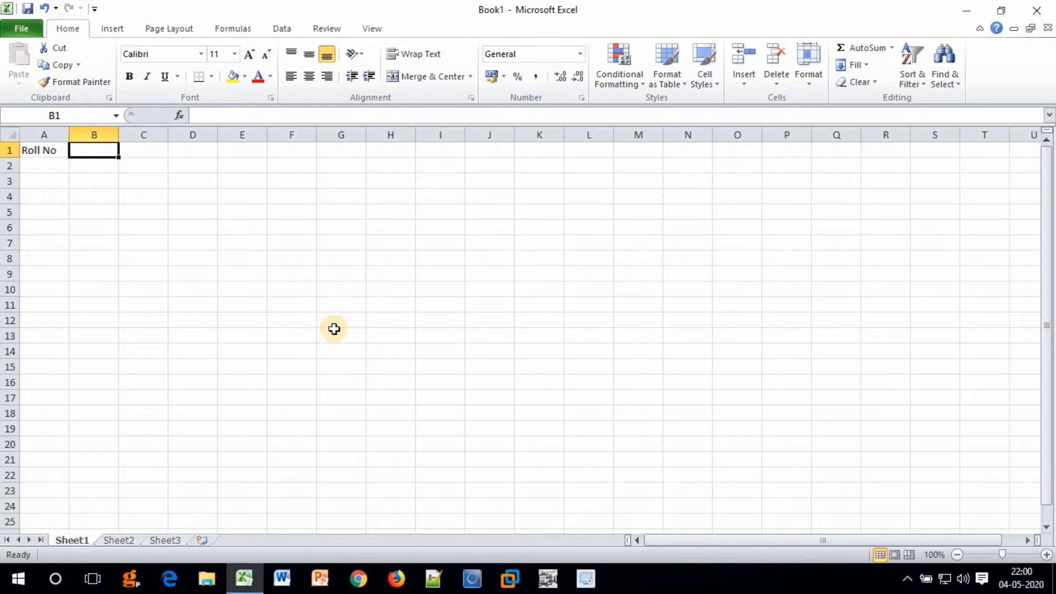
text(Student Name)
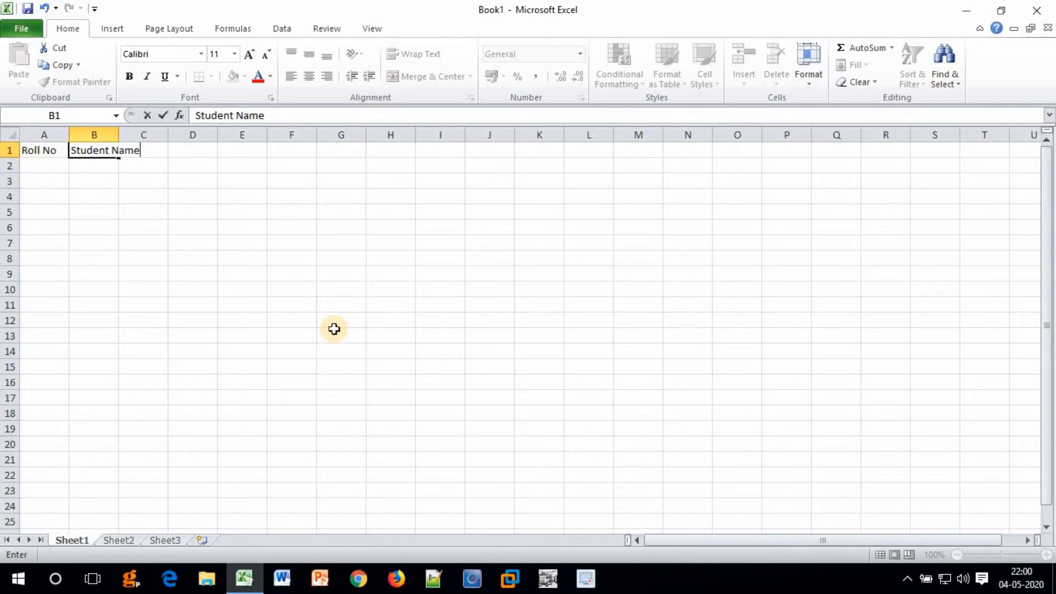
key(Tab)
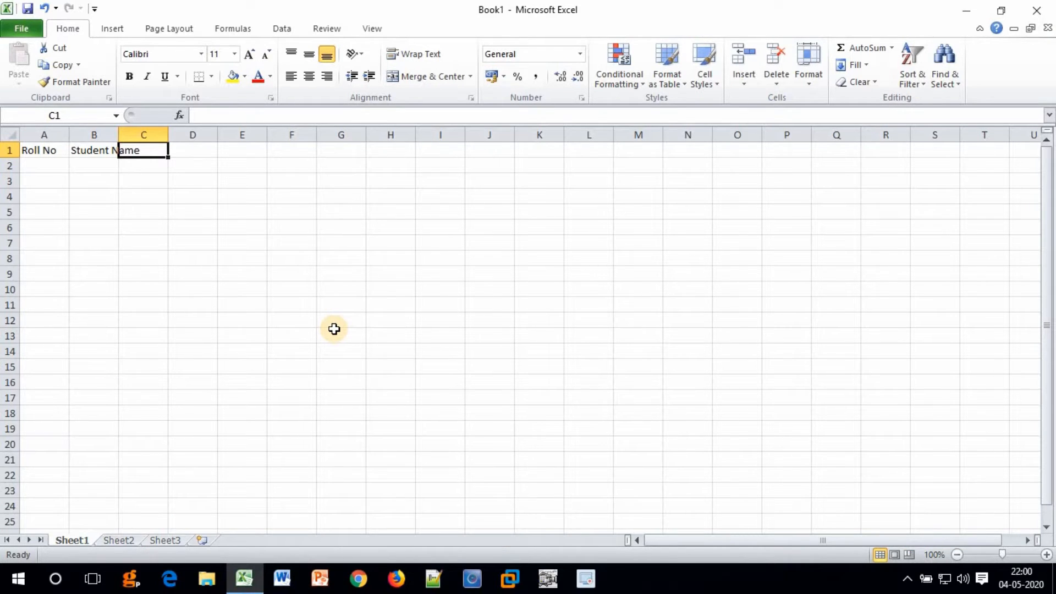
text(Class)
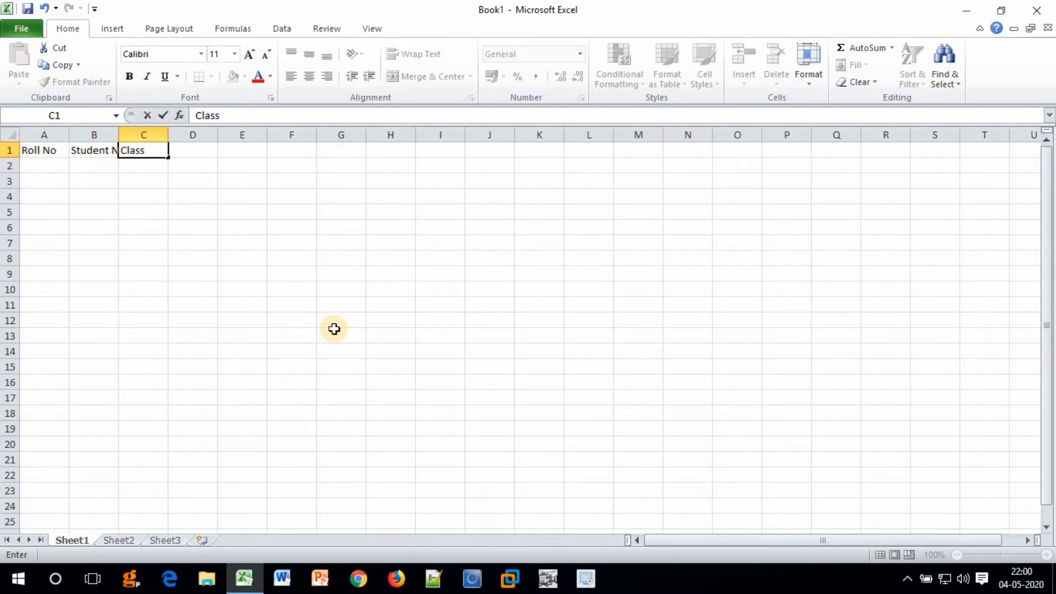
key(Tab)
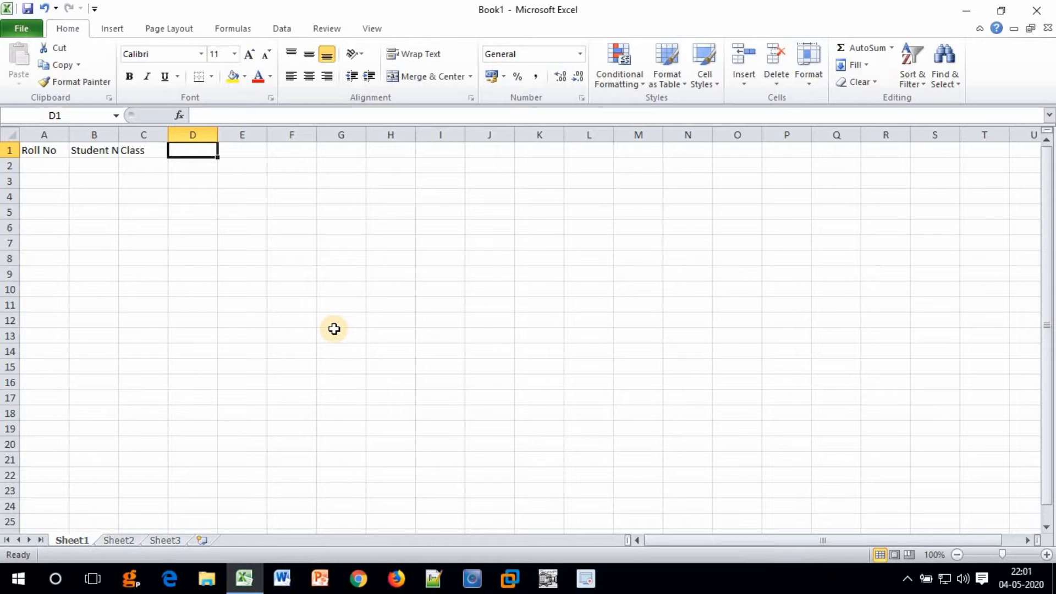
text(Math)
key(Tab)
text(Sci)
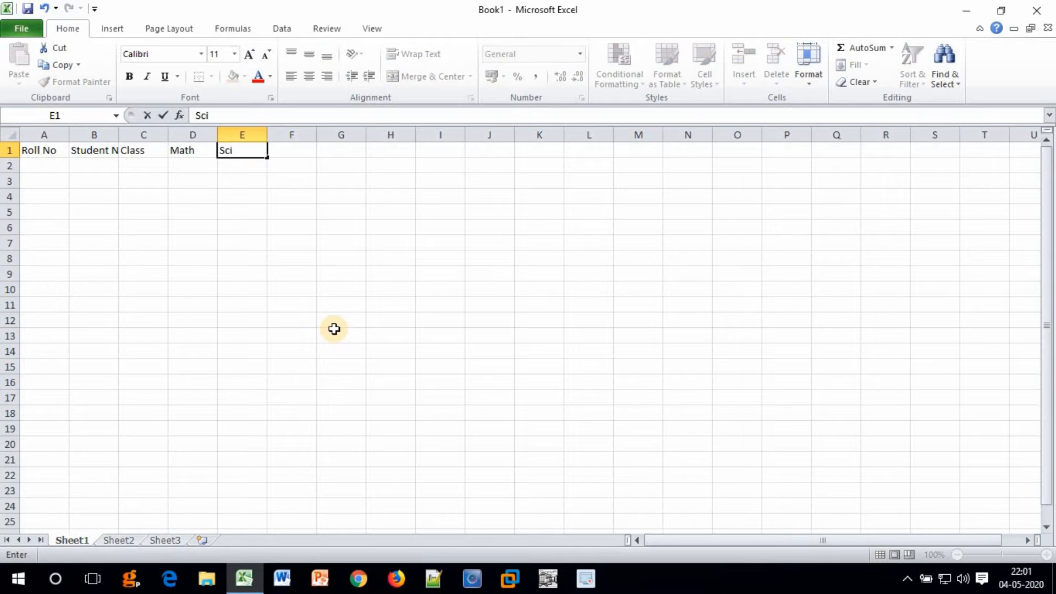
key(Tab)
text(Eng)
key(Tab)
Add the headings Computer, Total and Percentage in G1:I1, then head back toward A2.
text(Computer)
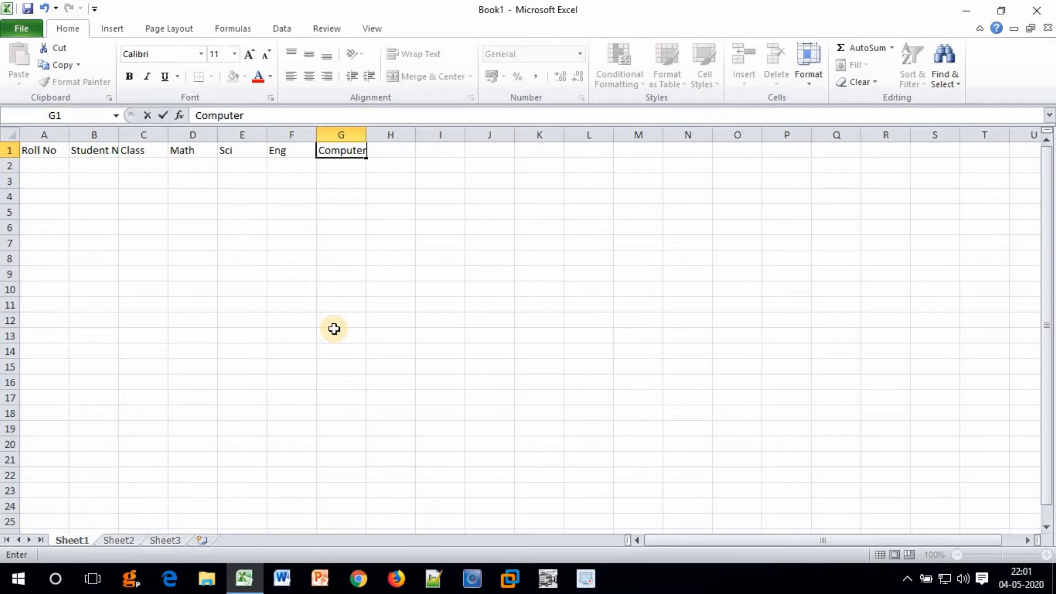
key(Tab)
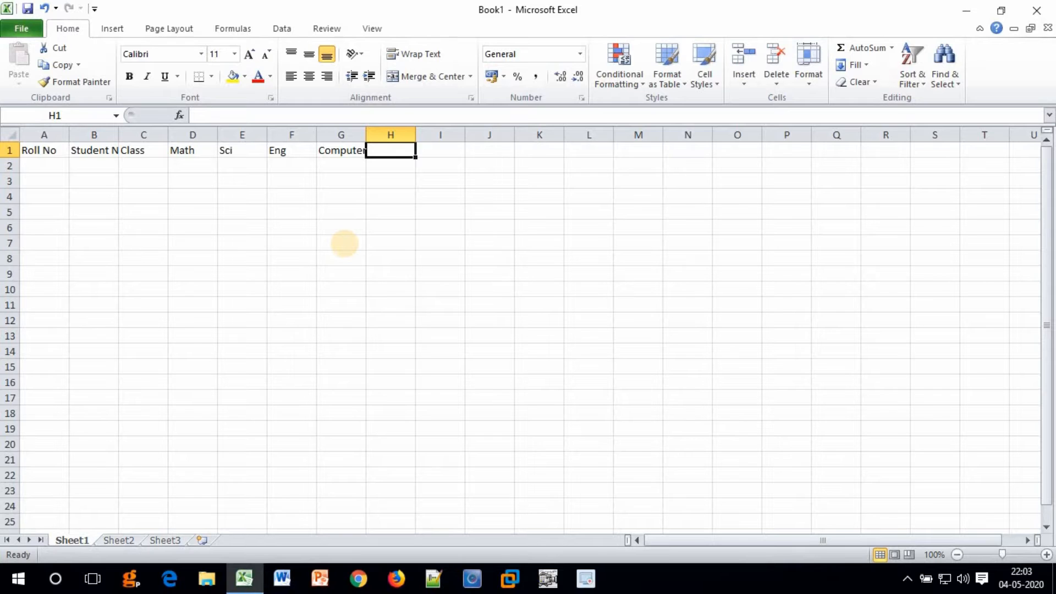
text(Total)
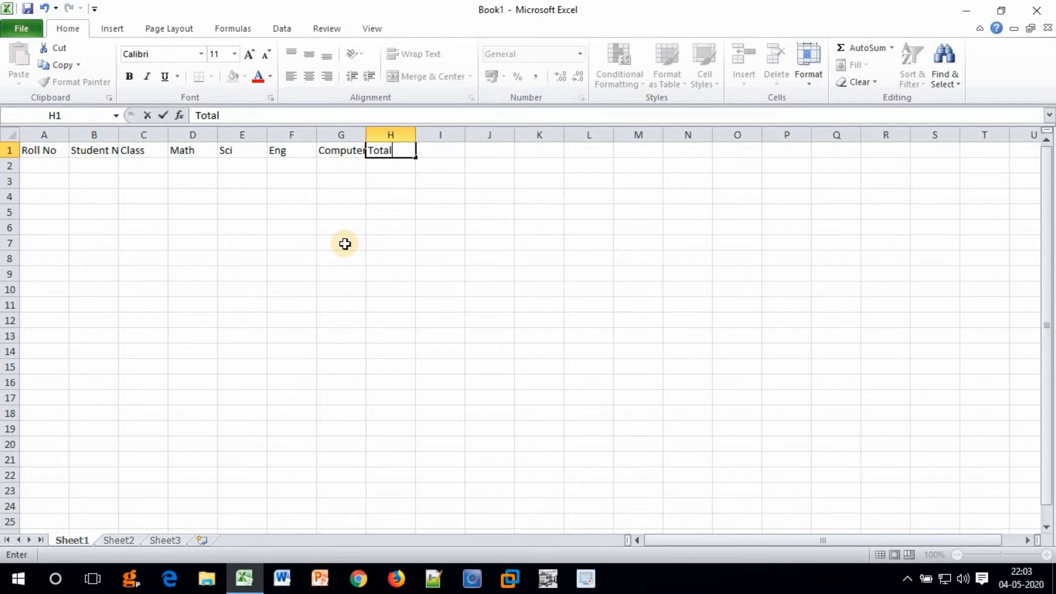
key(Tab)
text(S)
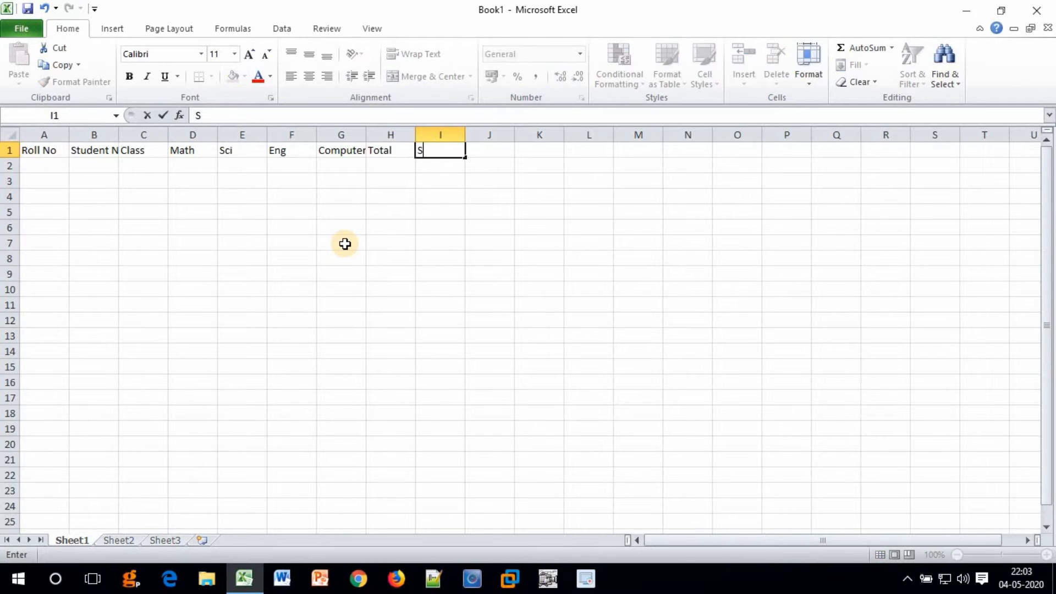
key(BackSpace)
text(Percentage)
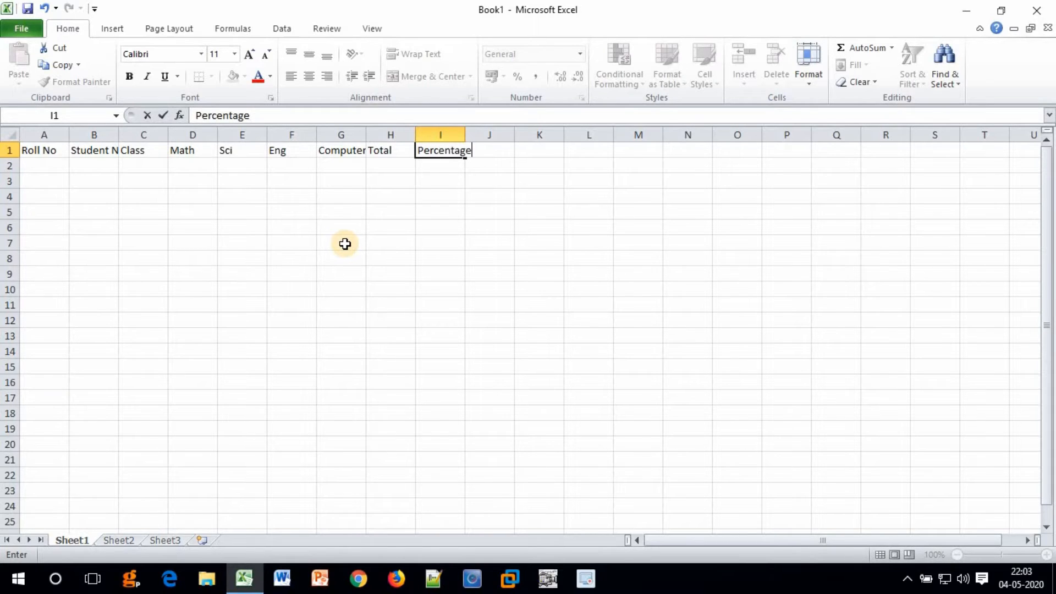
key(Tab)
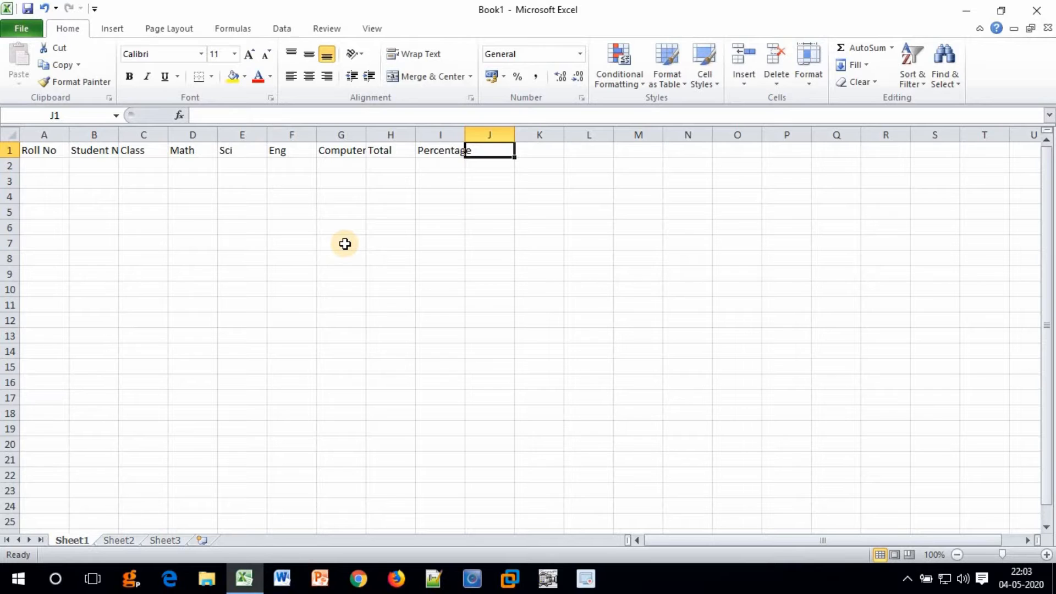
key(Down)
key(Left)
key(Left)
key(Left)
key(Left)
Enter roll numbers 1 to 5 in cells A2:A6.
key(Home)
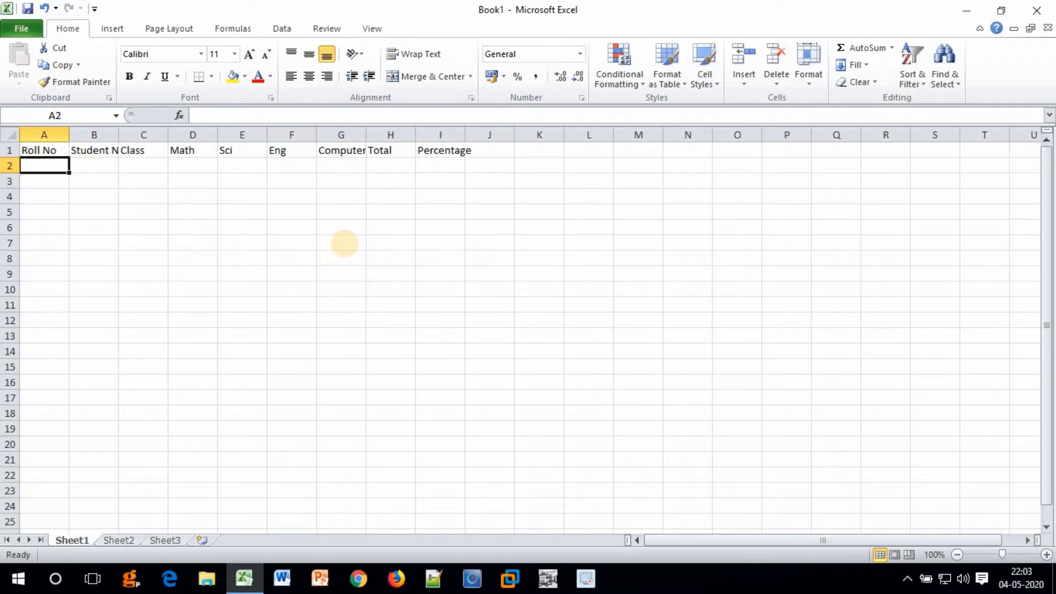
text(1)
key(Return)
text(2)
key(Return)
text(3)
key(Return)
text(4)
key(Return)
text(5)
key(Return)
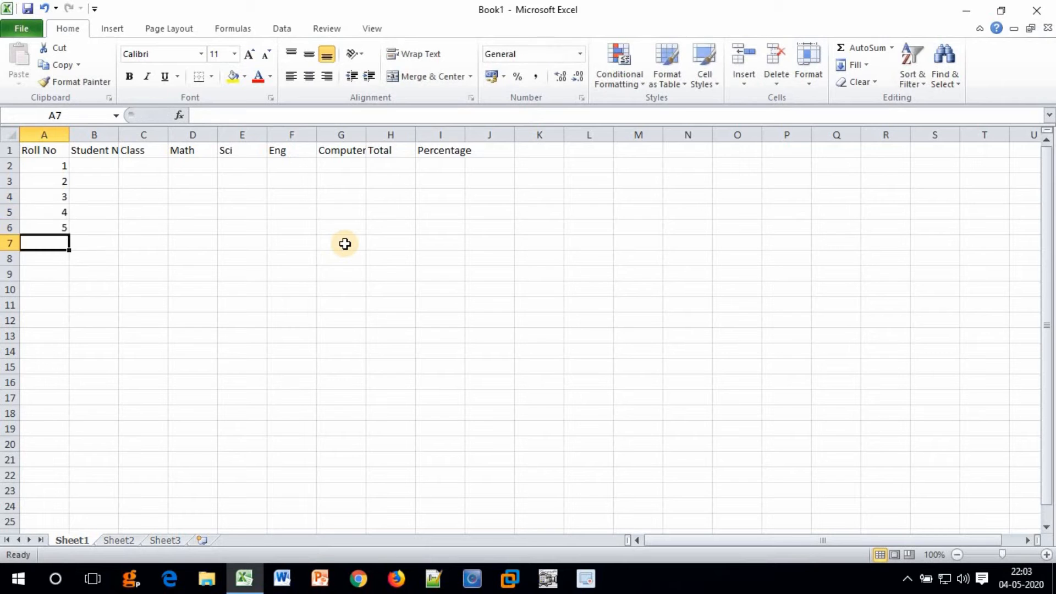
Enter the five student names in cells B2:B6.
key(Right)
key(Up)
key(Up)
key(Up)
key(Up)
key(Up)
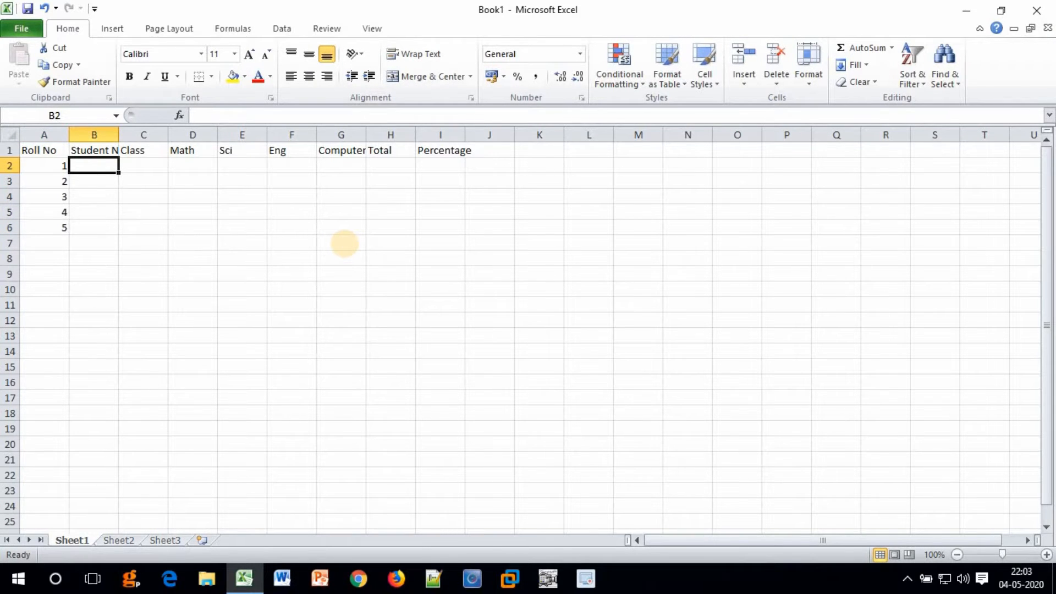
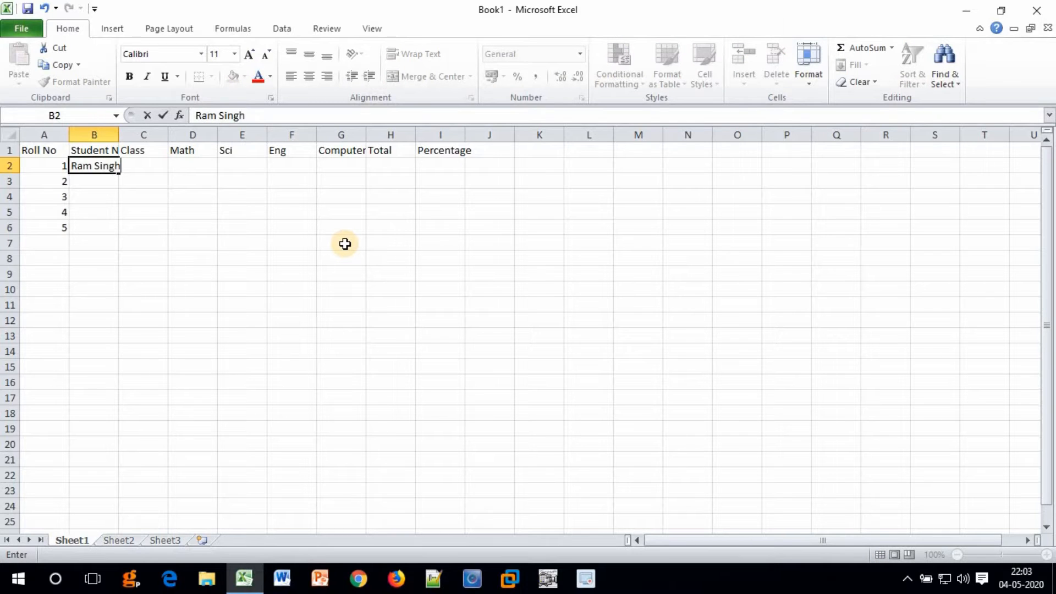
key(Return)
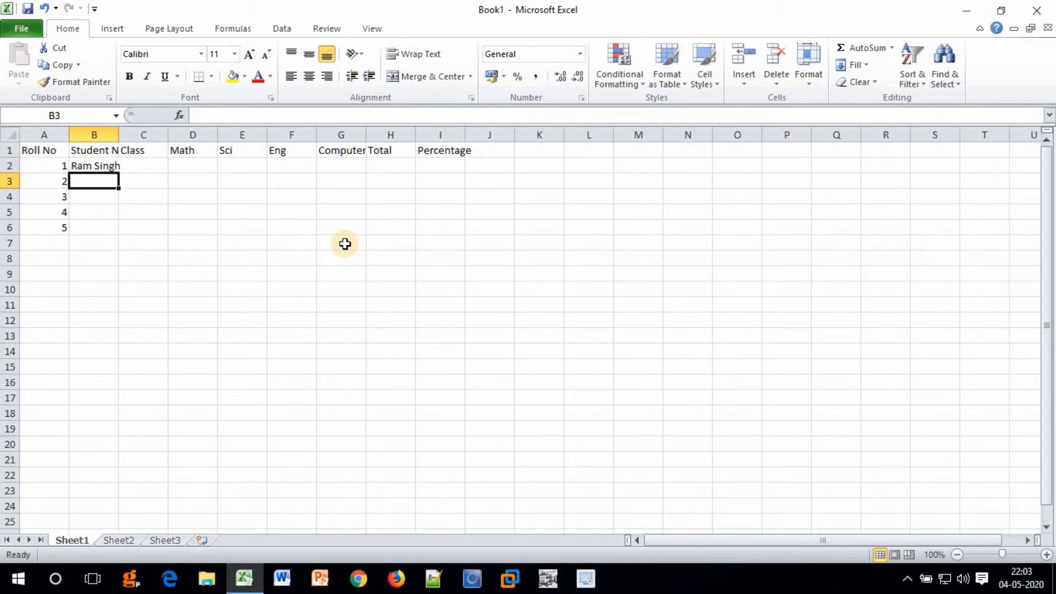
key(Return)
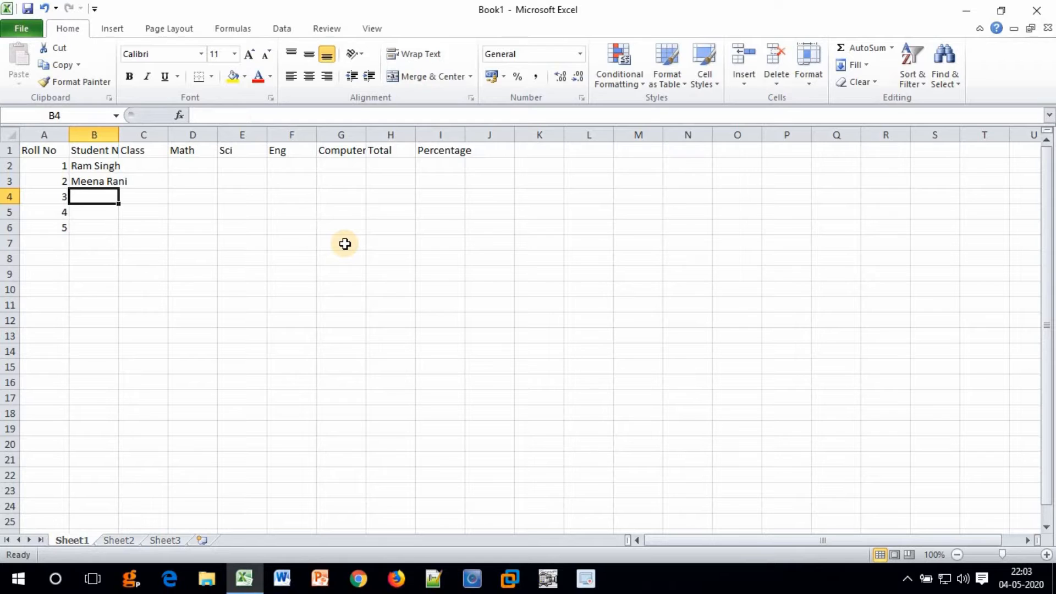
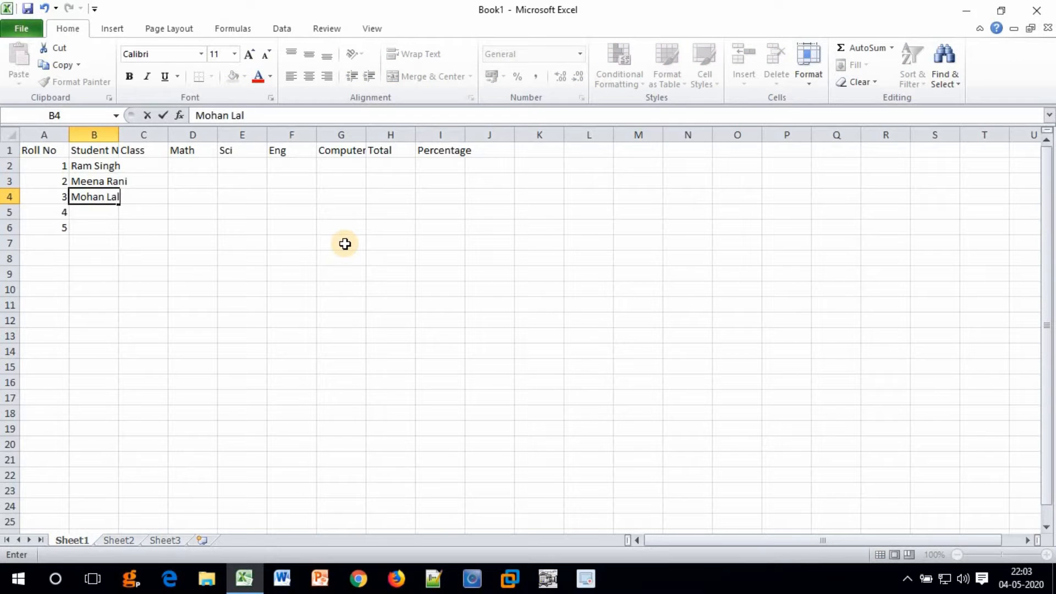
key(Return)
key(Return)
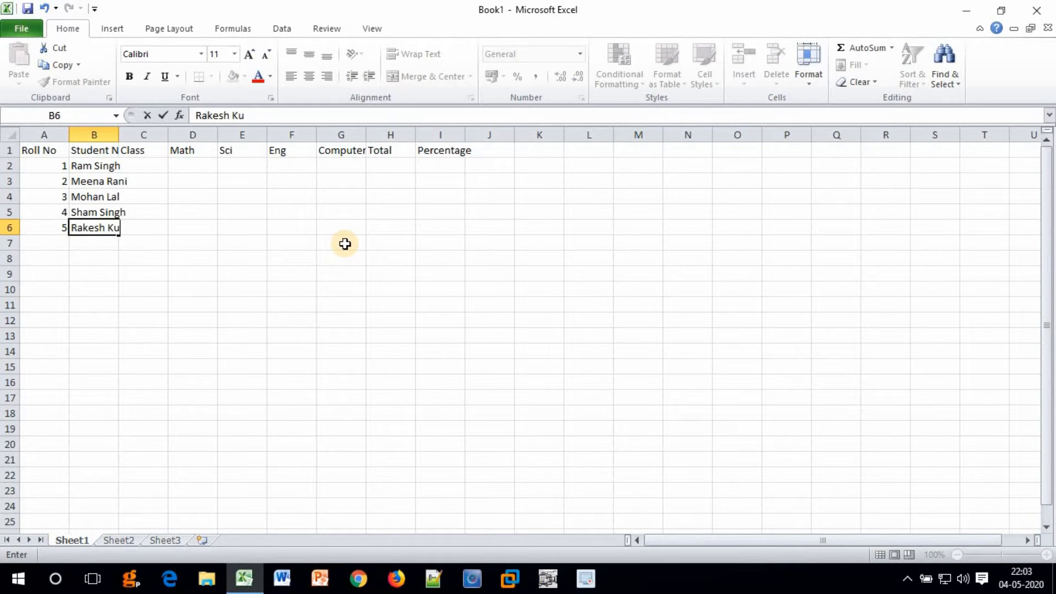
key(Tab)
Fill the Class column with 9th for the students.
key(Up)
key(Up)
key(Up)
key(Up)
text(9th)
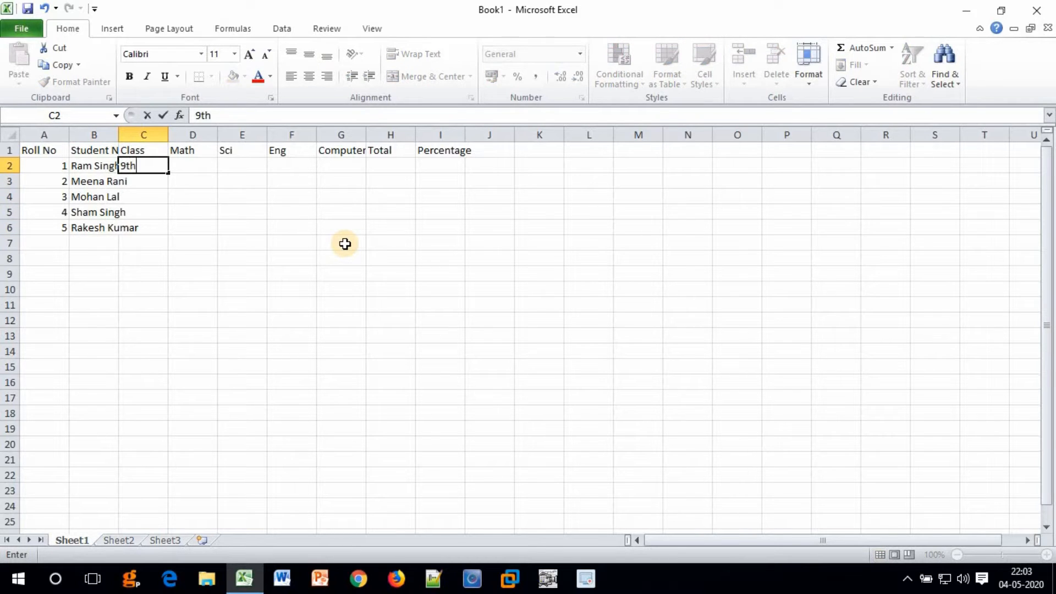
key(Return)
text(9)
key(Return)
text(9)
key(Return)
text(9)
key(Return)
text(9)
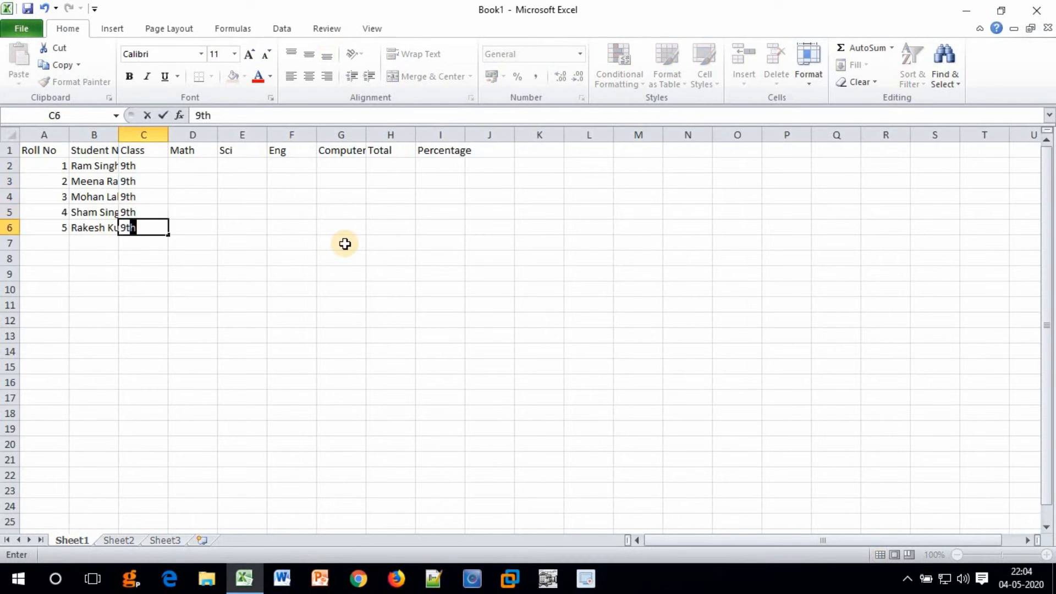
key(Return)
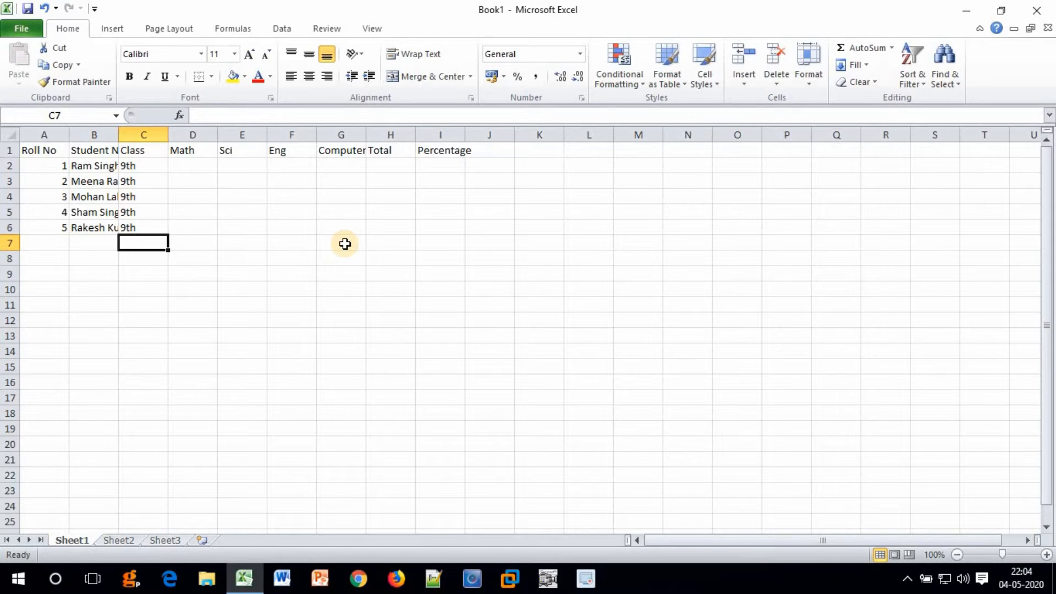
Enter Math marks 56, 23, 89, 56 and 96 in D2:D6.
key(Up)
key(Up)
key(Up)
key(Up)
key(Up)
key(Right)
text(56)
key(Return)
text(23)
key(Return)
text(89)
key(Return)
text(56)
key(Return)
text(96)
key(Return)
key(Right)
key(Up)
key(Up)
key(Up)
key(Up)
key(Up)
text(45 78 56 23 89)
key(Right)
key(Up)
key(Up)
key(Up)
key(Up)
key(Up)
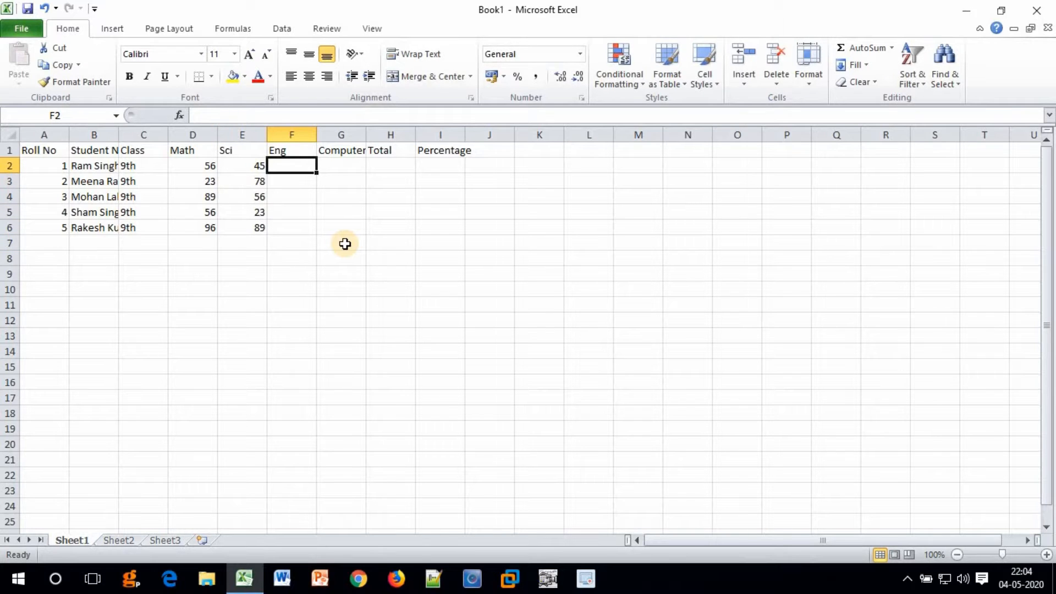
text(78 45 89 53 63)
key(Right)
key(Up)
key(Up)
key(Up)
key(Up)
key(Up)
text(88 8 96 56 36)
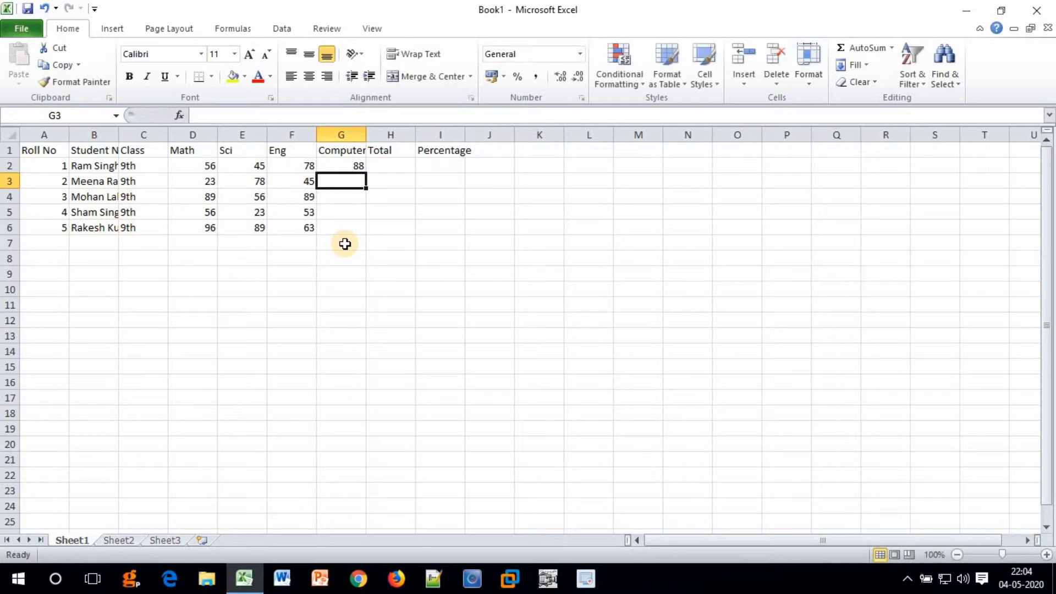
key(Up)
key(Up)
key(Up)
key(Up)
key(Up)
key(Right)
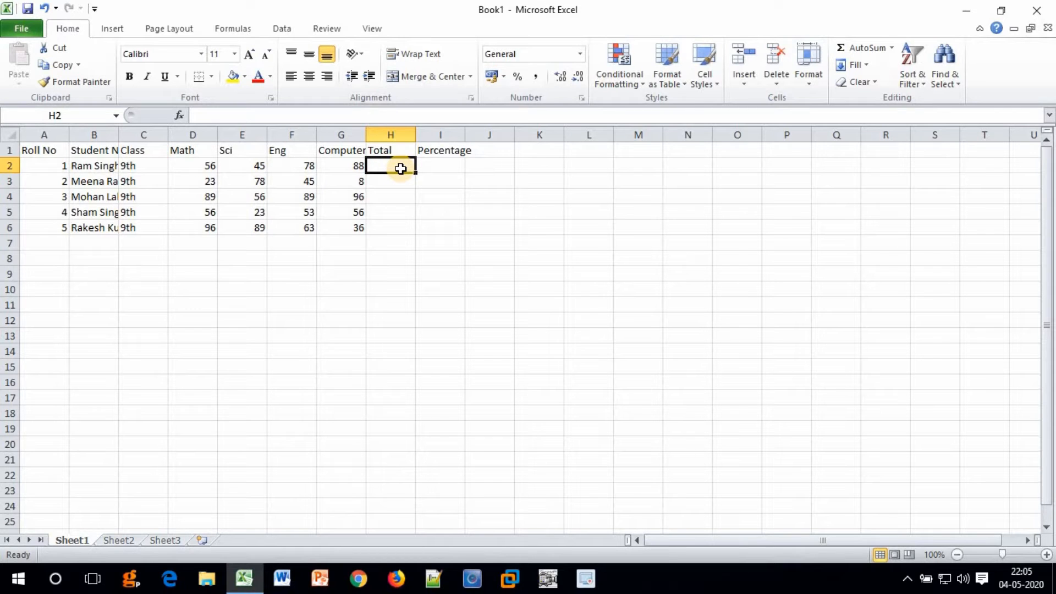
click(437, 166)
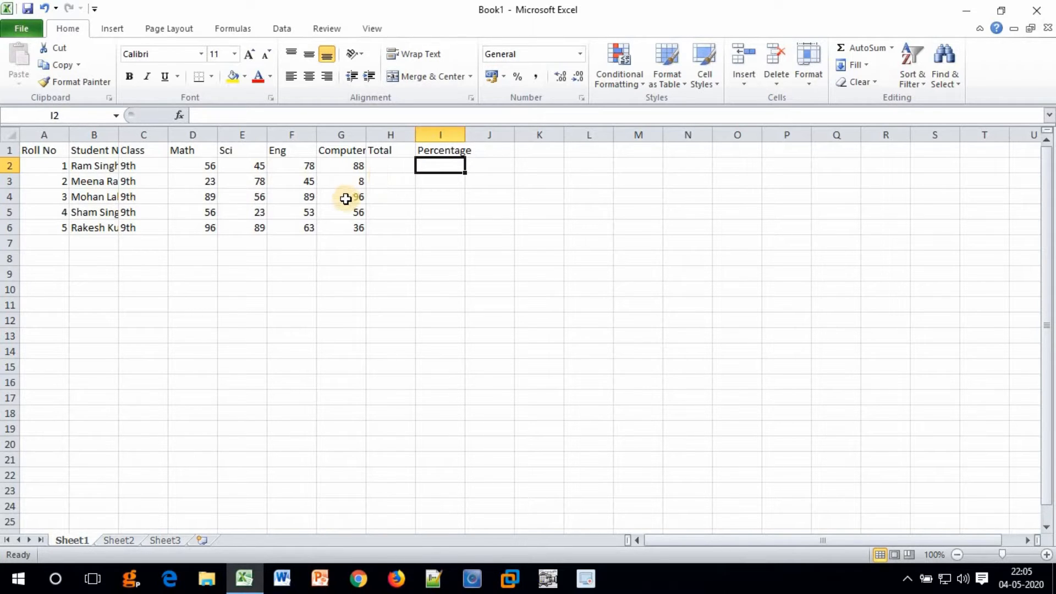
click(346, 198)
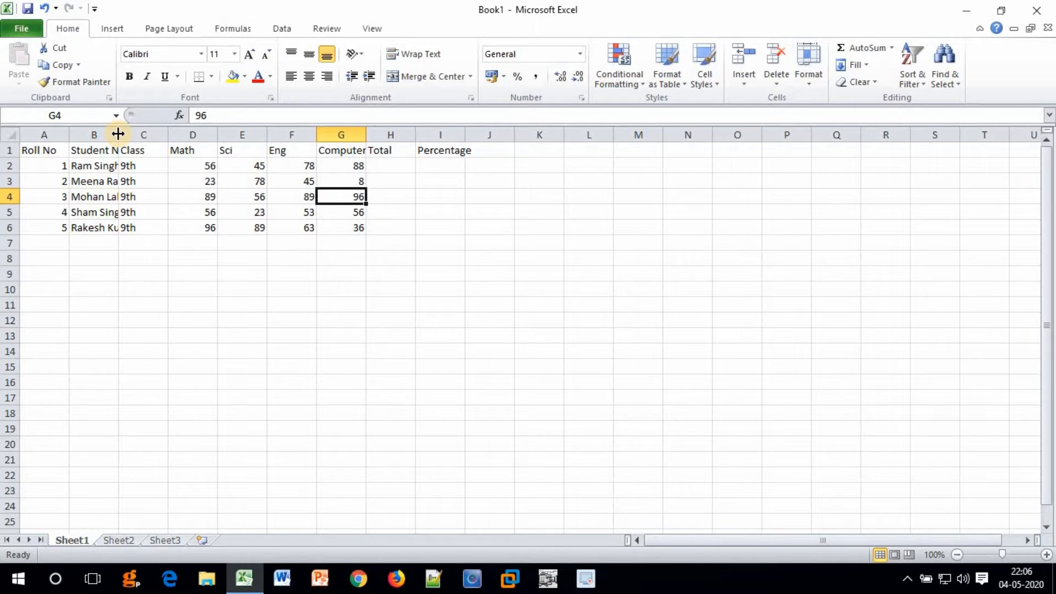
Widen column B for full names, narrow the Math and Total columns, and raise row 1 to 23.25 points.
drag(118, 133, 121, 134)
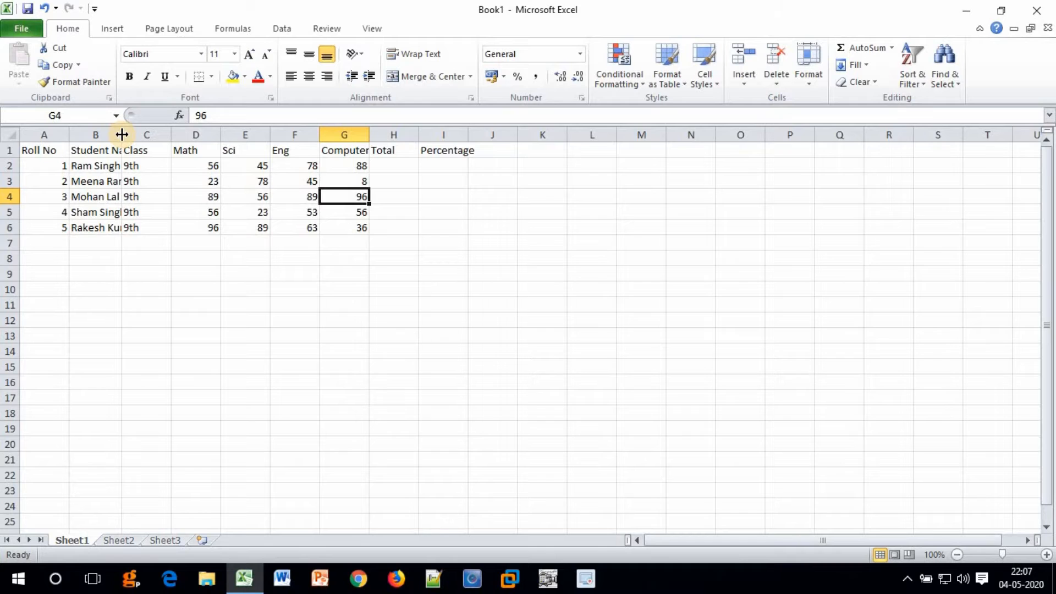
drag(121, 134, 163, 134)
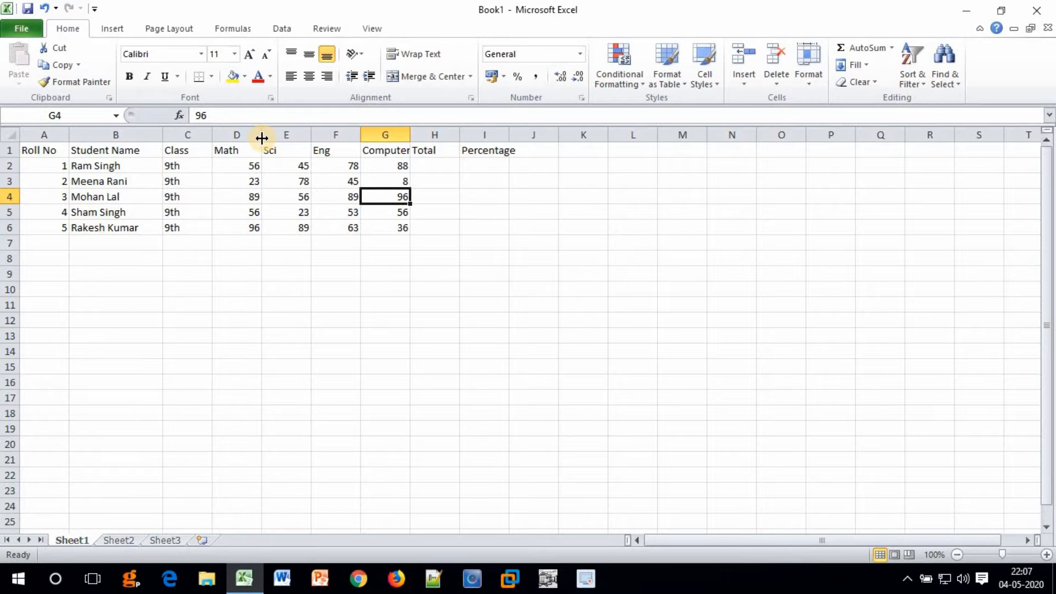
drag(261, 137, 289, 134)
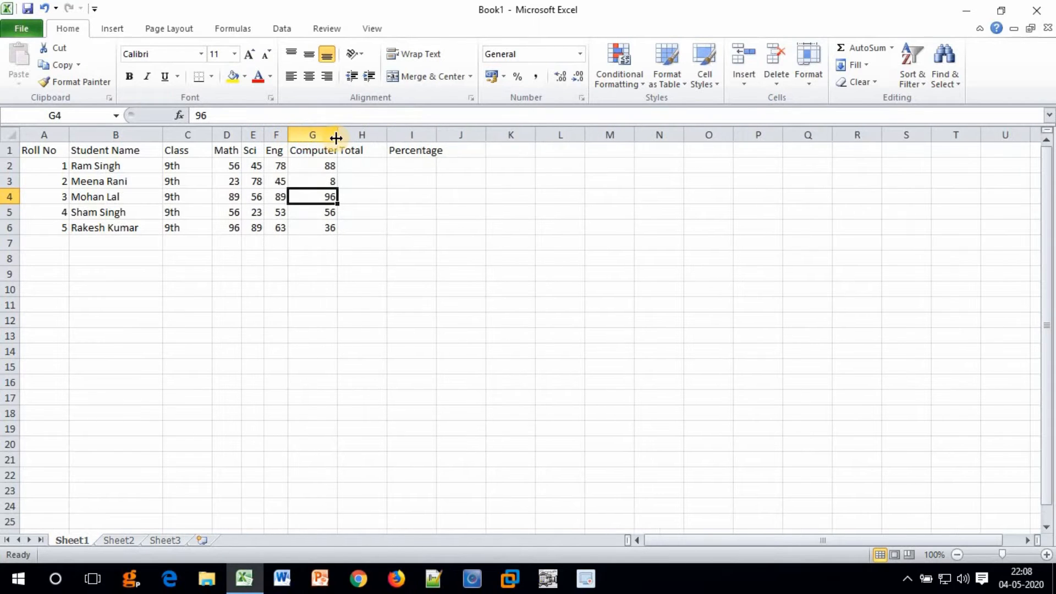
drag(386, 134, 375, 134)
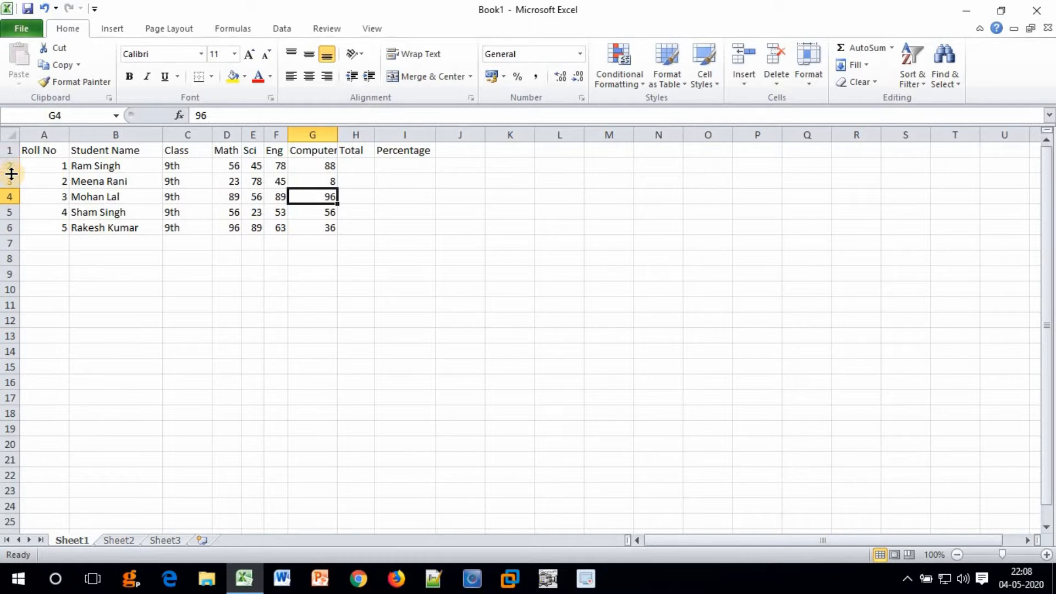
drag(11, 157, 11, 165)
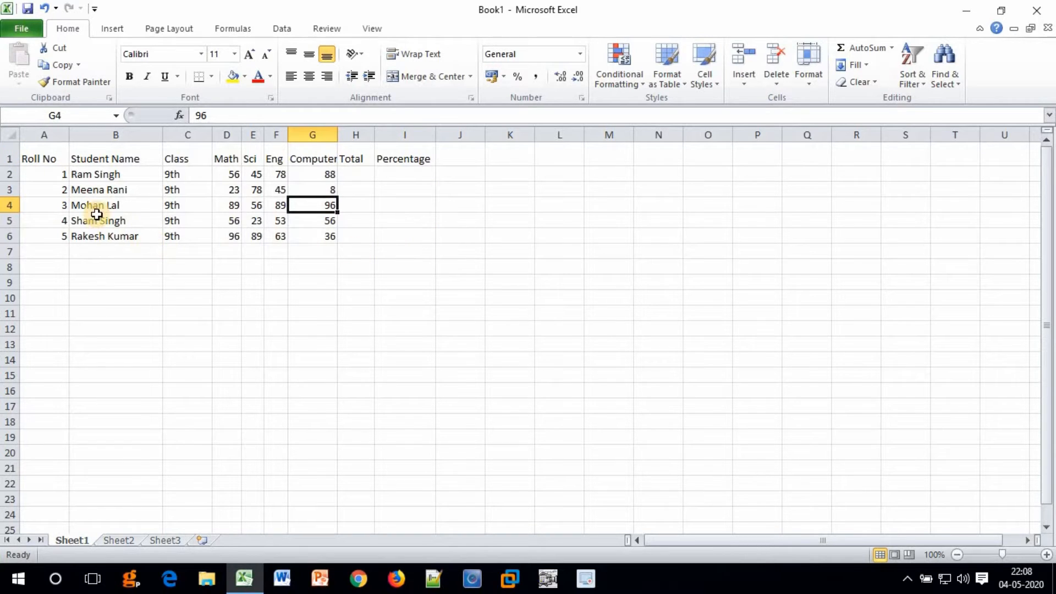
drag(42, 148, 396, 240)
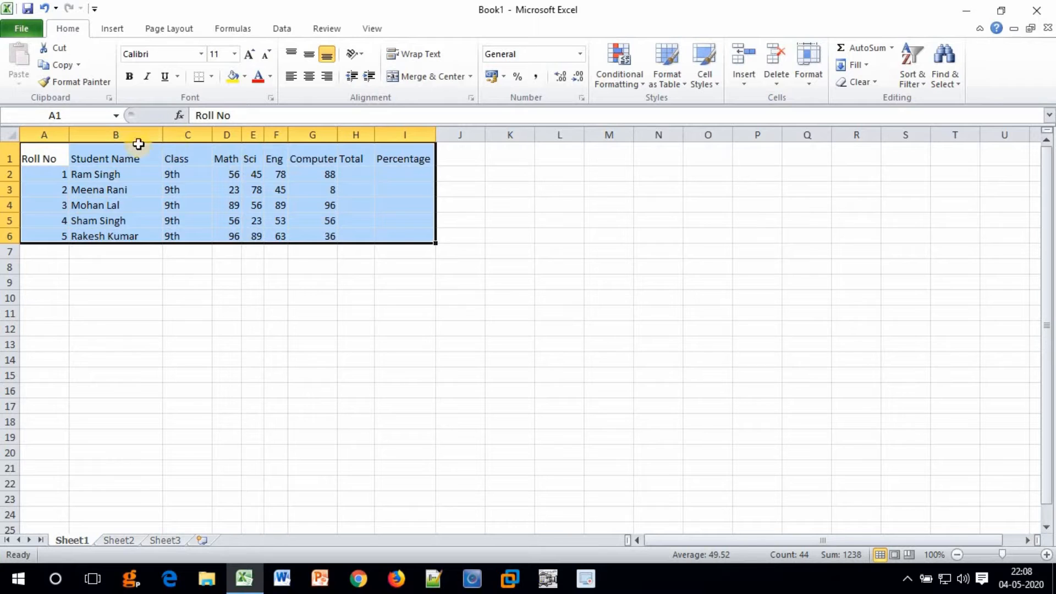
click(211, 77)
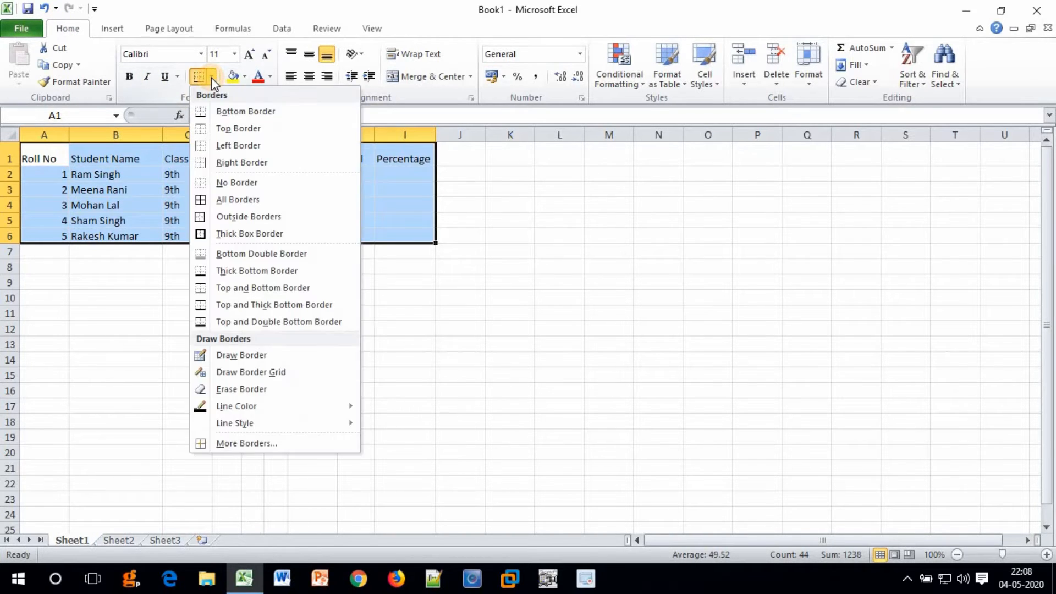
click(221, 200)
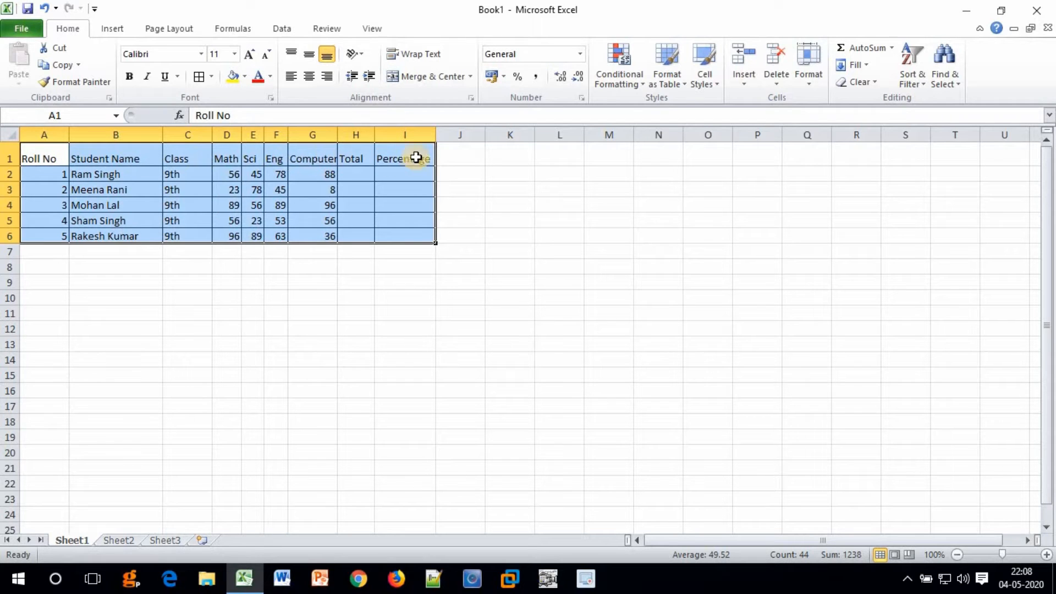
click(386, 206)
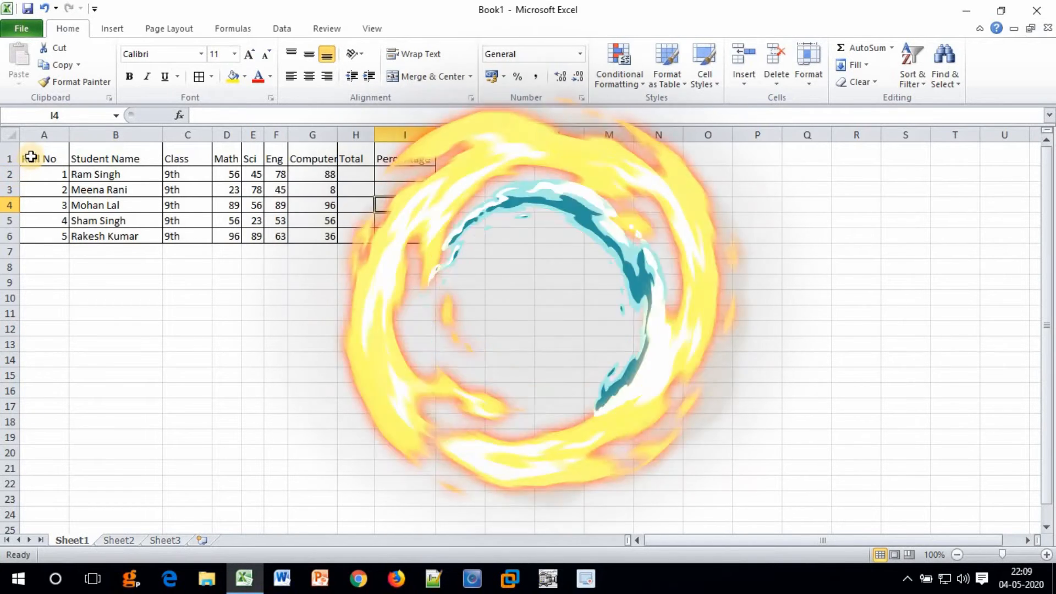
Bold the headers in A1:I1, Roll No through Percentage.
drag(31, 156, 399, 160)
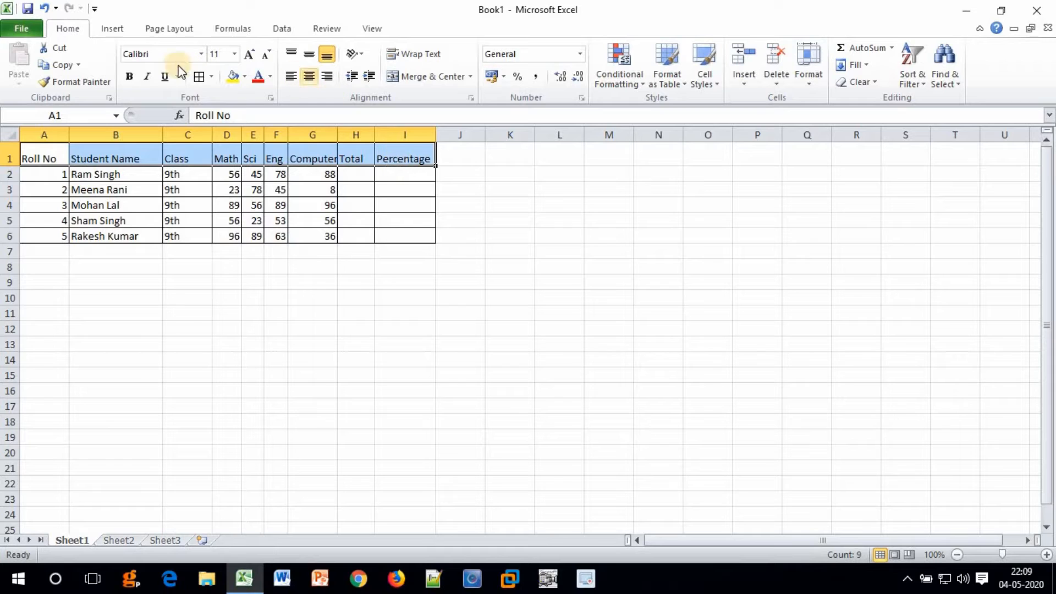
click(129, 77)
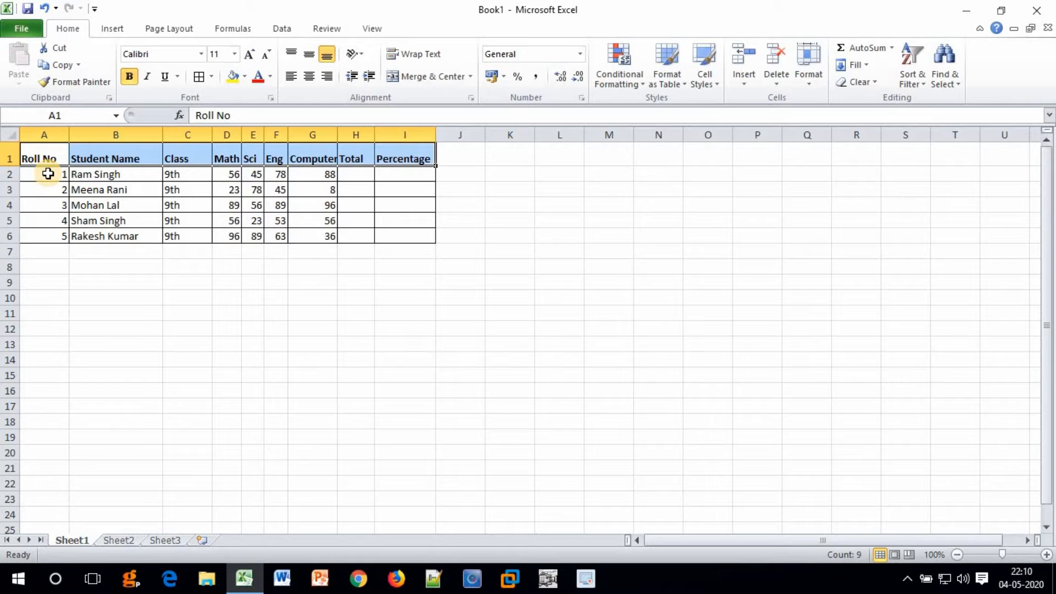
Italicize the roll numbers in A2:A6, then select the whole table A1:I6.
drag(48, 174, 48, 235)
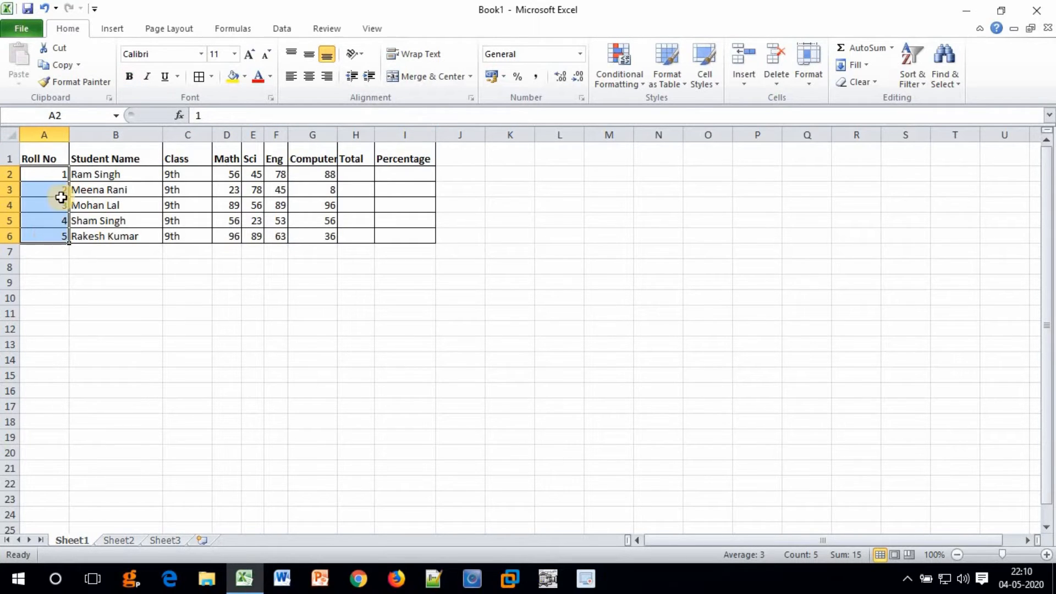
click(148, 83)
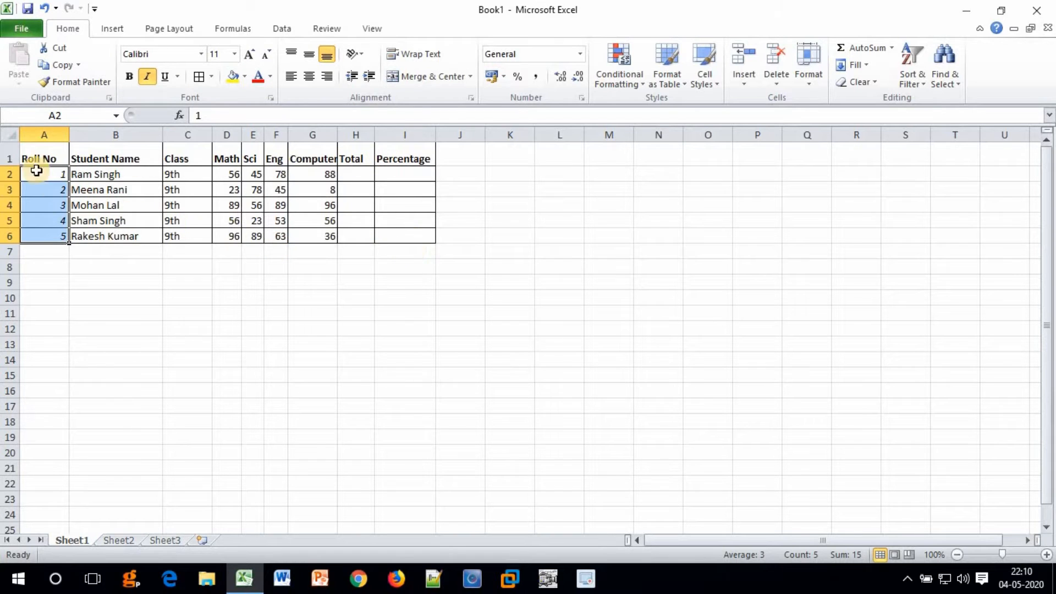
click(37, 154)
drag(116, 208, 400, 235)
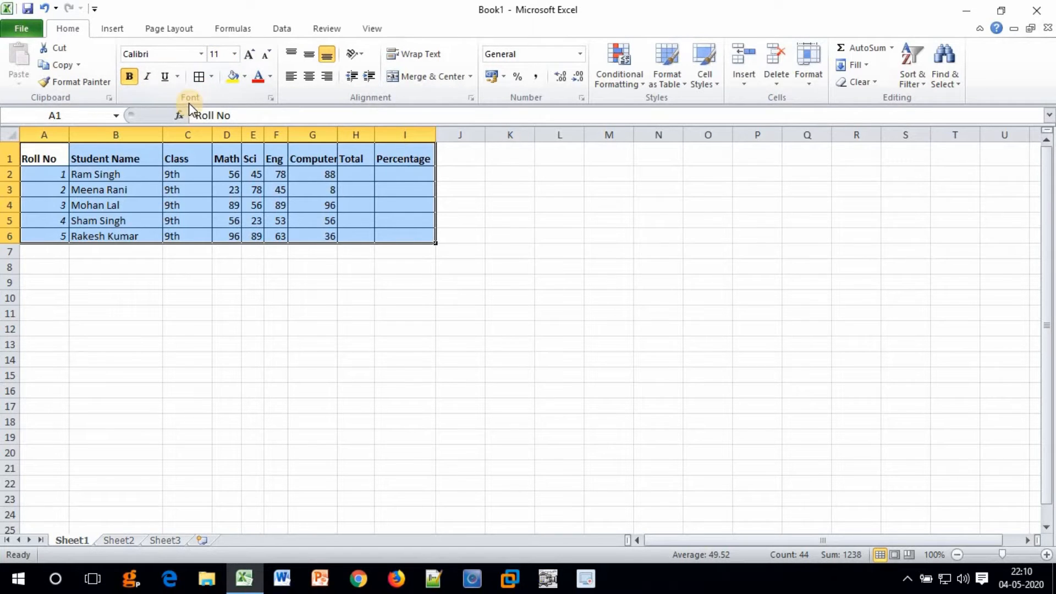
Apply font size 18 to the selected table A1:I6, then deselect it.
click(235, 54)
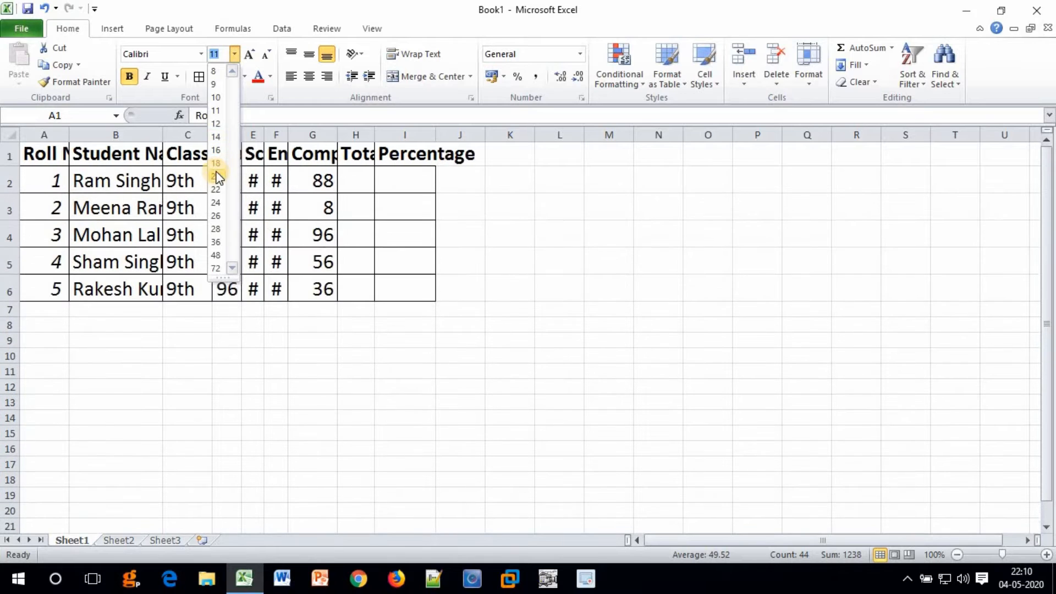
click(217, 162)
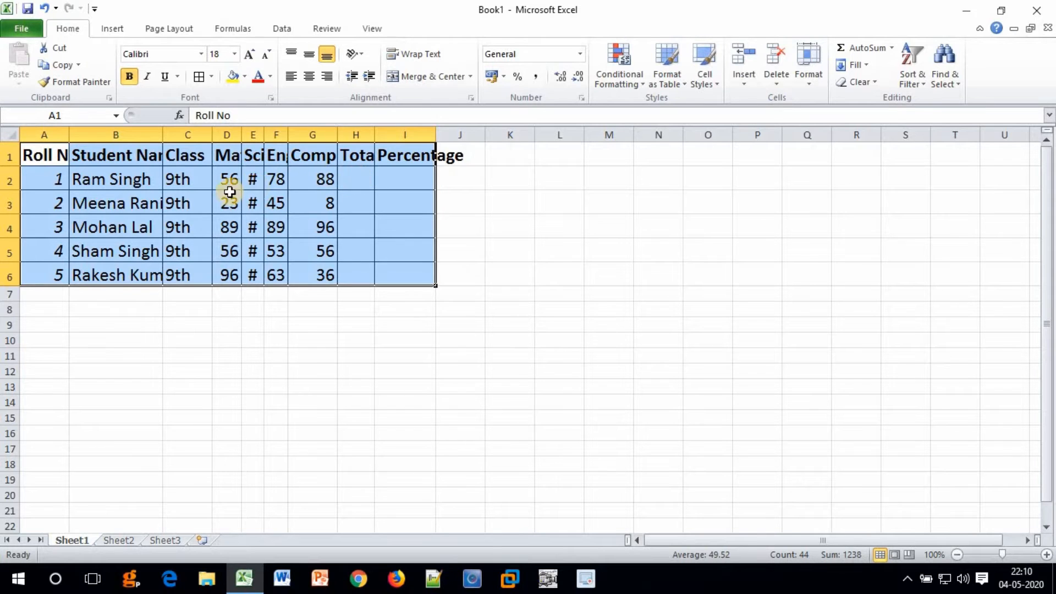
click(187, 179)
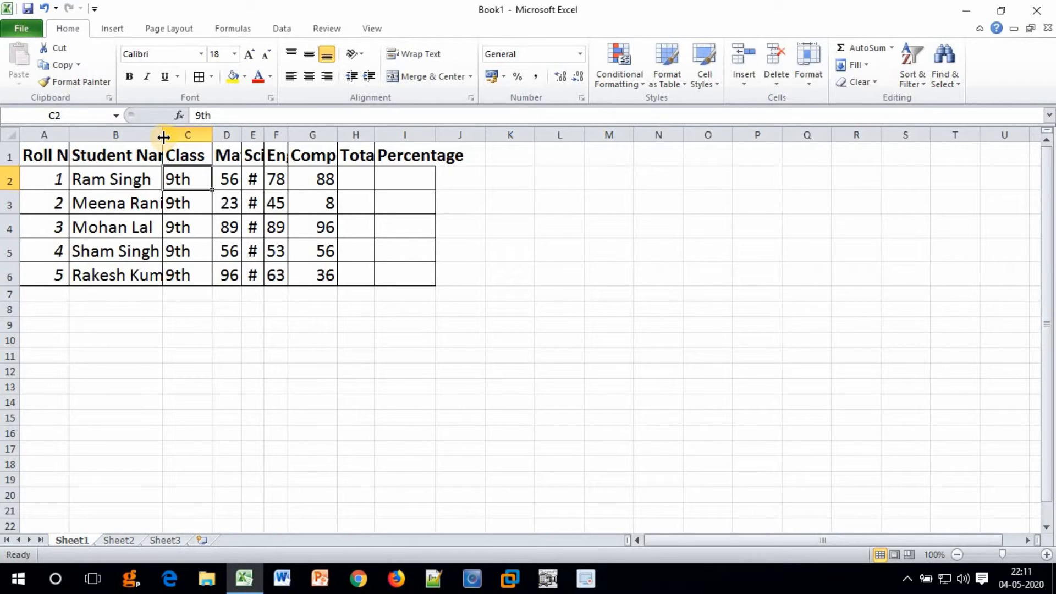
Widen column B and AutoFit columns D through I so every heading and mark shows.
drag(164, 136, 219, 137)
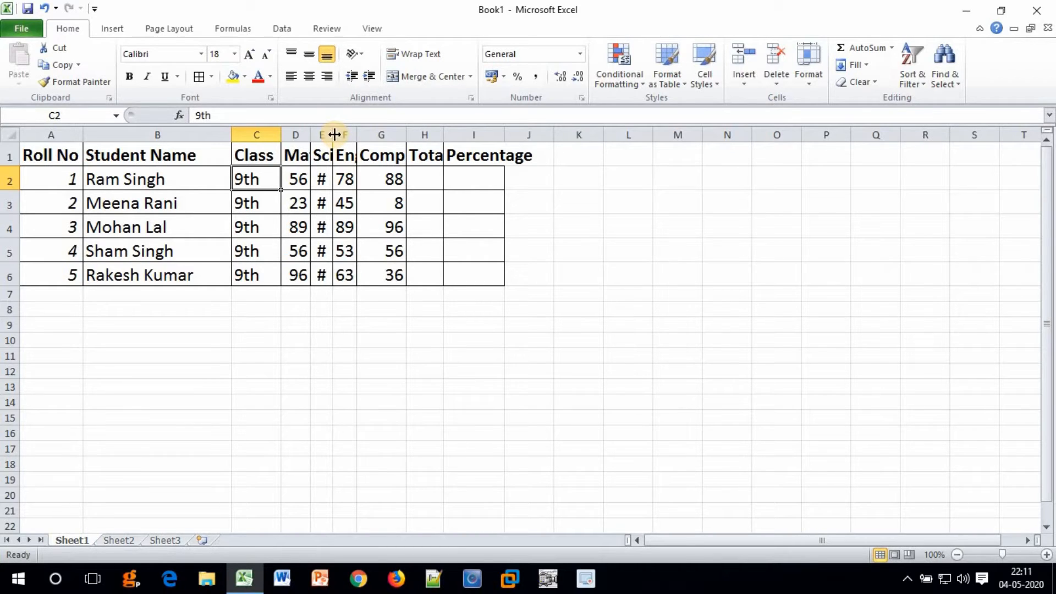
double_click(333, 134)
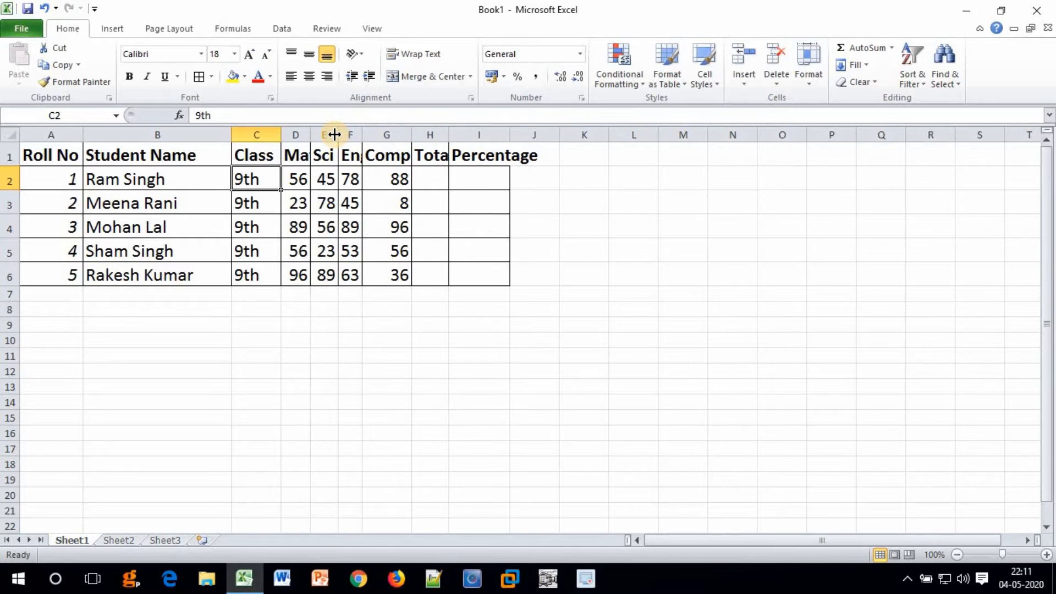
double_click(361, 134)
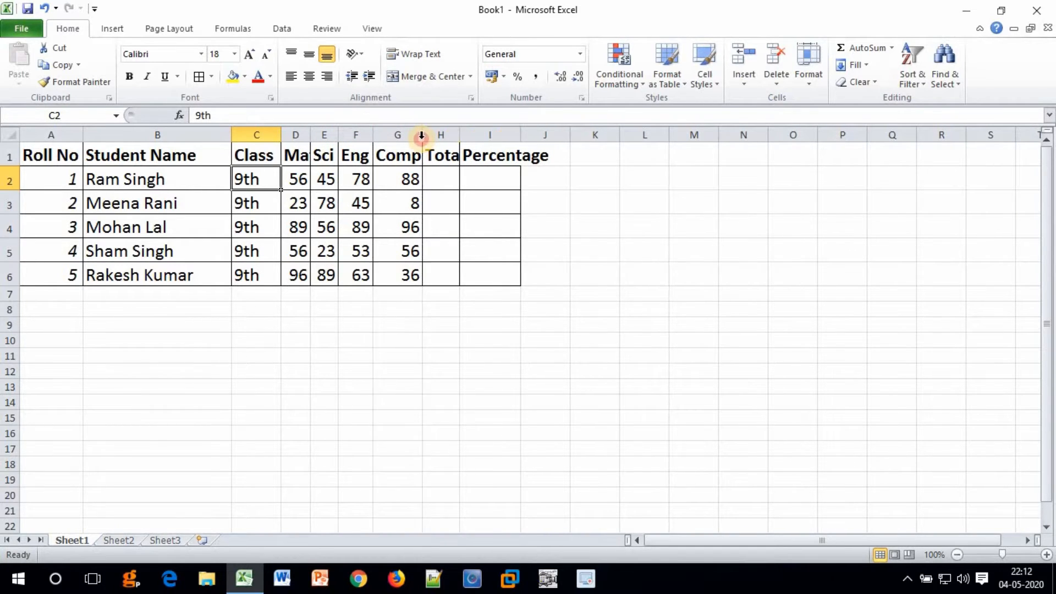
double_click(425, 138)
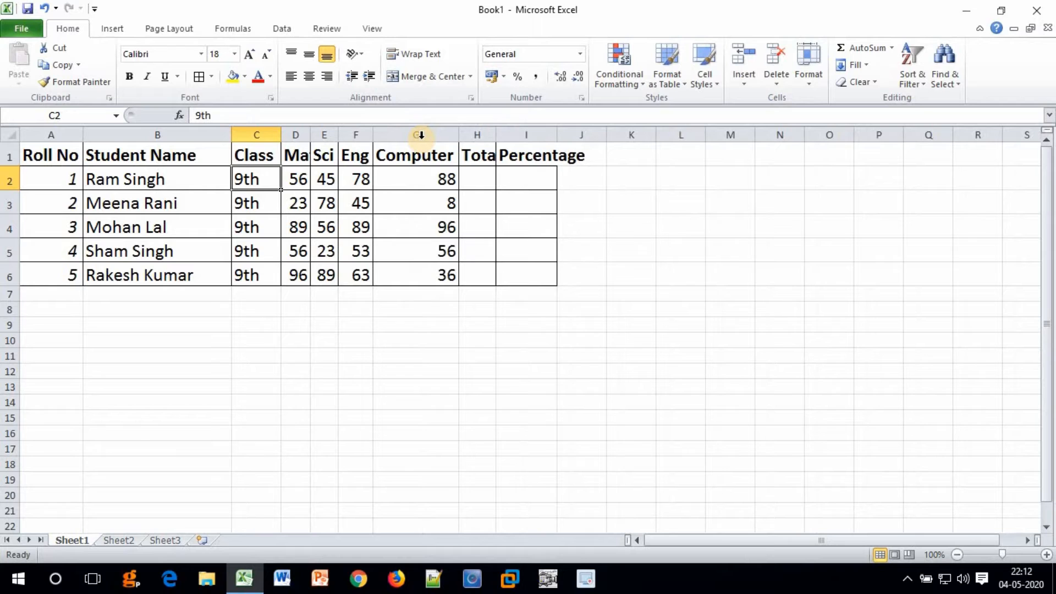
double_click(496, 138)
double_click(566, 134)
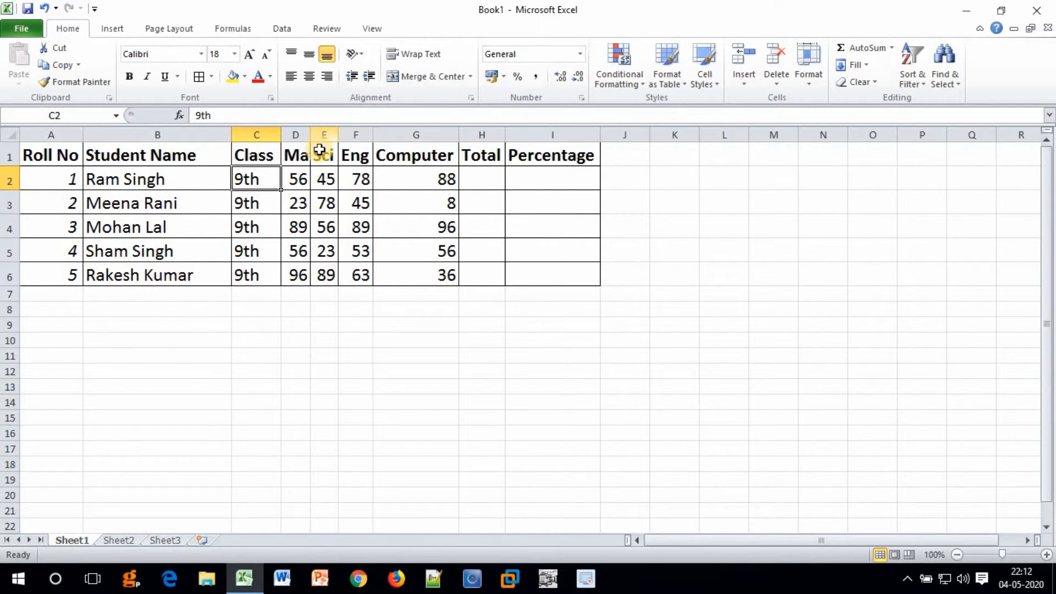
double_click(310, 136)
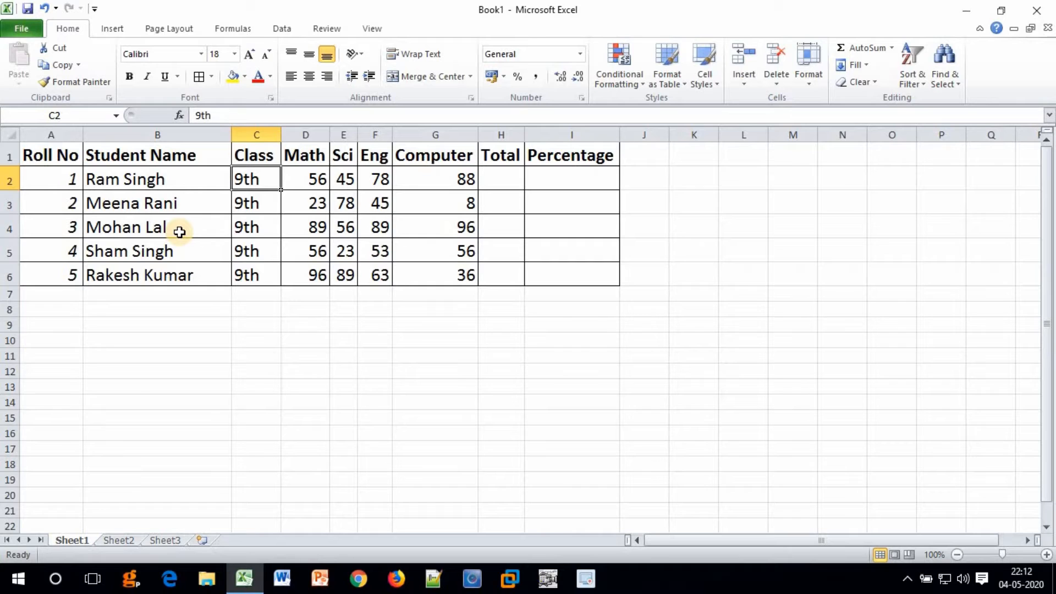
Edit the third student's name in cell B4, replacing the surname with a new one.
click(181, 228)
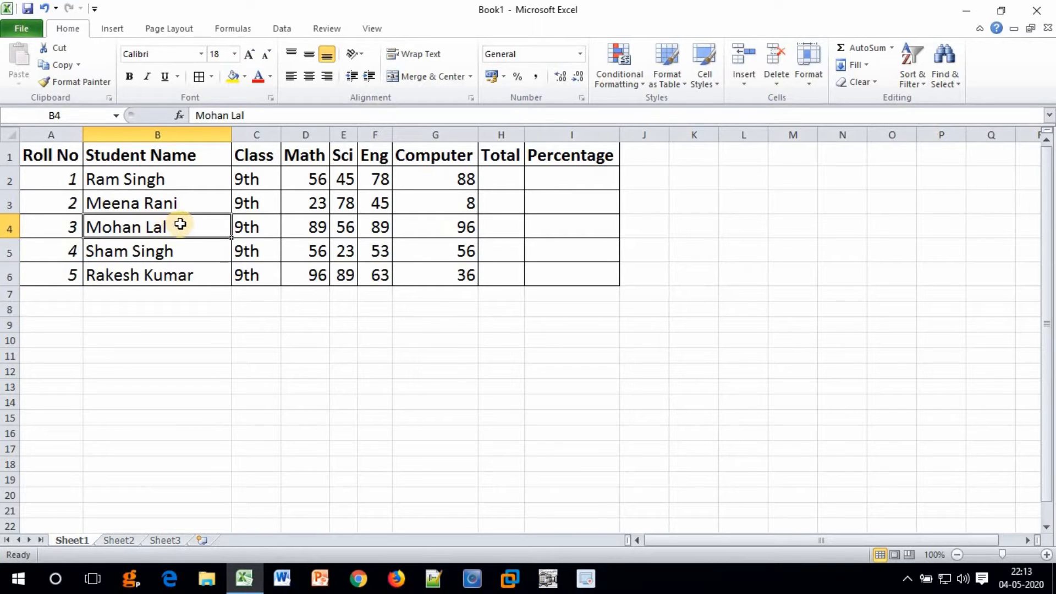
double_click(180, 224)
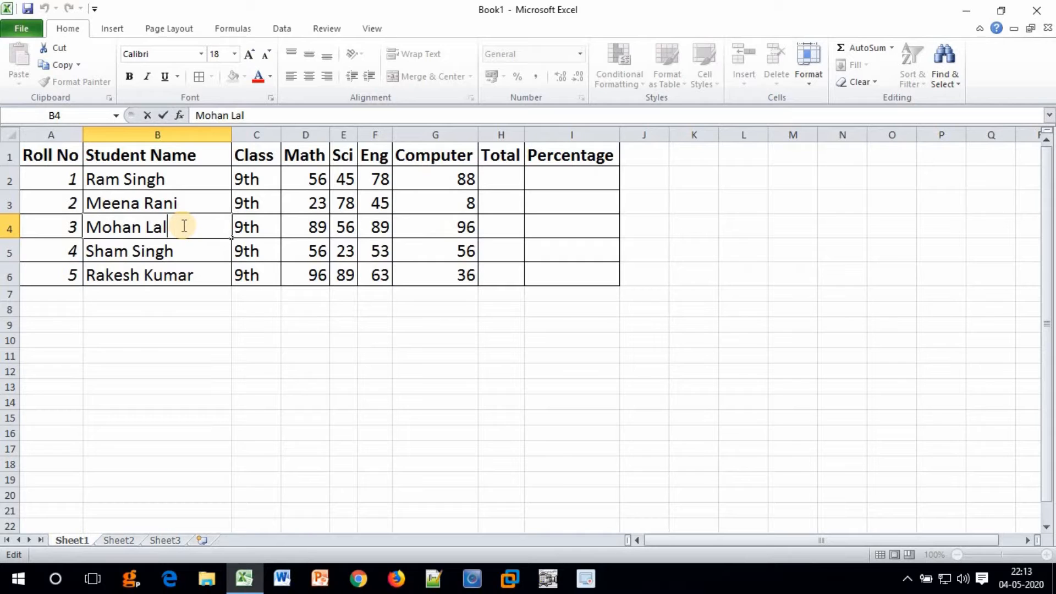
key(BackSpace)
key(BackSpace)
key(BackSpace)
text(Singh)
key(Return)
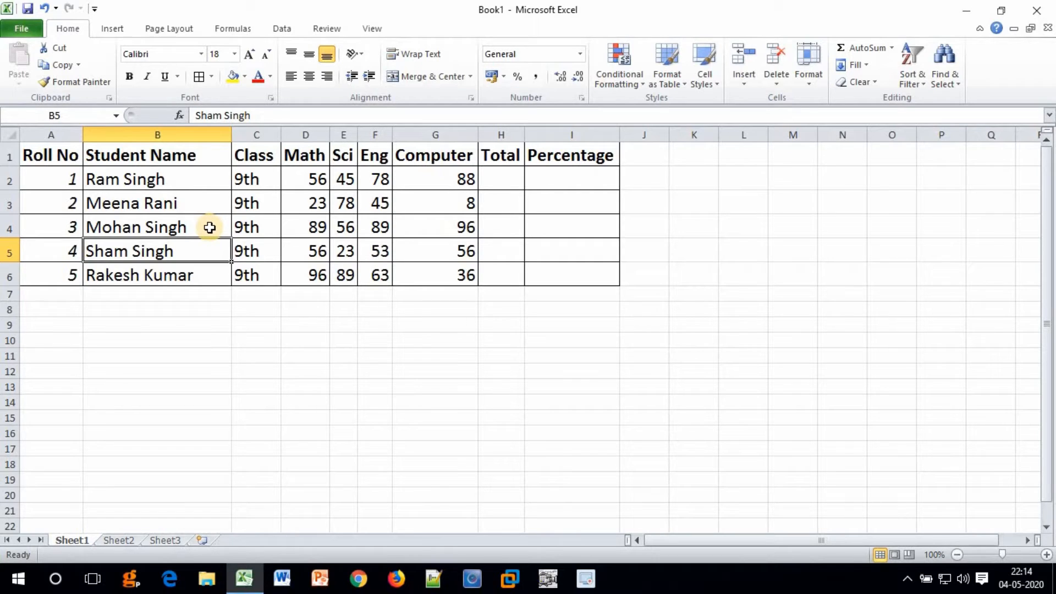
click(210, 227)
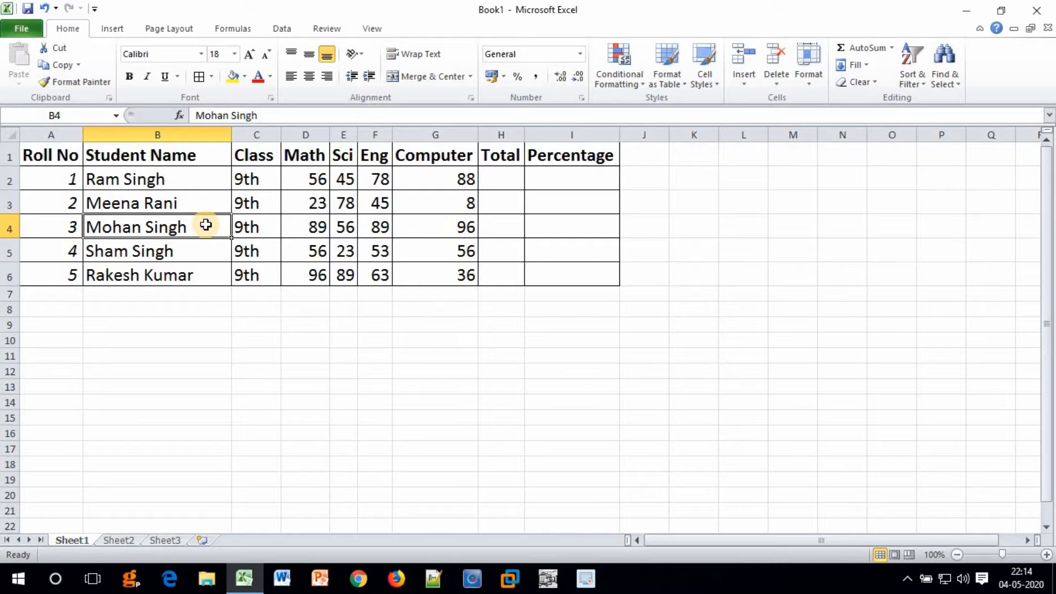
text(S)
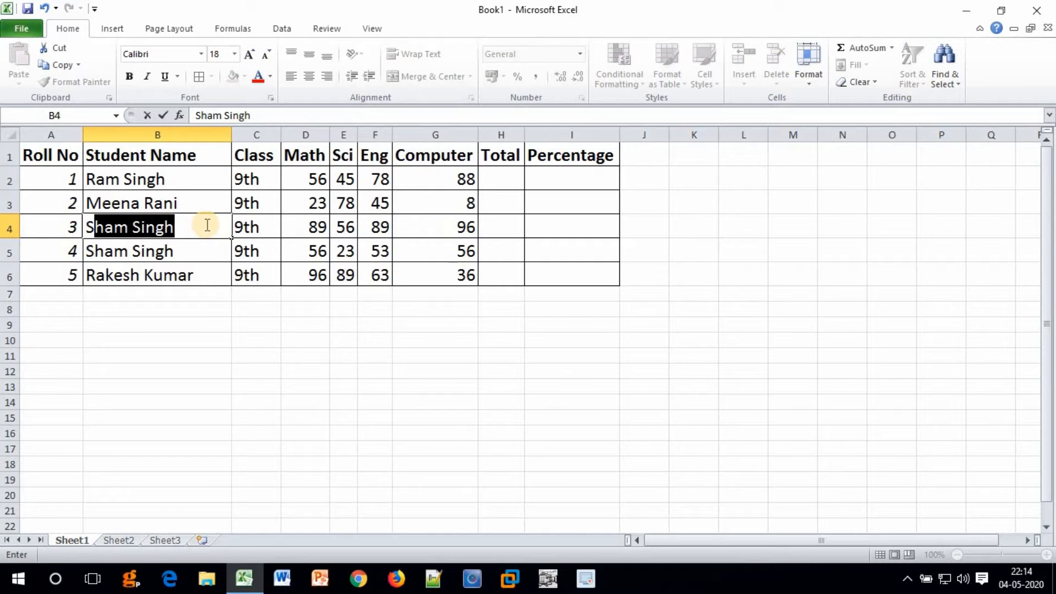
text(in)
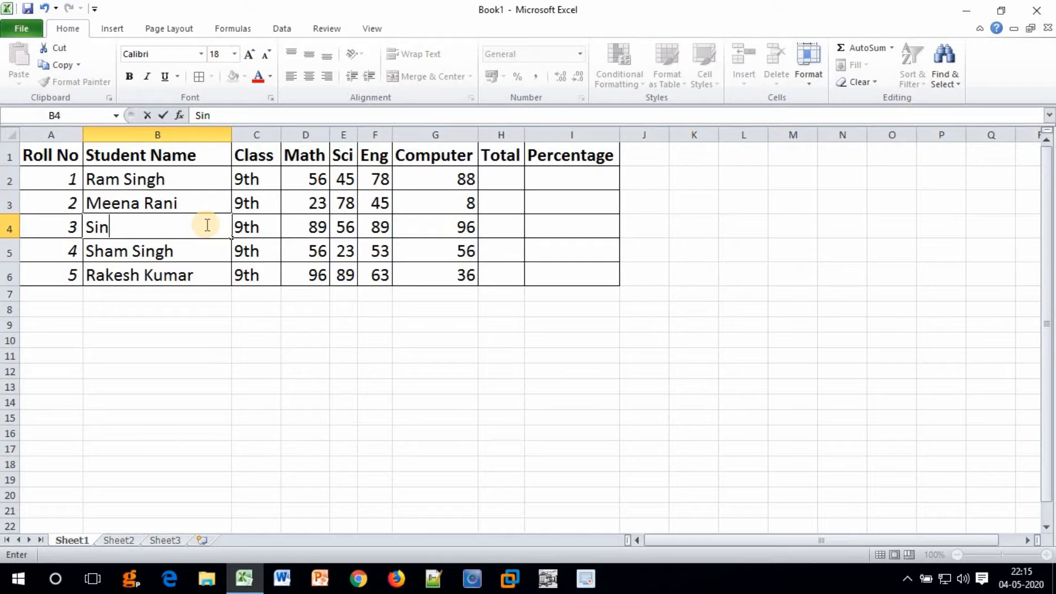
key(Escape)
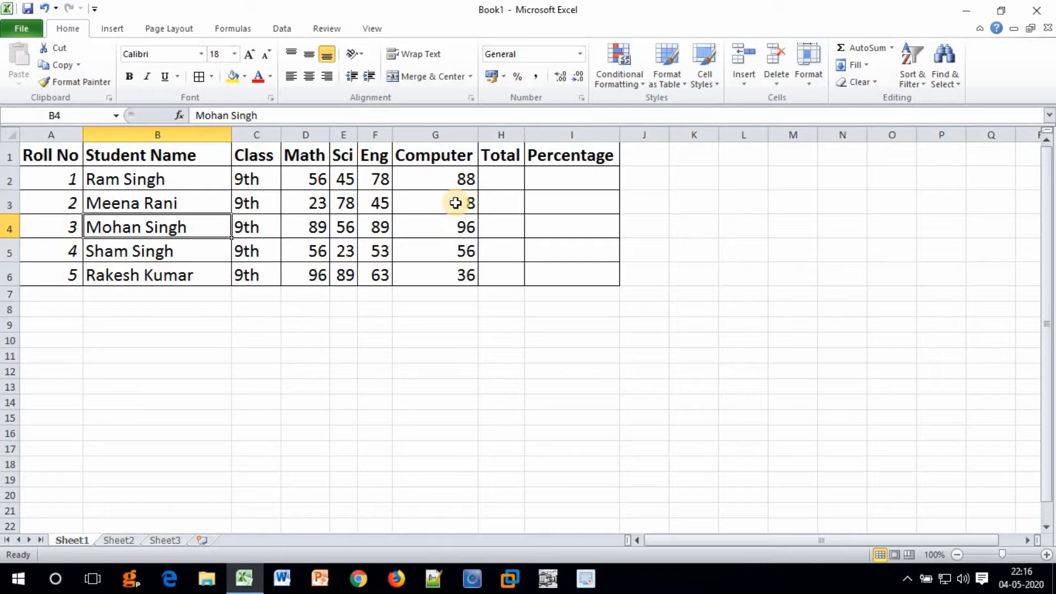
double_click(448, 204)
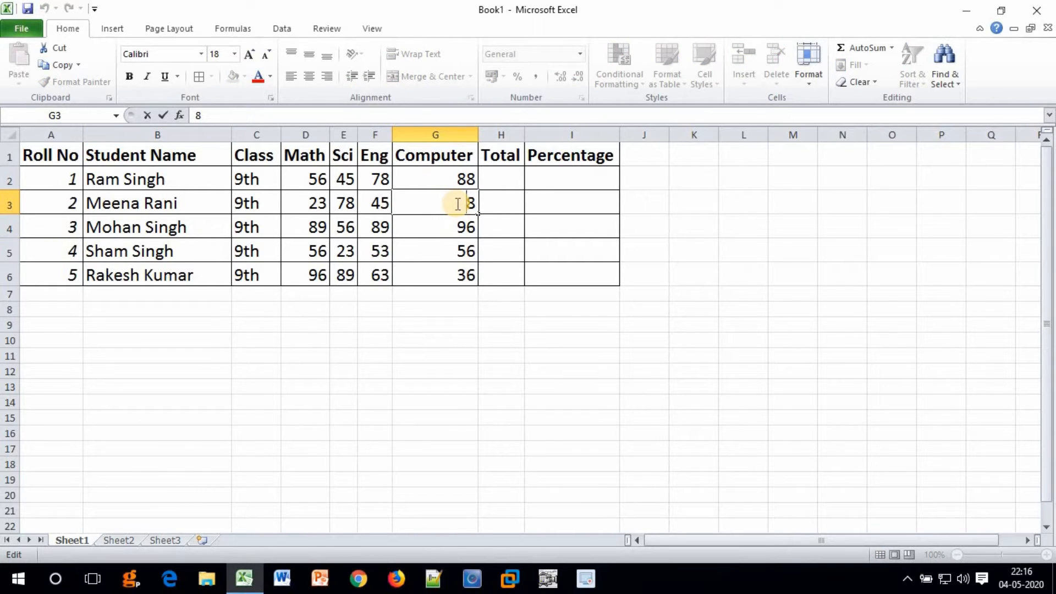
text(2)
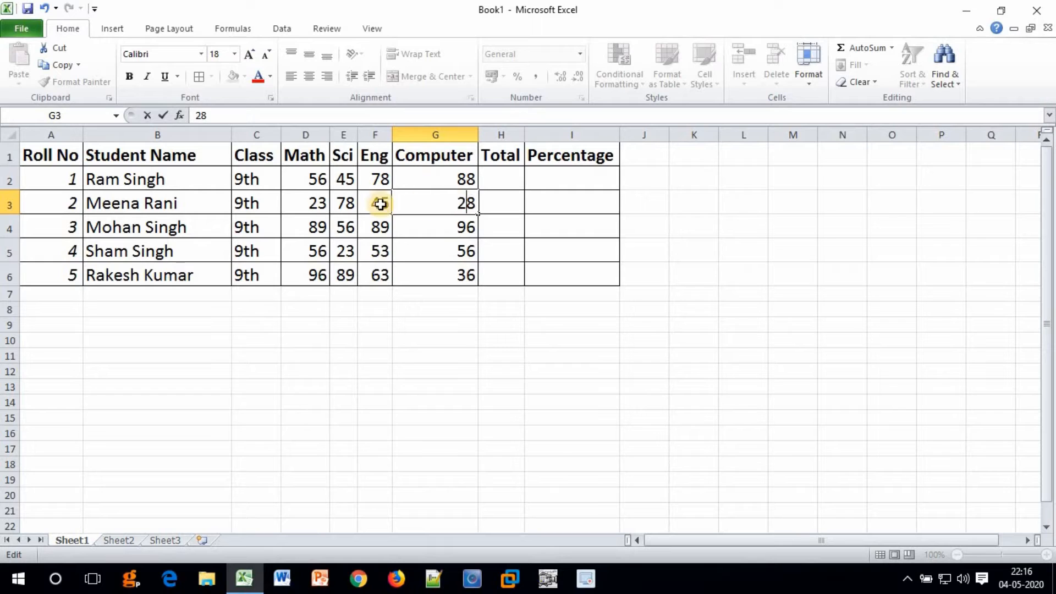
key(Return)
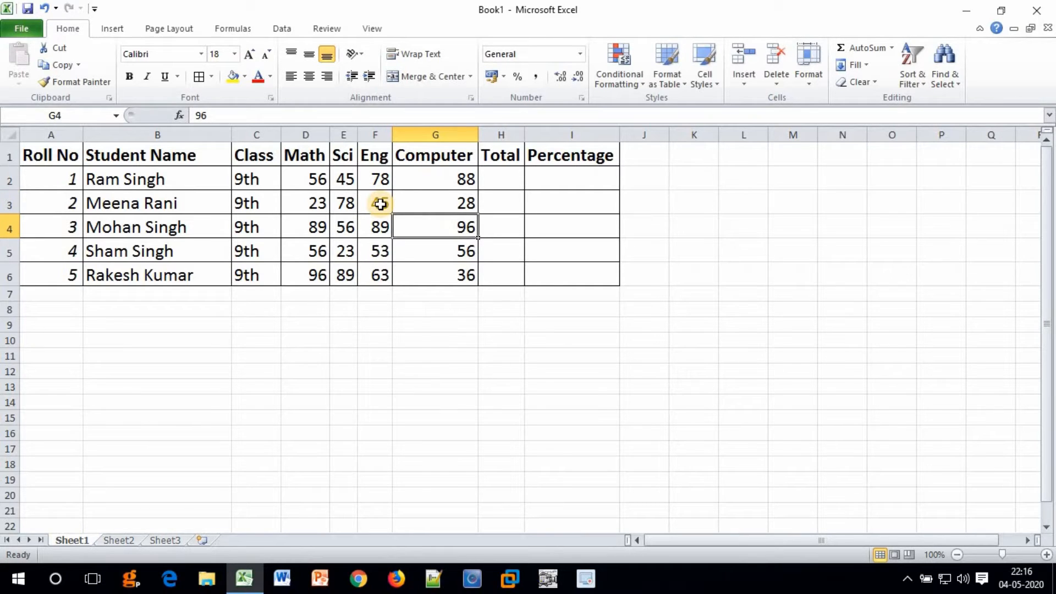
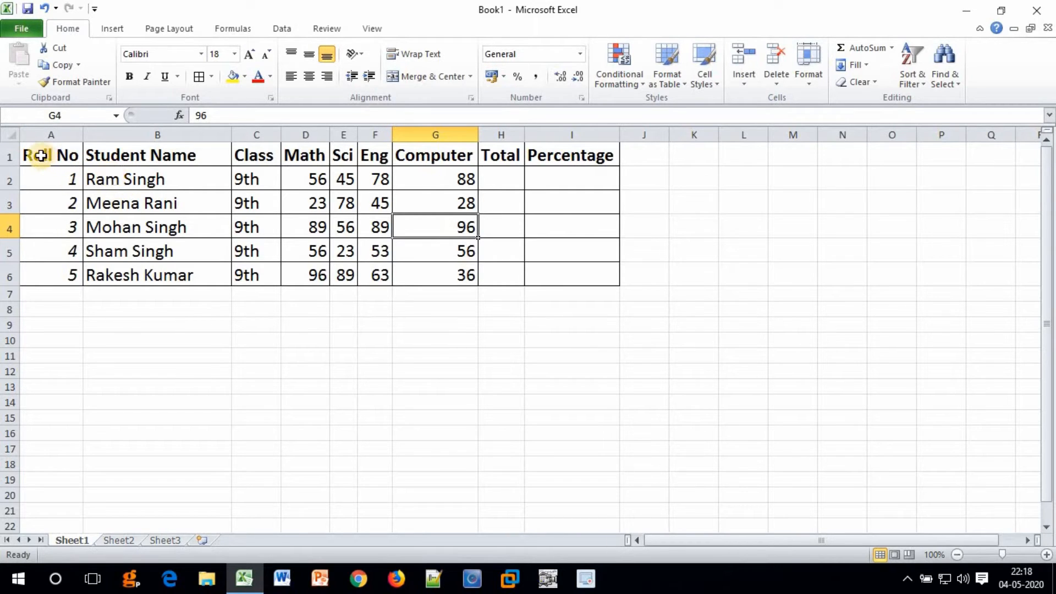
Colour the header text in A1:I1 Dark Red.
drag(41, 156, 559, 155)
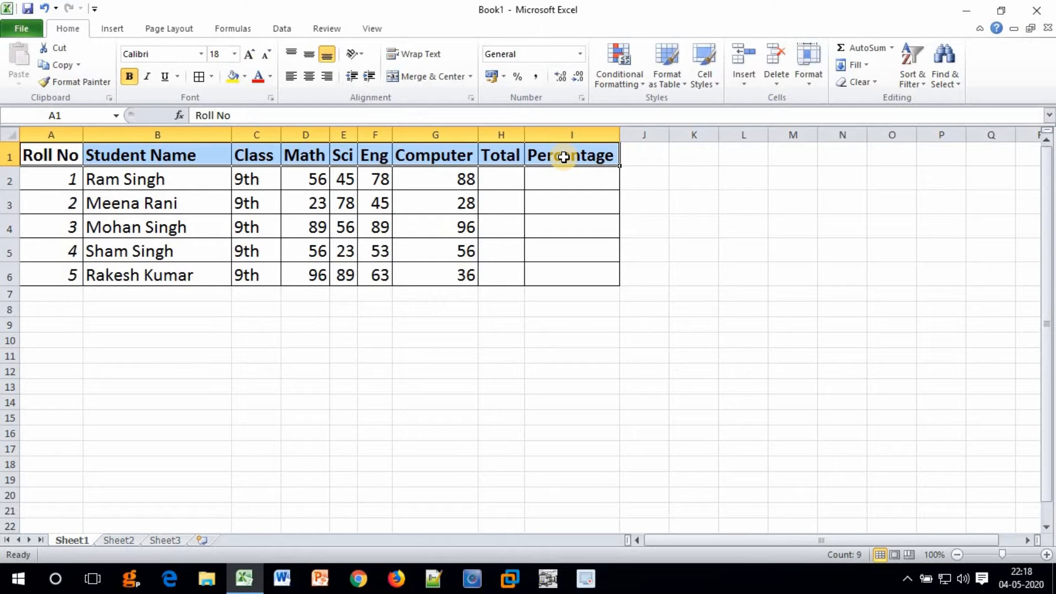
click(271, 78)
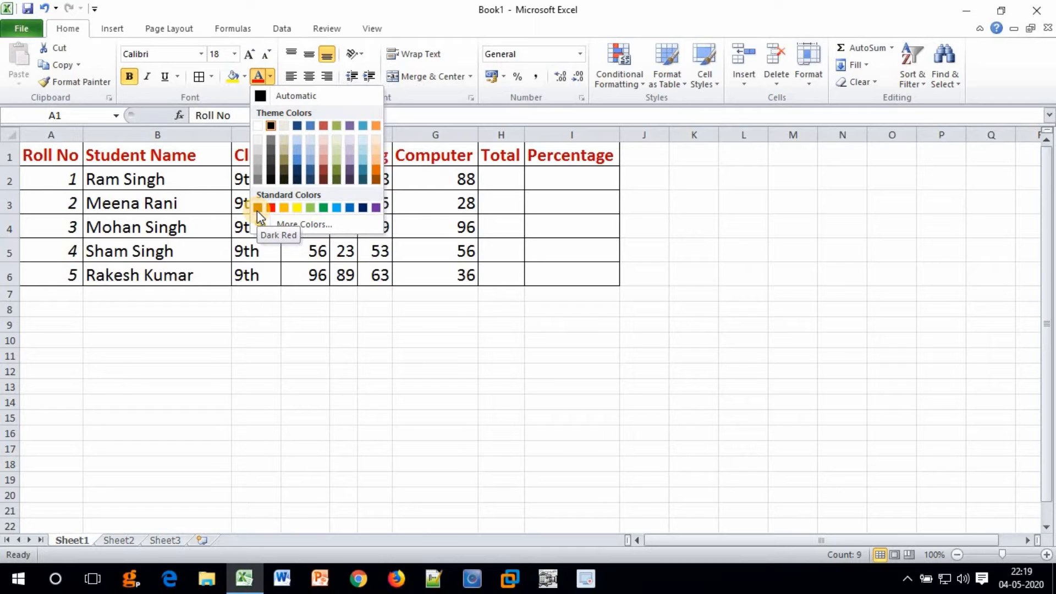
click(257, 209)
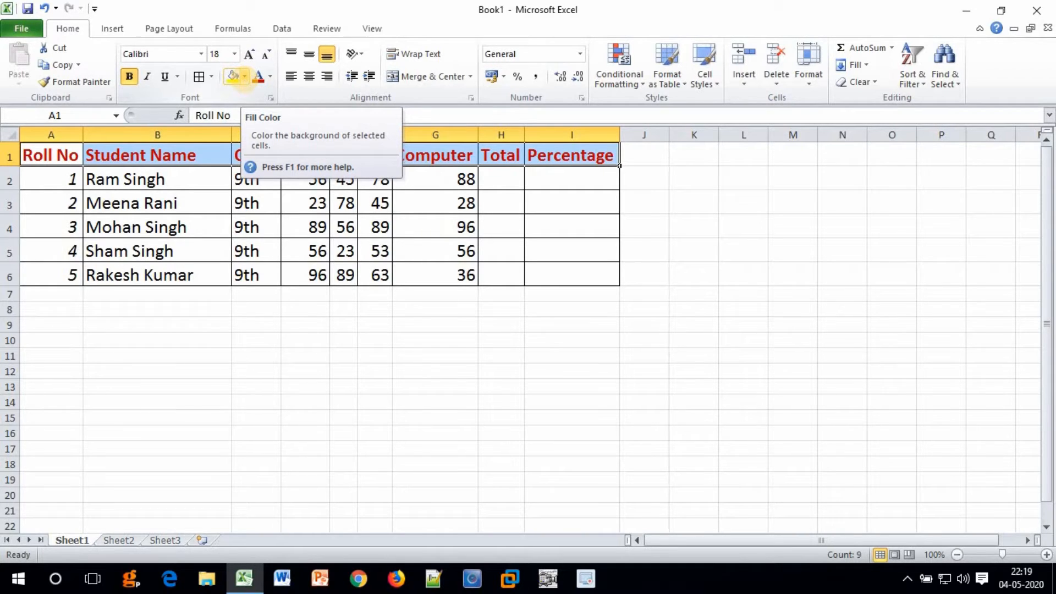
Fill the header row with Orange and left-align the student name in B3.
click(244, 77)
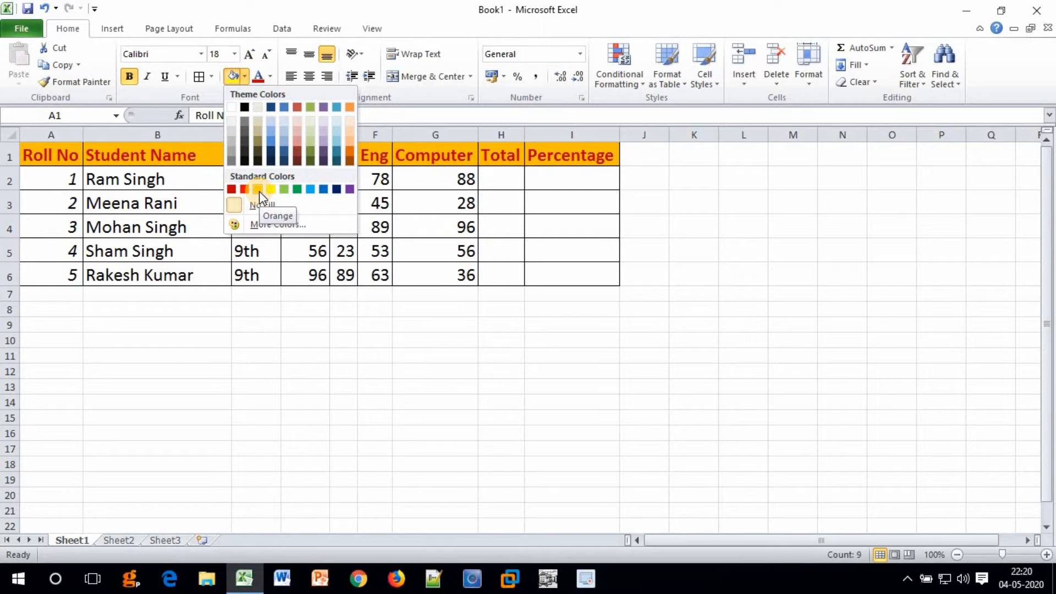
click(259, 191)
click(157, 203)
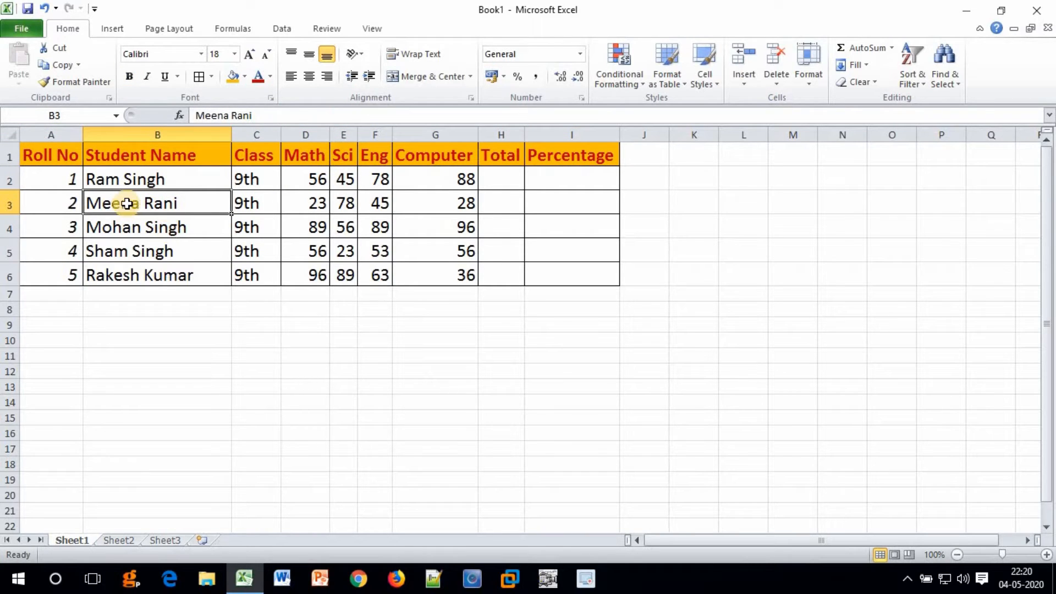
click(291, 76)
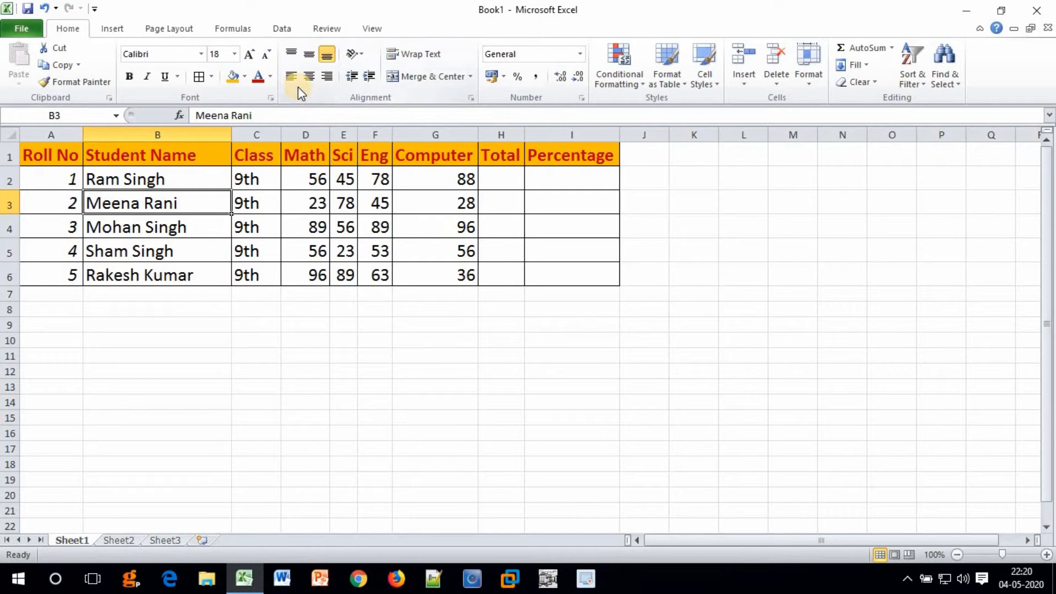
Centre the roll numbers in A2:A6 and widen the Sci column.
drag(49, 177, 47, 275)
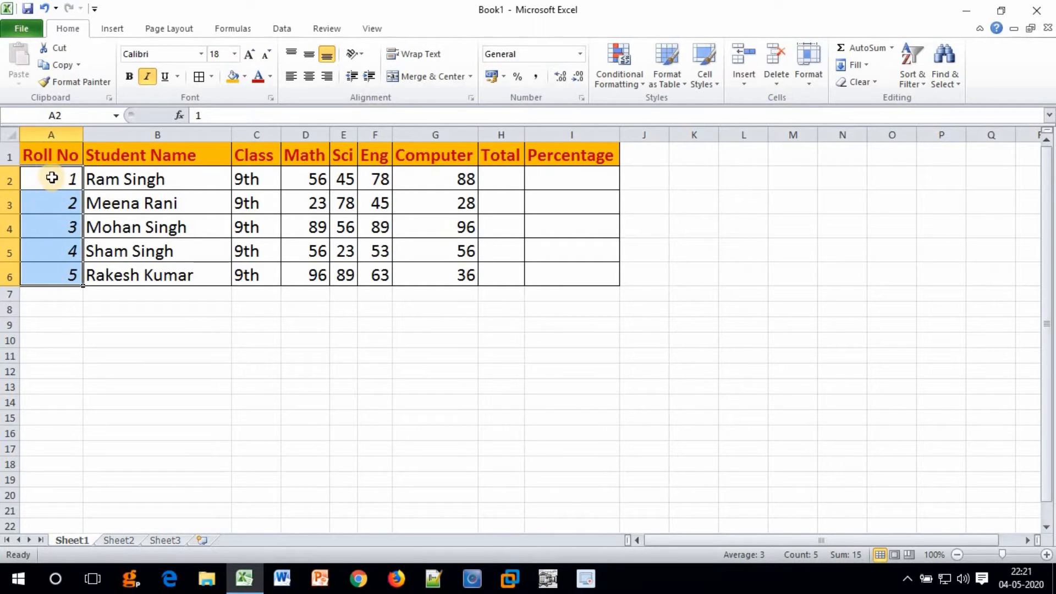
click(308, 77)
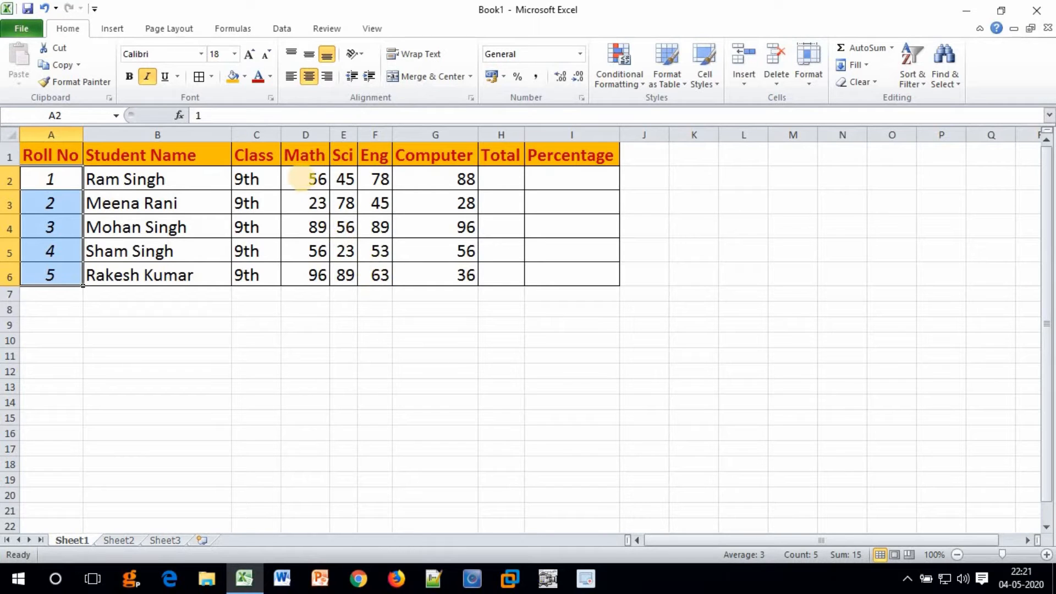
drag(357, 134, 373, 135)
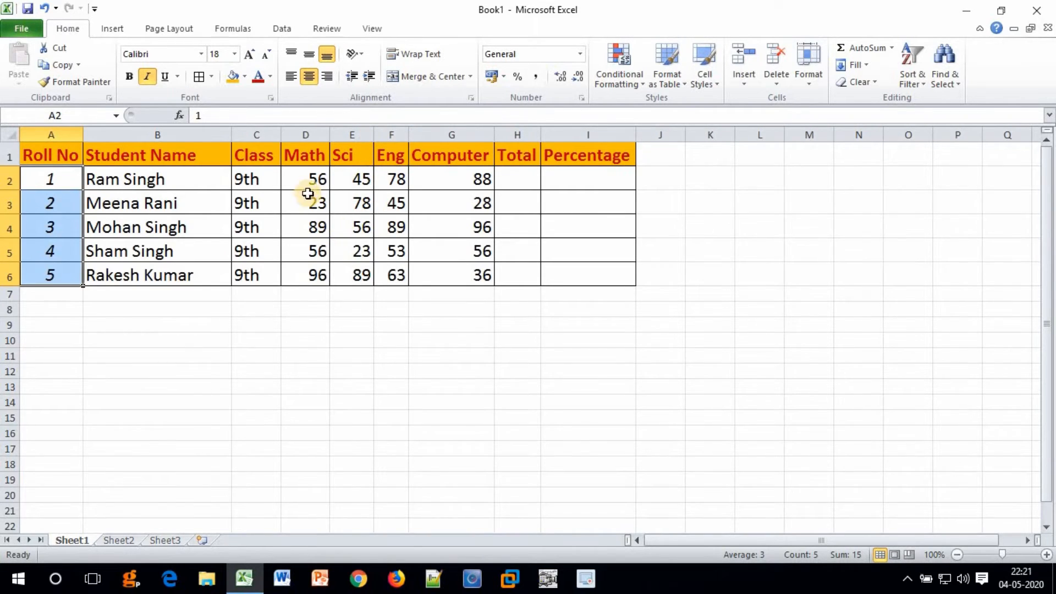
Centre all subject marks in D2:G6.
click(293, 178)
drag(332, 247, 447, 280)
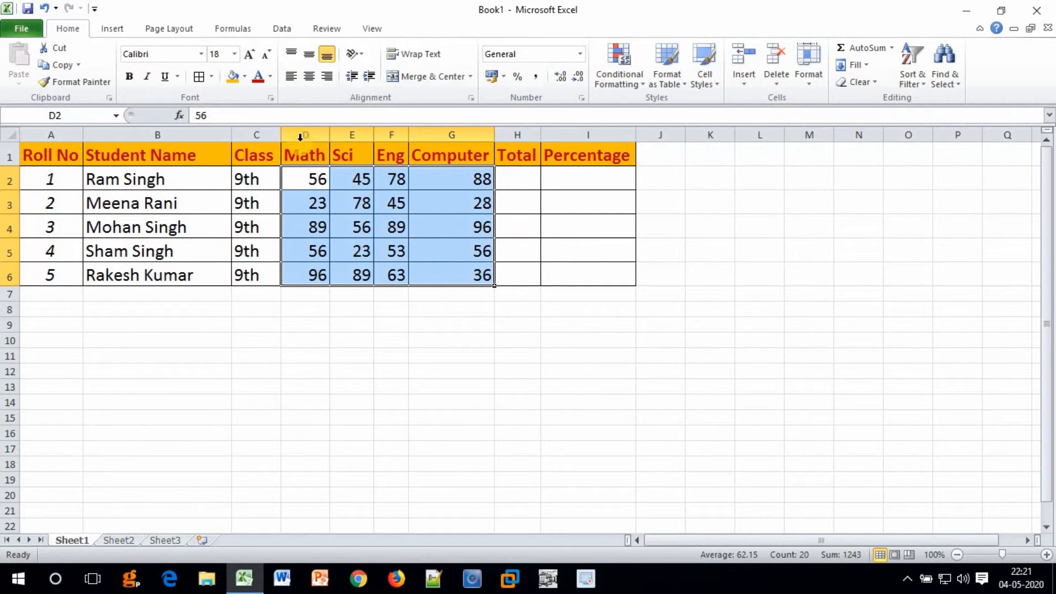
click(309, 81)
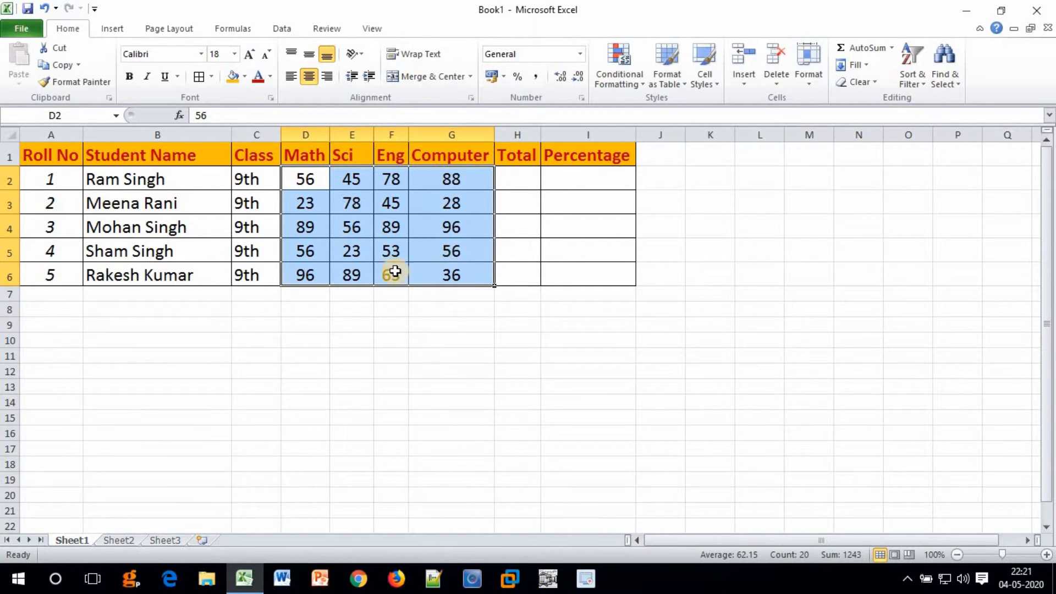
key(Up)
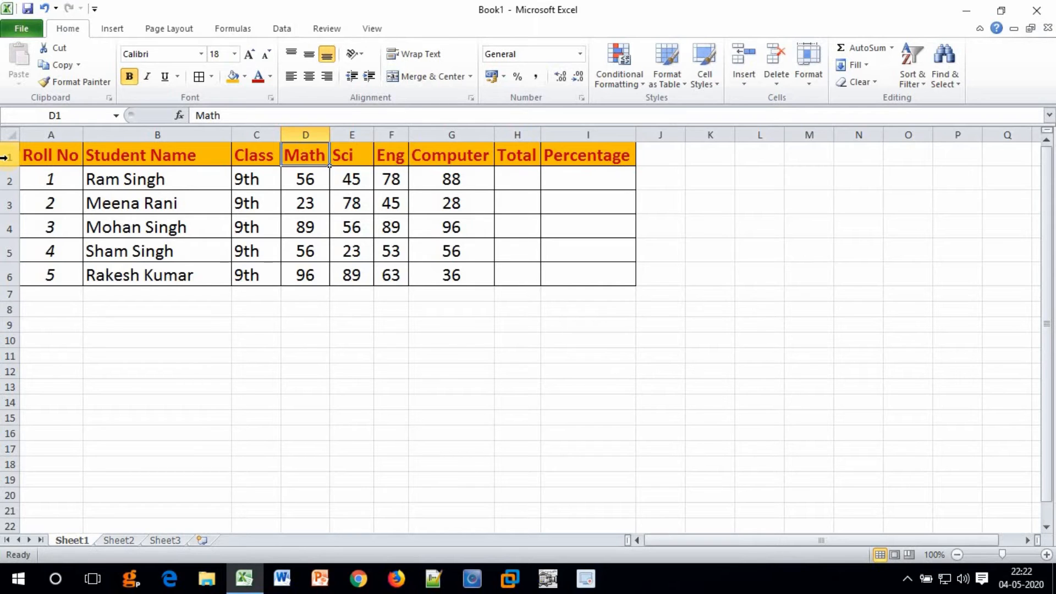
Insert a blank row above the headers and make row 1 much taller.
right_click(4, 158)
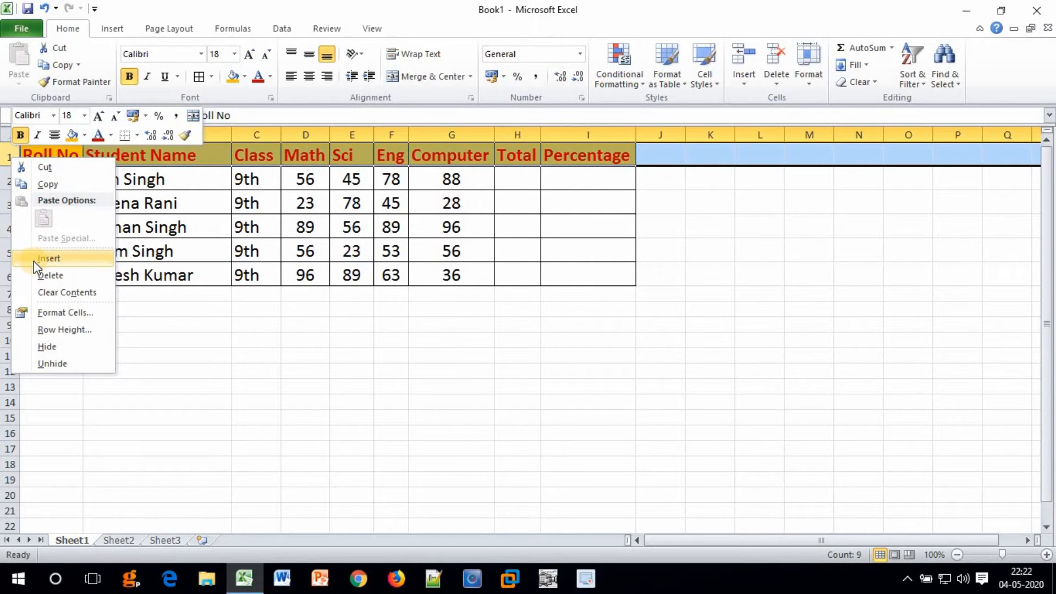
click(49, 258)
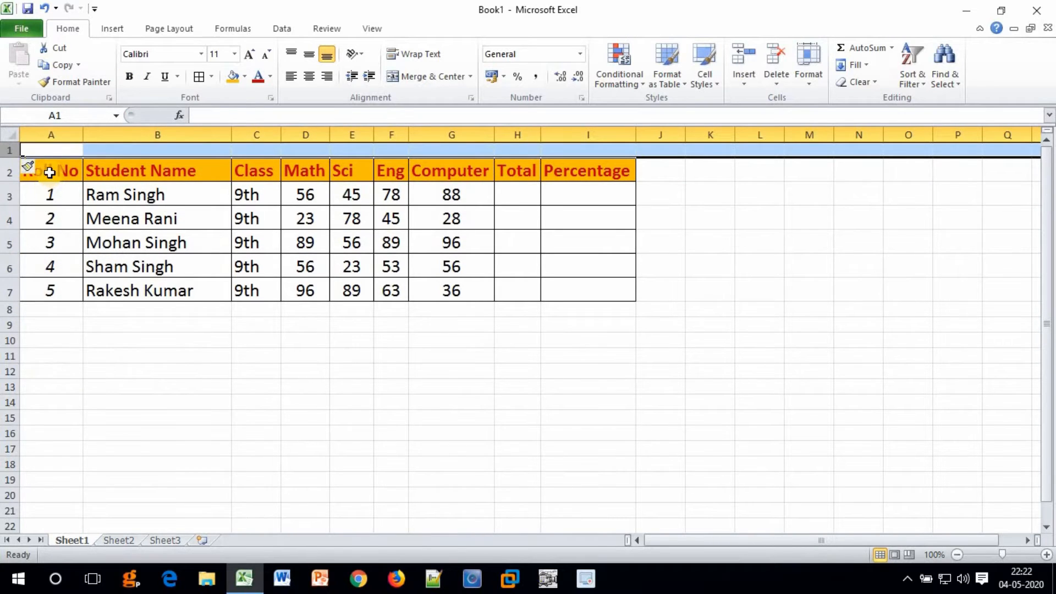
drag(49, 174, 581, 290)
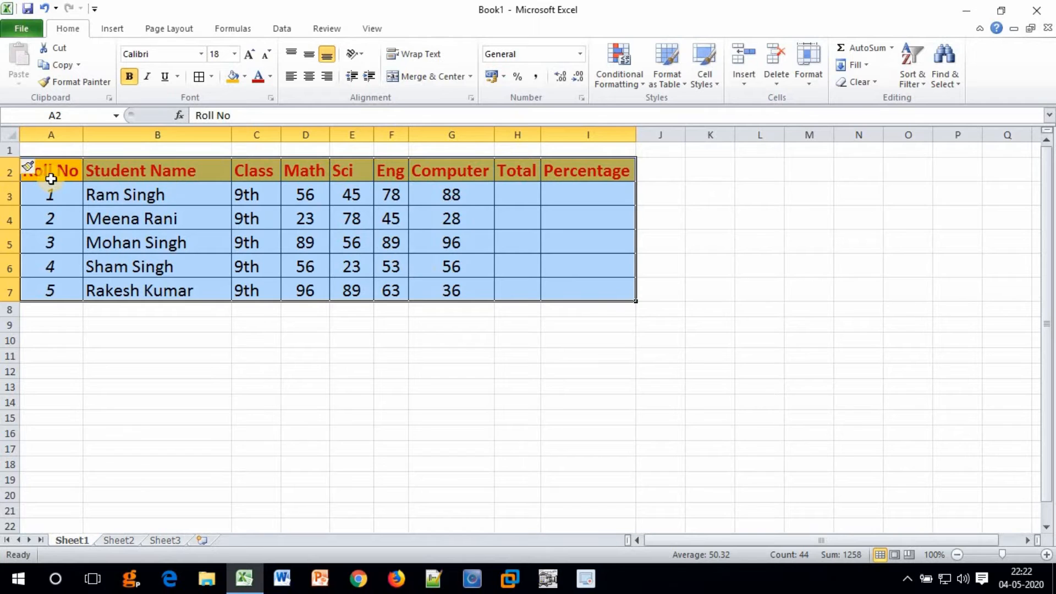
click(49, 172)
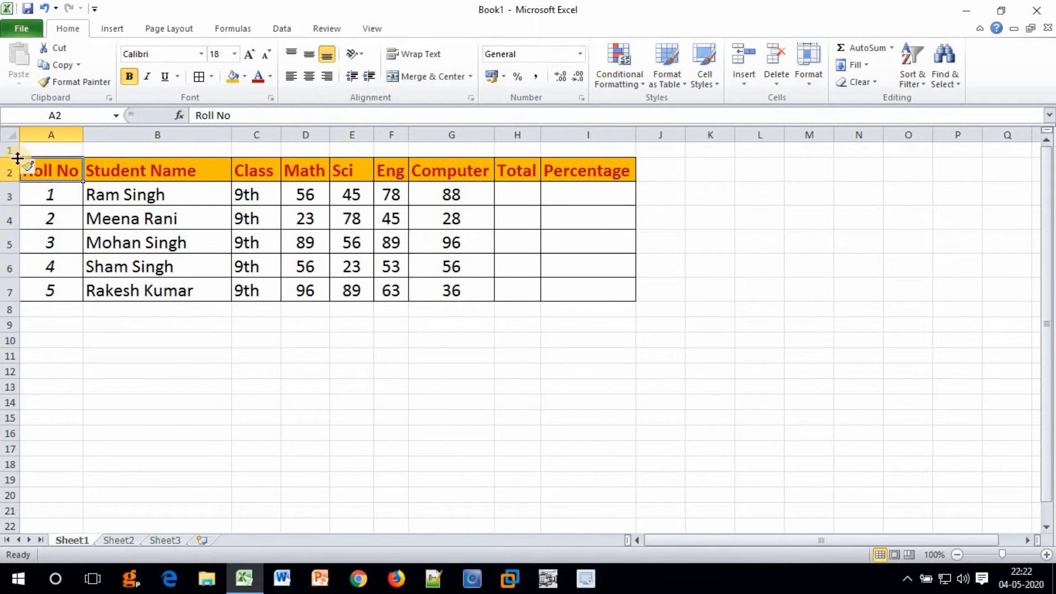
drag(9, 157, 9, 186)
Enter the title 'Result of 9th Class' in cell A1.
click(48, 163)
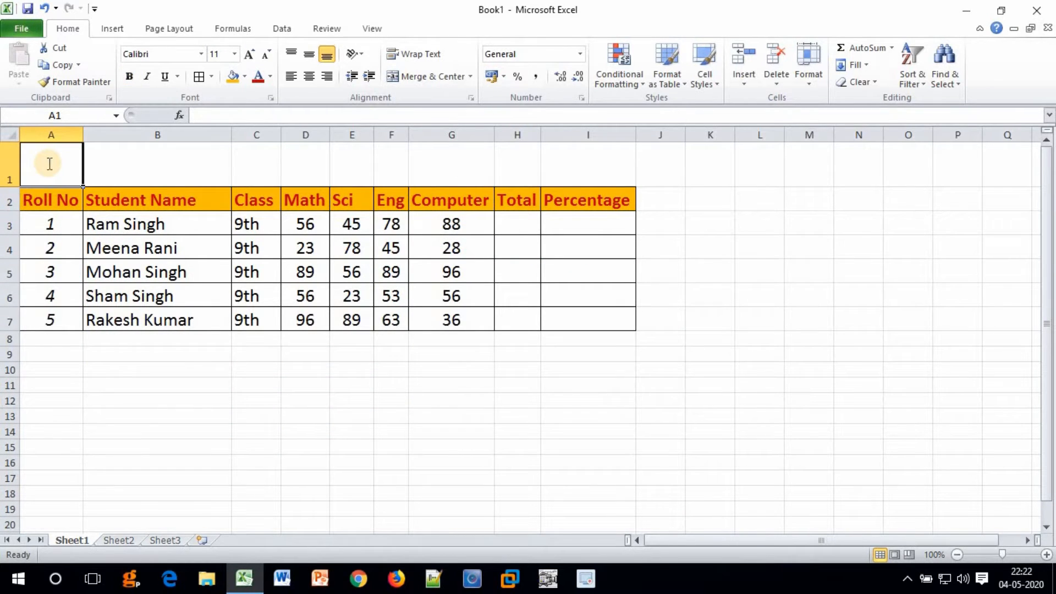
text(Result of 9th Class)
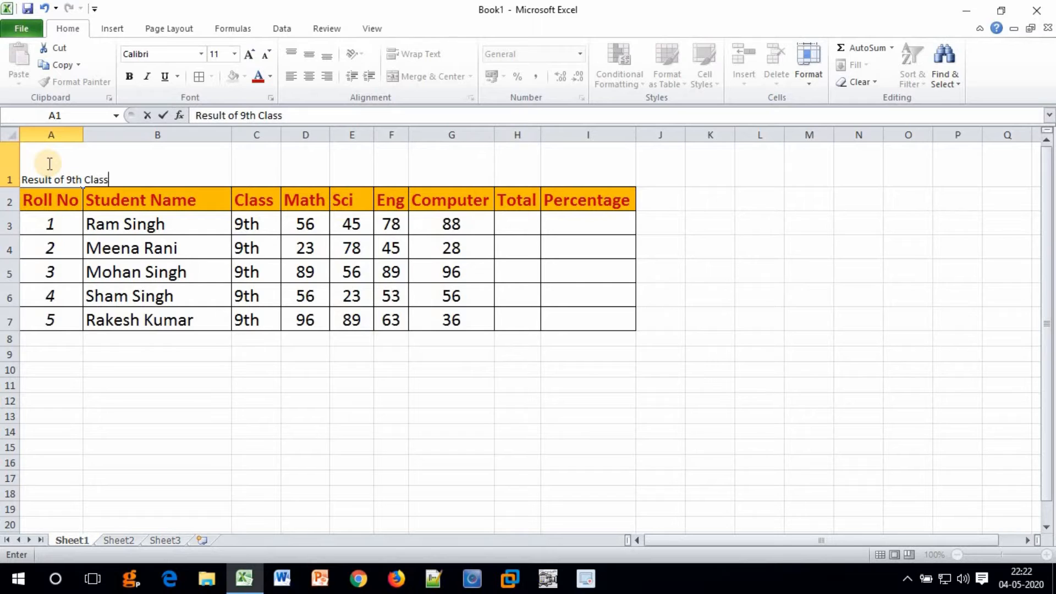
key(Return)
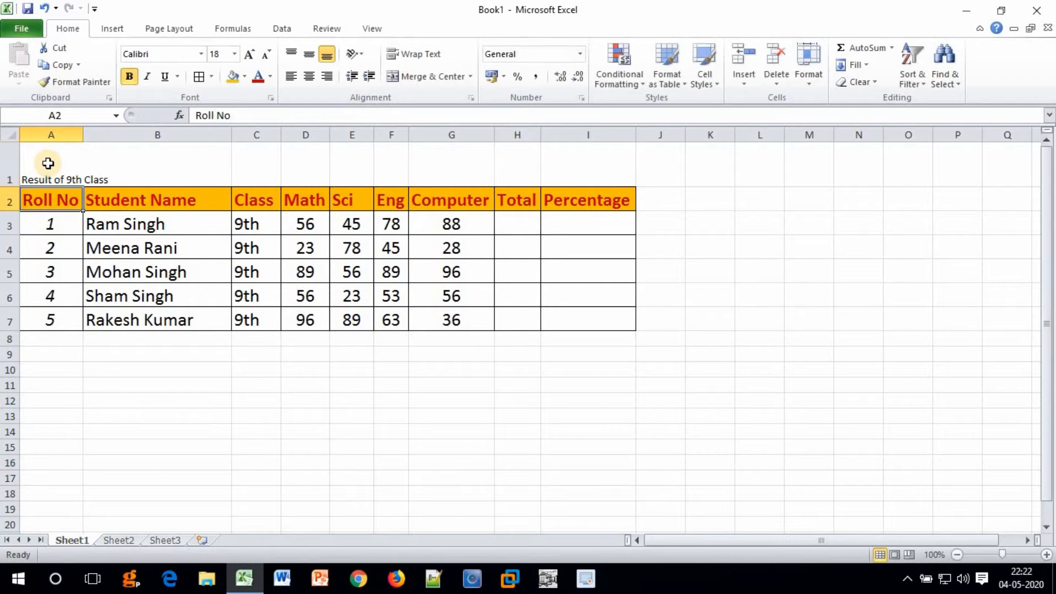
Try several font sizes on the A1 title, settling on 28 point.
click(48, 163)
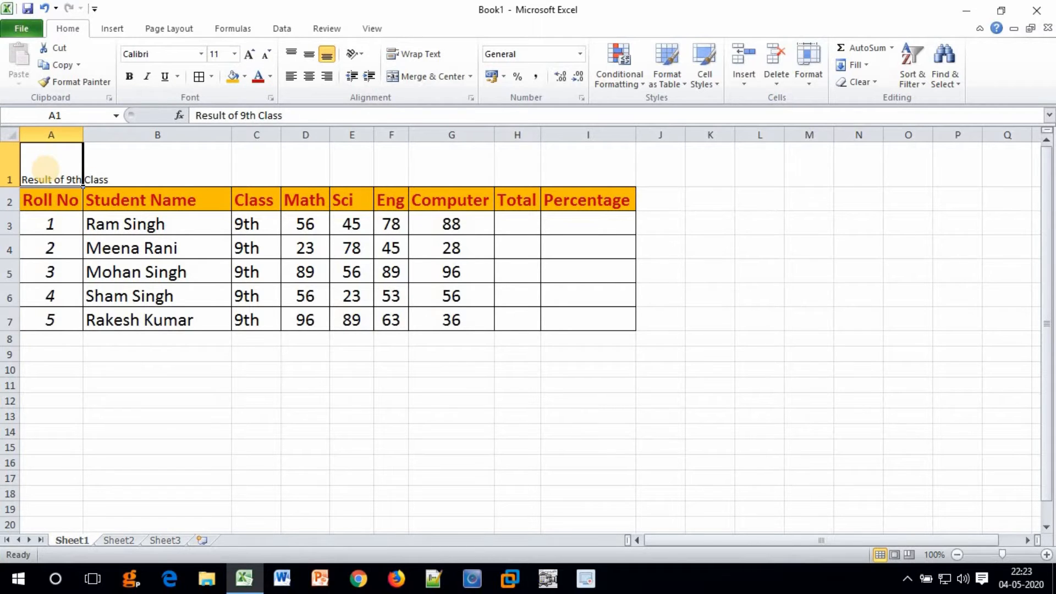
click(235, 54)
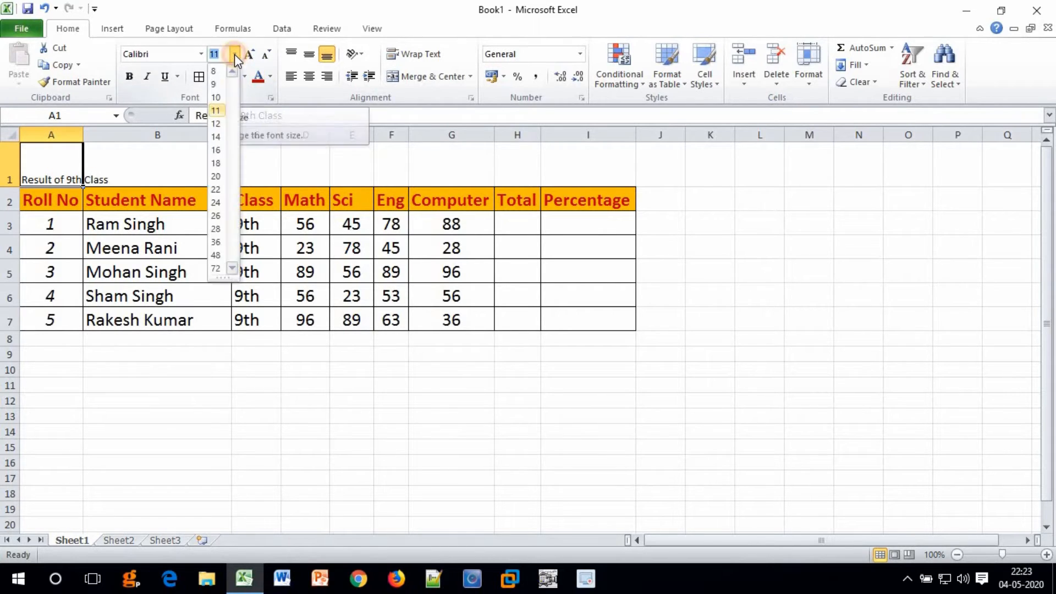
click(218, 176)
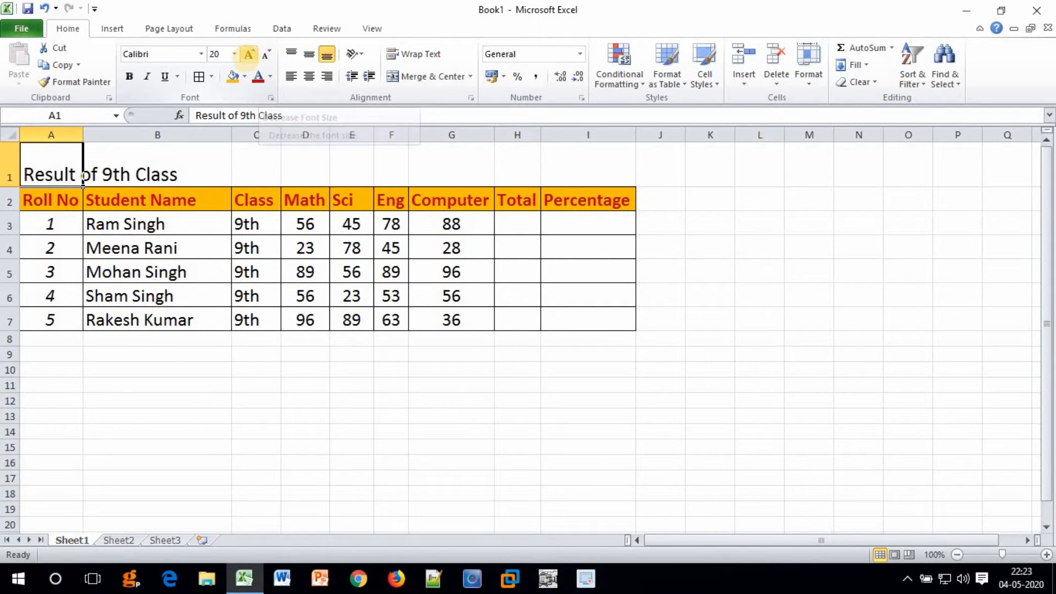
click(250, 58)
click(249, 58)
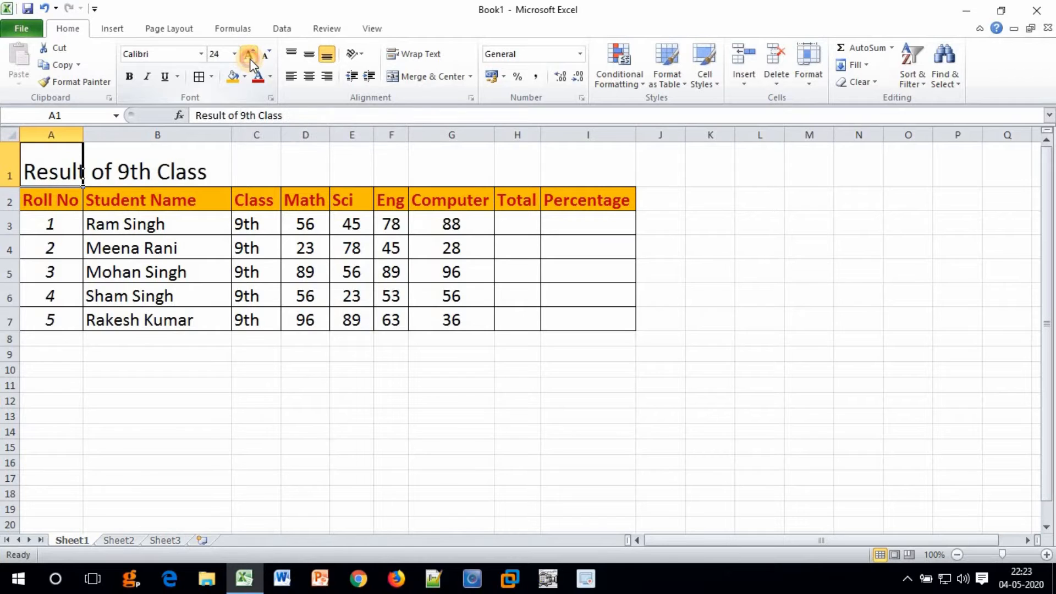
click(250, 58)
click(250, 58)
click(249, 58)
click(250, 59)
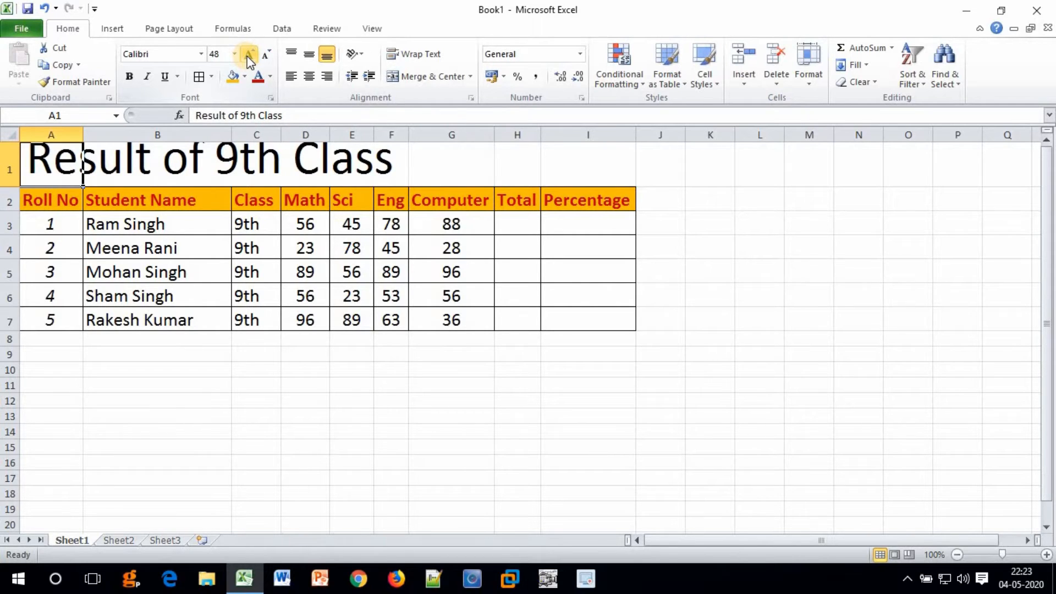
click(266, 57)
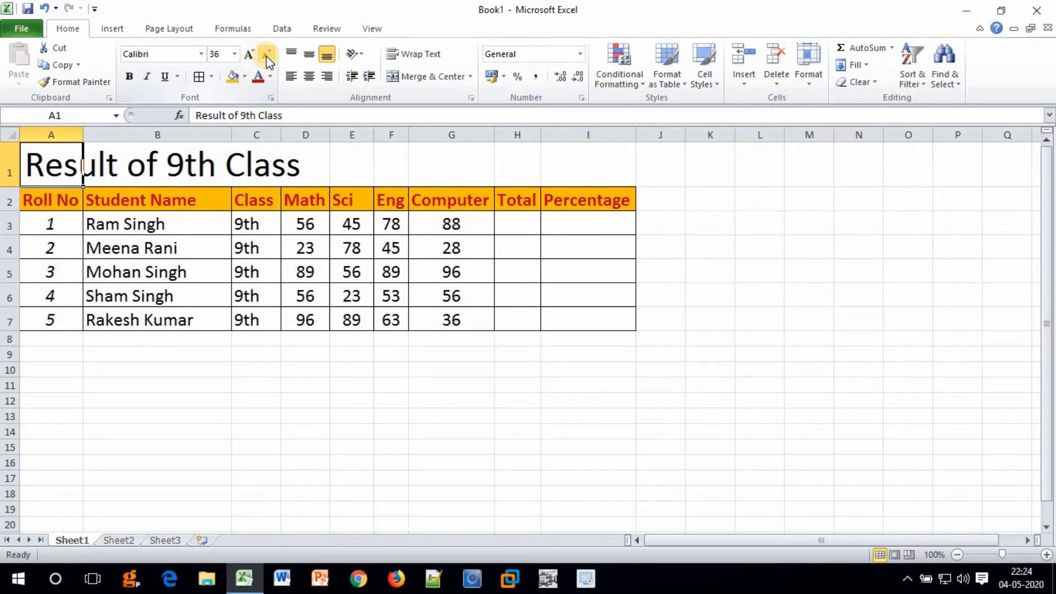
click(266, 56)
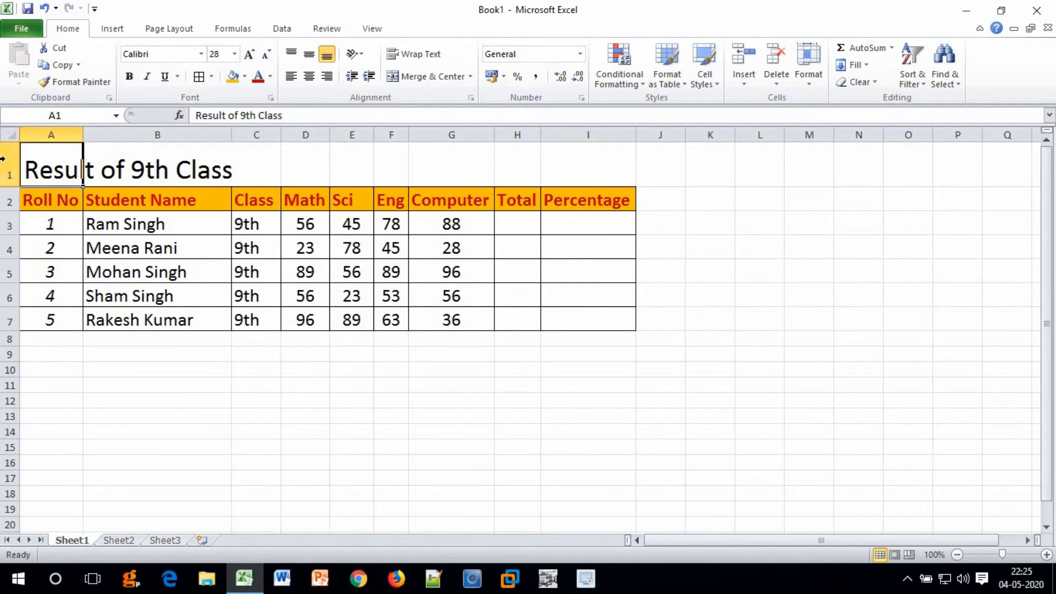
Underline the 'Result of 9th Class' title, check B1 is empty, and reselect A1.
click(165, 77)
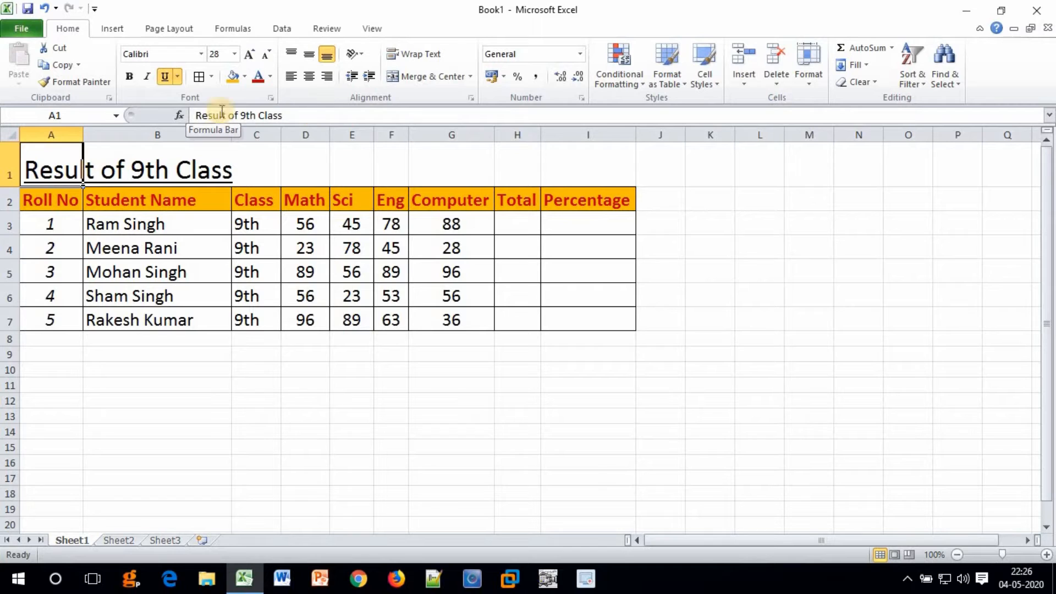
click(144, 166)
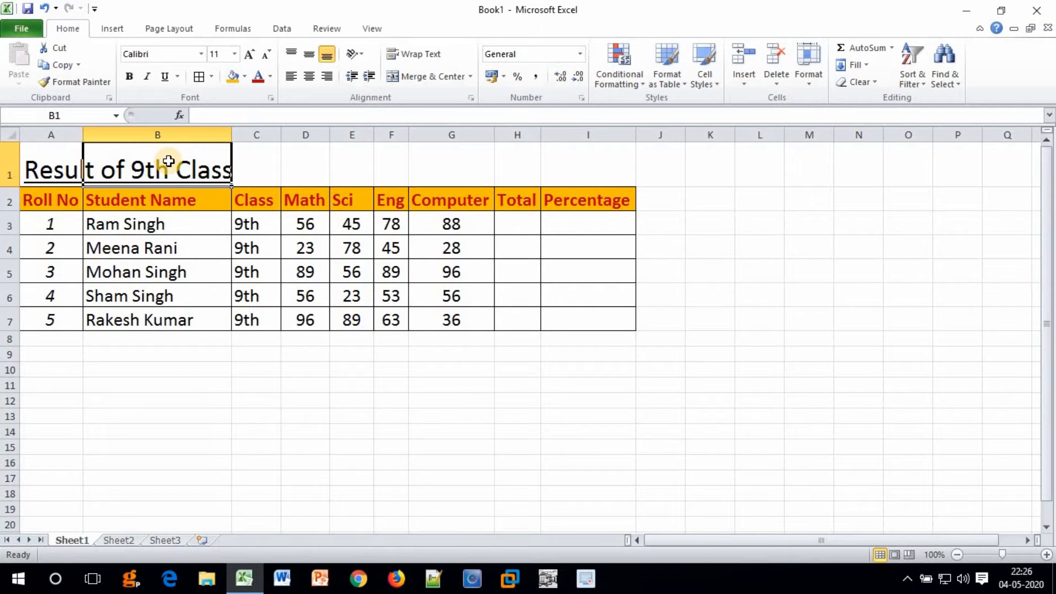
click(265, 253)
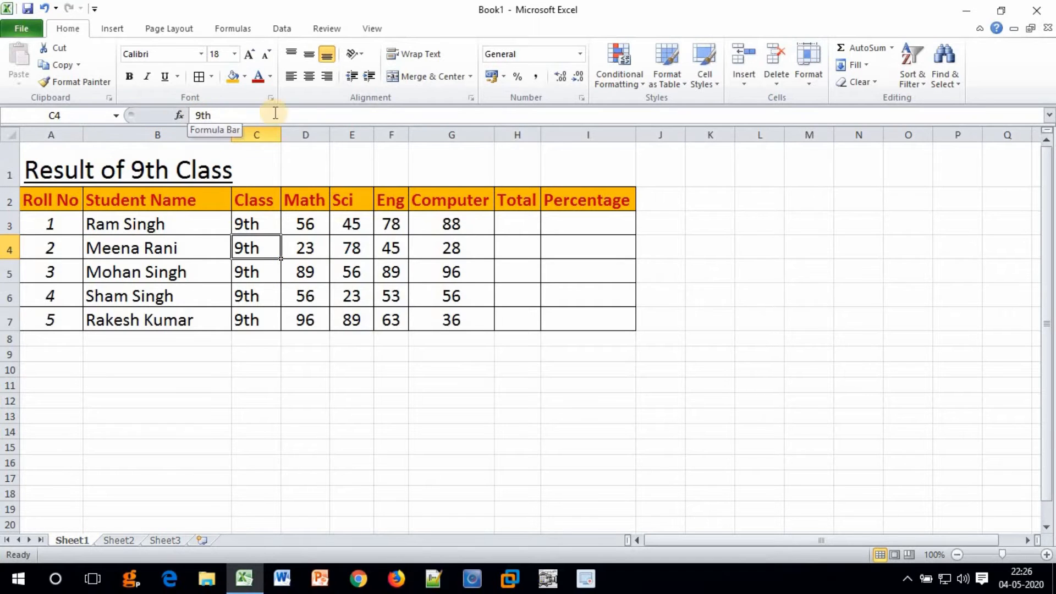
click(33, 169)
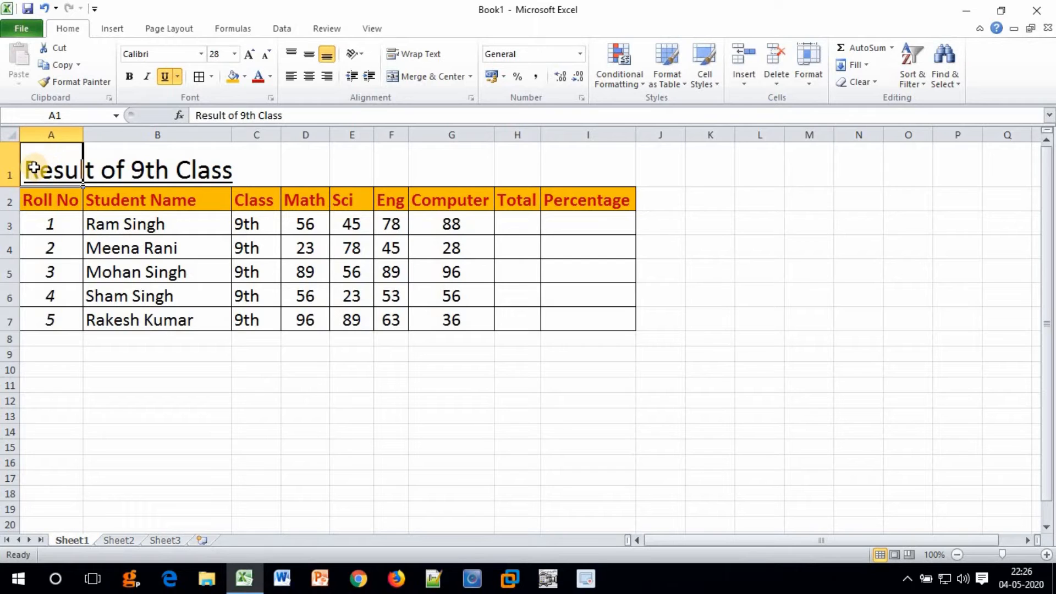
Select cells A1 through I1 across the table's width.
drag(22, 165, 575, 157)
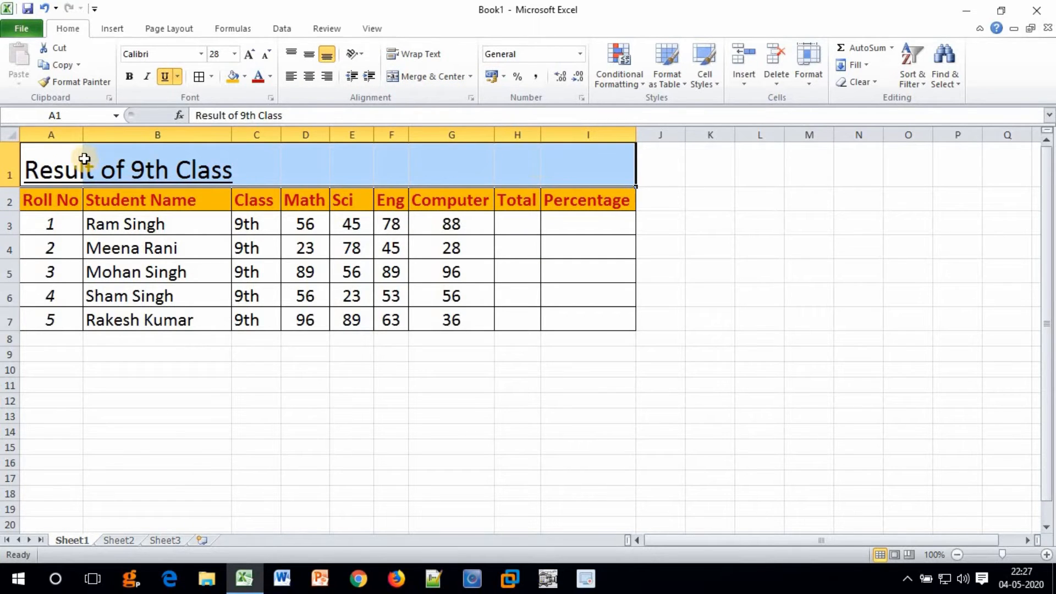
Apply Merge & Center to A1:I1 so the title spans the table.
click(410, 77)
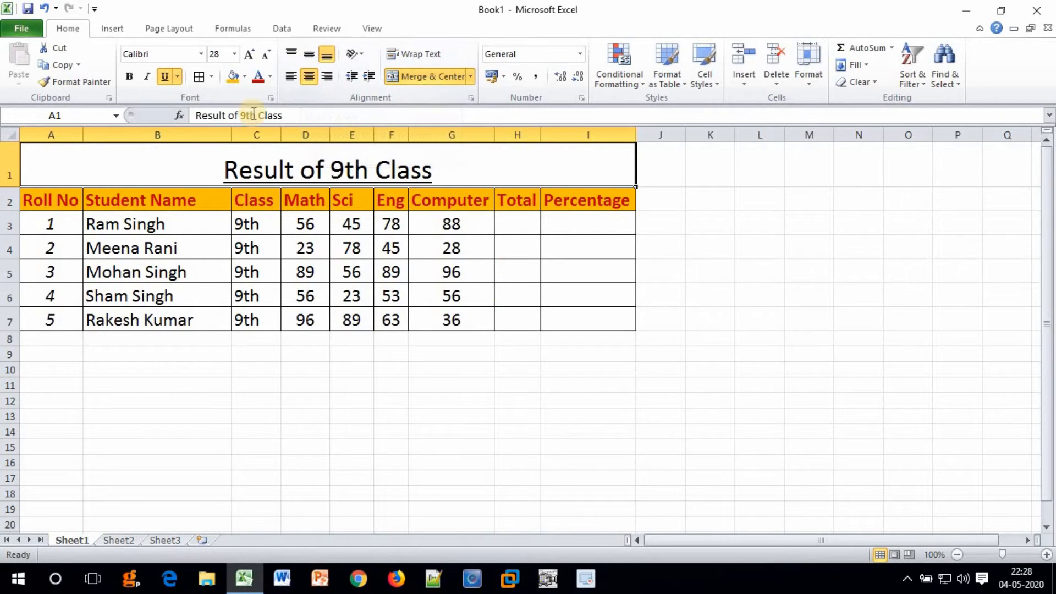
click(306, 55)
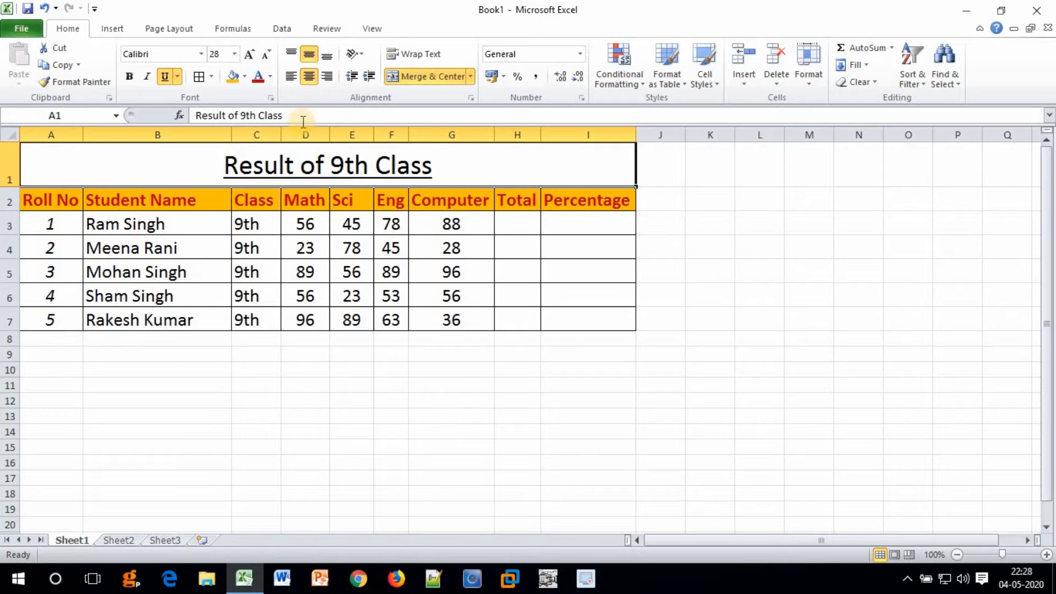
click(291, 58)
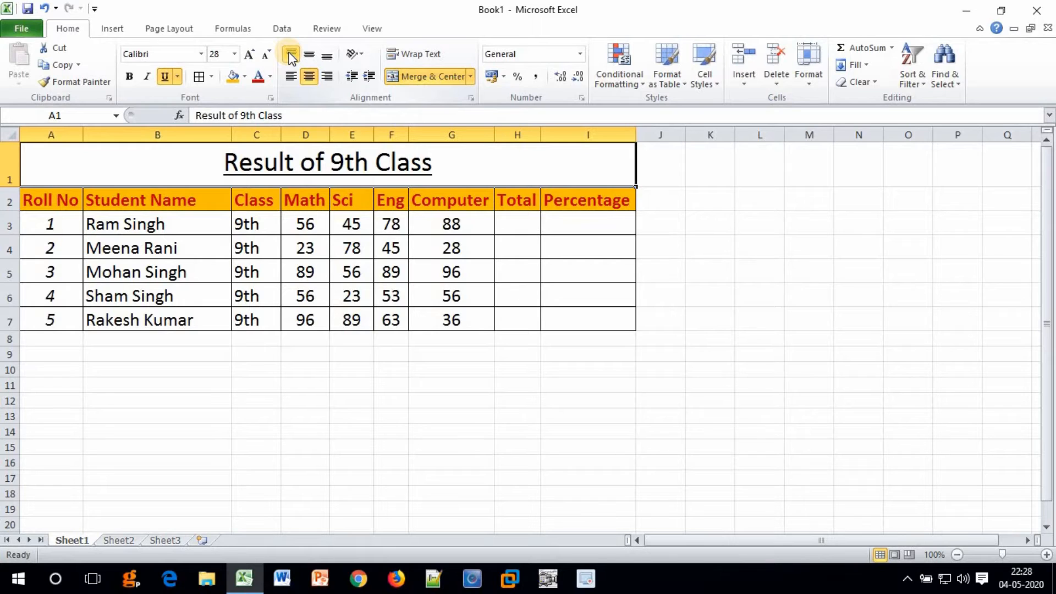
click(327, 61)
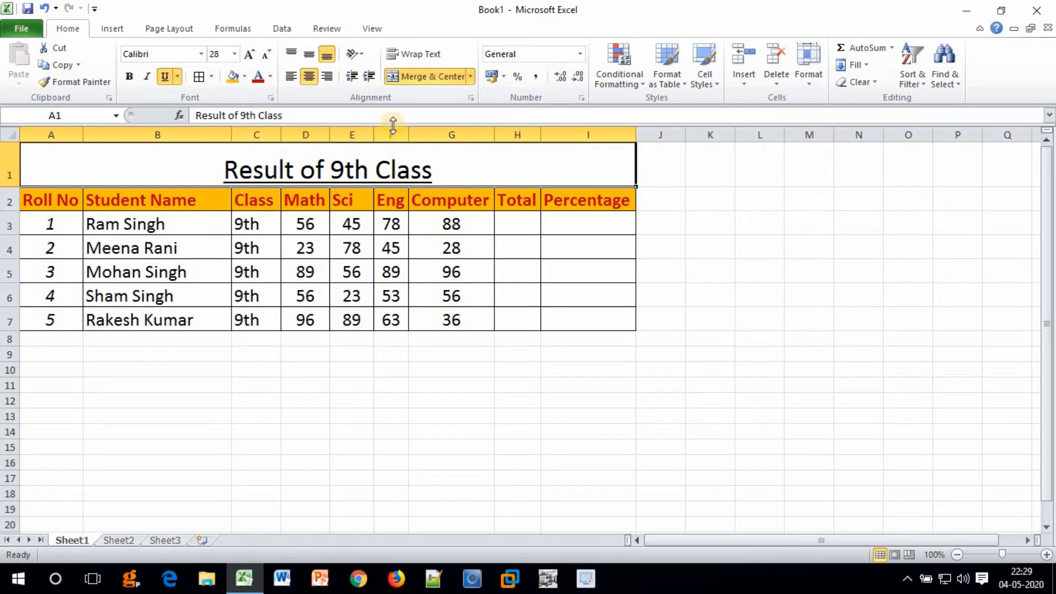
Set the title's font to Brush Script MT.
click(202, 57)
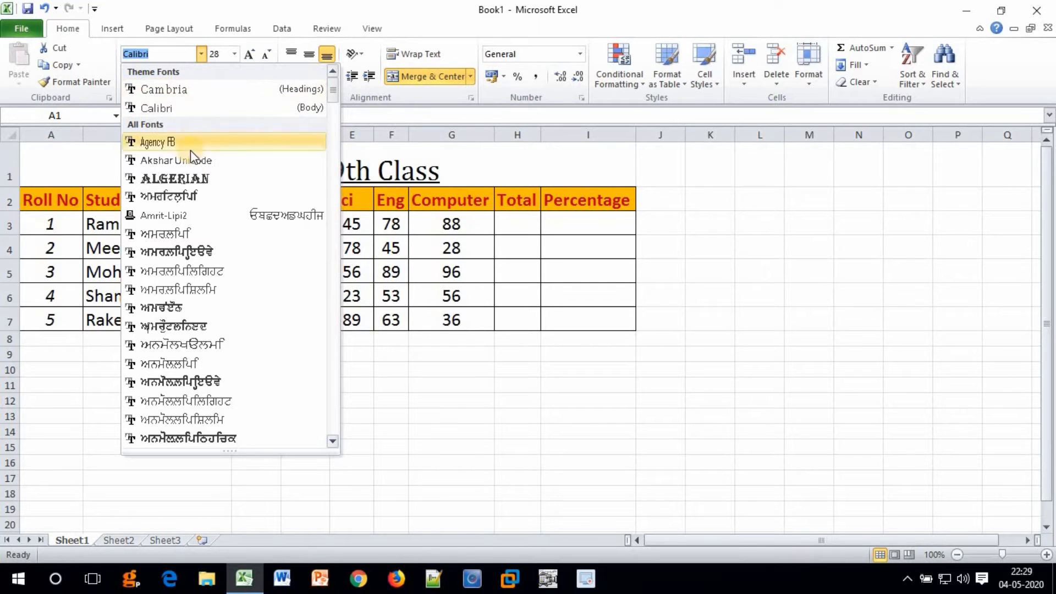
scroll(206, 243, down, 1)
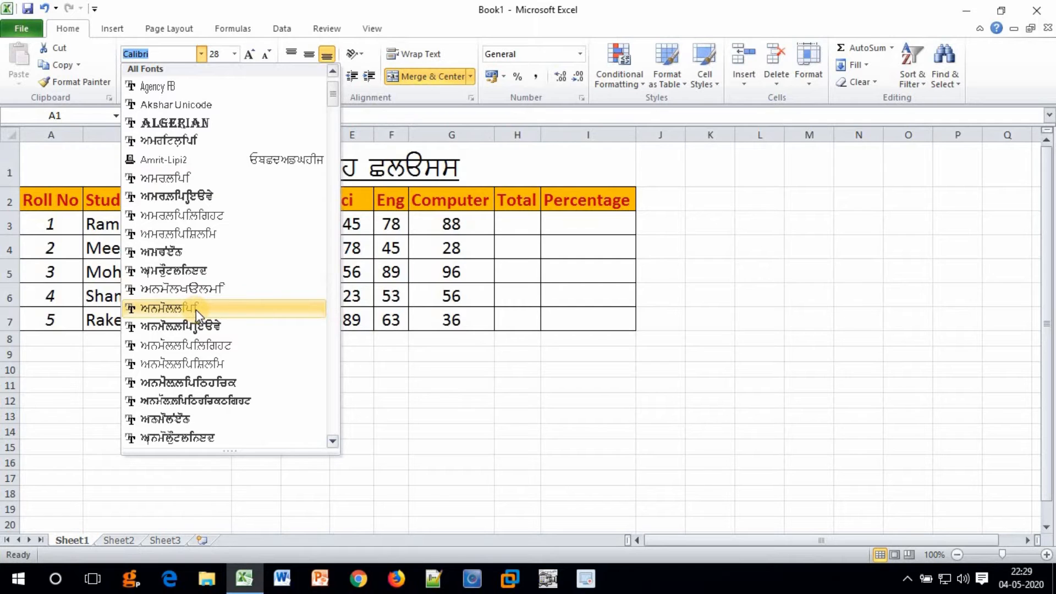
scroll(195, 309, down, 3)
drag(334, 106, 335, 149)
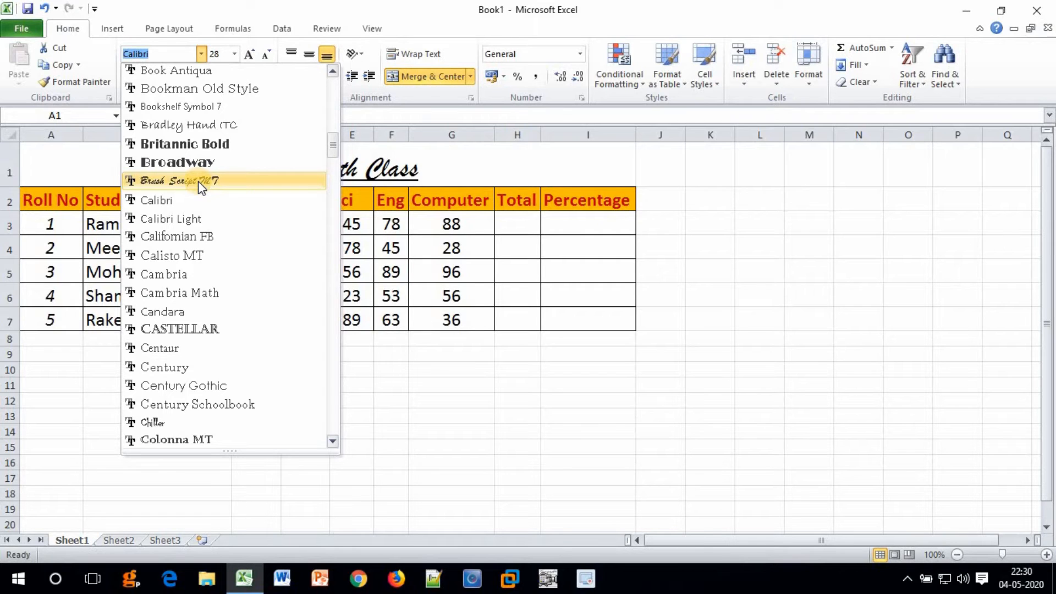
click(198, 180)
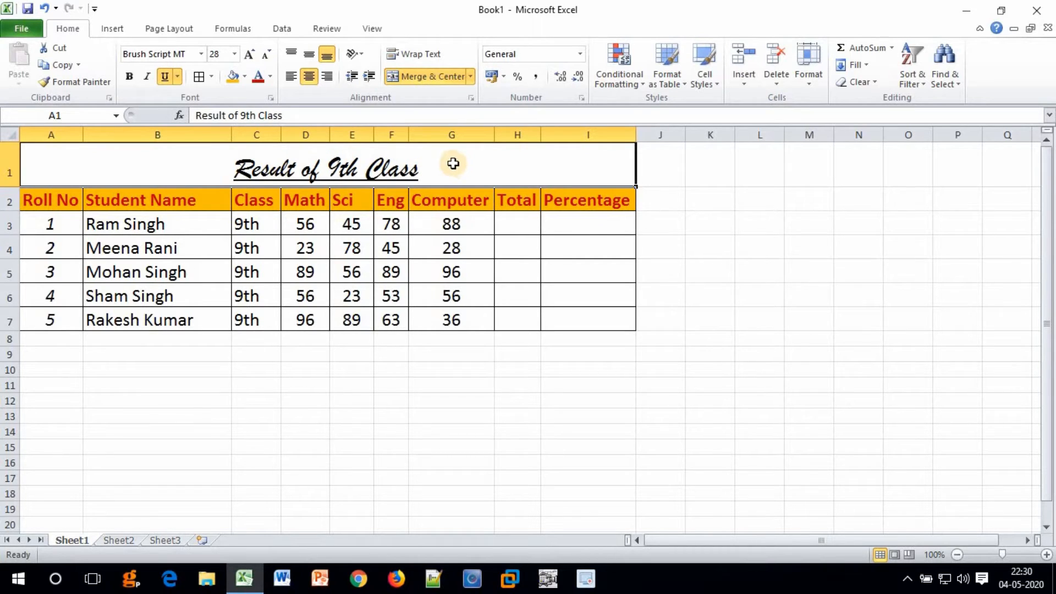
click(310, 55)
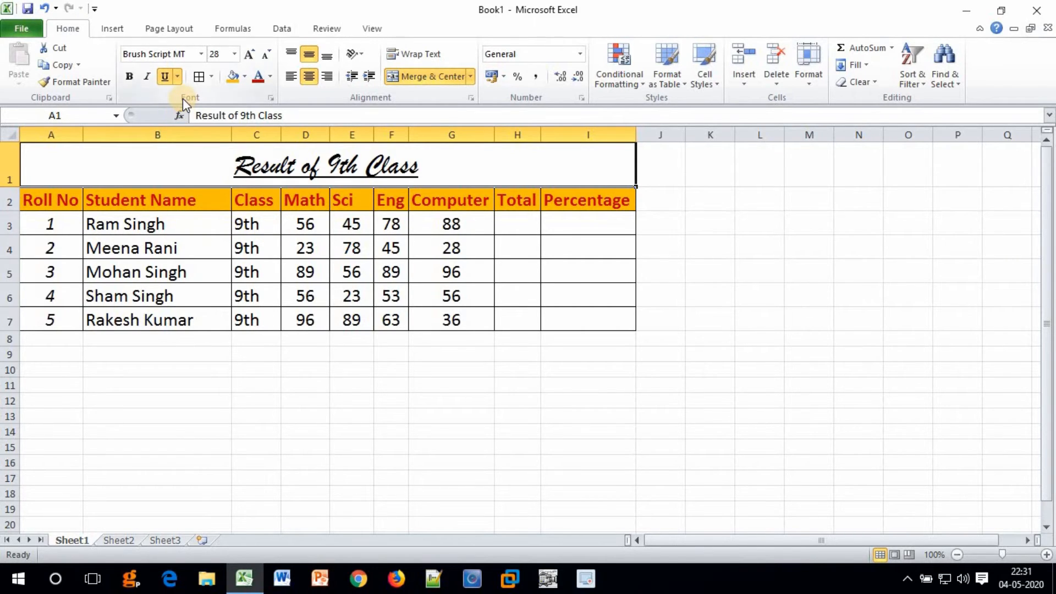
click(274, 97)
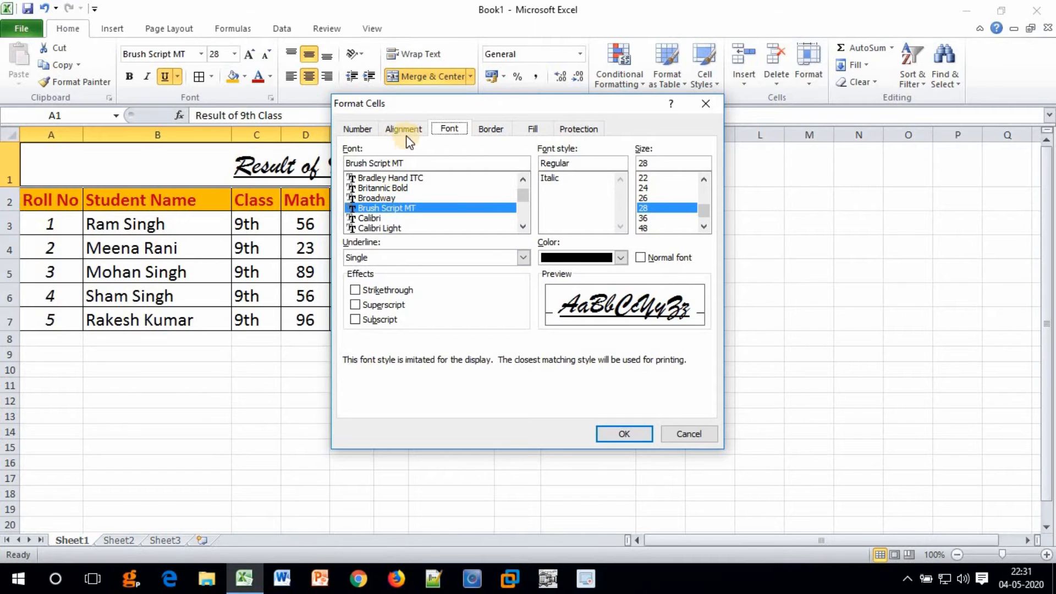
drag(405, 103, 413, 170)
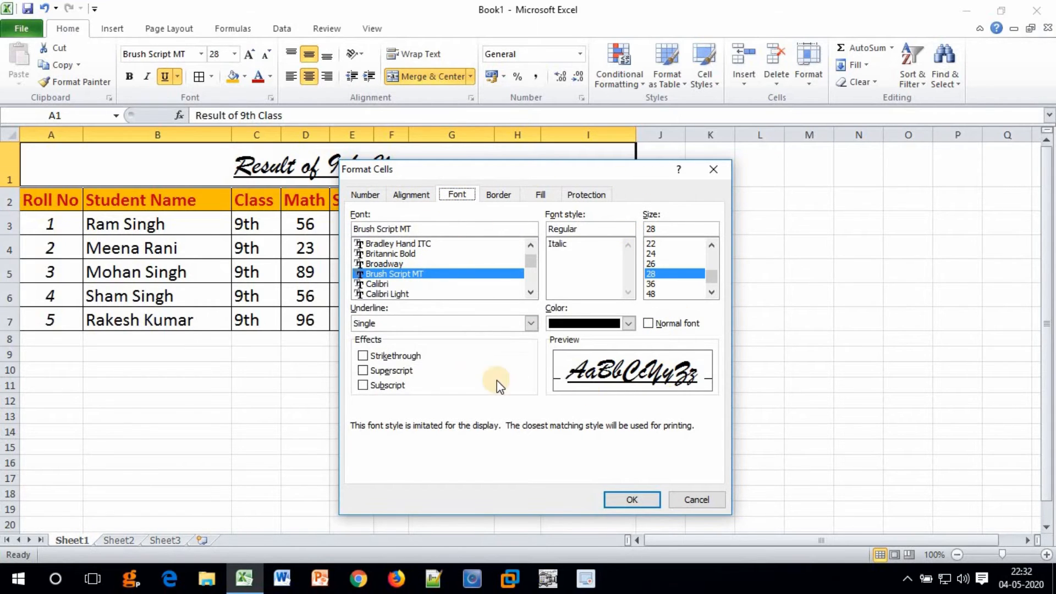
click(413, 195)
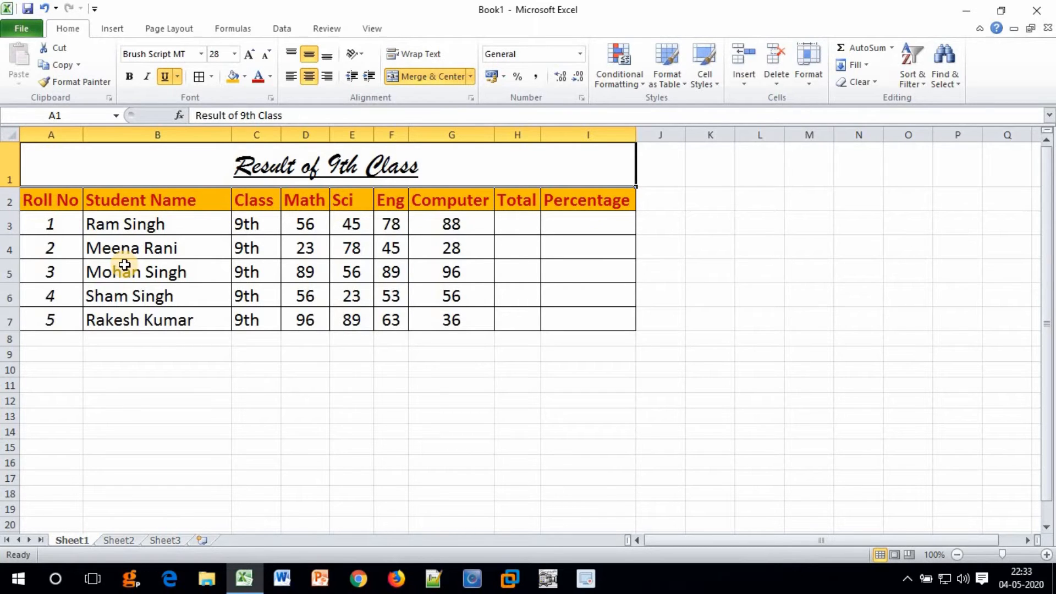
Clear the merged title's outline on the Border tab of Format Cells.
key(ctrl+shift+f)
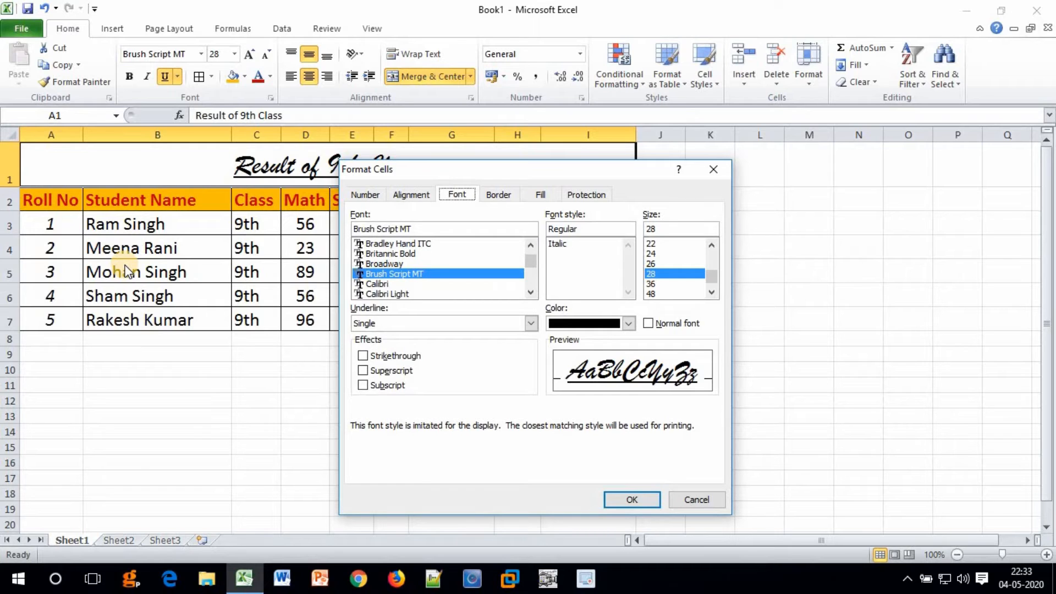
click(498, 195)
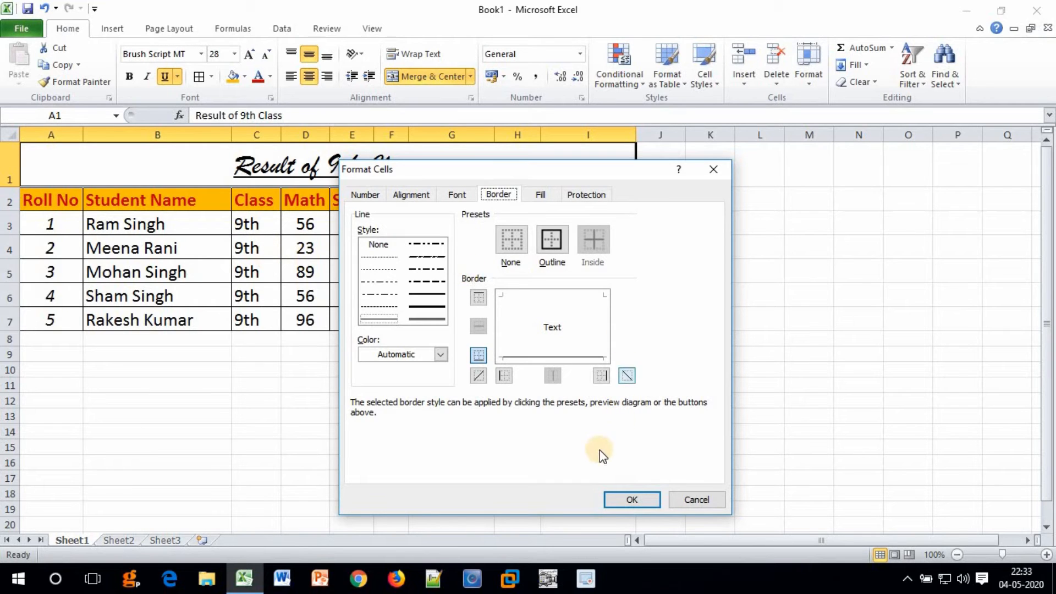
click(620, 501)
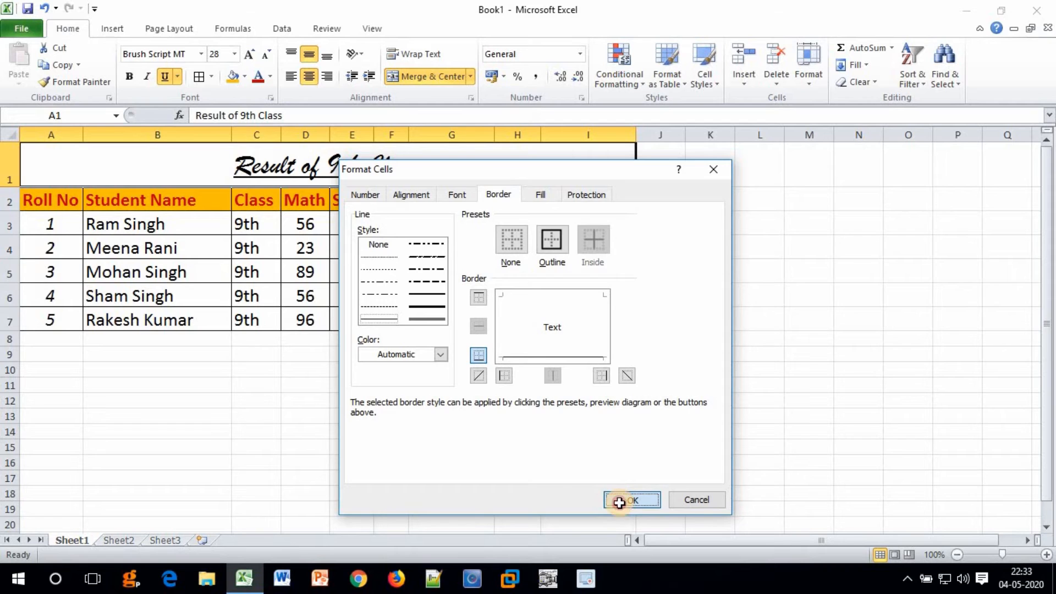
click(352, 296)
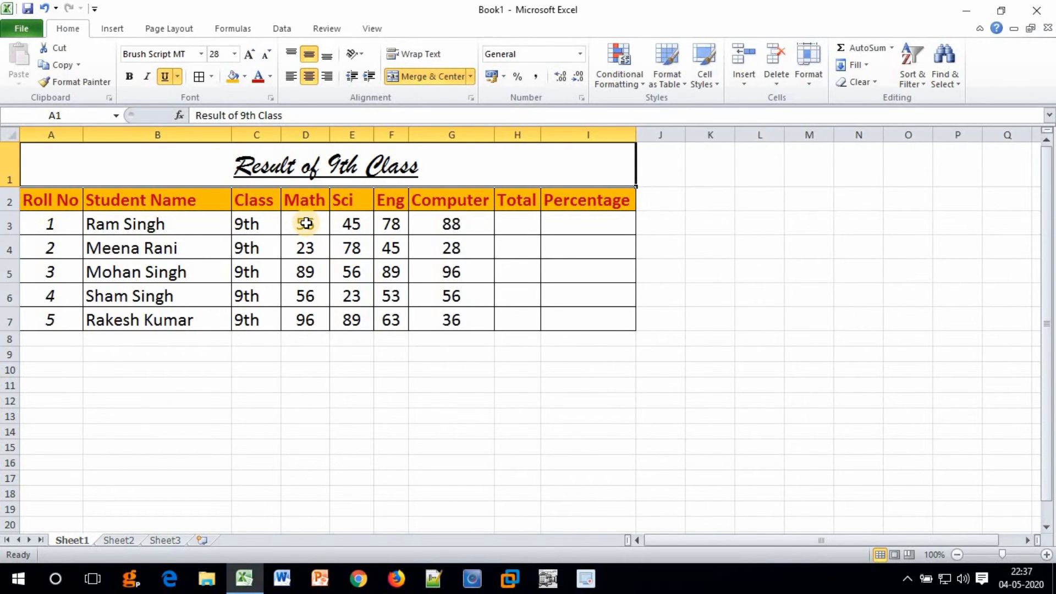
Select the marks block D3:G7 covering all four subjects for the five students.
drag(306, 222, 306, 315)
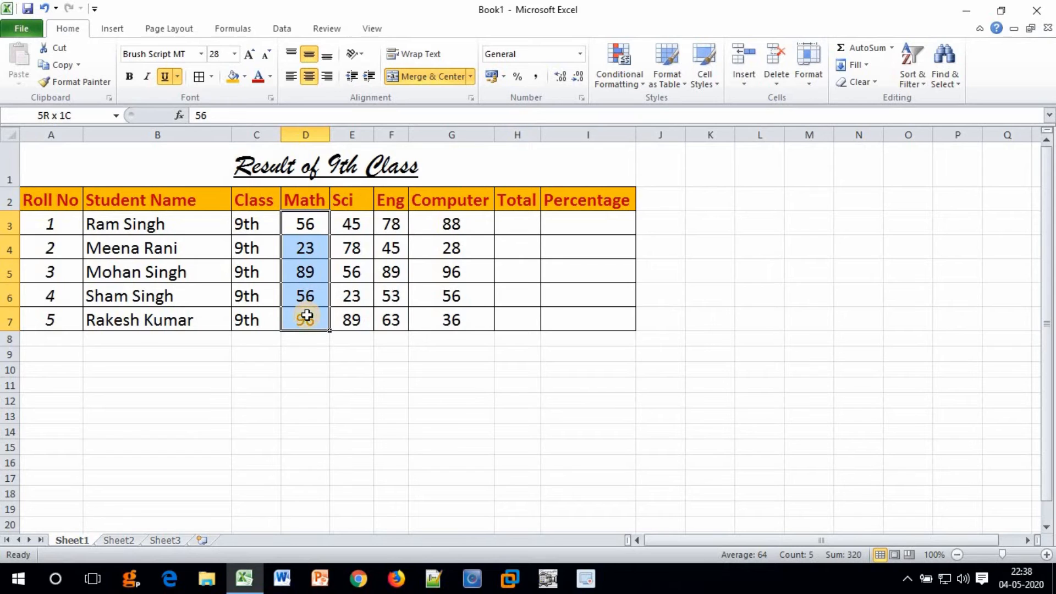
drag(306, 315, 453, 318)
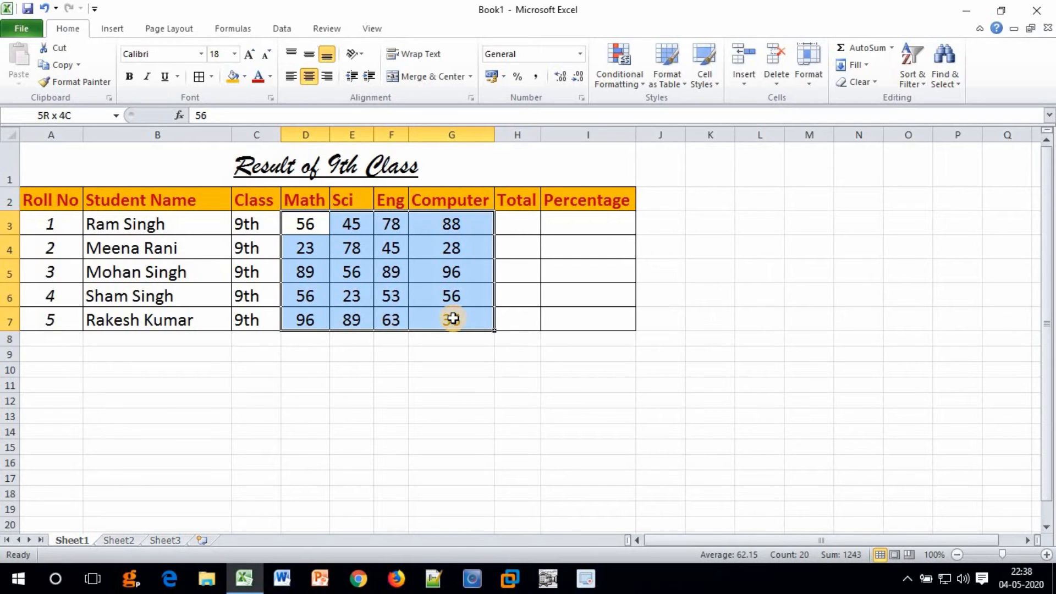
drag(451, 318, 452, 318)
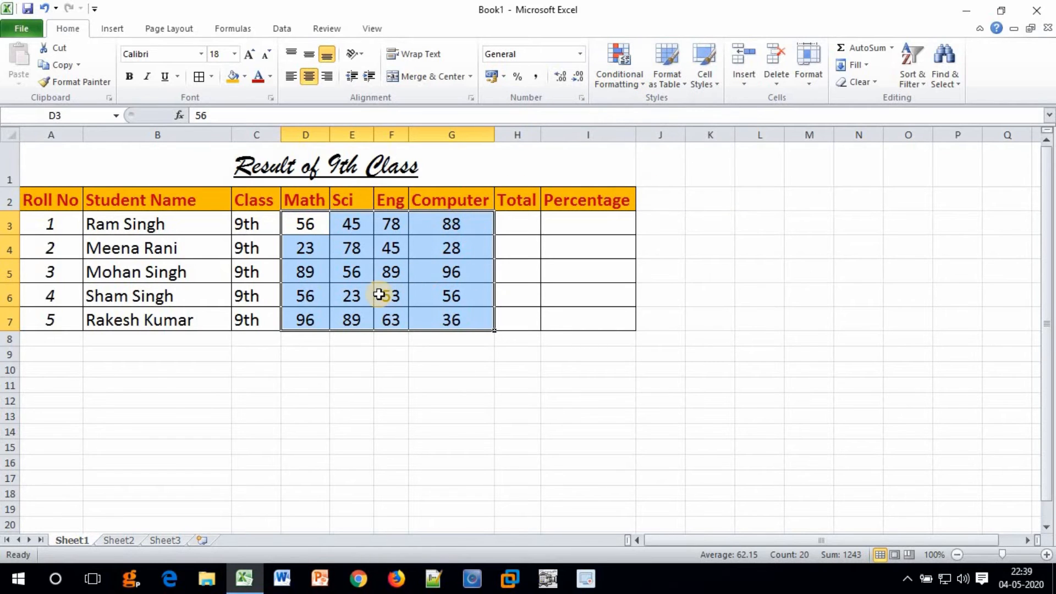
Start a New Formatting Rule from Conditional Formatting and move its dialog beside the table.
click(625, 91)
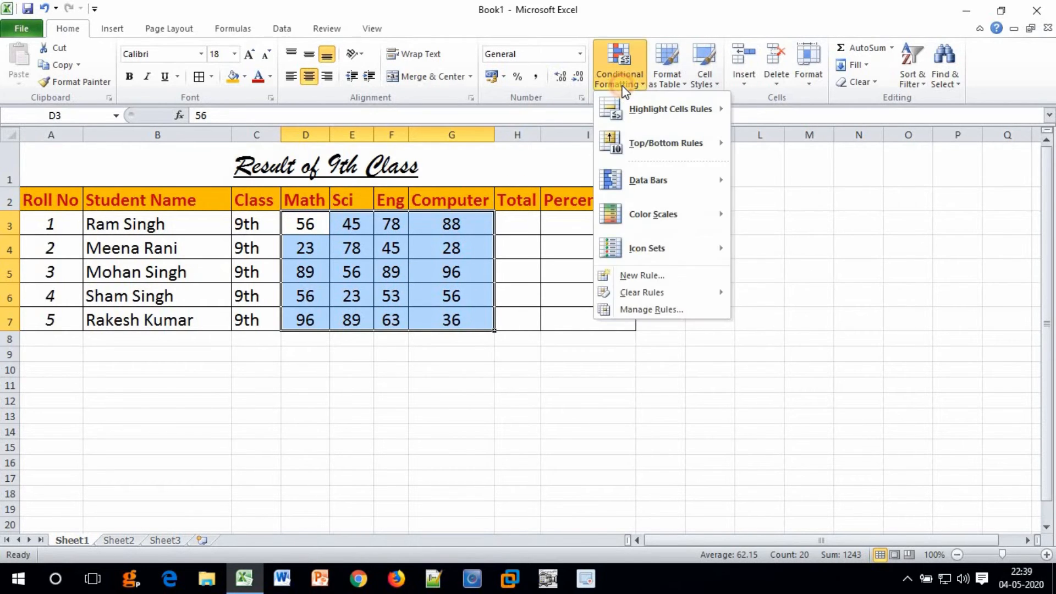
click(632, 278)
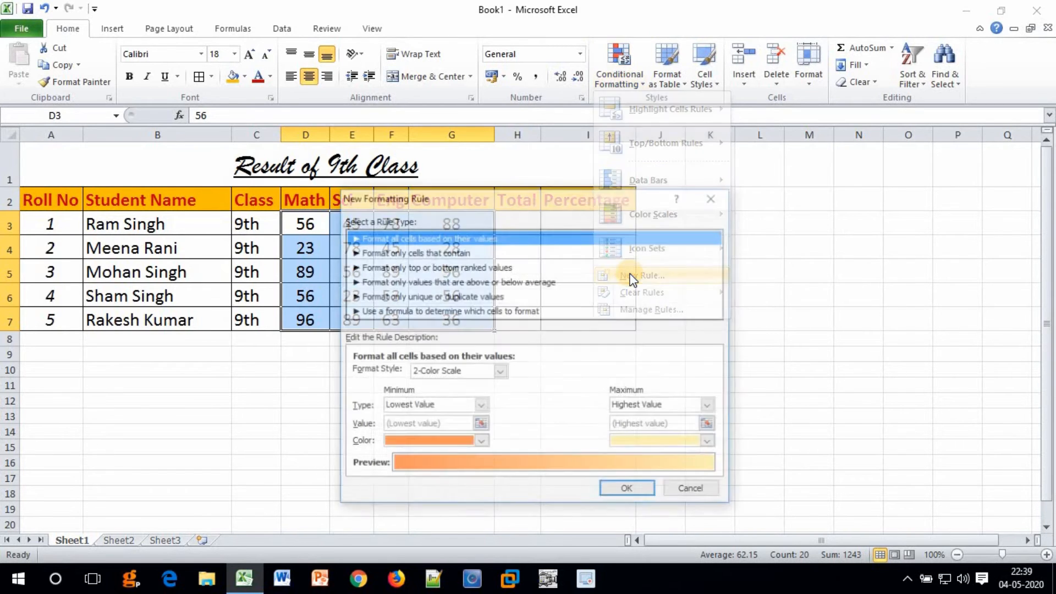
drag(646, 172, 686, 147)
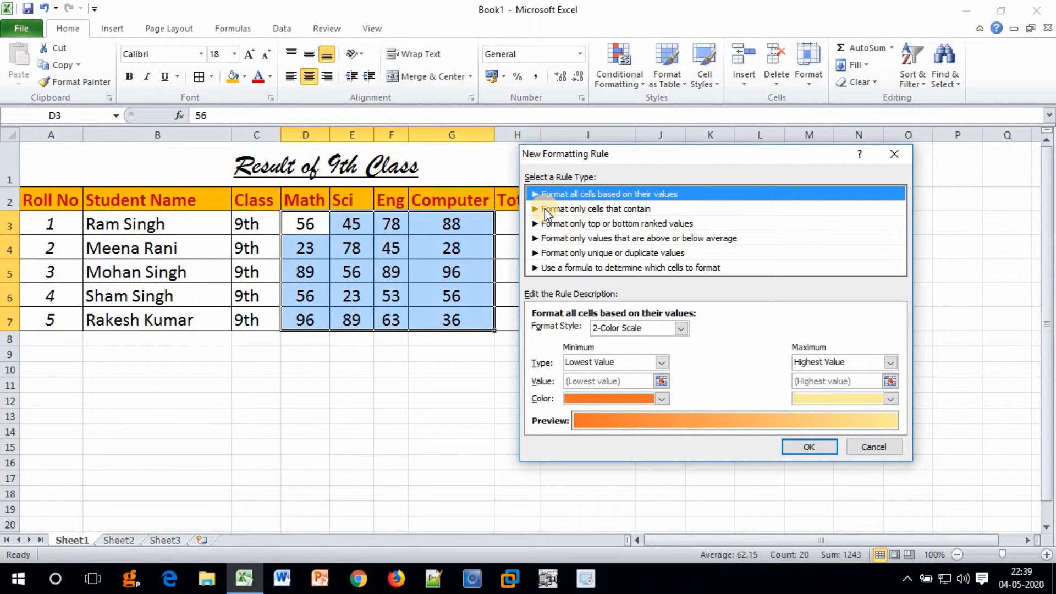
Choose the 'Format only cells that contain' rule type with the 'greater than or equal to' operator.
click(586, 208)
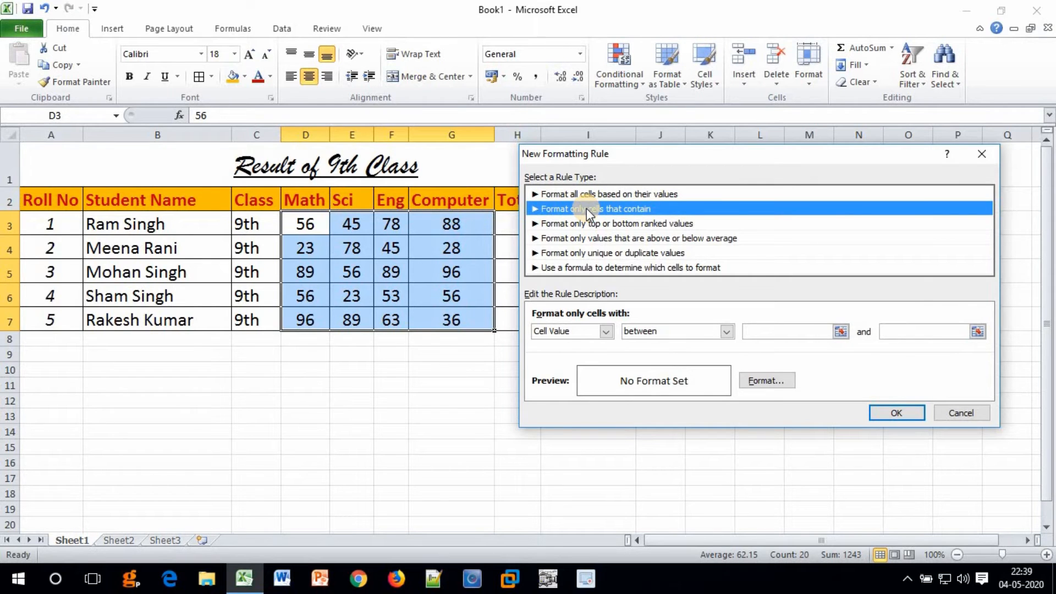
key(Tab)
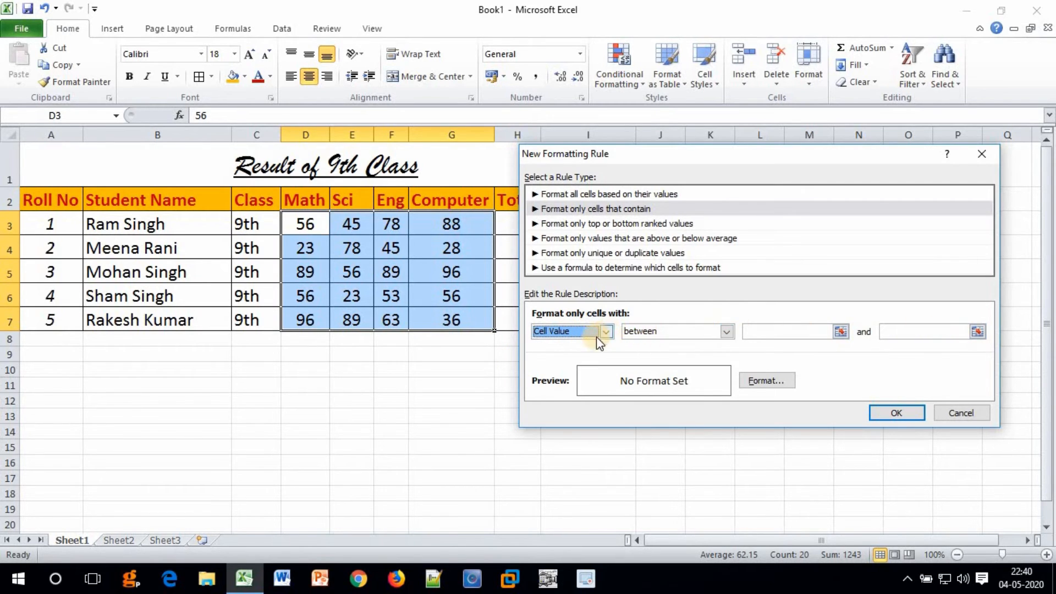
click(547, 336)
click(546, 335)
click(664, 332)
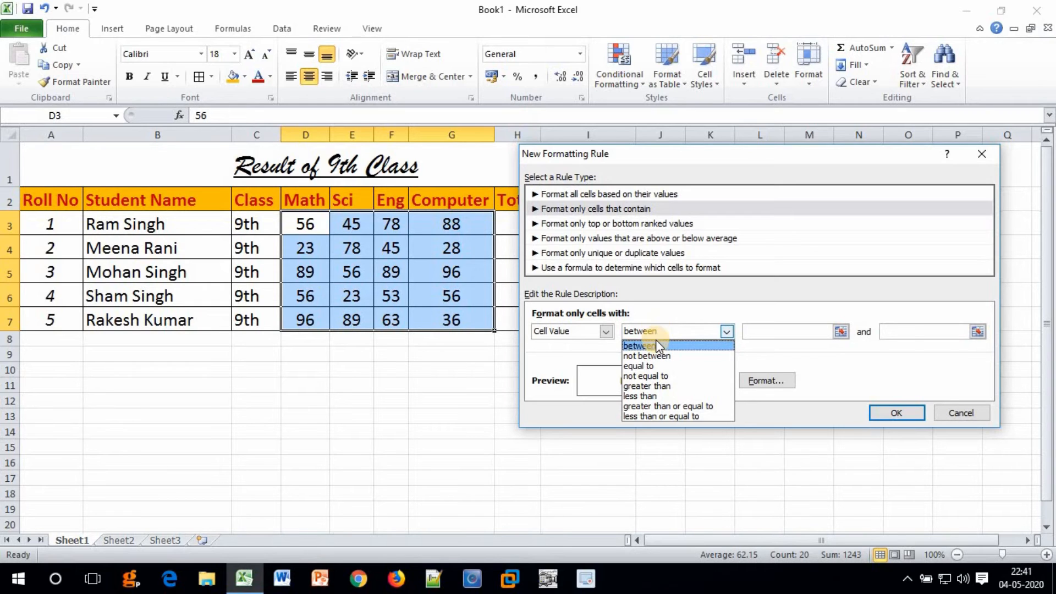
click(713, 405)
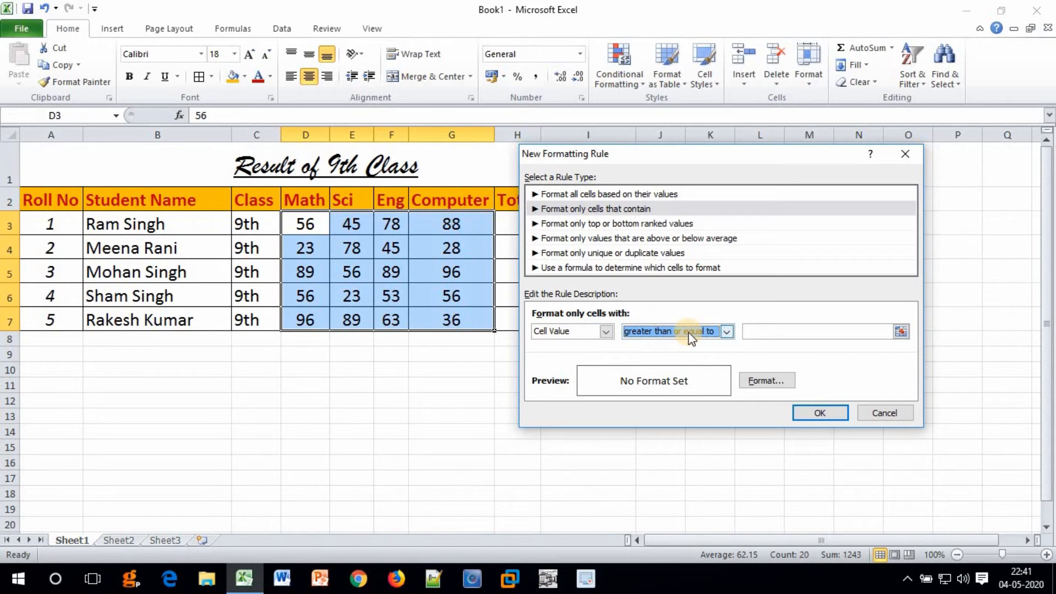
click(802, 331)
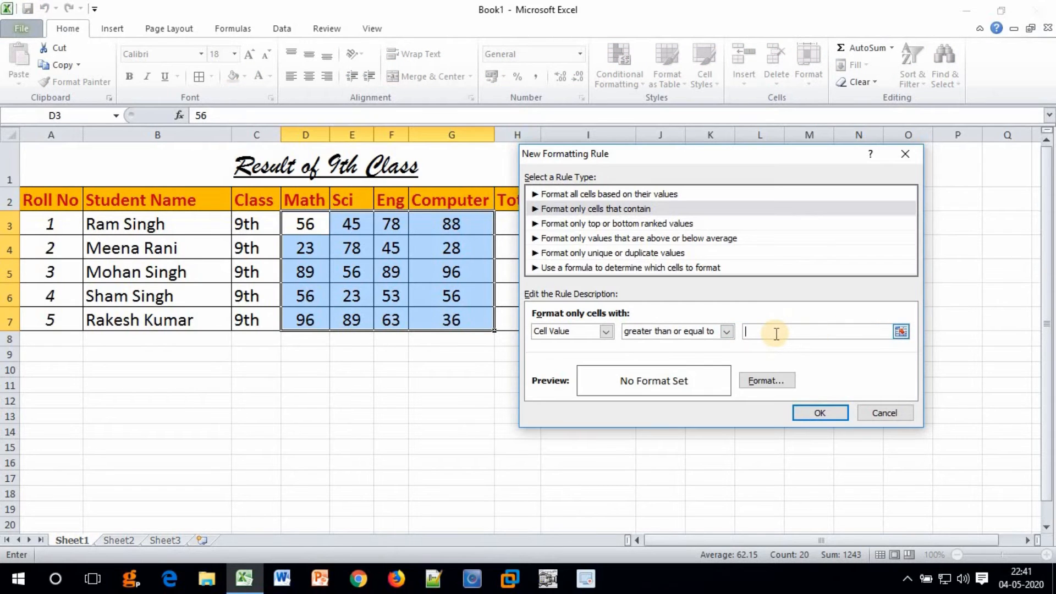
Enter a threshold of 80, briefly trying 'between' before restoring 'greater than or equal to'.
text(80)
click(699, 344)
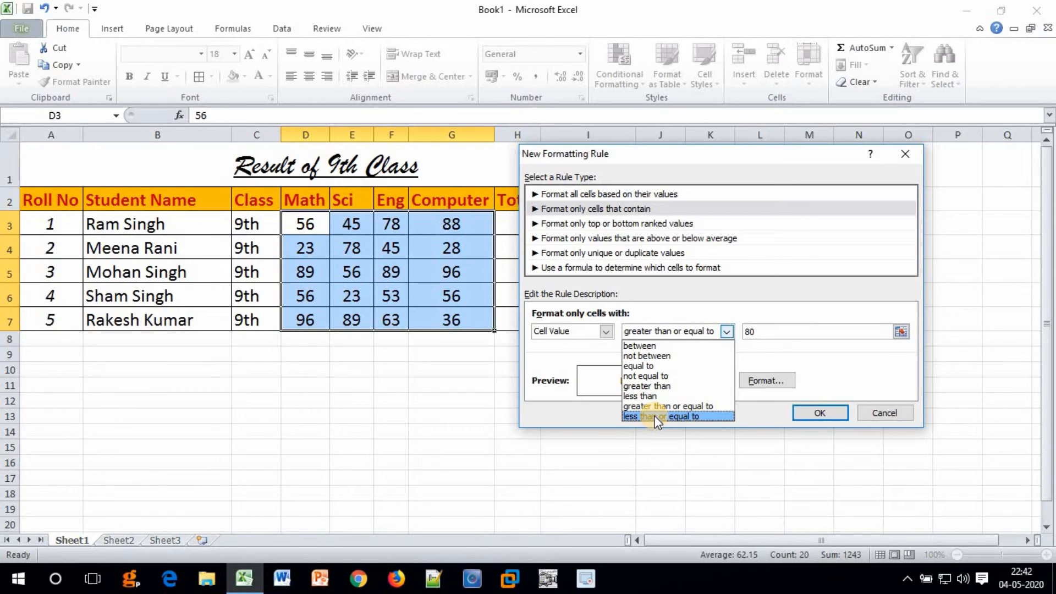
click(658, 344)
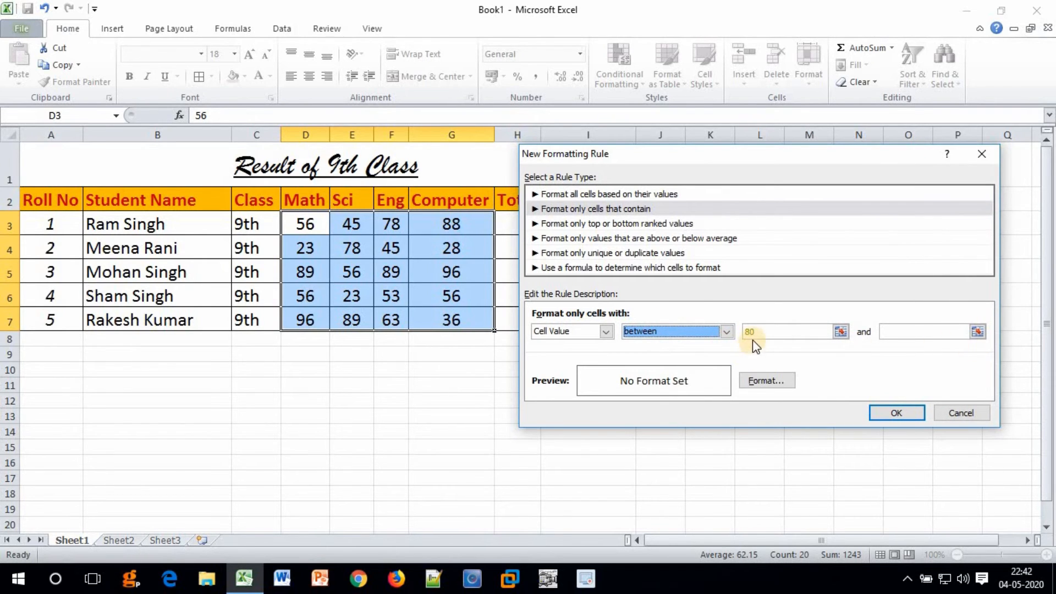
key(Tab)
click(661, 332)
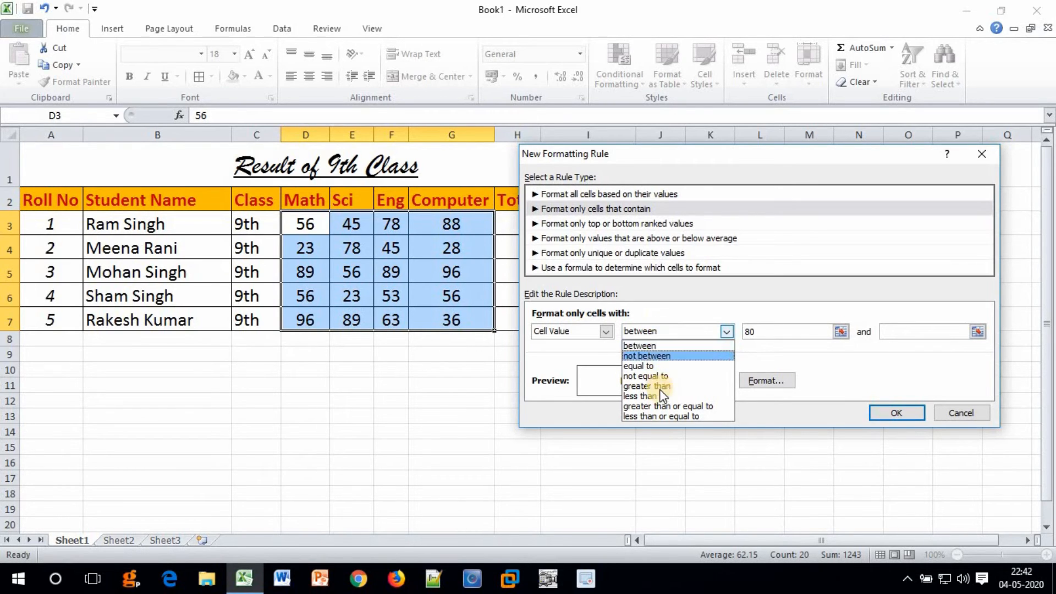
click(661, 406)
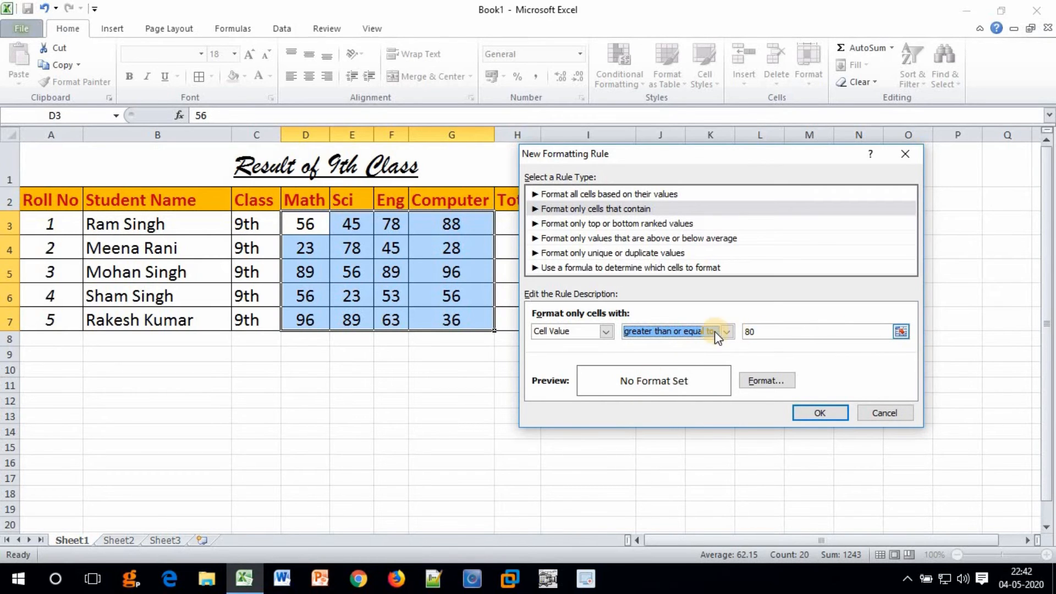
drag(779, 332, 723, 329)
click(771, 330)
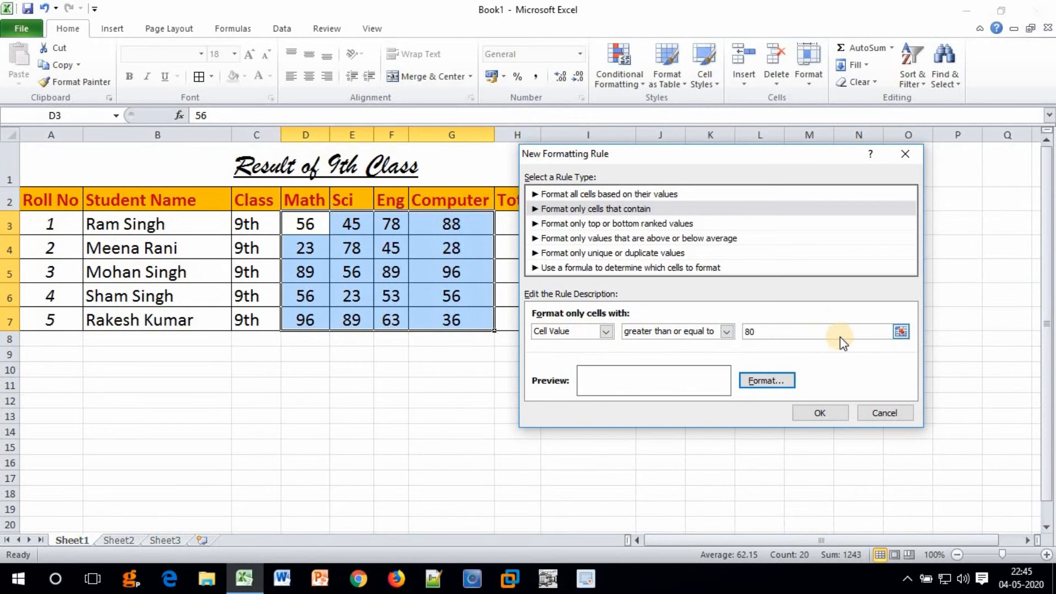
Format matching marks with a white font colour and a dark red cell fill.
click(760, 382)
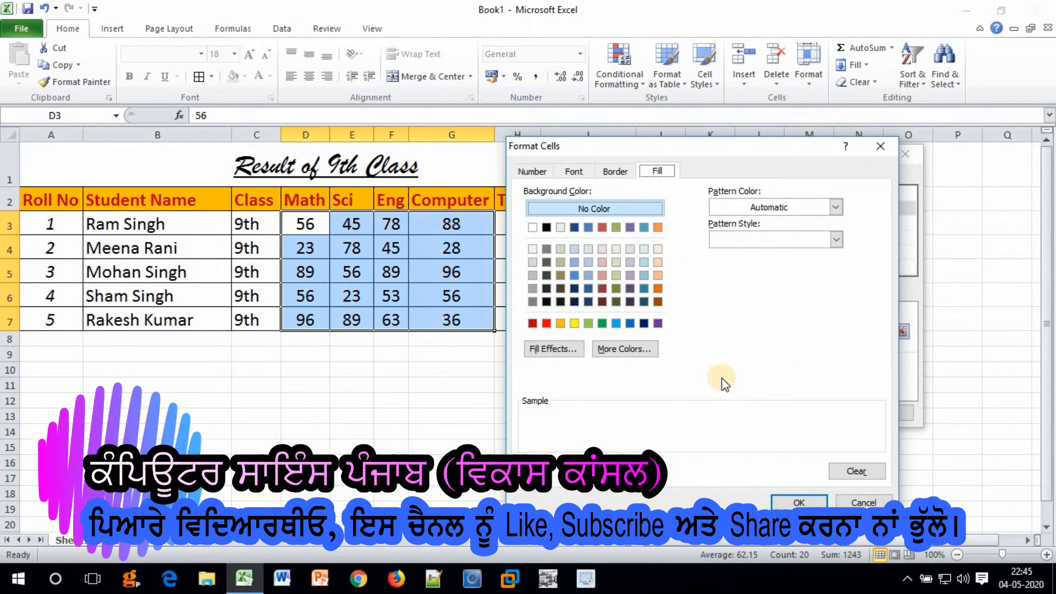
click(572, 172)
click(535, 174)
click(575, 172)
click(612, 172)
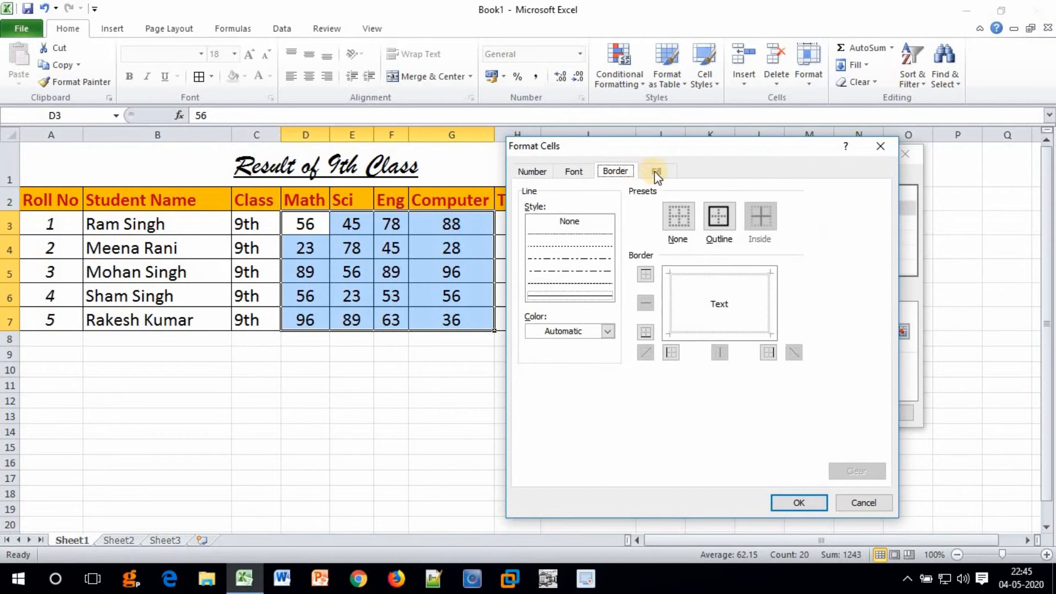
click(655, 172)
click(572, 173)
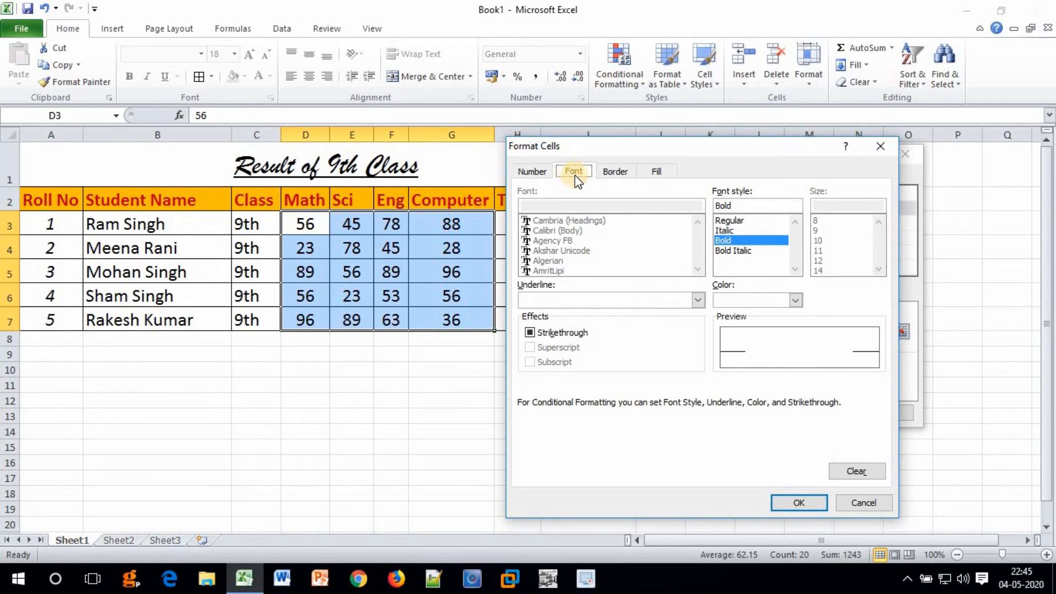
click(732, 300)
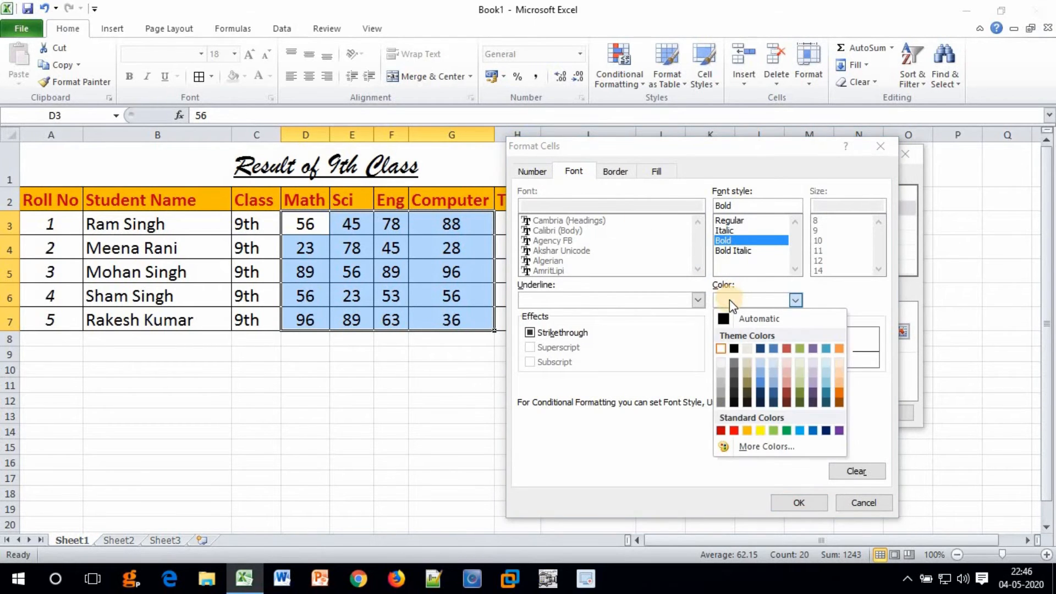
click(721, 349)
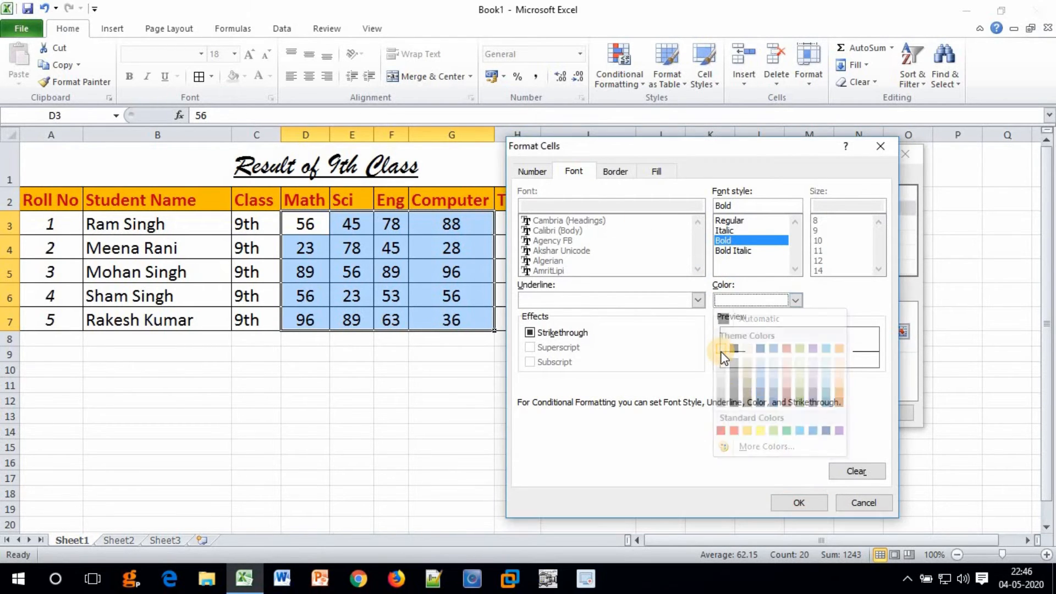
click(657, 172)
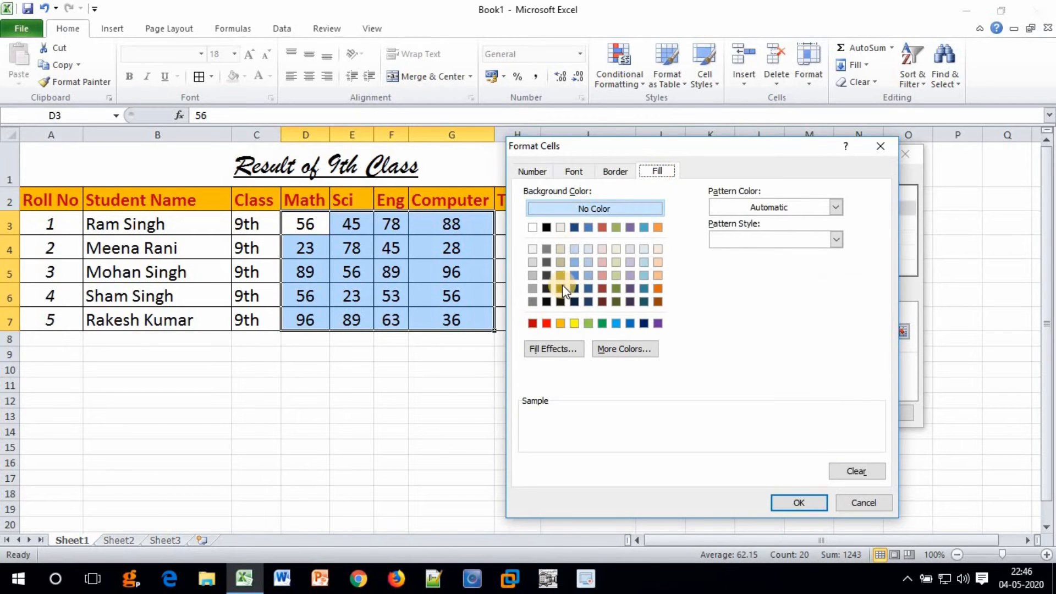
click(533, 324)
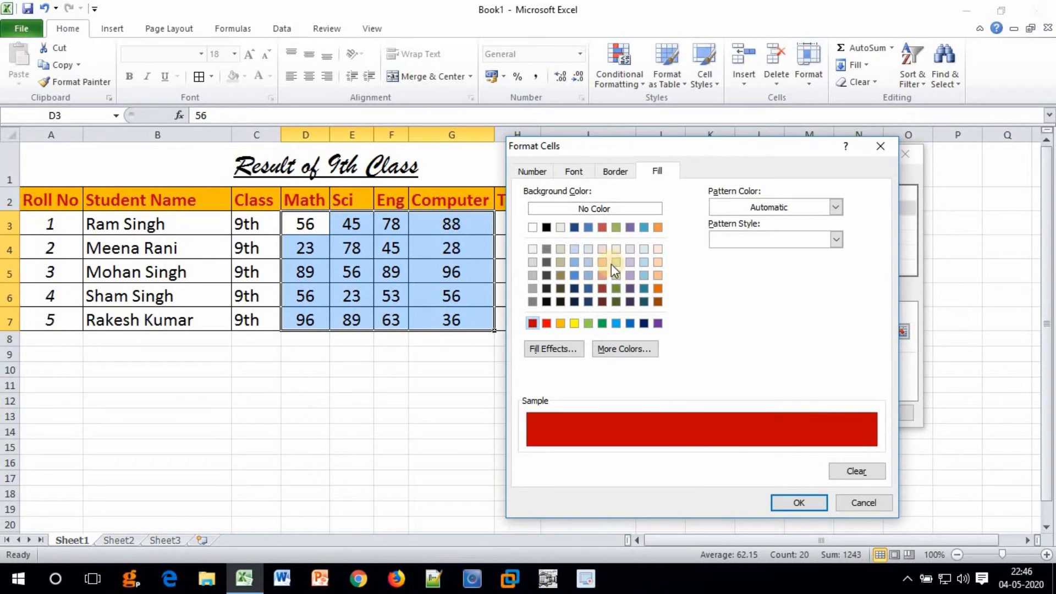
click(801, 502)
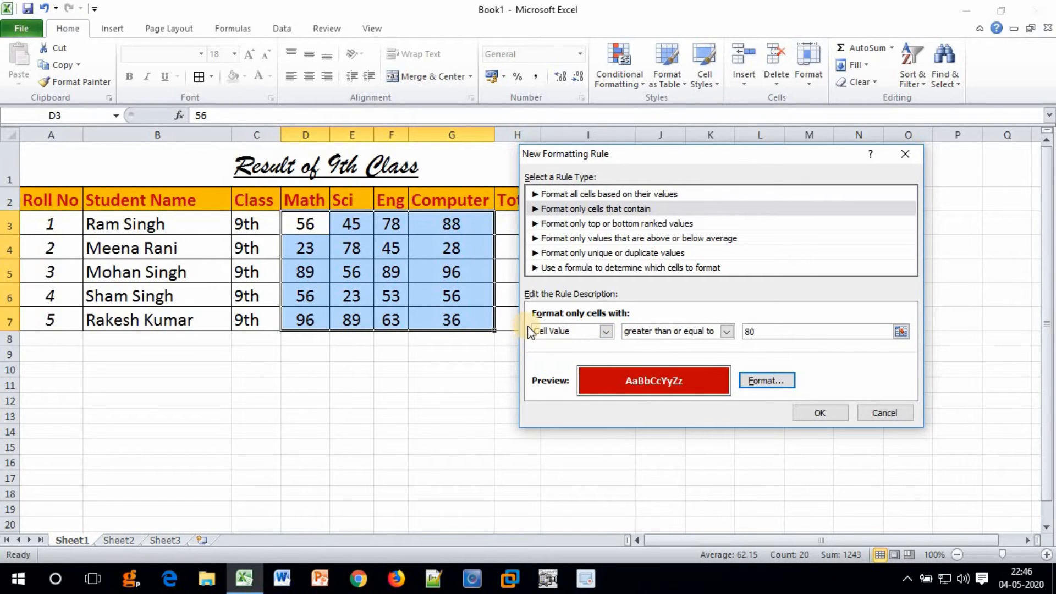
Apply the 80-or-more rule so qualifying marks in D3:G7 fill dark red.
click(540, 331)
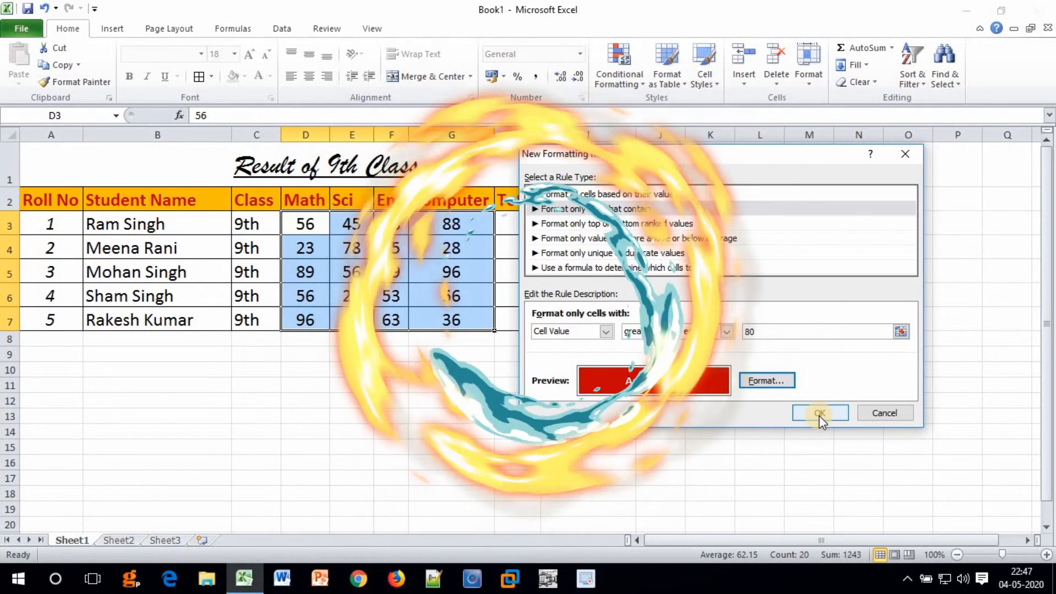
click(820, 414)
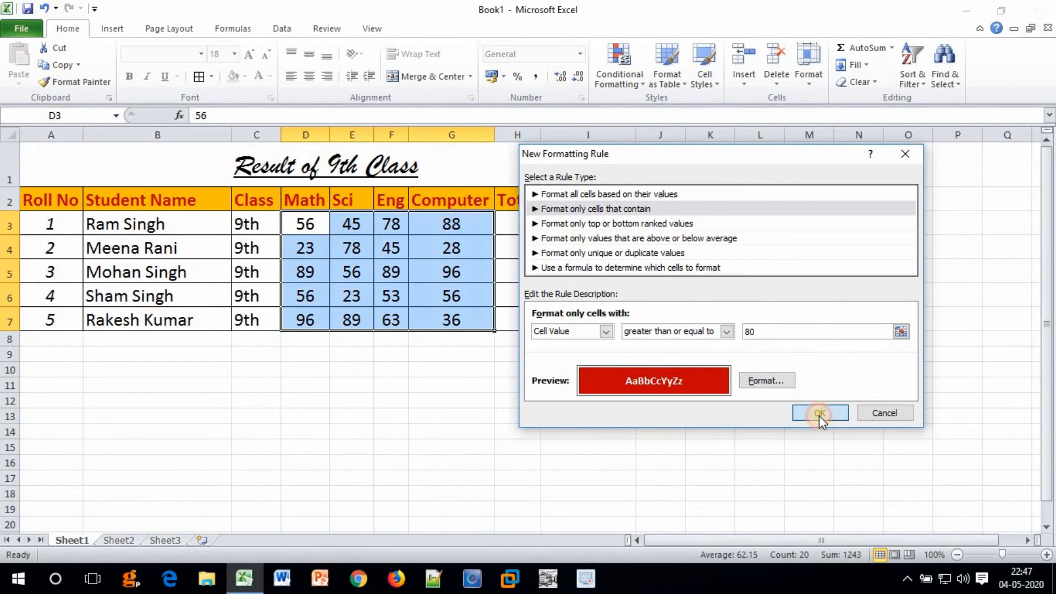
click(473, 310)
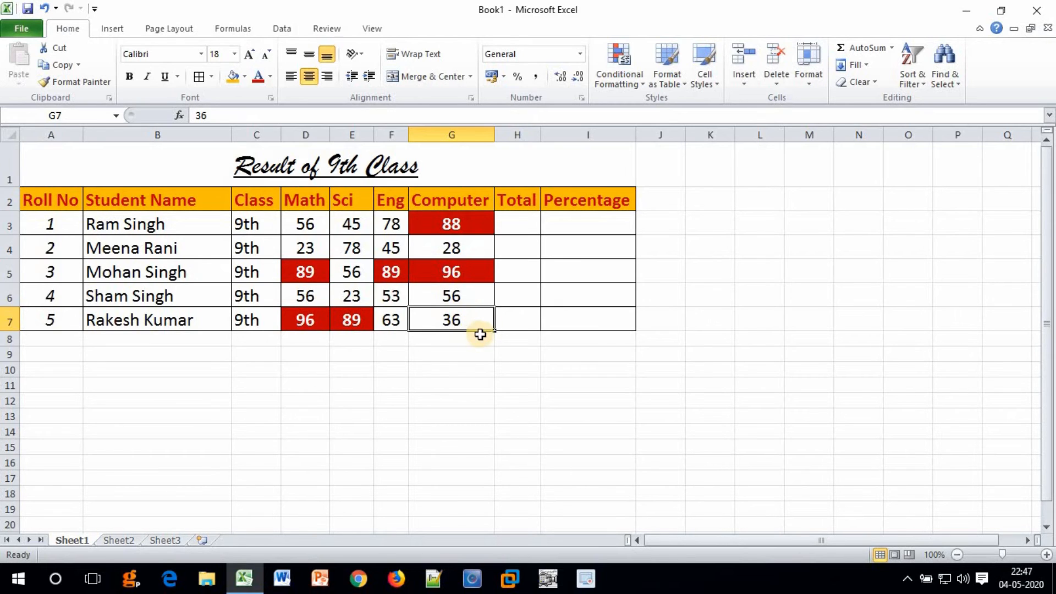
Enter 88 as the Sci mark in E3 and change G3's Computer mark to 78.
click(351, 229)
text(88)
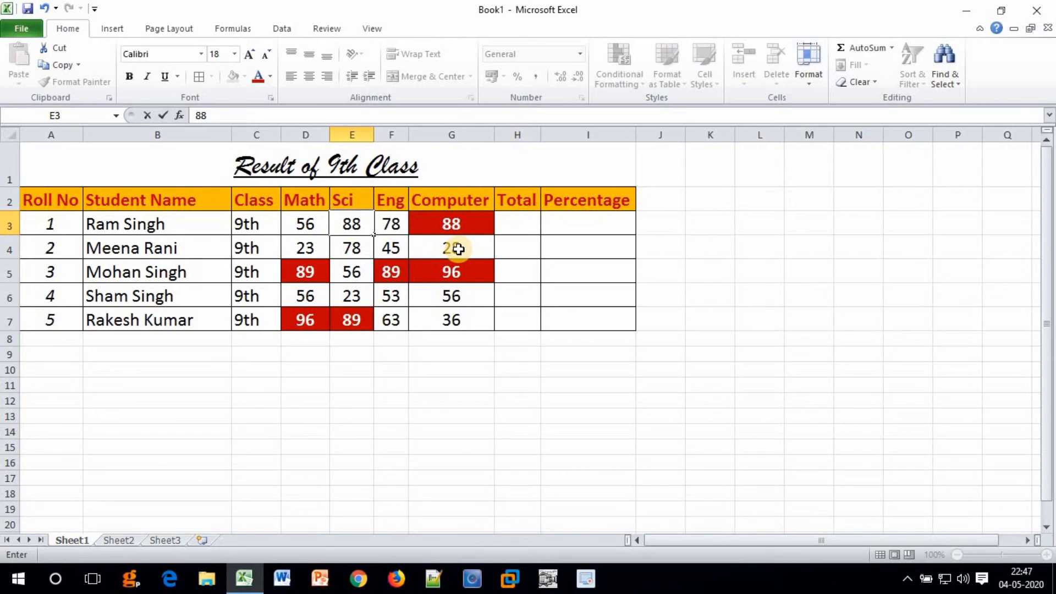
key(Return)
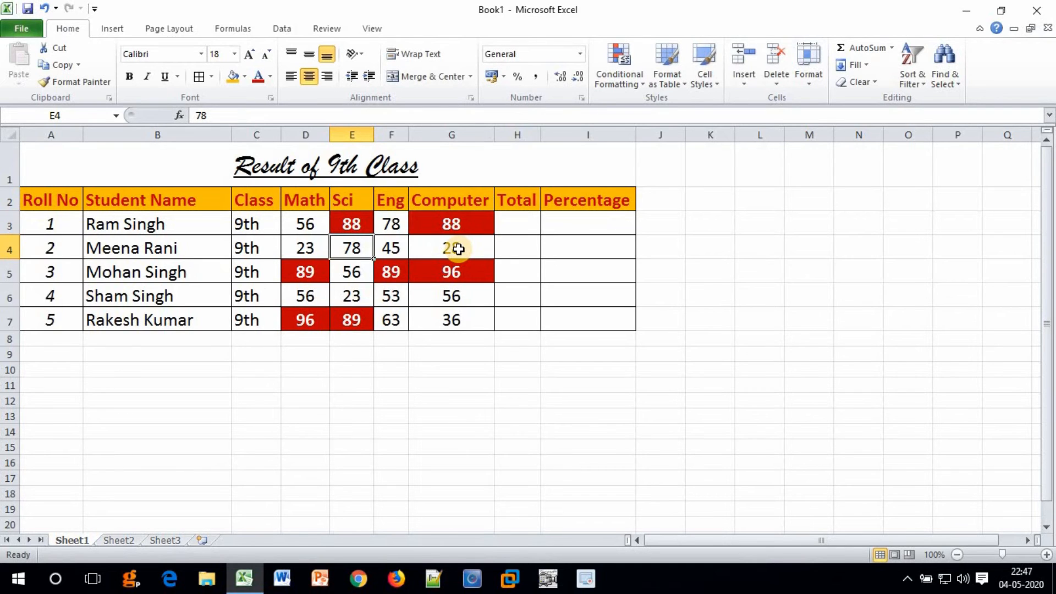
click(449, 226)
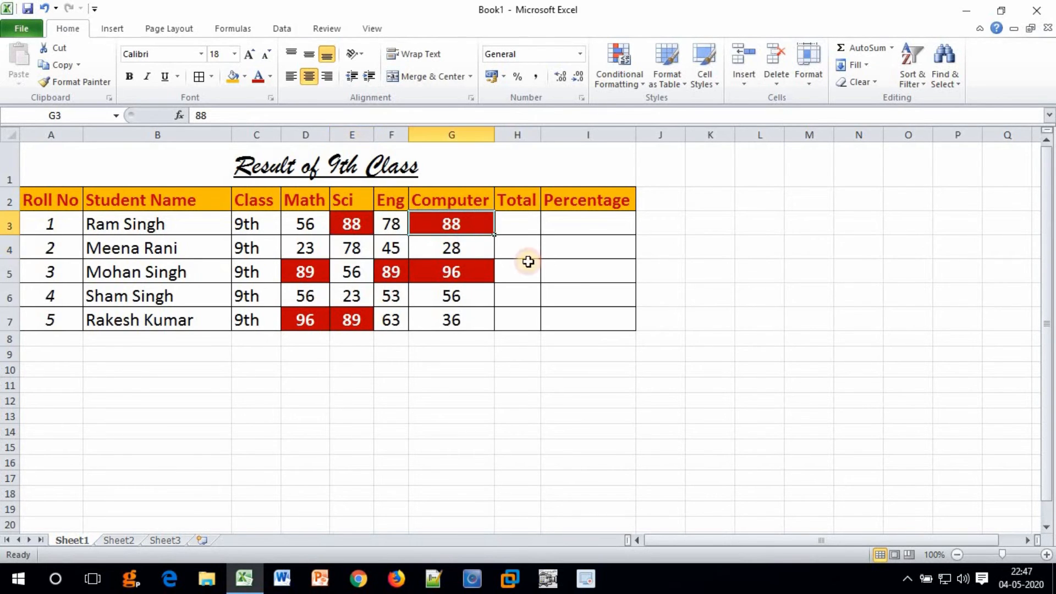
text(78)
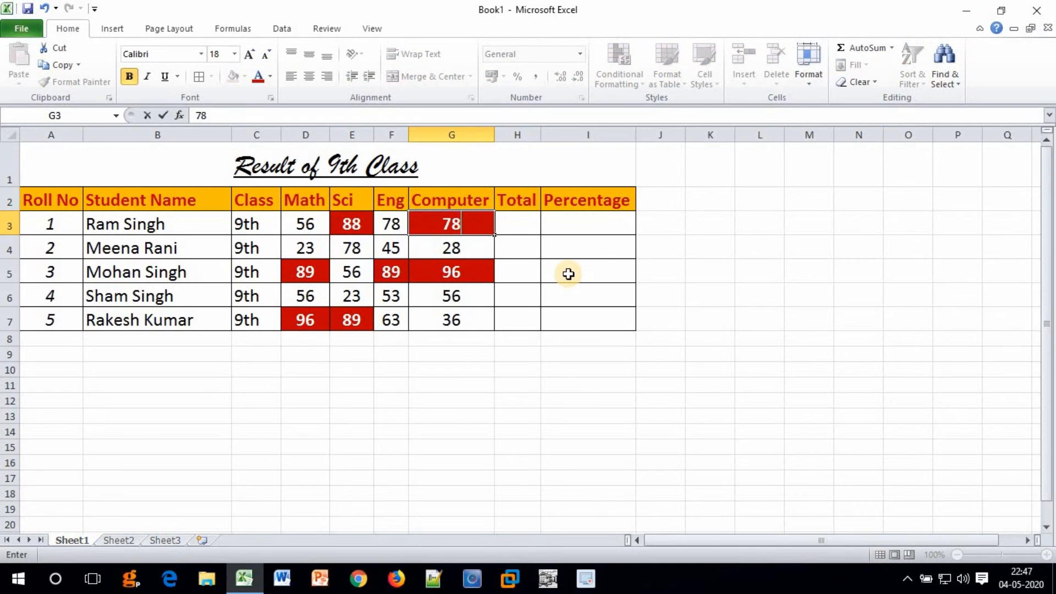
key(Return)
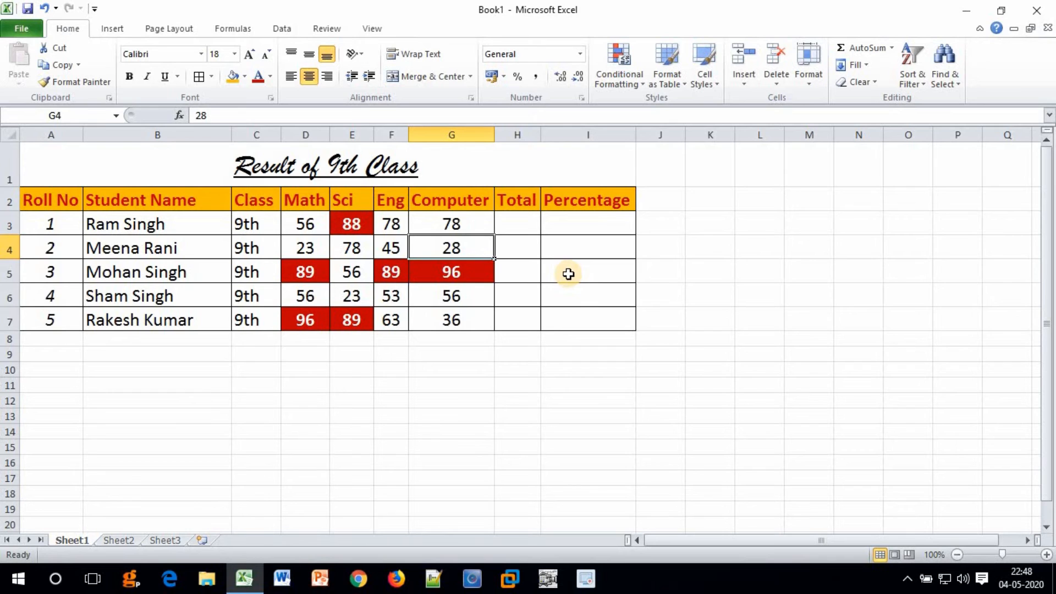
Create a rule for D3:G7 targeting cell values less than or equal to 30.
drag(287, 229, 448, 320)
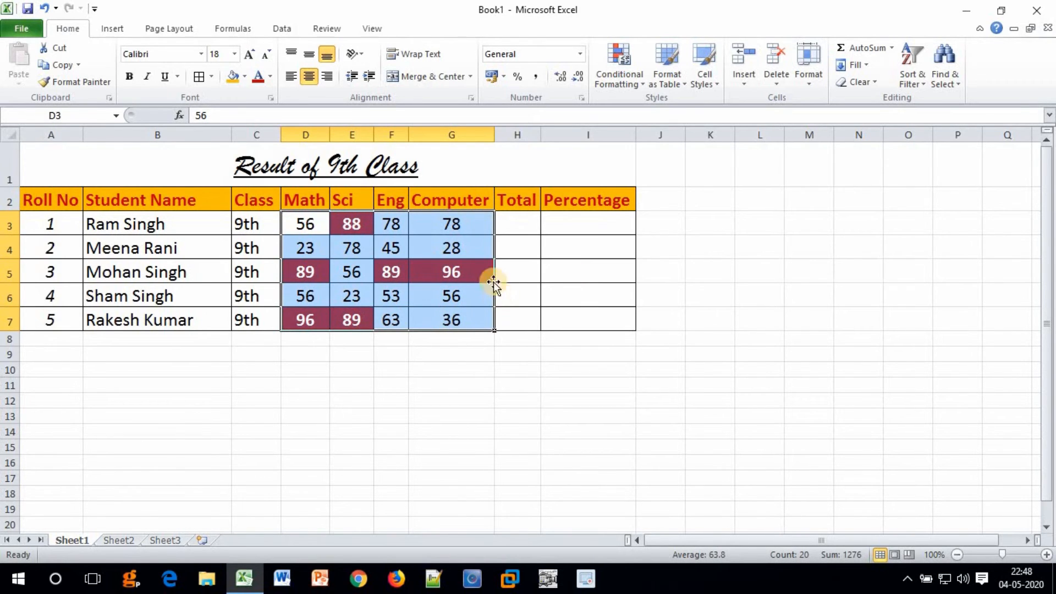
click(617, 84)
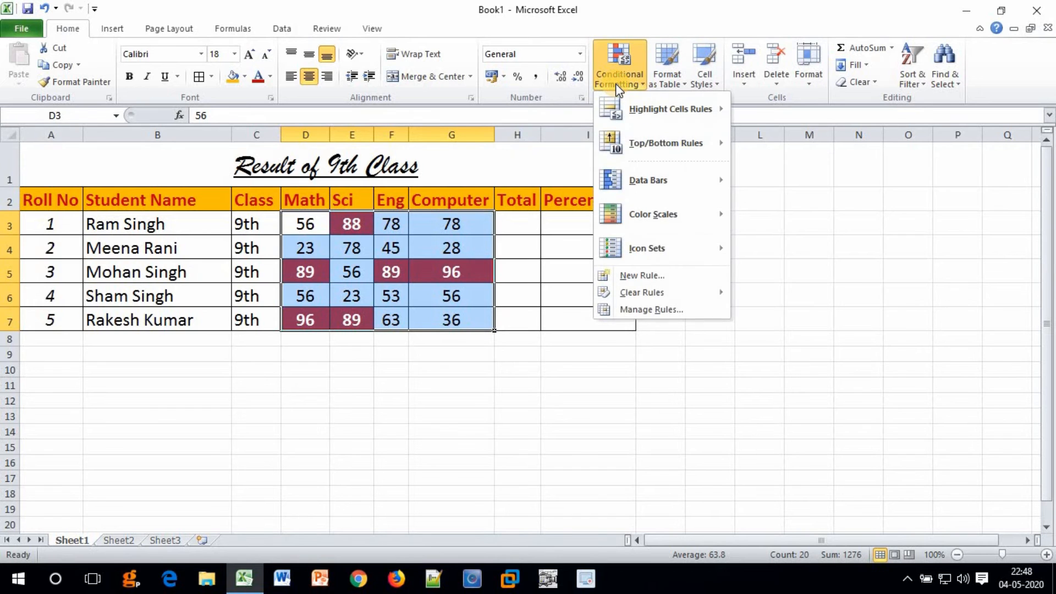
click(635, 275)
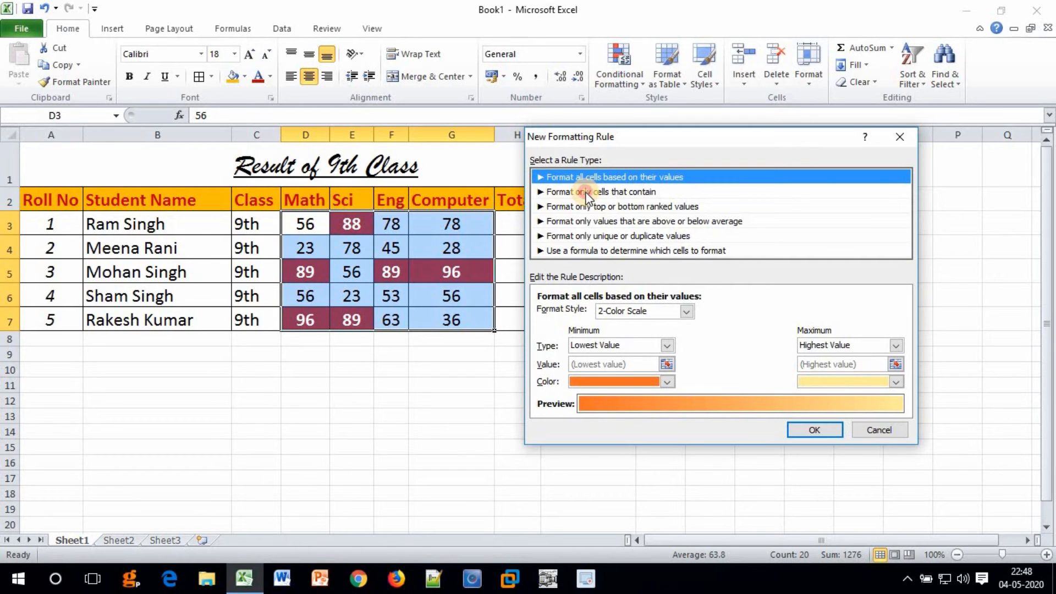
click(577, 192)
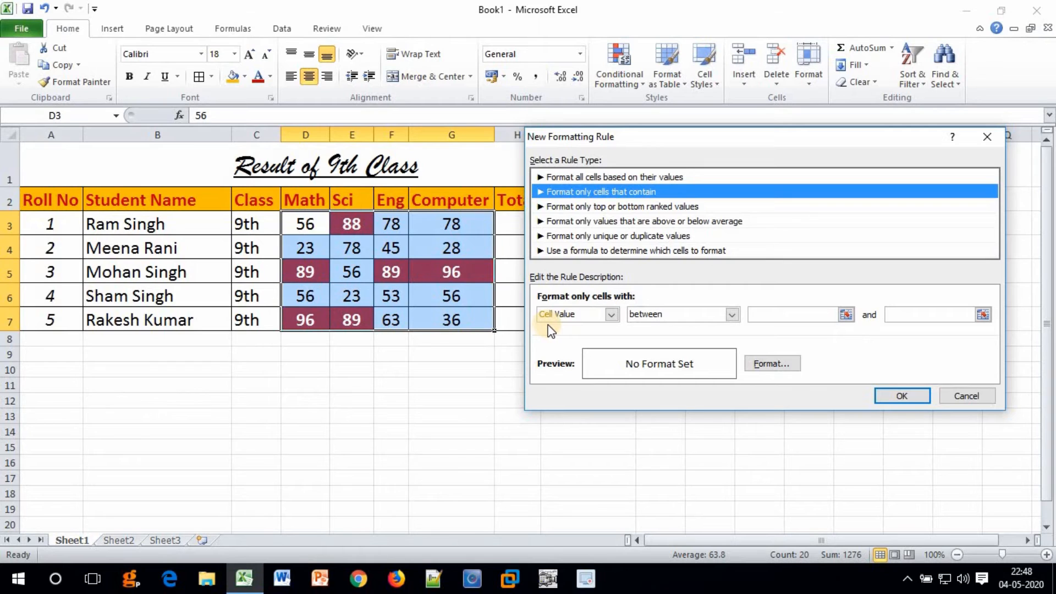
click(665, 314)
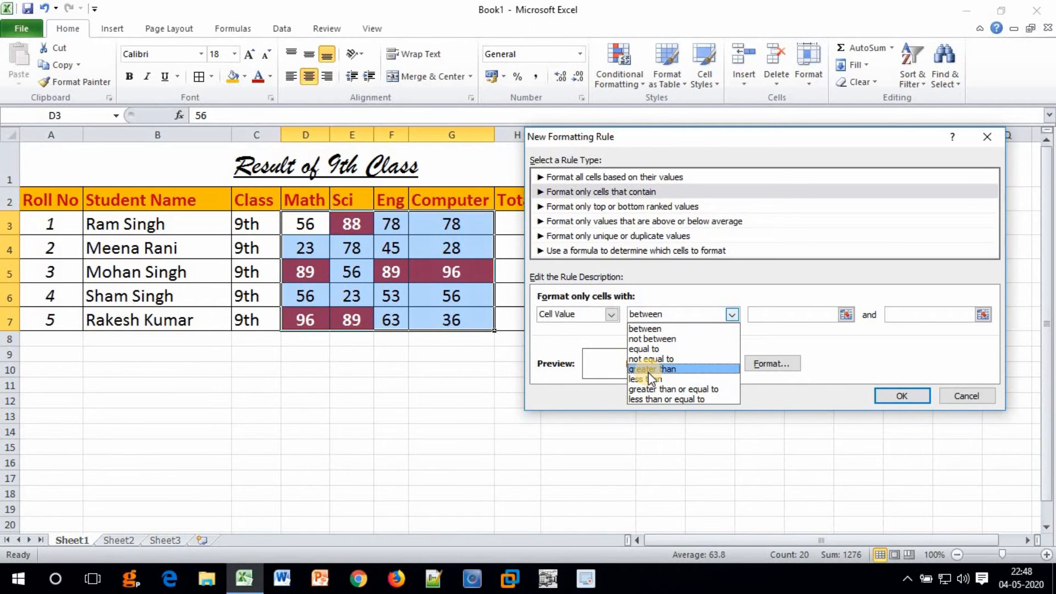
click(648, 400)
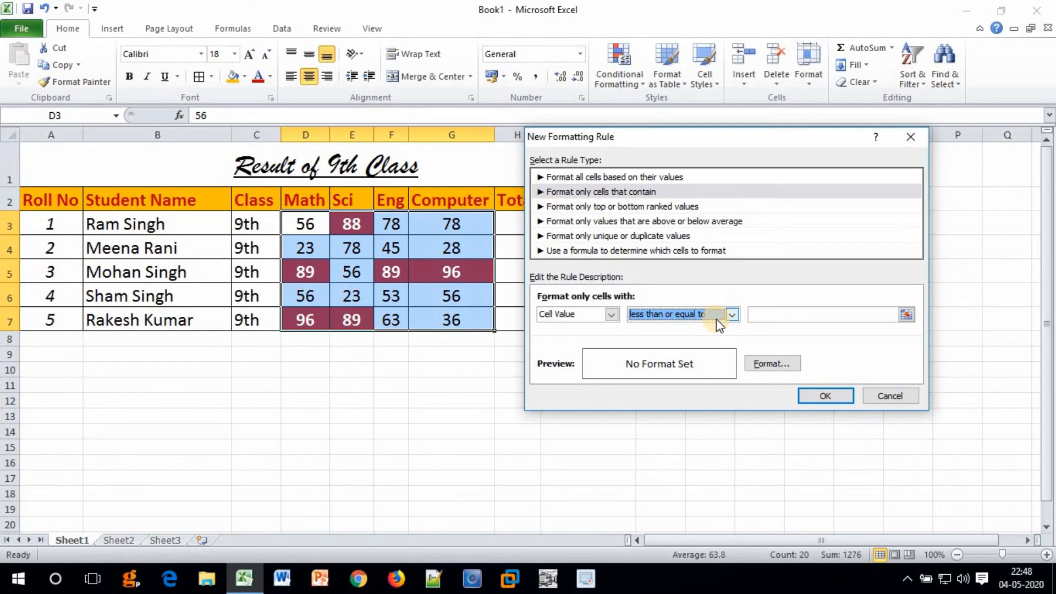
click(773, 316)
text(30)
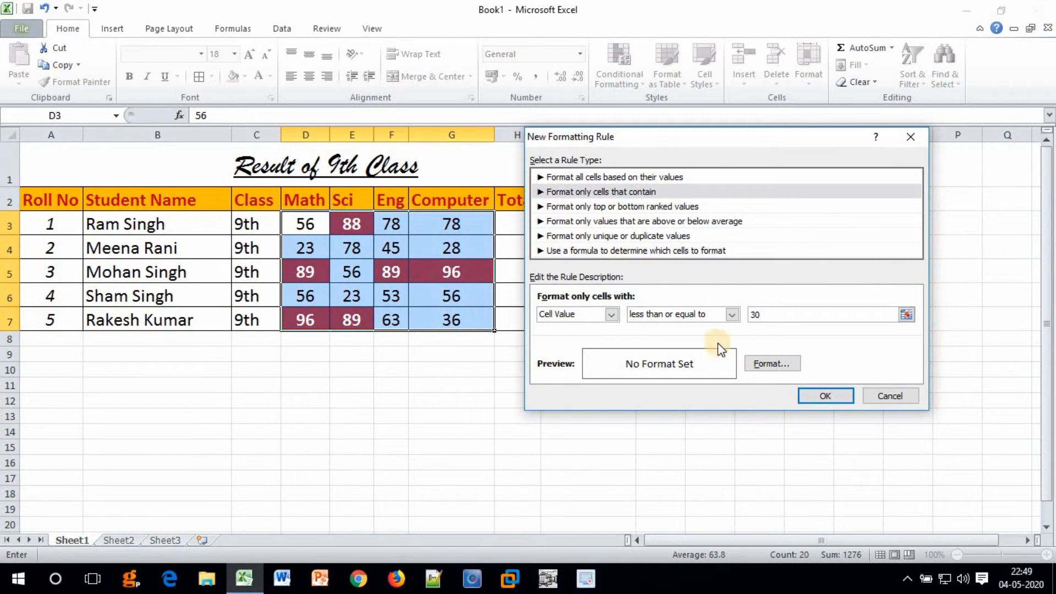
Give marks of 30 or less a dark blue fill with white text and apply the rule.
click(760, 362)
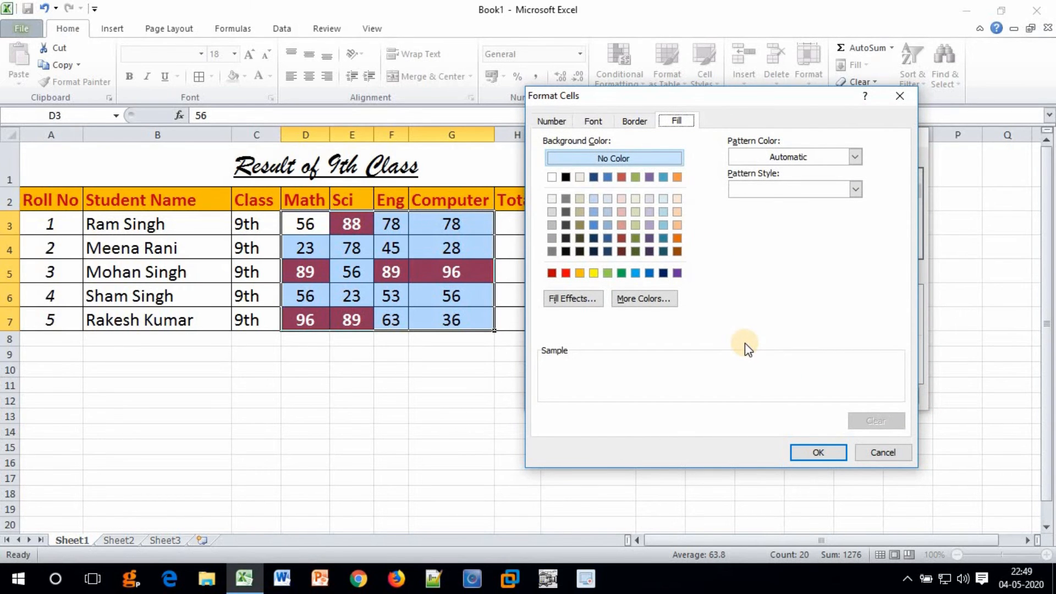
click(594, 176)
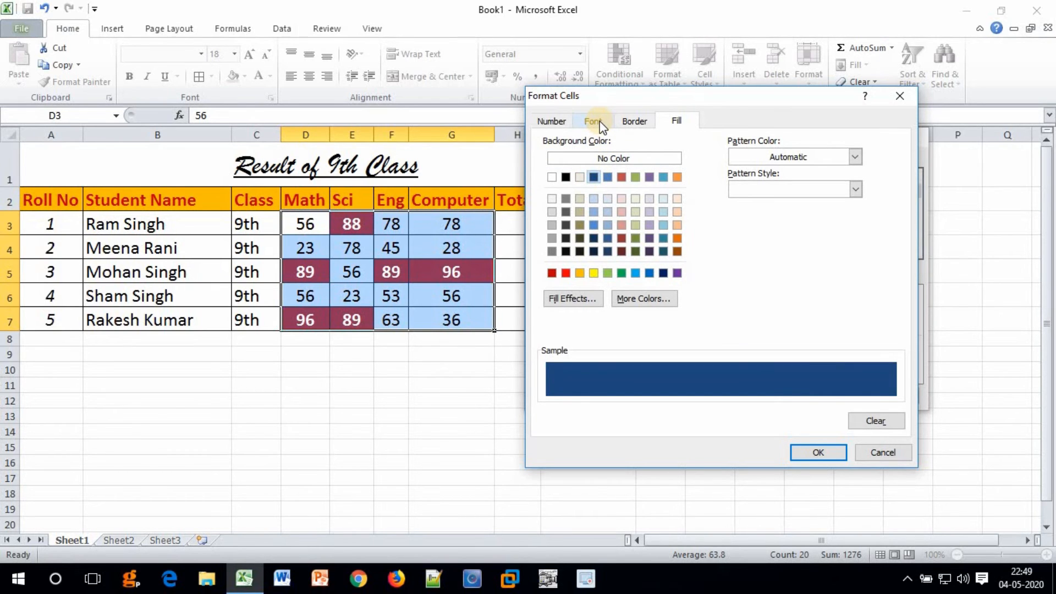
click(677, 124)
click(592, 121)
click(742, 247)
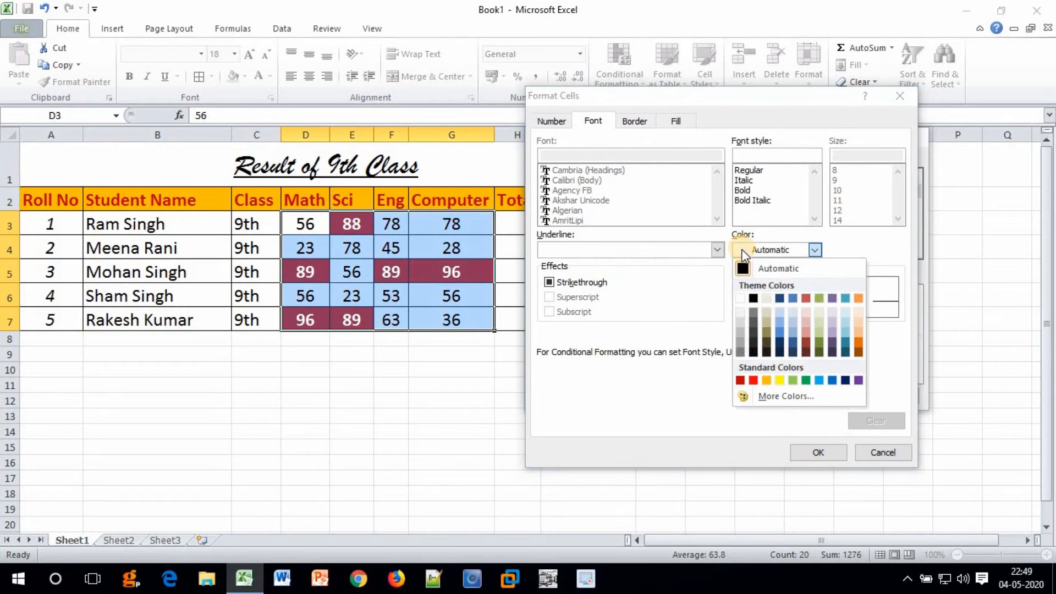
click(739, 299)
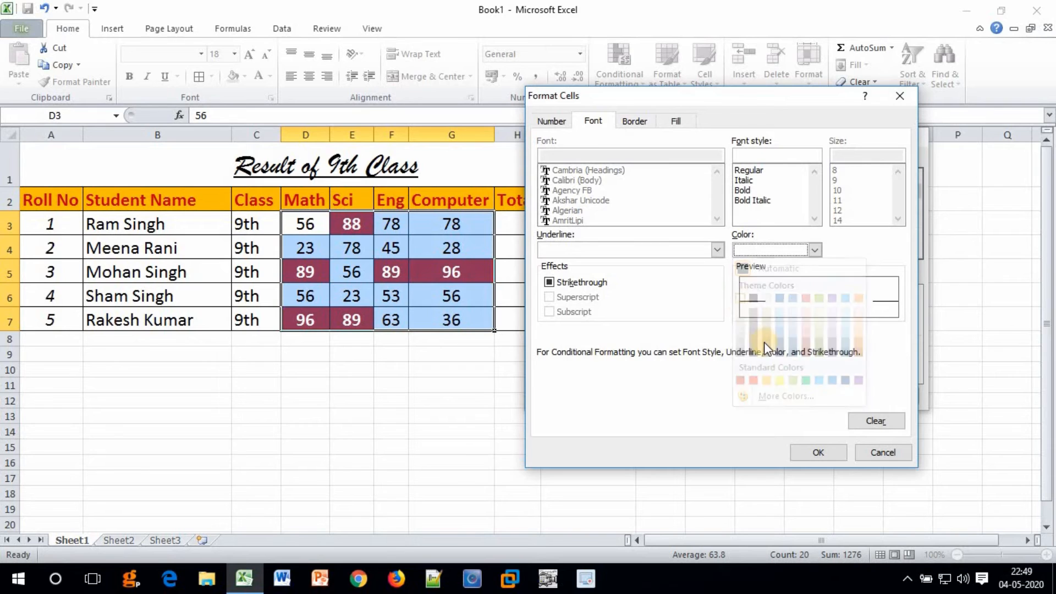
click(808, 454)
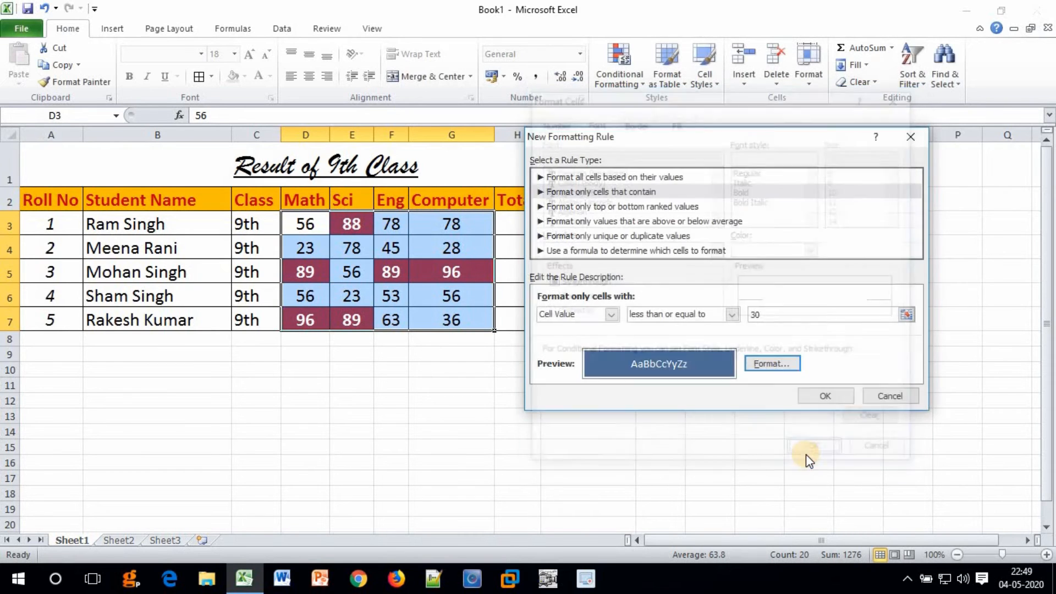
click(808, 399)
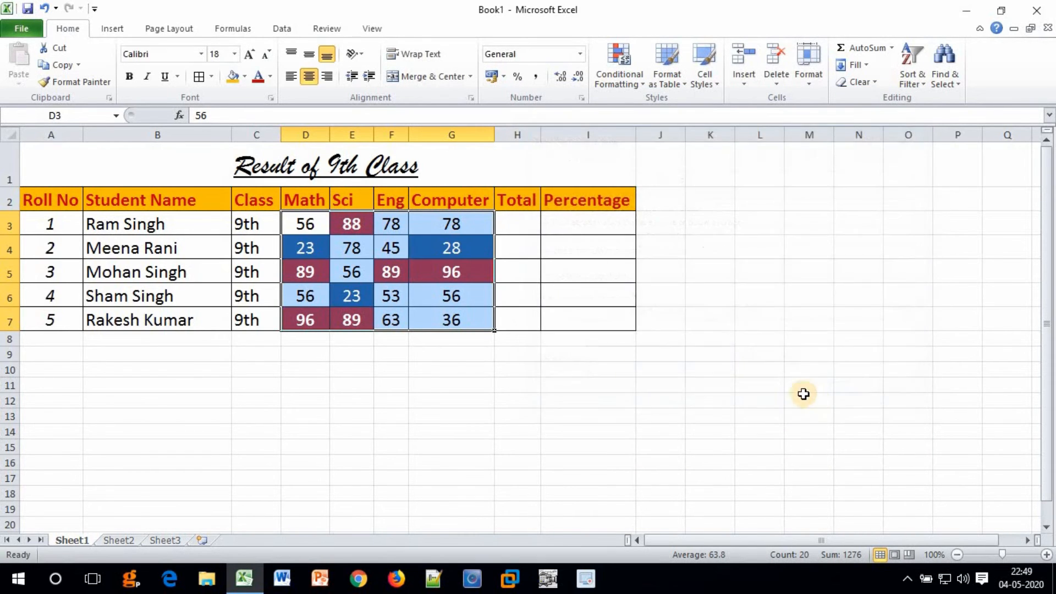
click(454, 317)
click(309, 246)
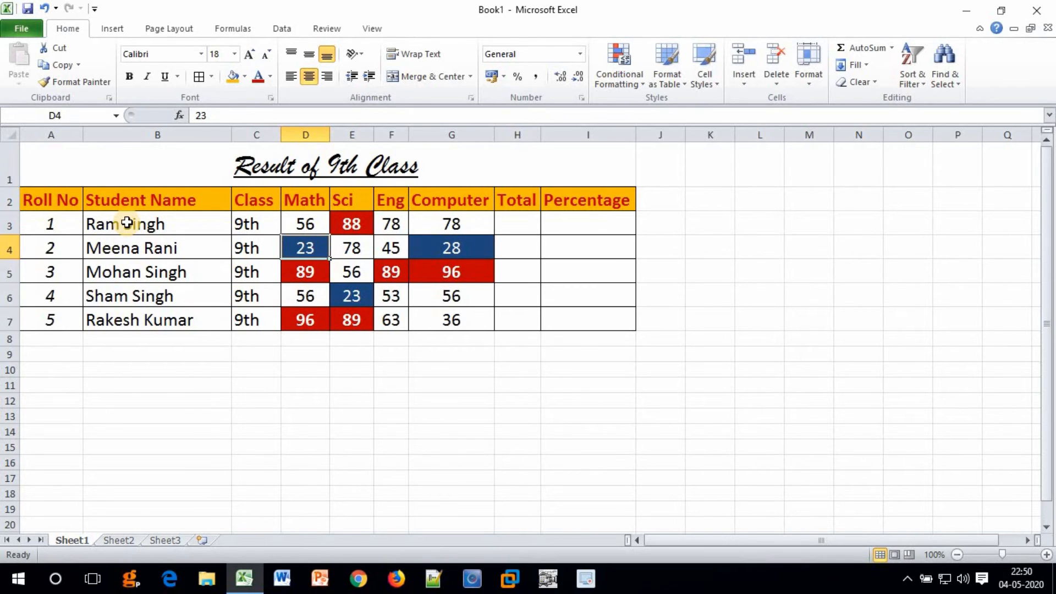
Select the five student names in B3:B7 and bring up the Sort & Filter options.
drag(127, 223, 139, 317)
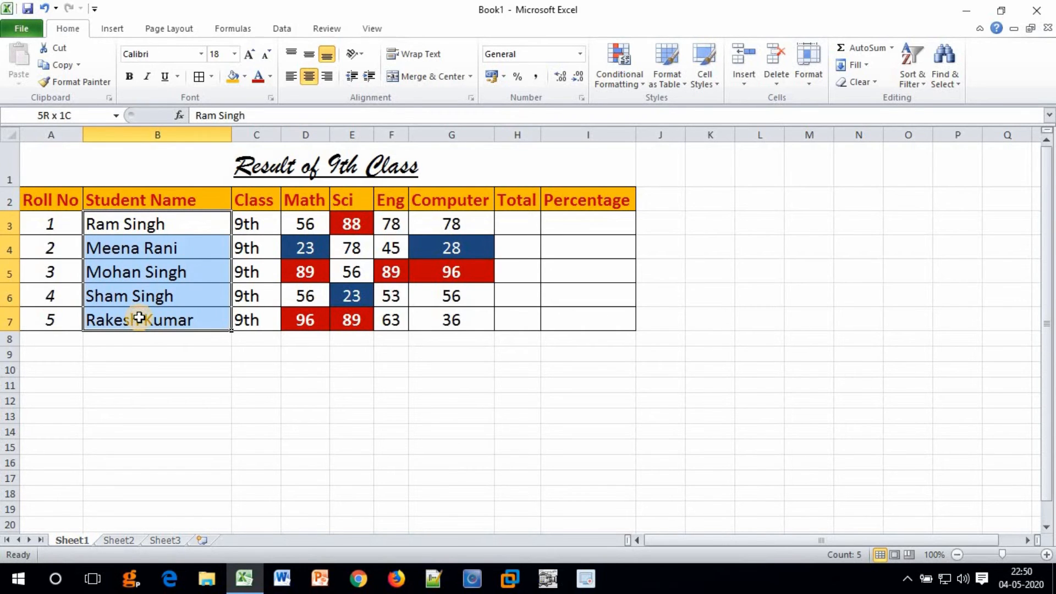
drag(141, 320, 141, 320)
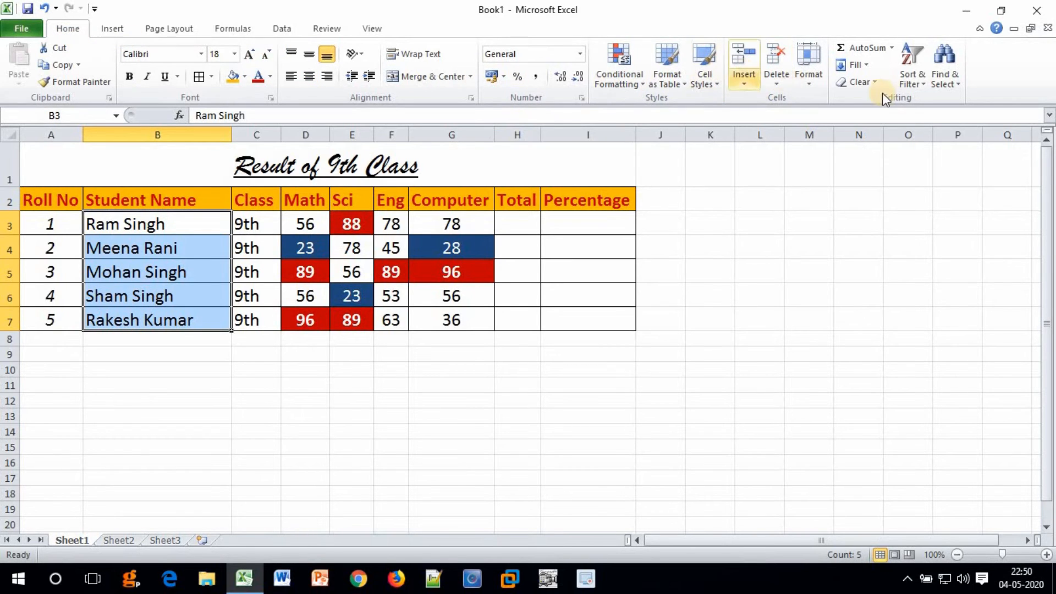
click(914, 87)
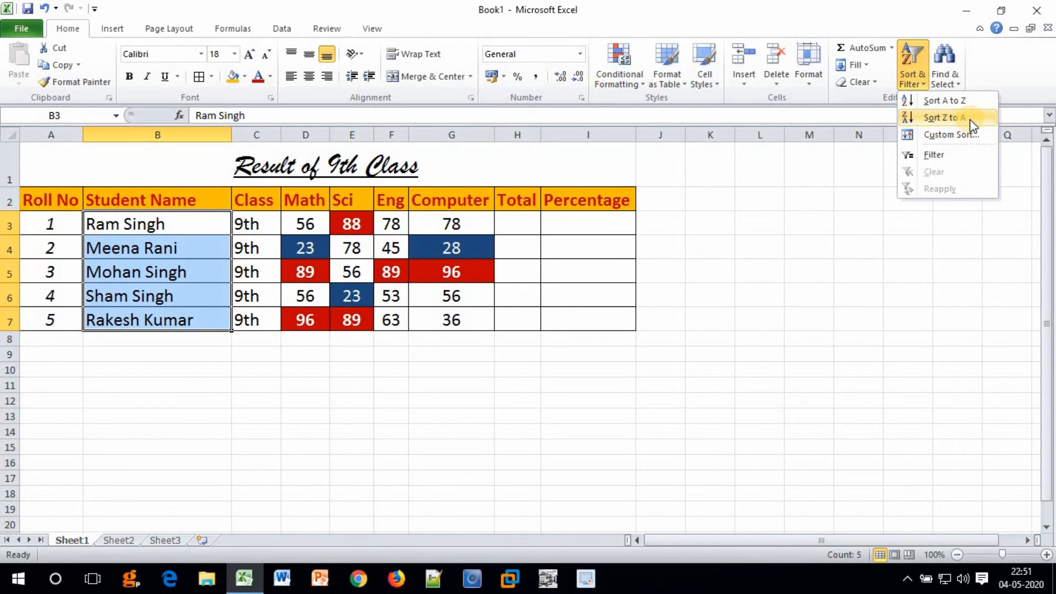
Sort the student rows A to Z by Student Name, expanding the sort to whole rows.
click(916, 104)
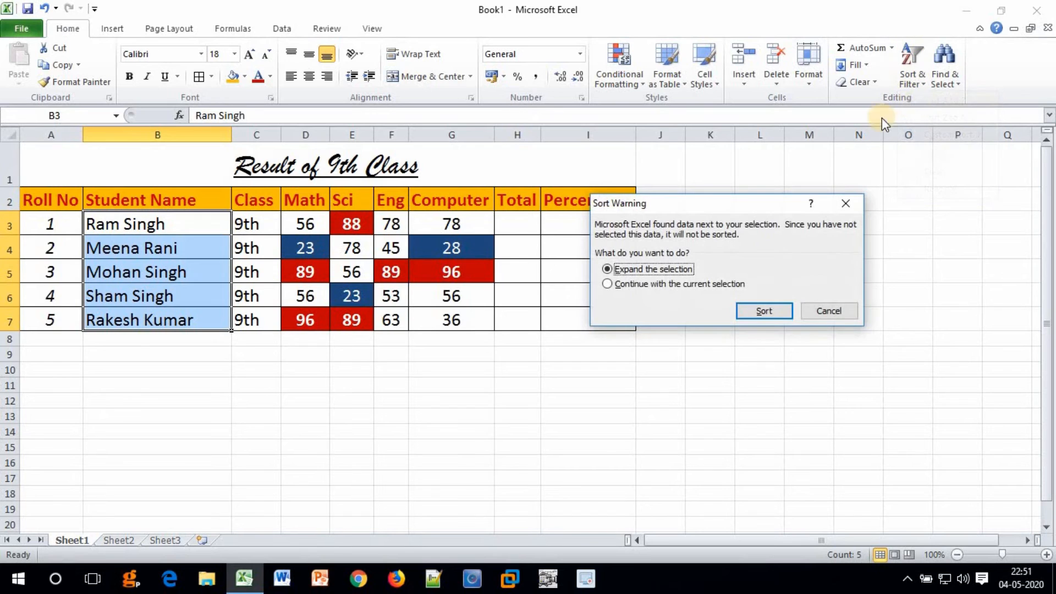
drag(625, 206, 608, 226)
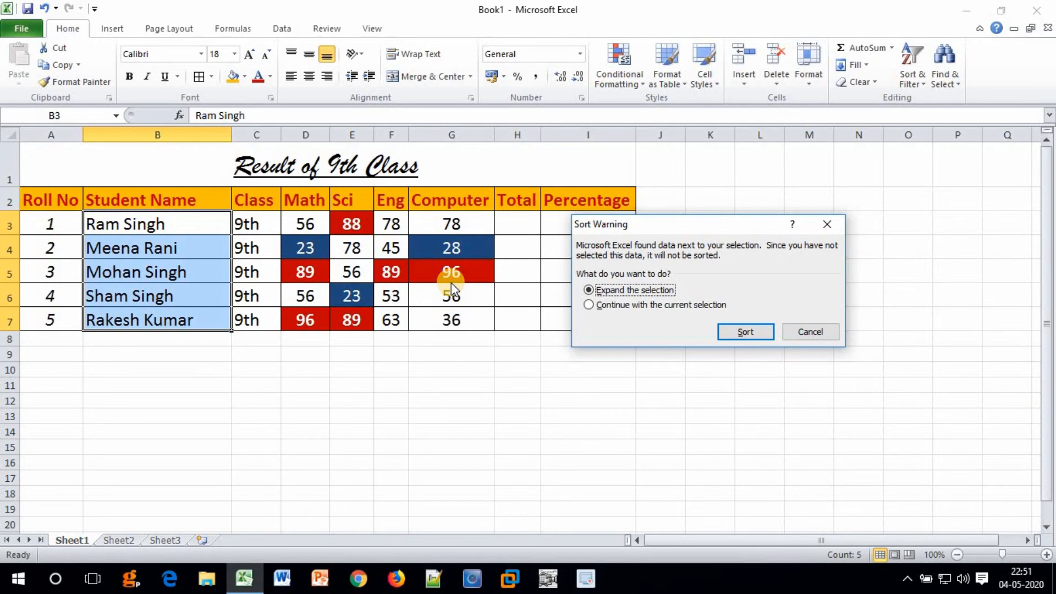
click(665, 307)
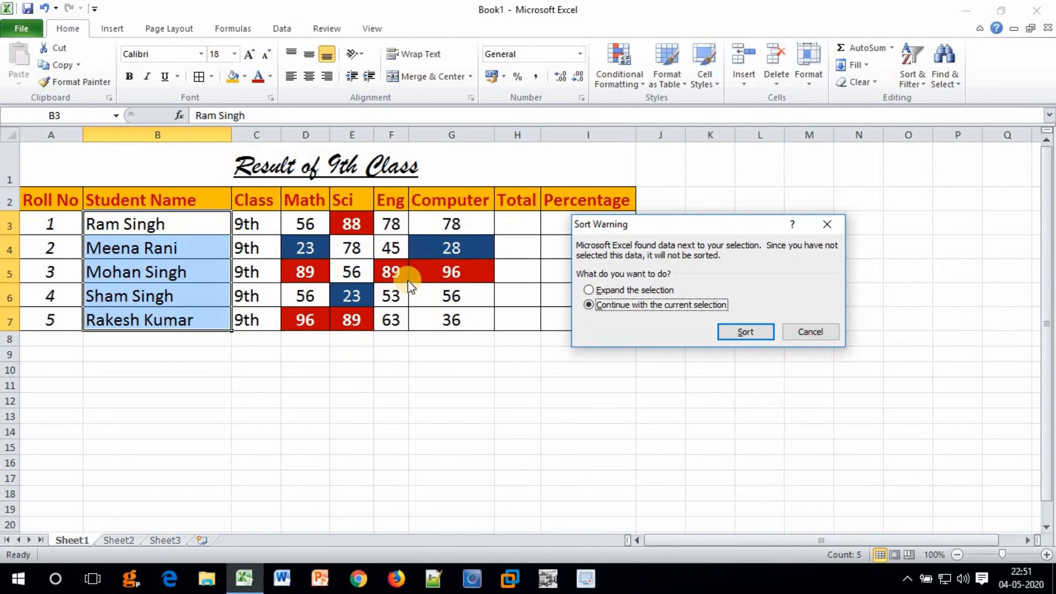
click(616, 291)
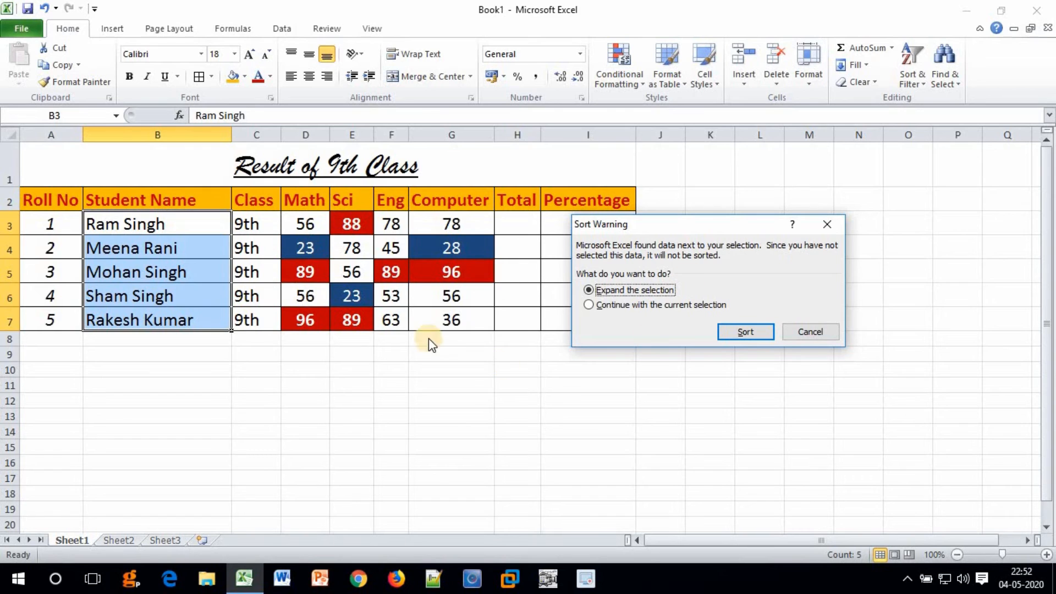
click(746, 331)
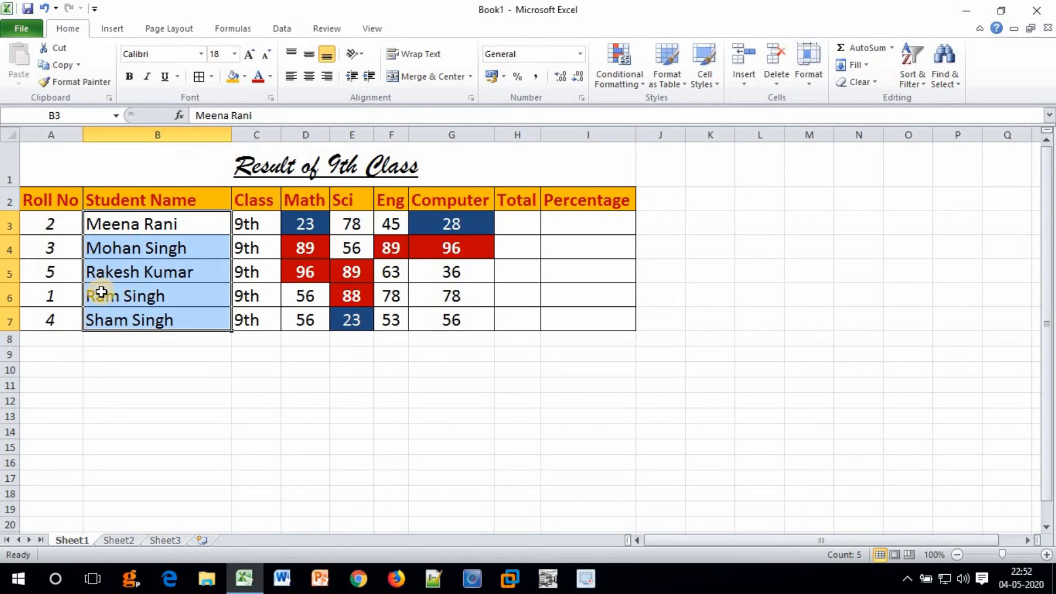
Sort the whole table by Computer marks smallest to largest, so 28 comes first and 96 last.
drag(94, 233, 100, 312)
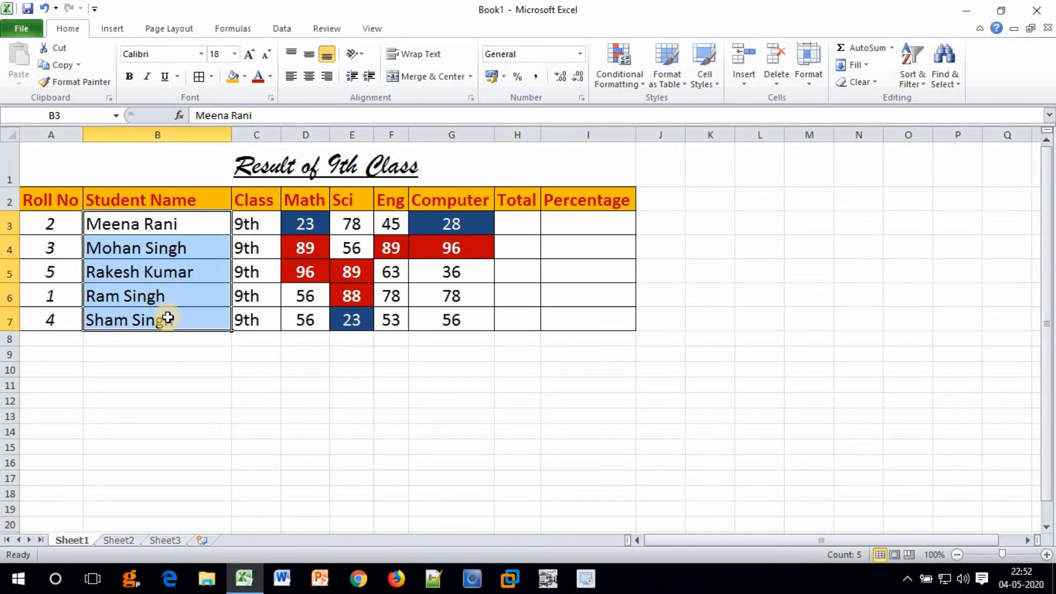
drag(458, 223, 457, 333)
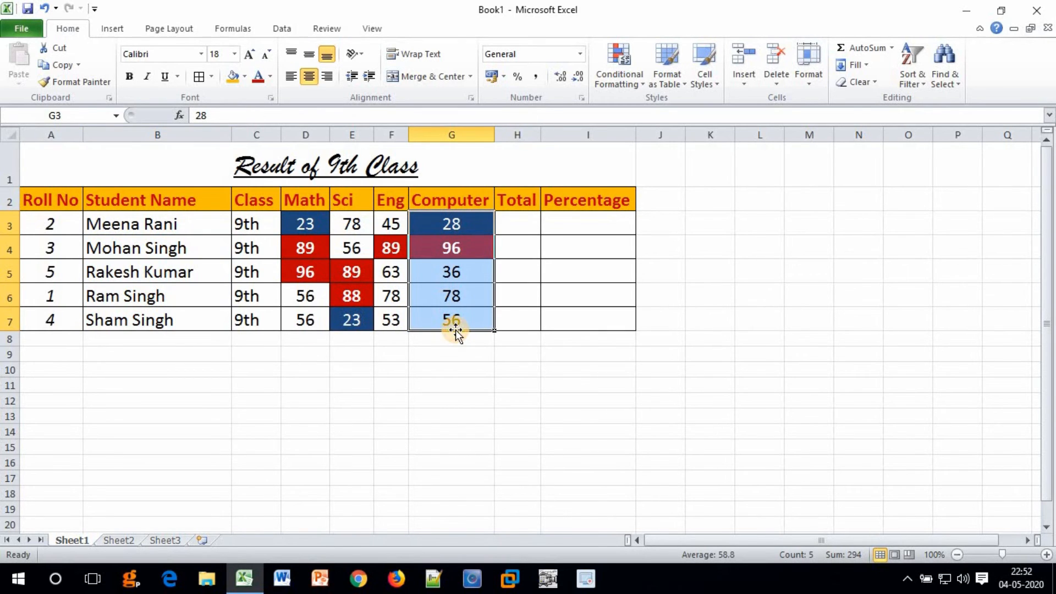
click(912, 84)
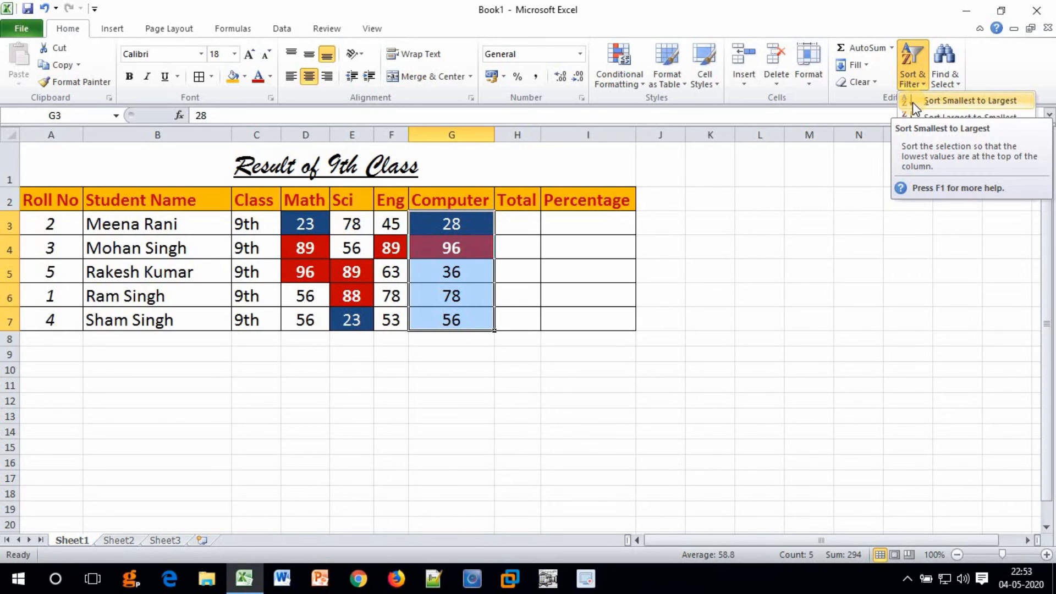
click(912, 101)
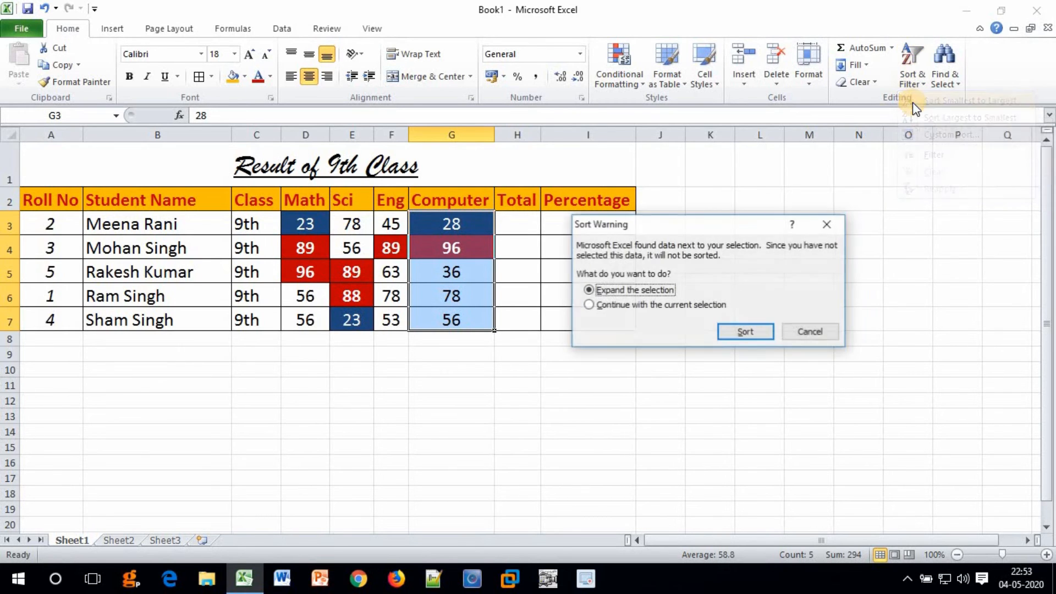
click(745, 333)
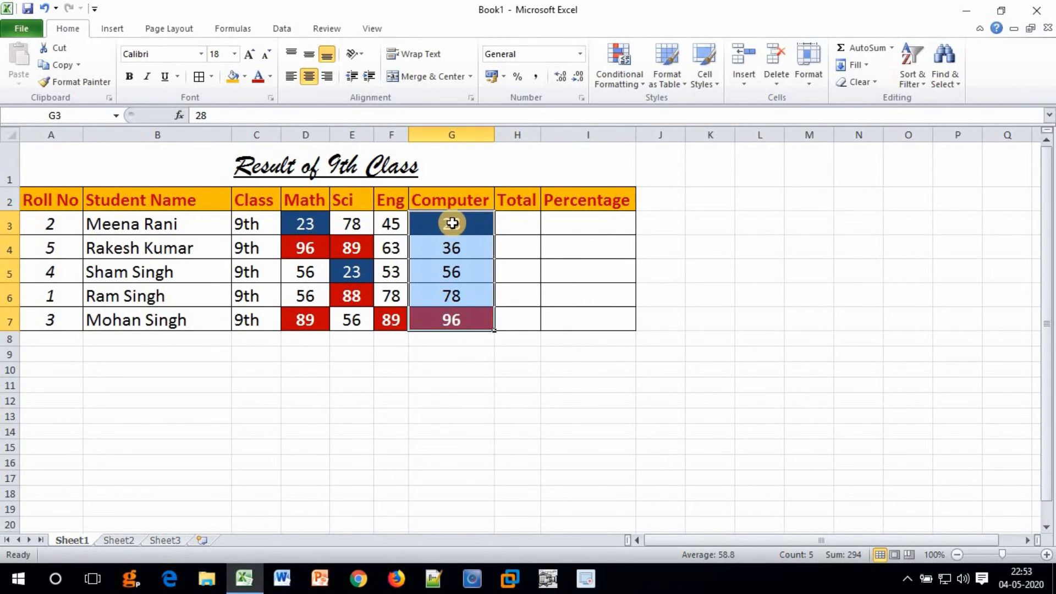
drag(452, 220, 452, 316)
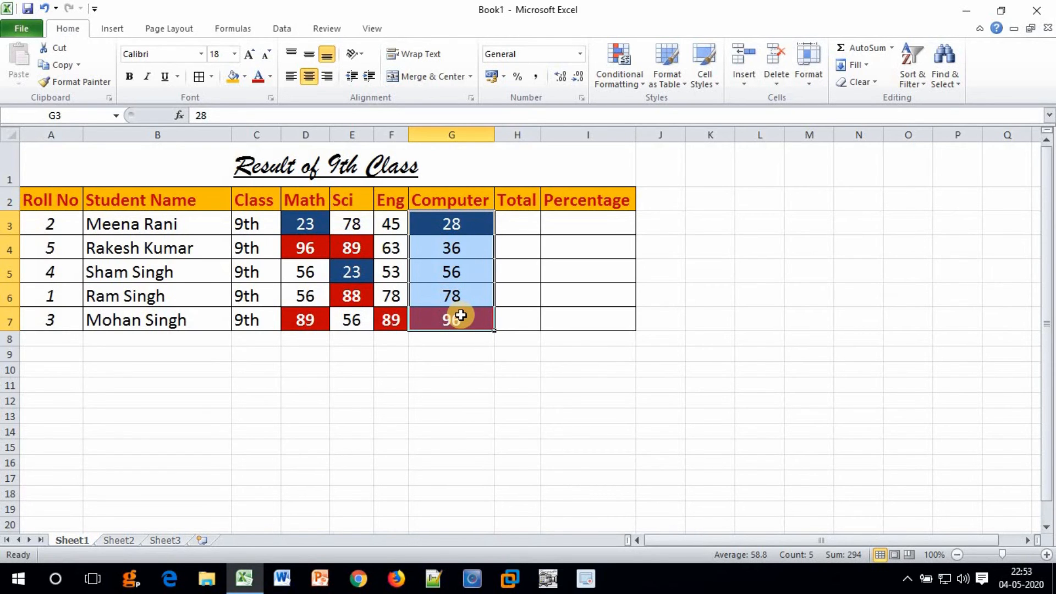
Re-sort the whole table by Computer marks largest to smallest, putting 96 first and 28 last.
click(919, 86)
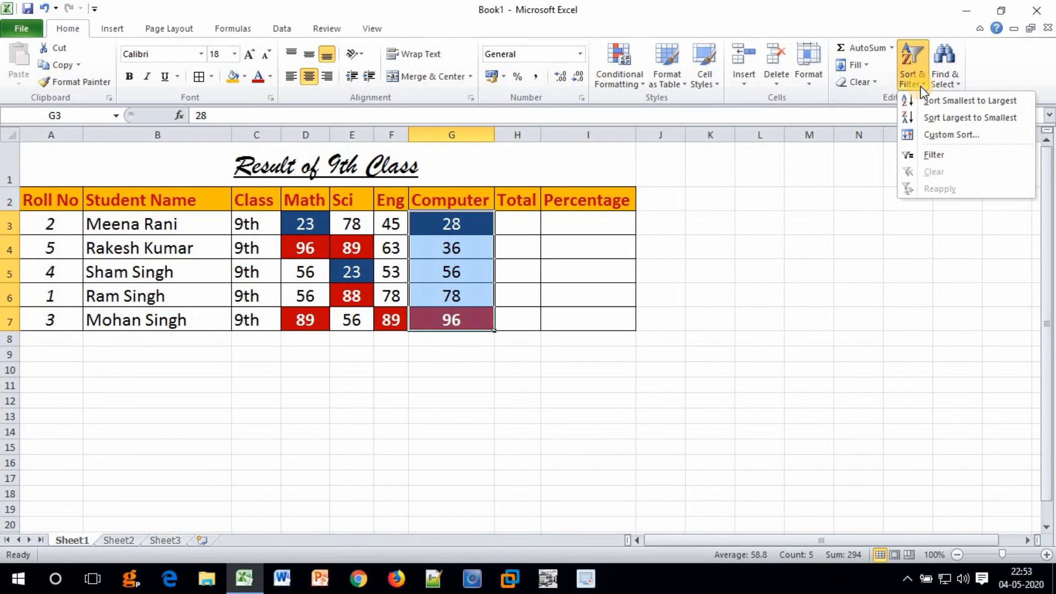
click(920, 121)
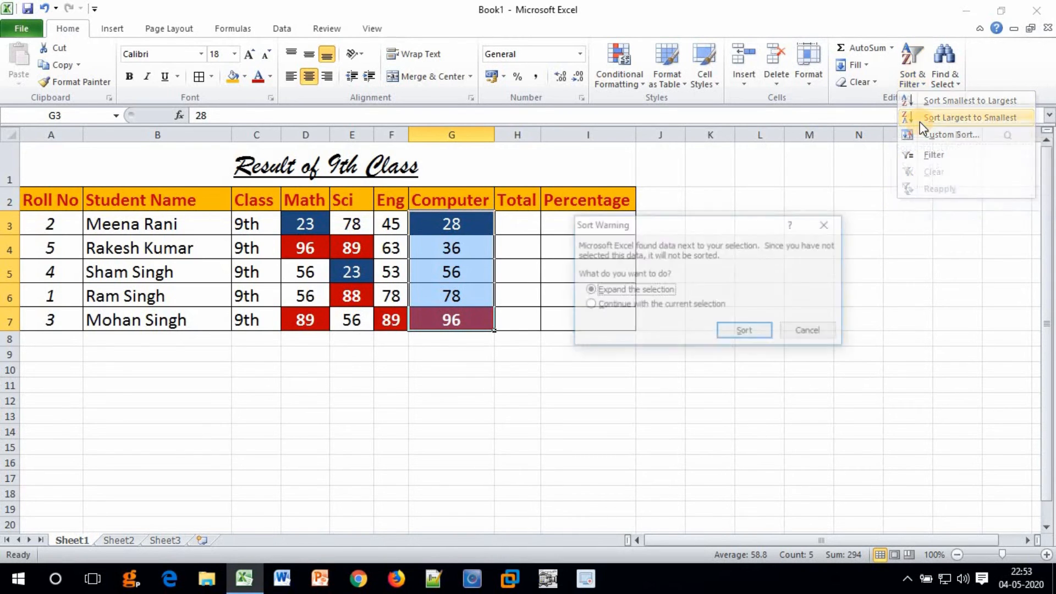
click(745, 332)
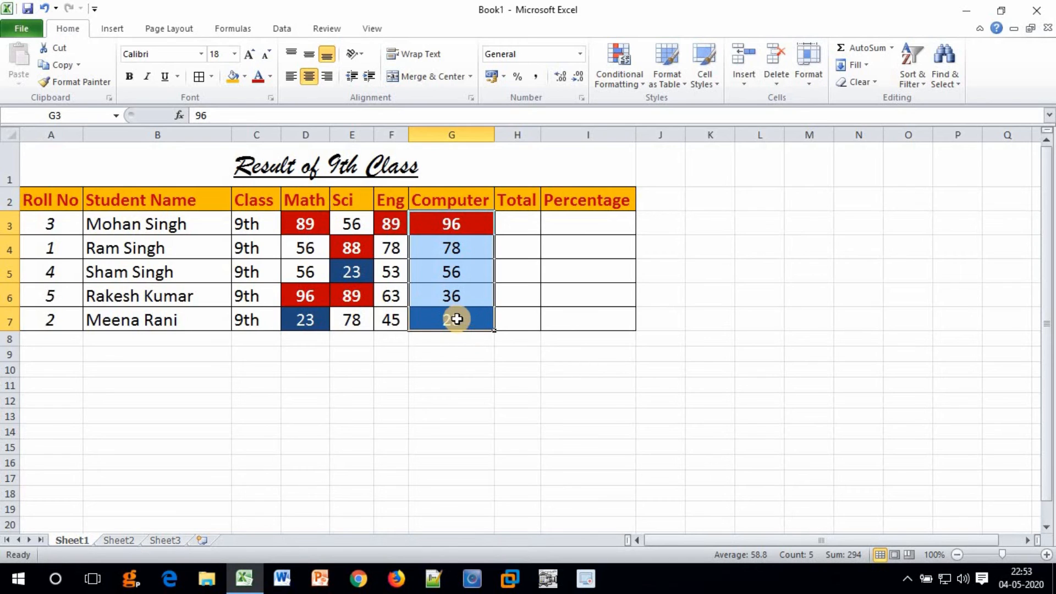
click(438, 226)
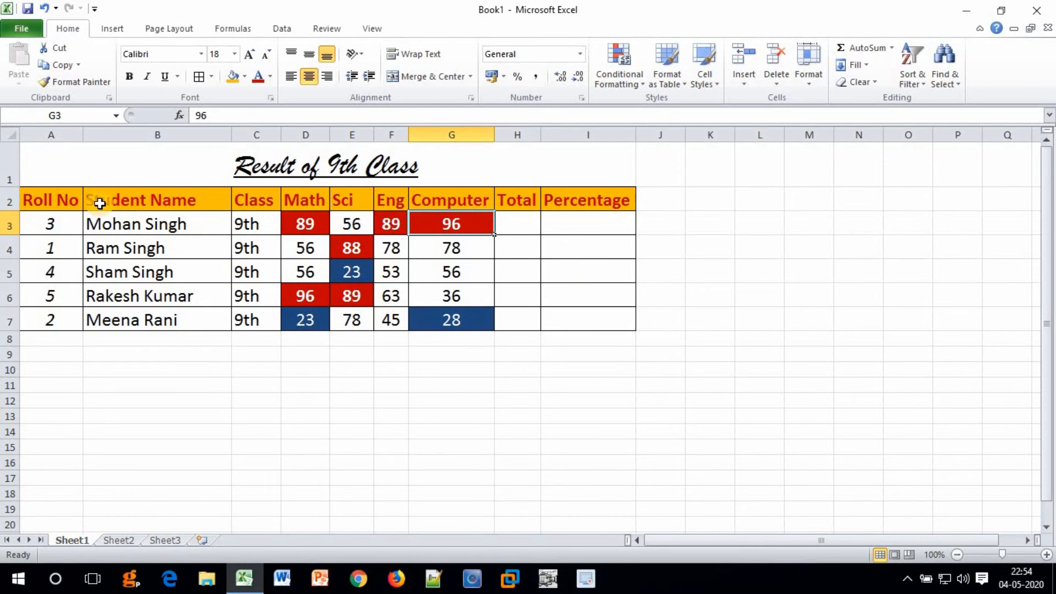
Turn on AutoFilter for the header row A2:I2, from Roll No to Percentage.
drag(34, 199, 587, 199)
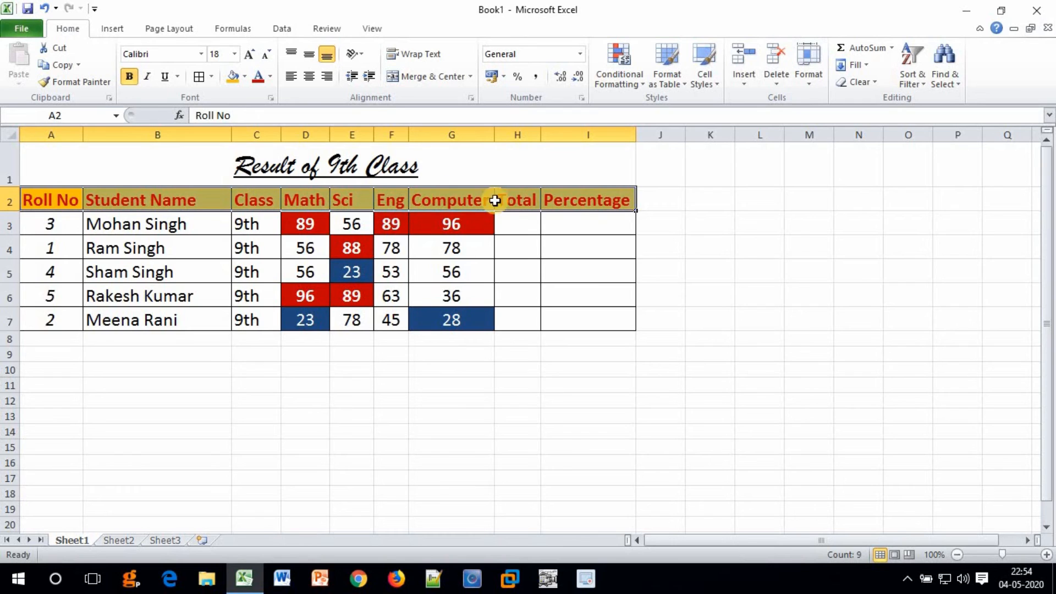
click(924, 80)
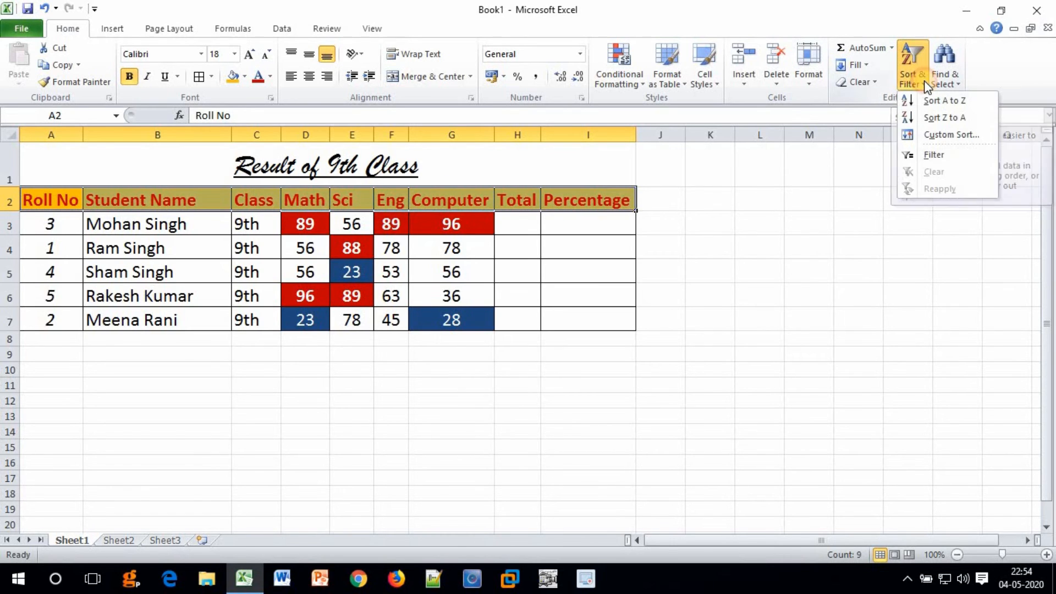
click(918, 157)
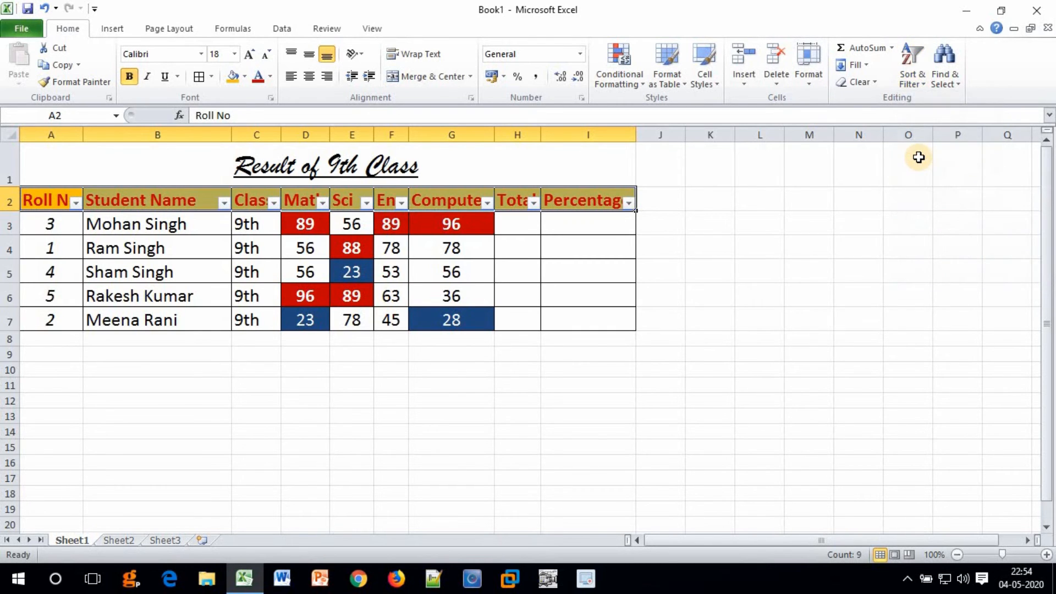
click(144, 202)
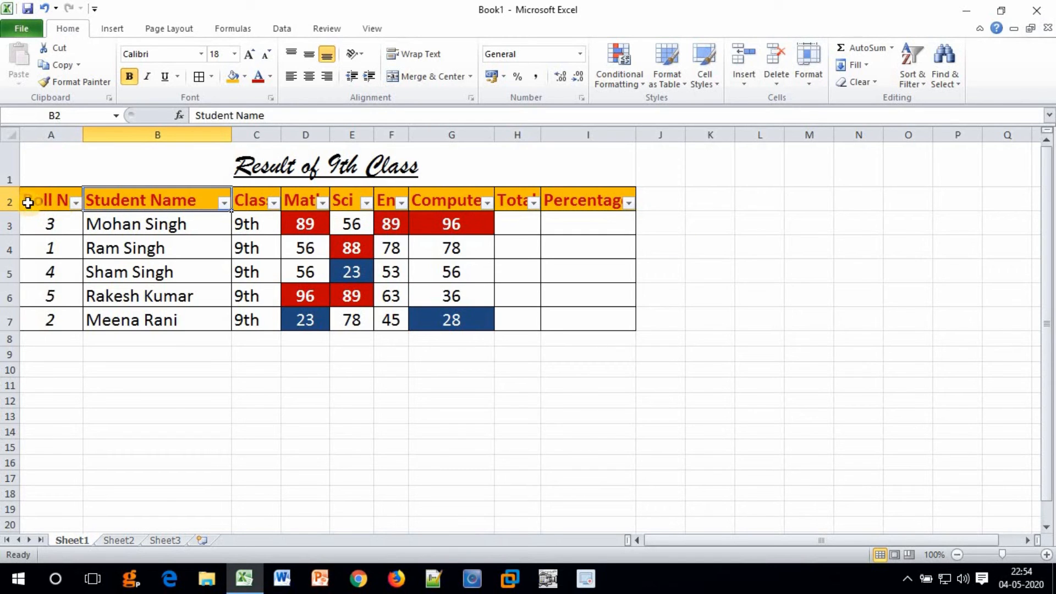
click(588, 211)
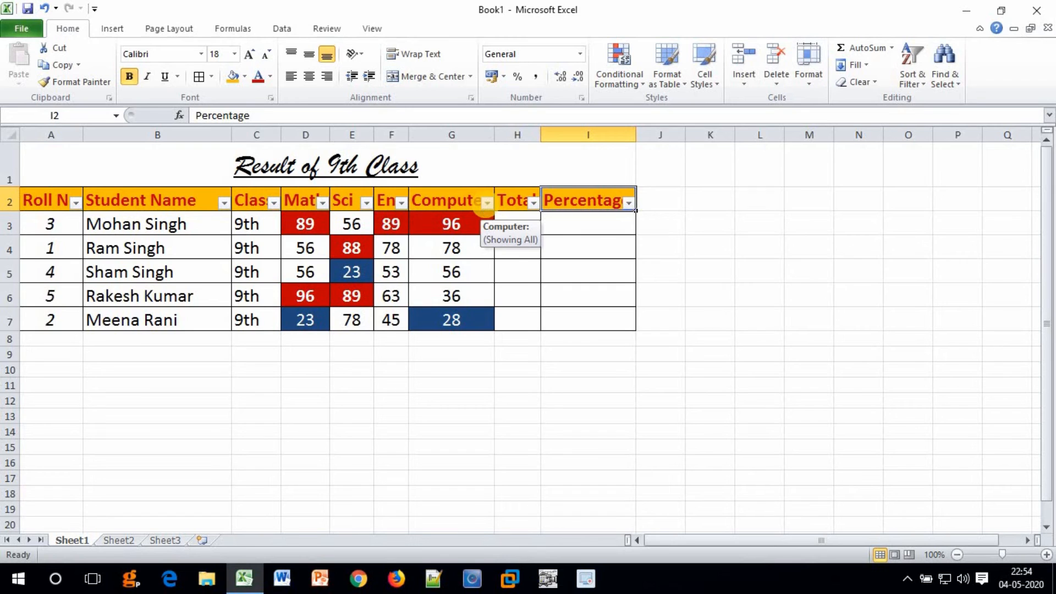
Filter the Computer column by unticking 28, 36 and 56, leaving only 78 and 96.
click(486, 203)
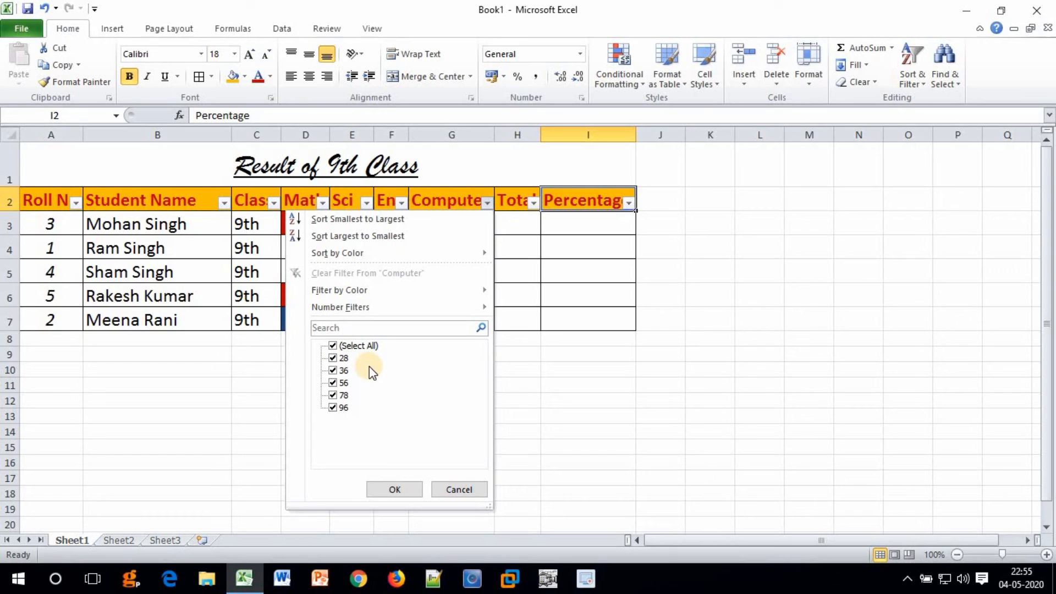
click(332, 358)
click(332, 370)
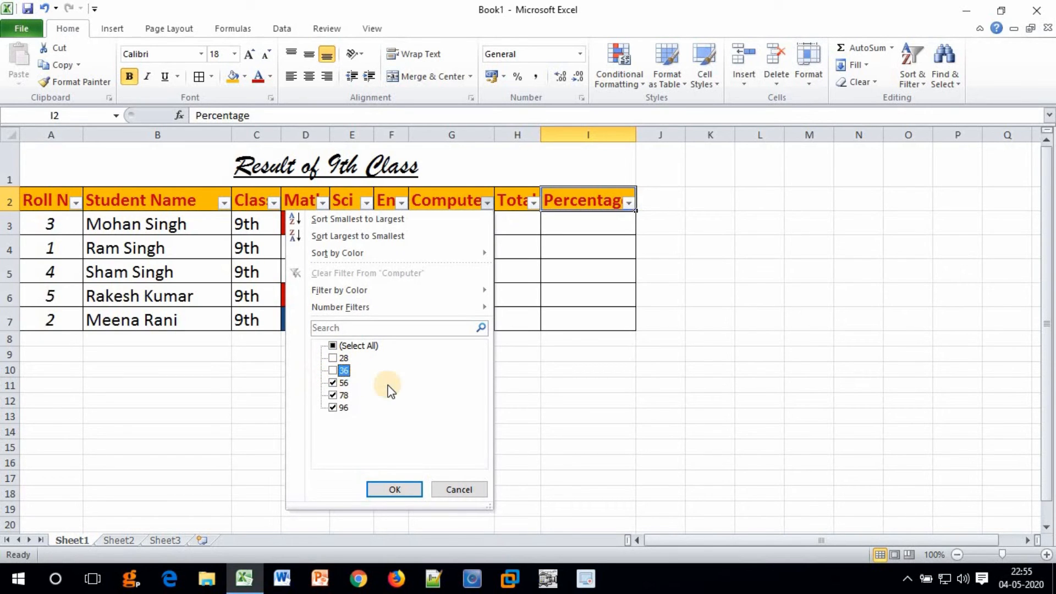
click(332, 383)
click(333, 407)
click(394, 489)
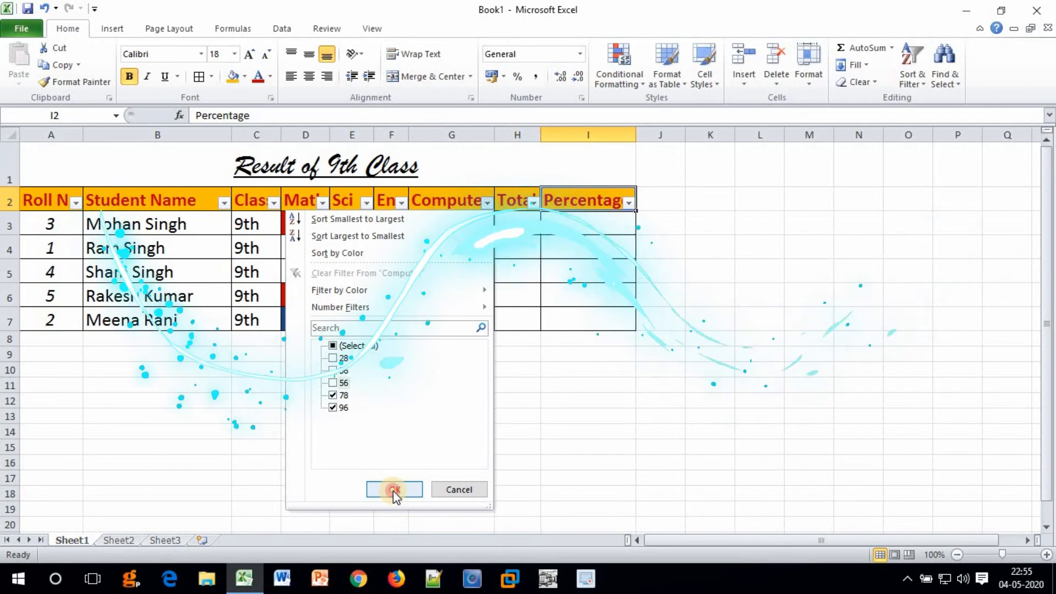
click(368, 358)
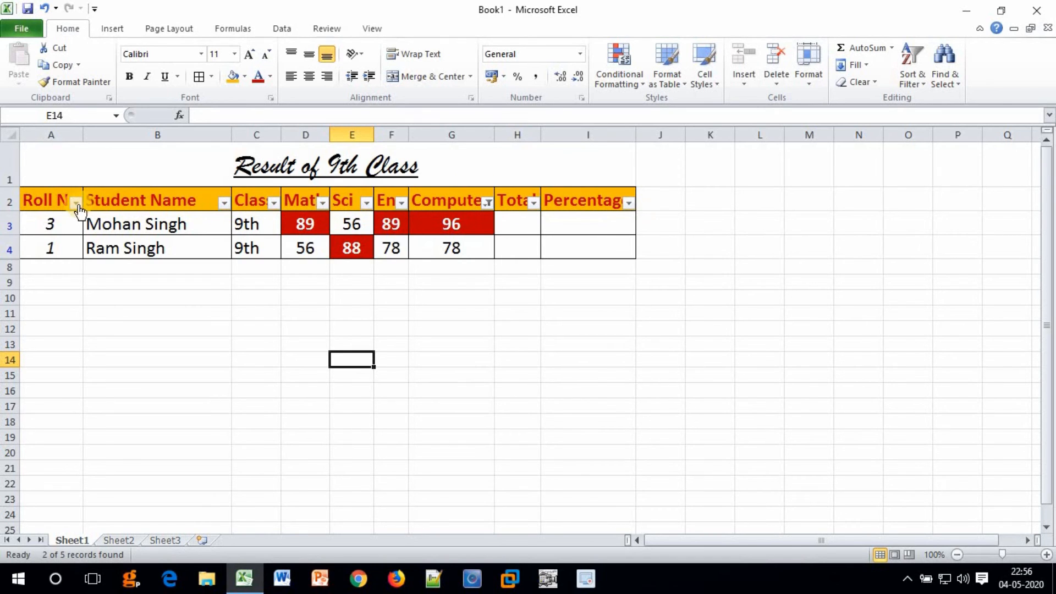
Clear the Computer filter so all five student rows show again.
mouse_move(488, 212)
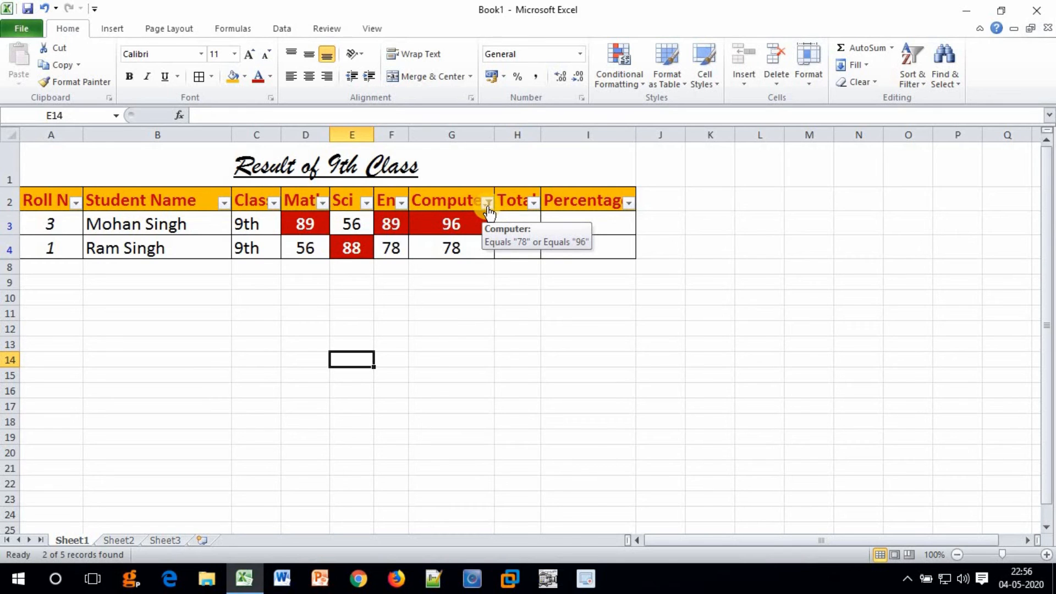
click(487, 205)
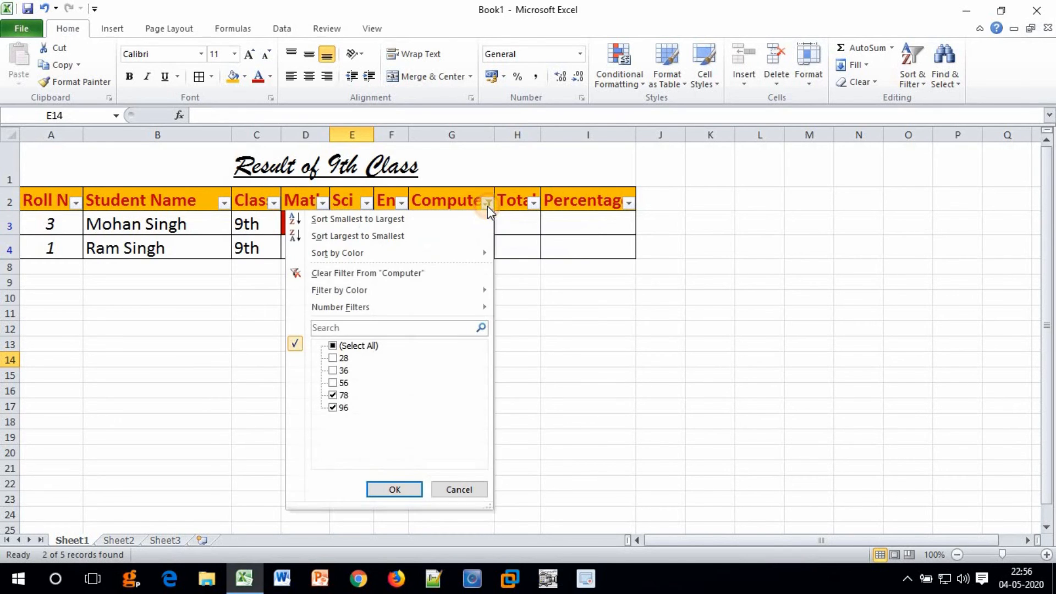
click(332, 345)
click(407, 274)
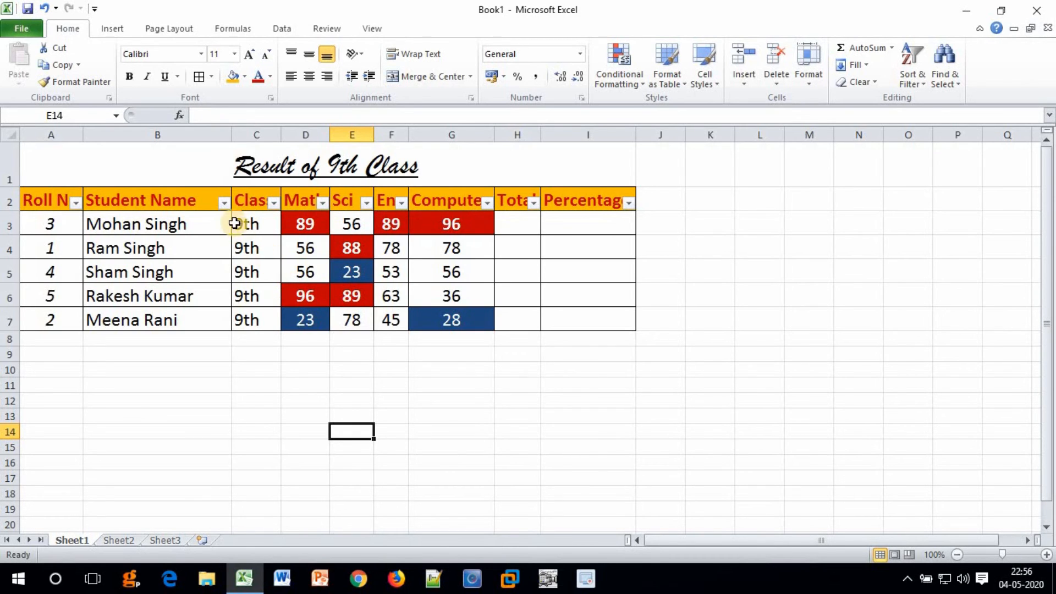
Filter Student Name by unticking three names, leaving only two students shown.
click(224, 204)
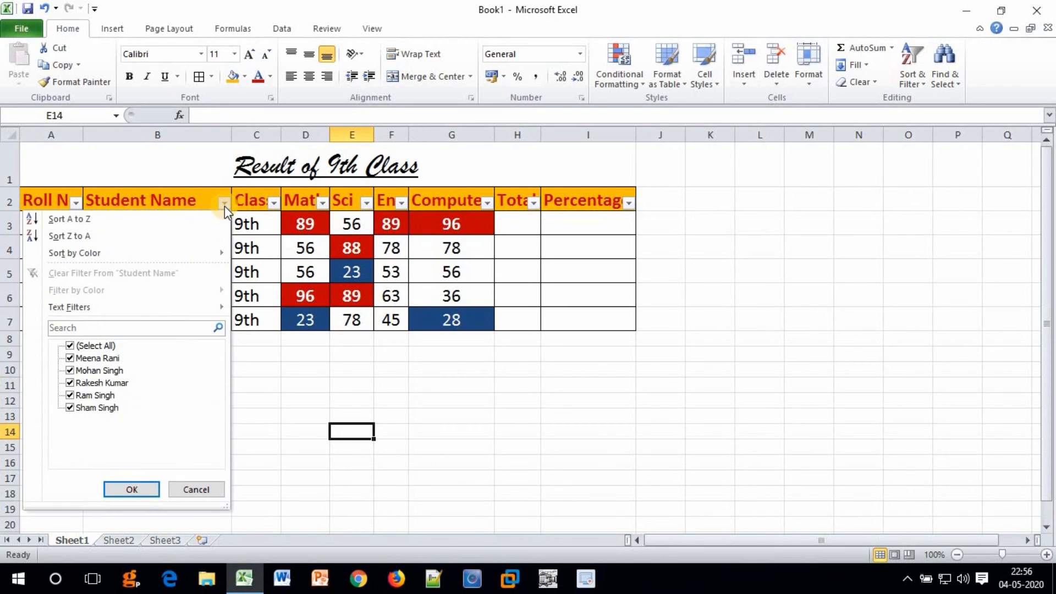
click(177, 326)
click(157, 328)
click(71, 382)
click(70, 395)
click(70, 407)
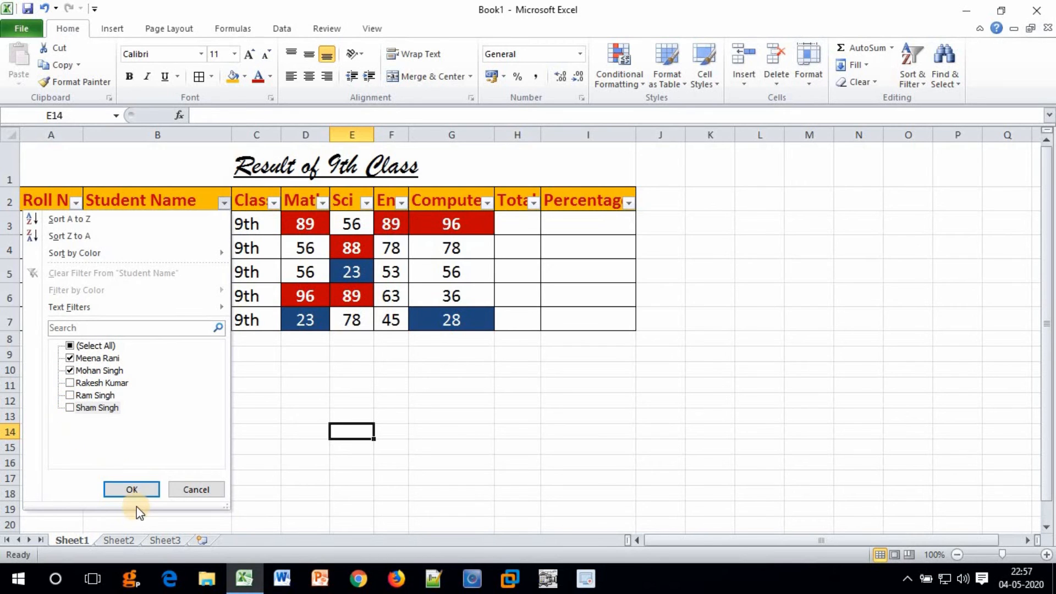
click(132, 489)
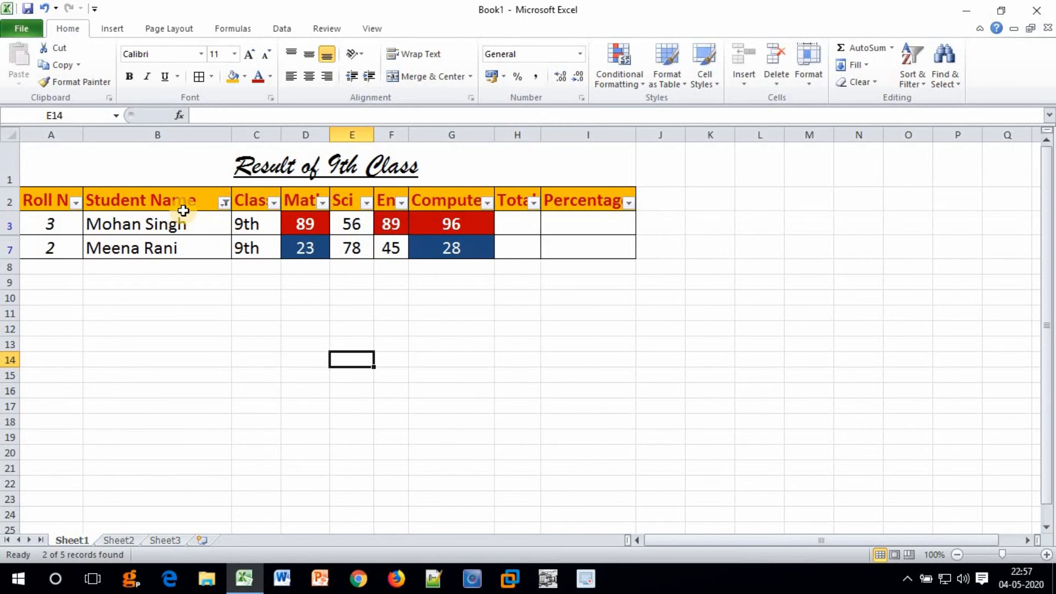
Tick every name in the Student Name filter so all five students show again.
click(224, 202)
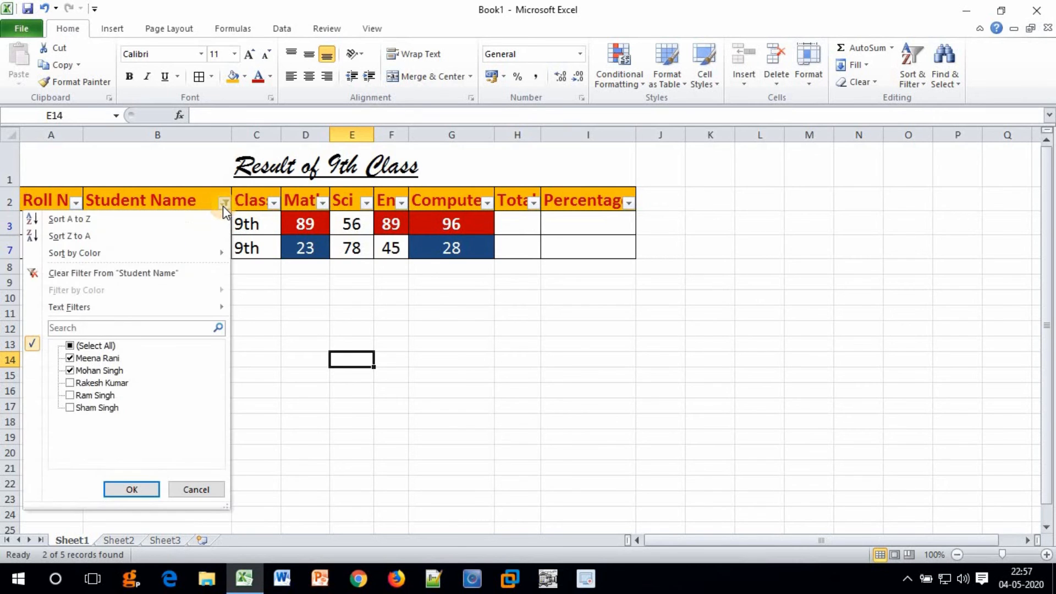
click(68, 346)
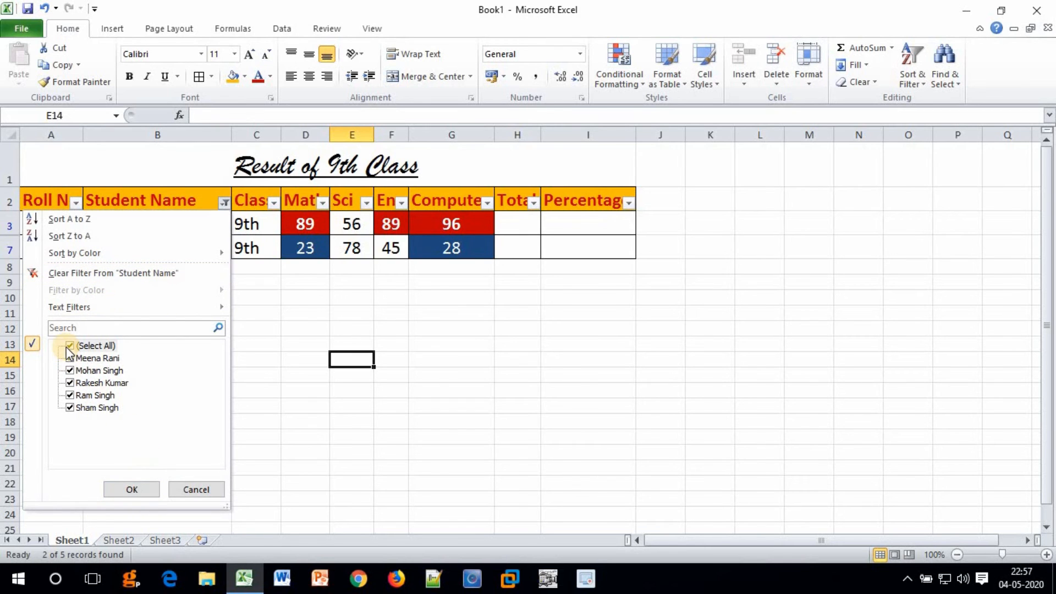
click(130, 490)
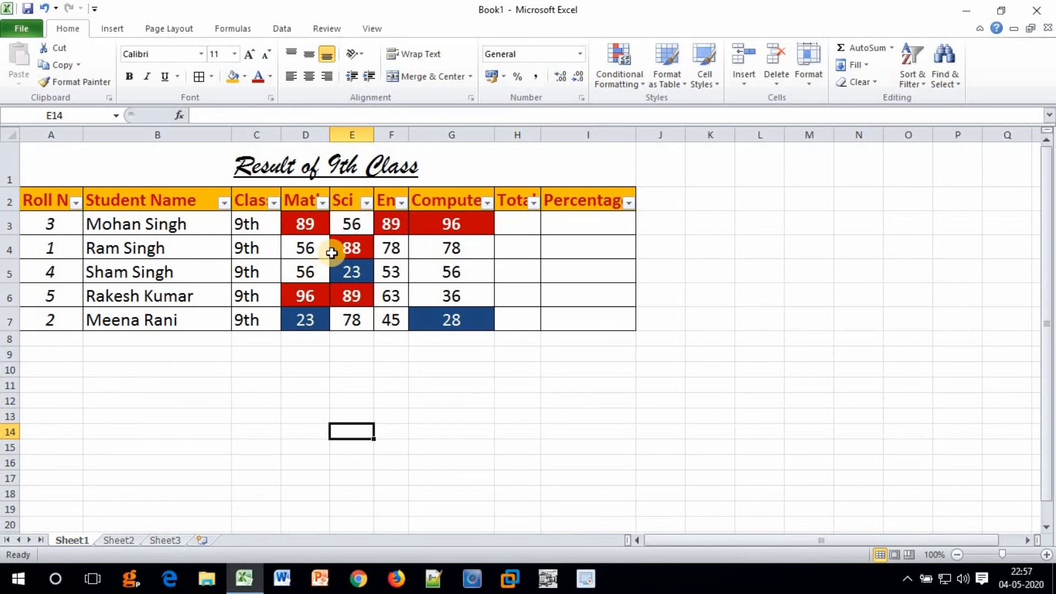
click(486, 202)
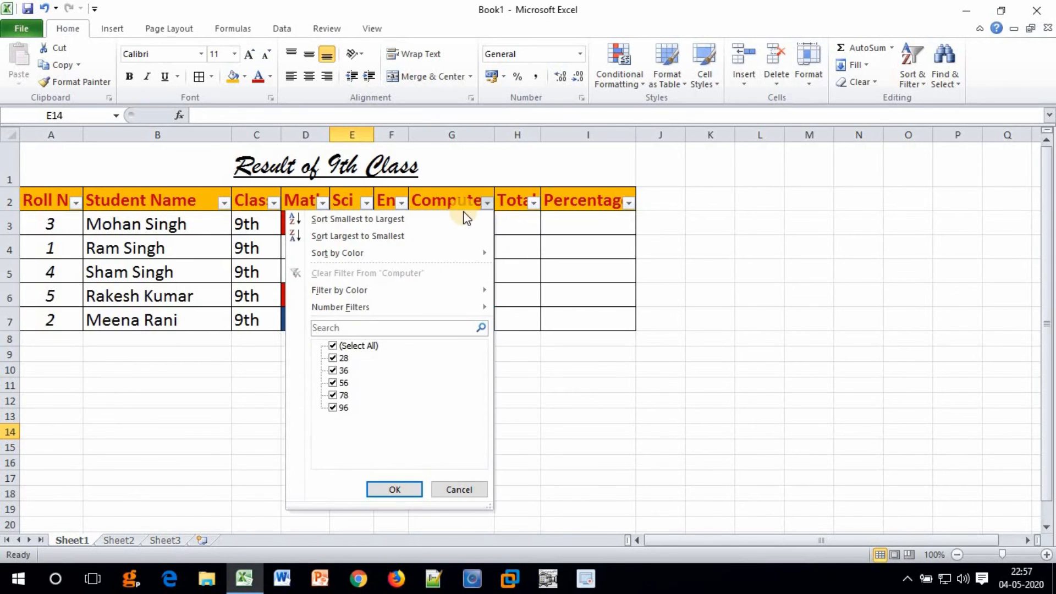
Apply a Number Filter 'is greater than 50' on Computer, leaving marks 96, 78 and 56.
mouse_move(382, 309)
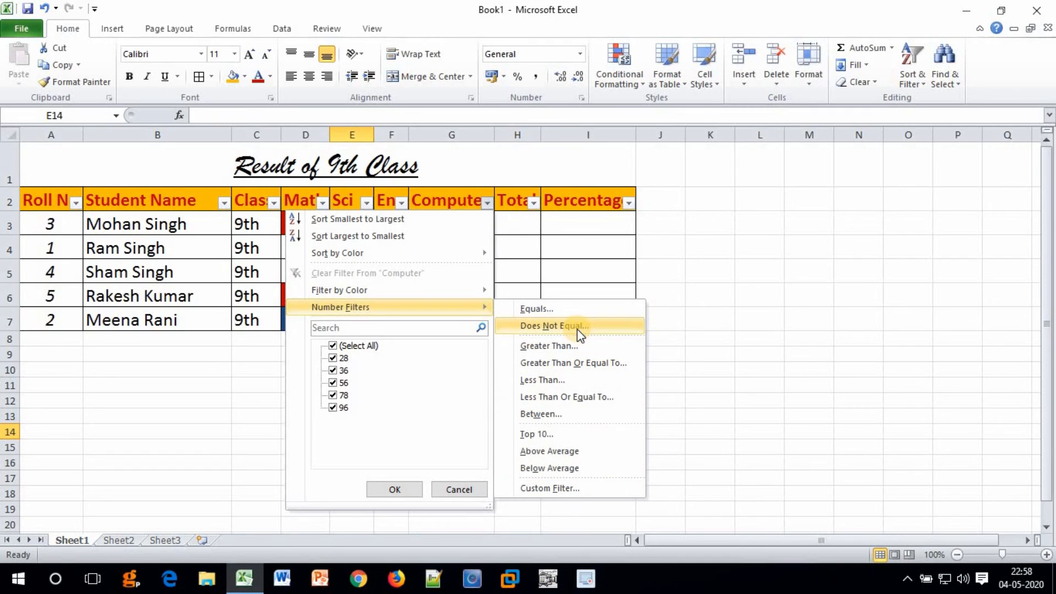
click(552, 347)
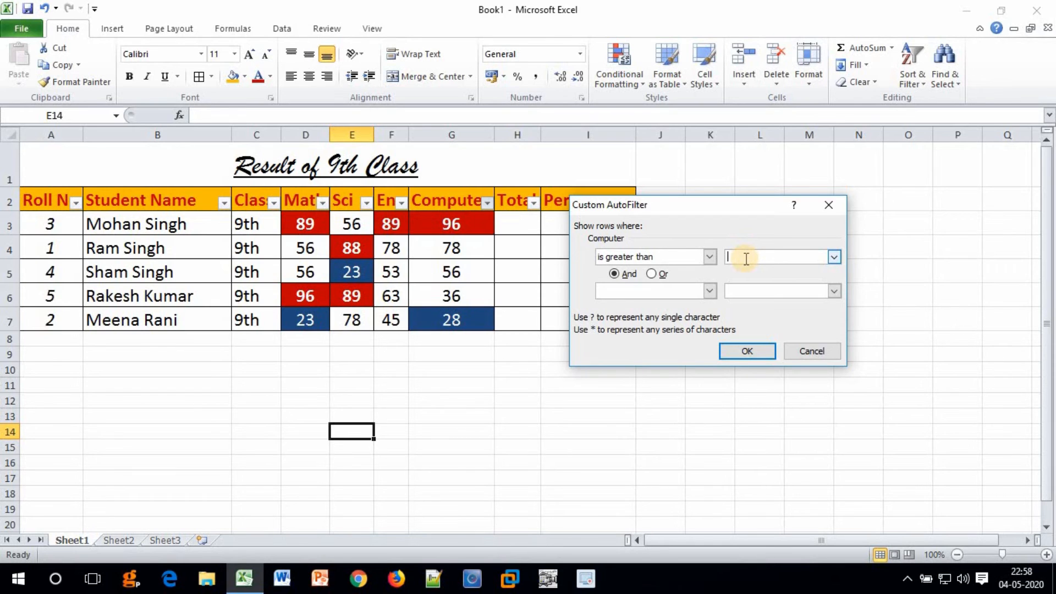
click(709, 256)
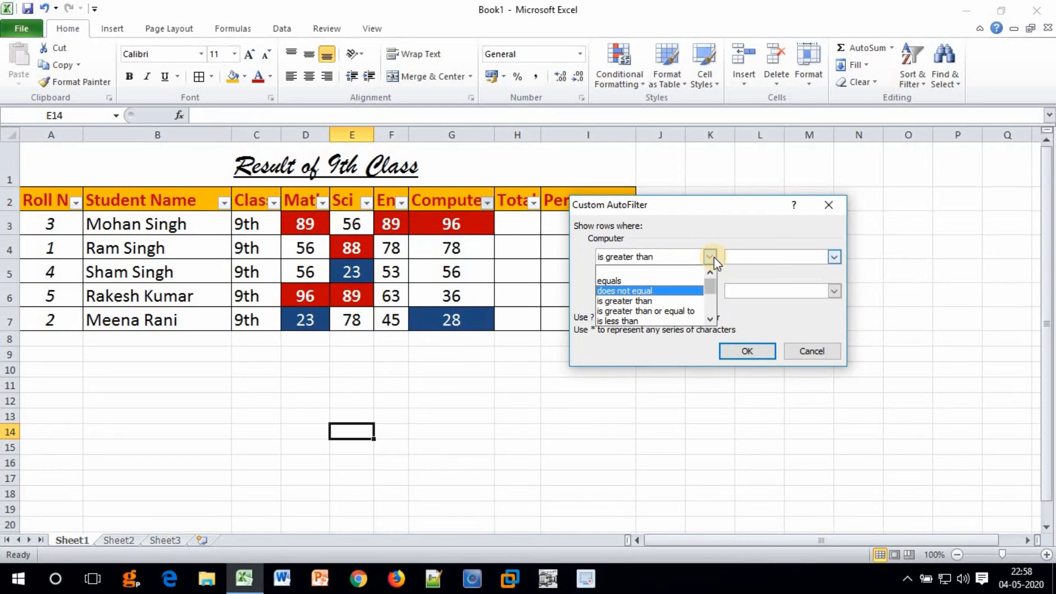
click(709, 256)
click(758, 256)
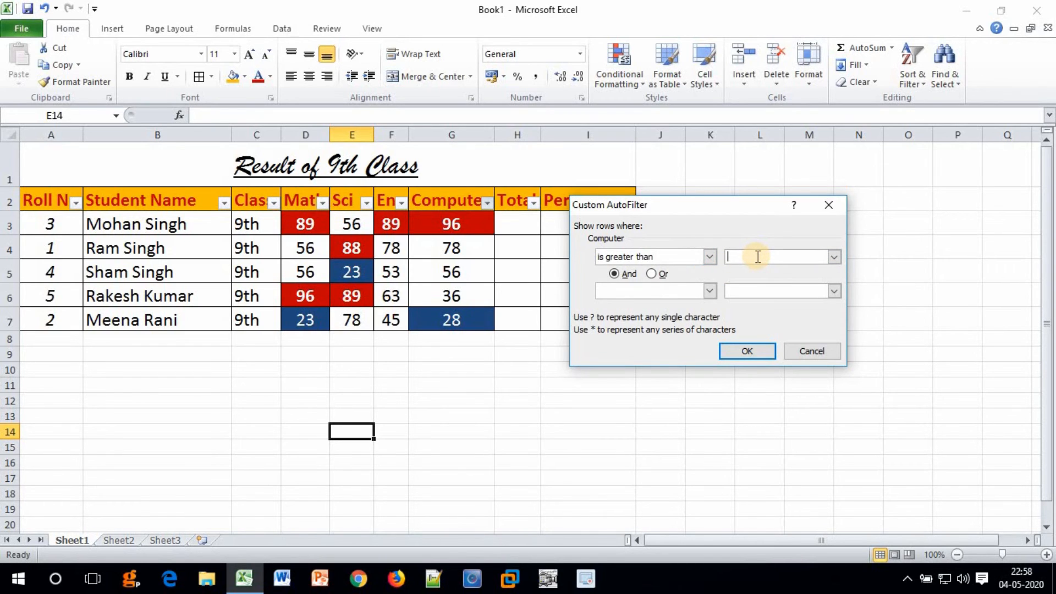
text(50)
click(750, 351)
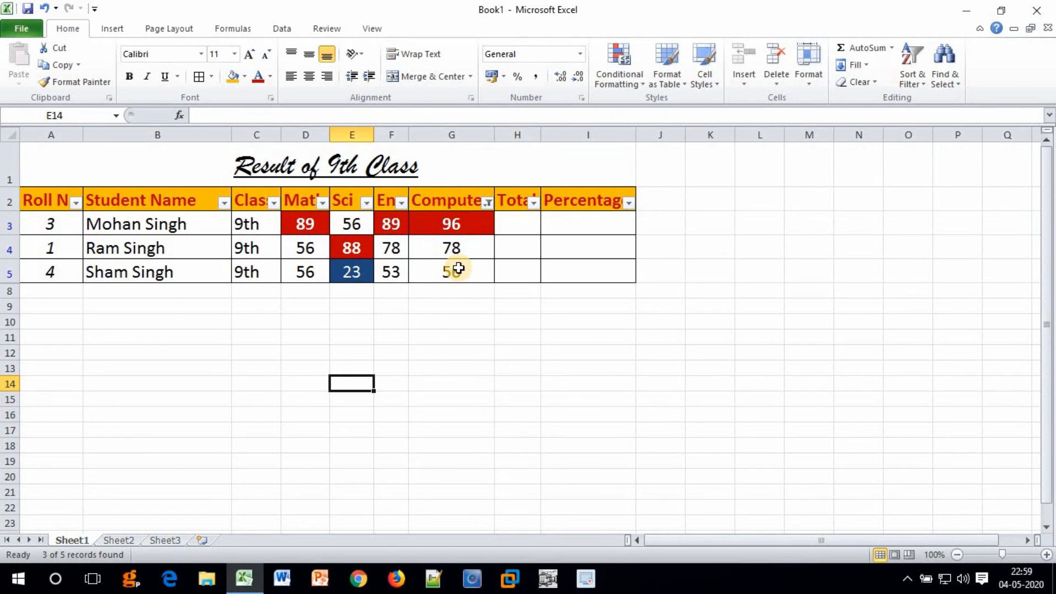
Change the Computer filter to 'less than 50', leaving only the 36 and 28 records.
click(487, 203)
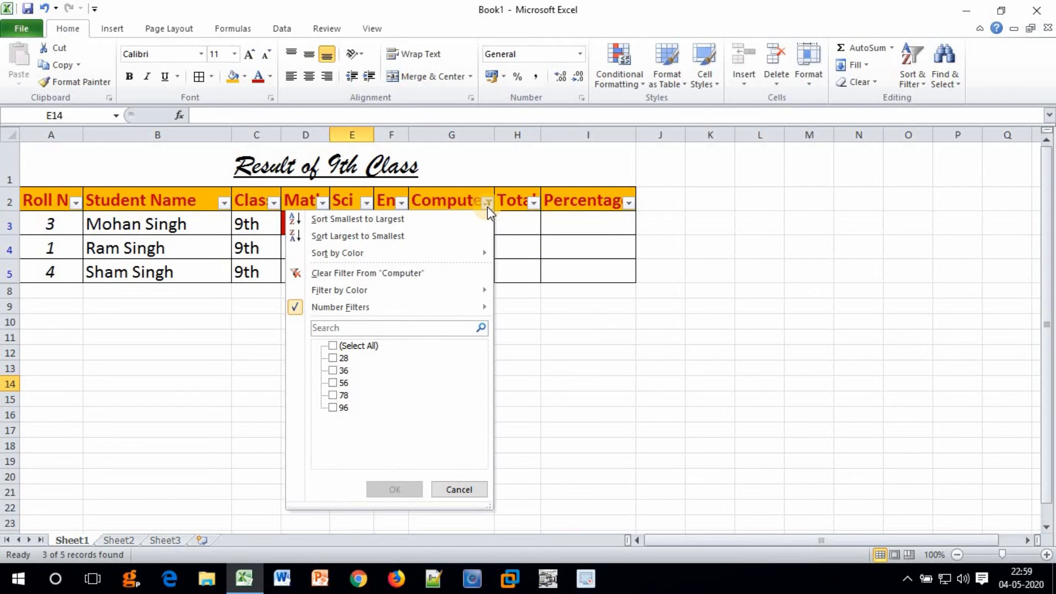
mouse_move(456, 306)
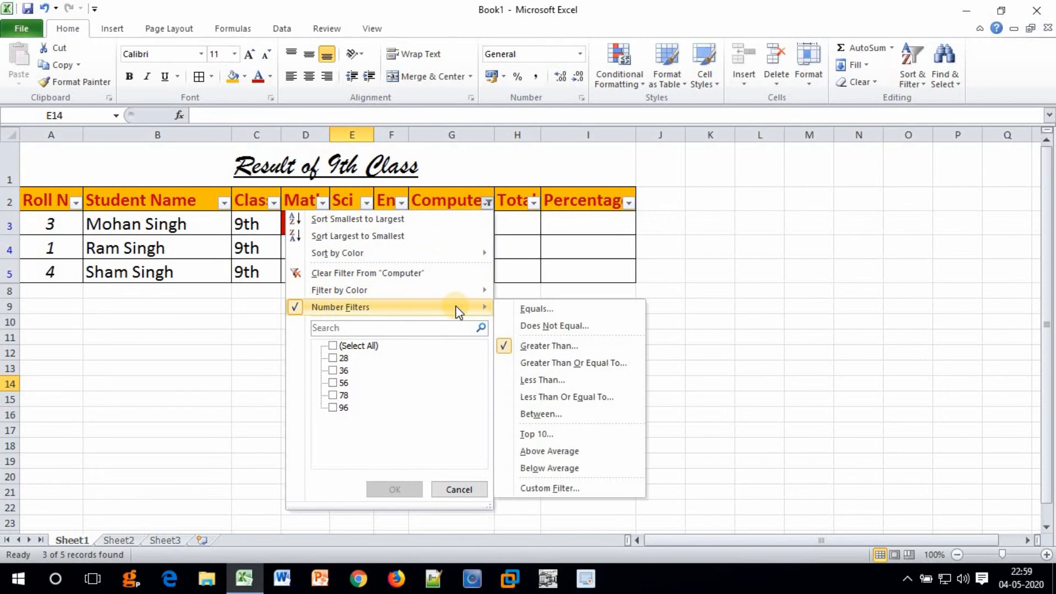
click(537, 380)
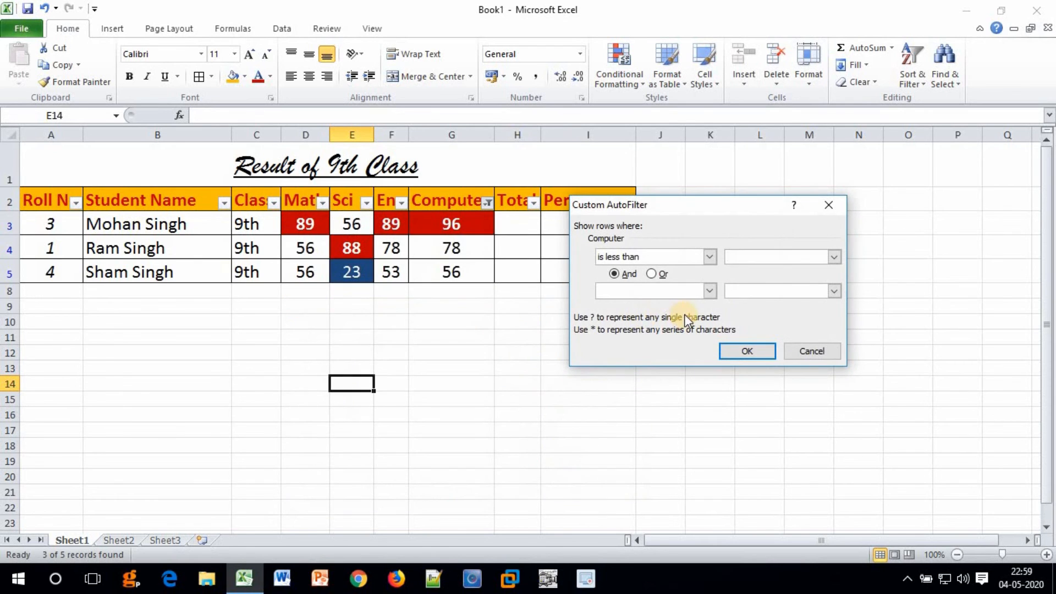
text(50)
click(745, 352)
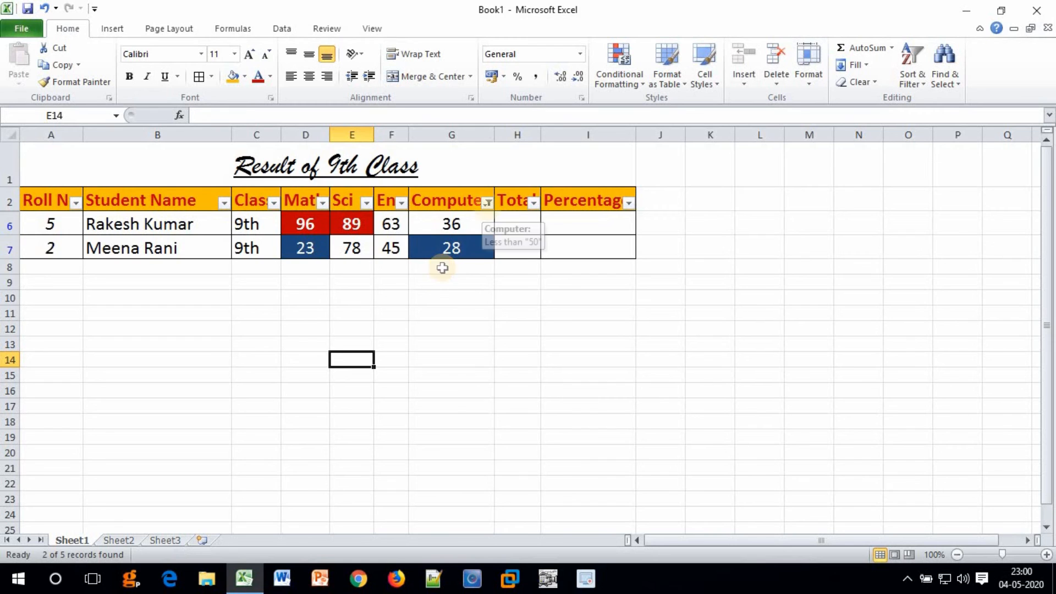
Select all Computer values to restore five rows, then switch off AutoFilter for the table.
click(485, 203)
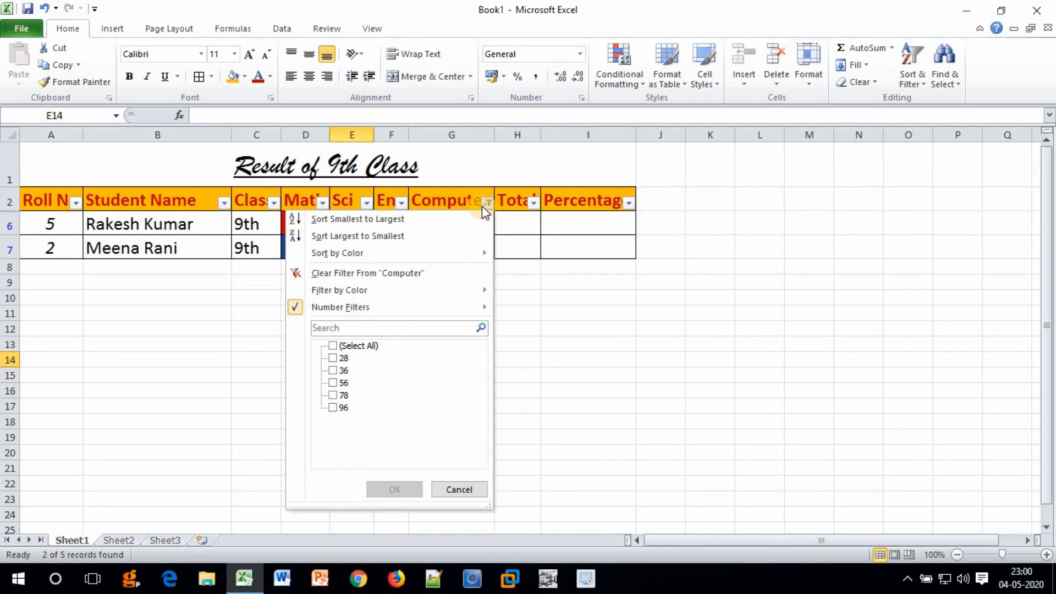
click(333, 344)
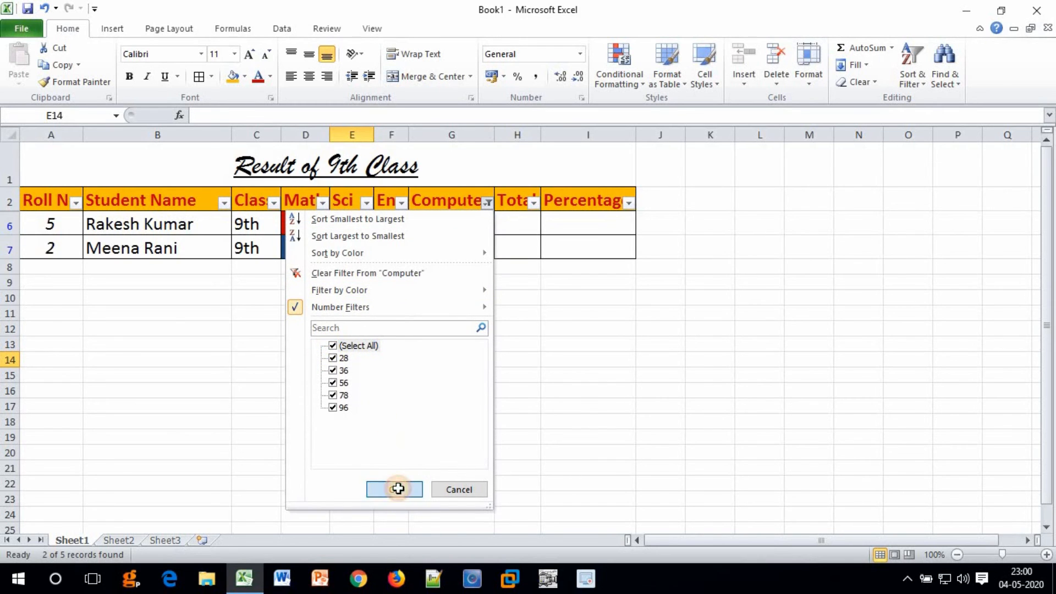
click(394, 488)
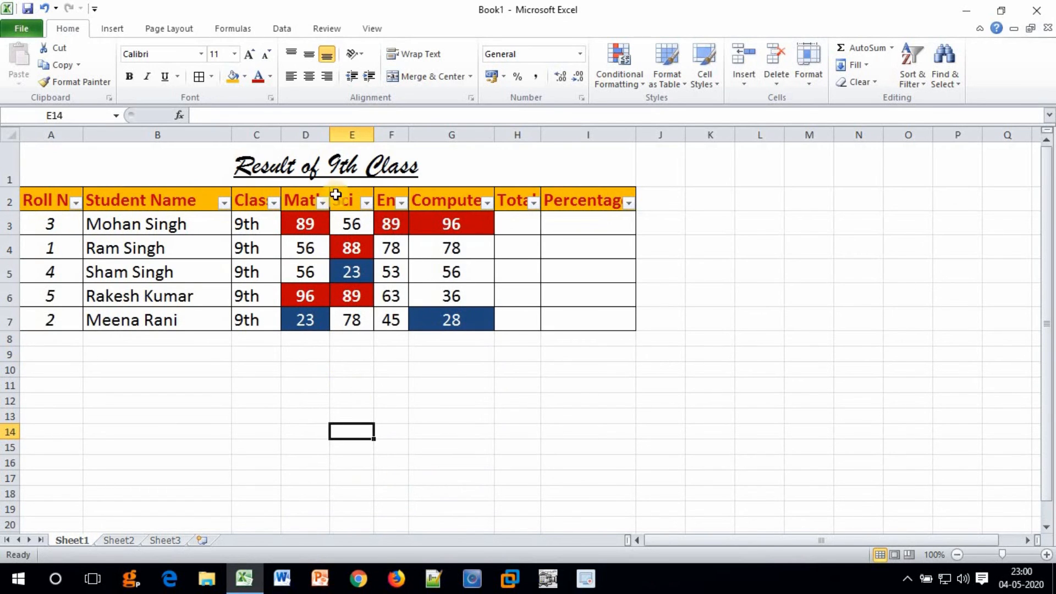
click(912, 85)
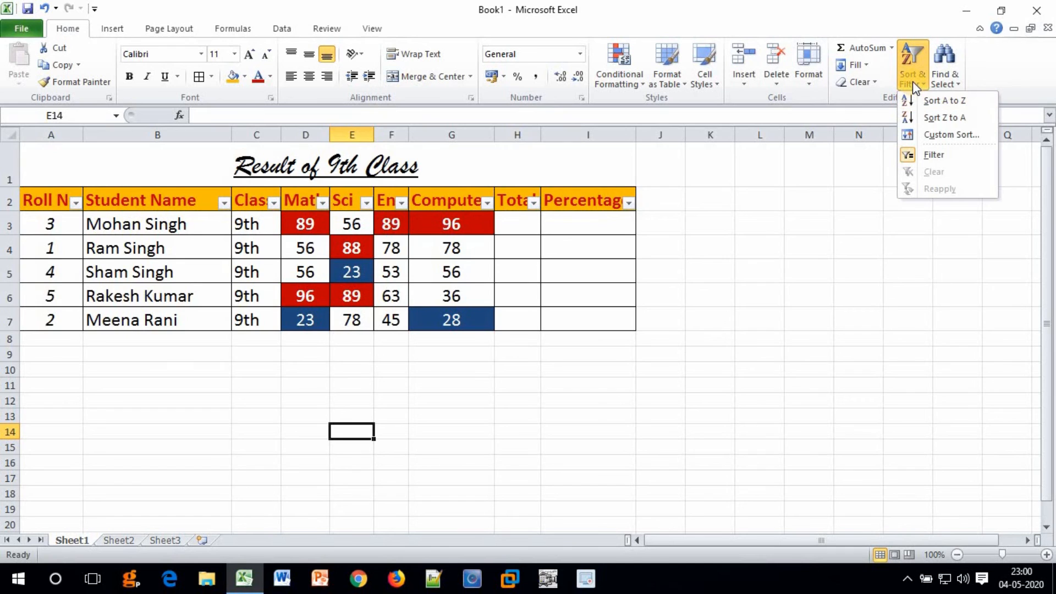
click(912, 154)
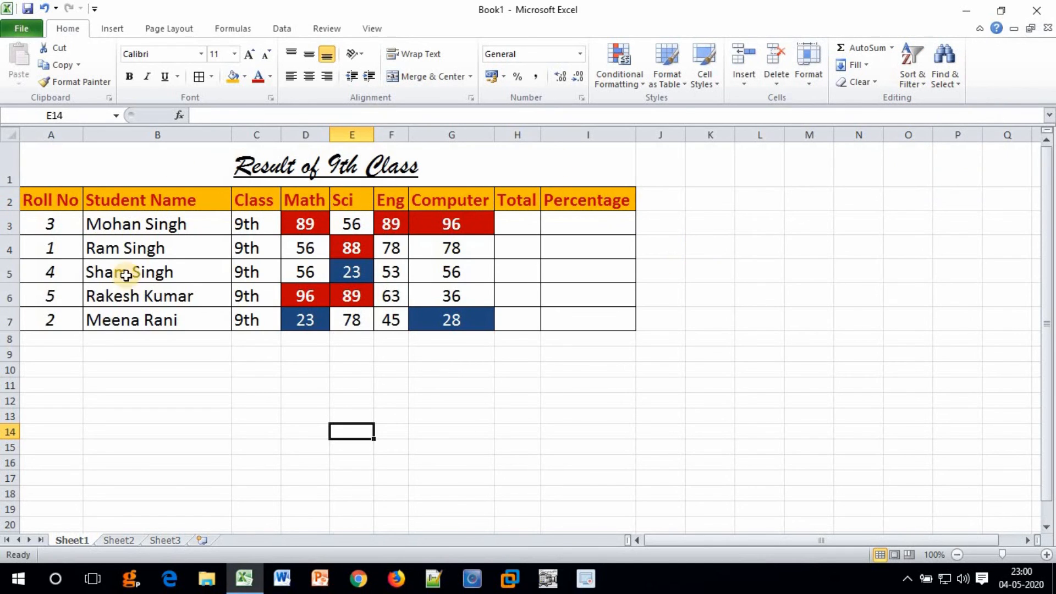
Widen the Total column H and reselect cell H3 for the row total.
click(529, 227)
drag(537, 137, 580, 137)
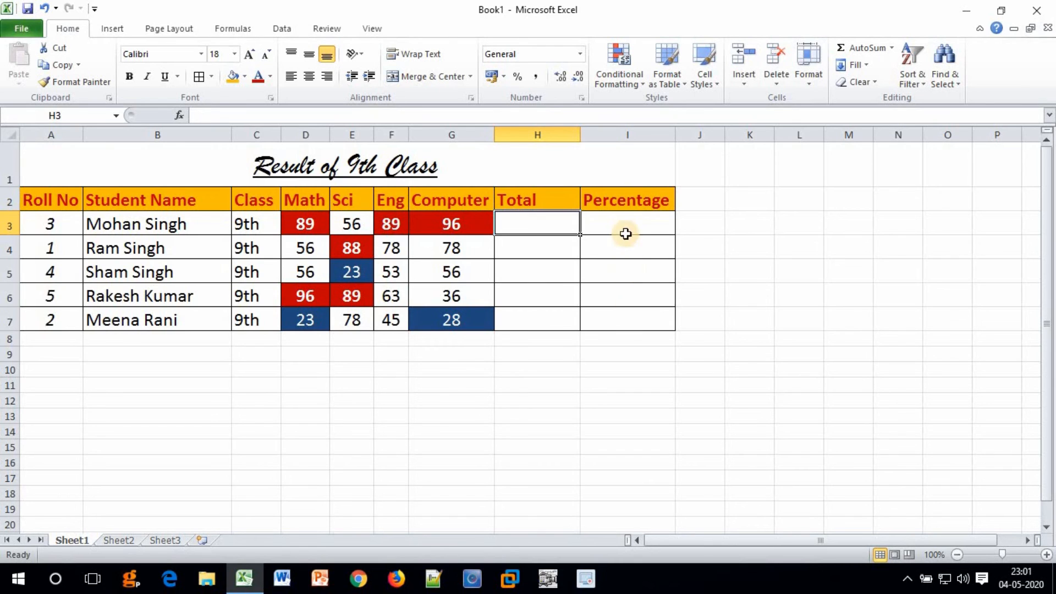
drag(300, 224, 448, 225)
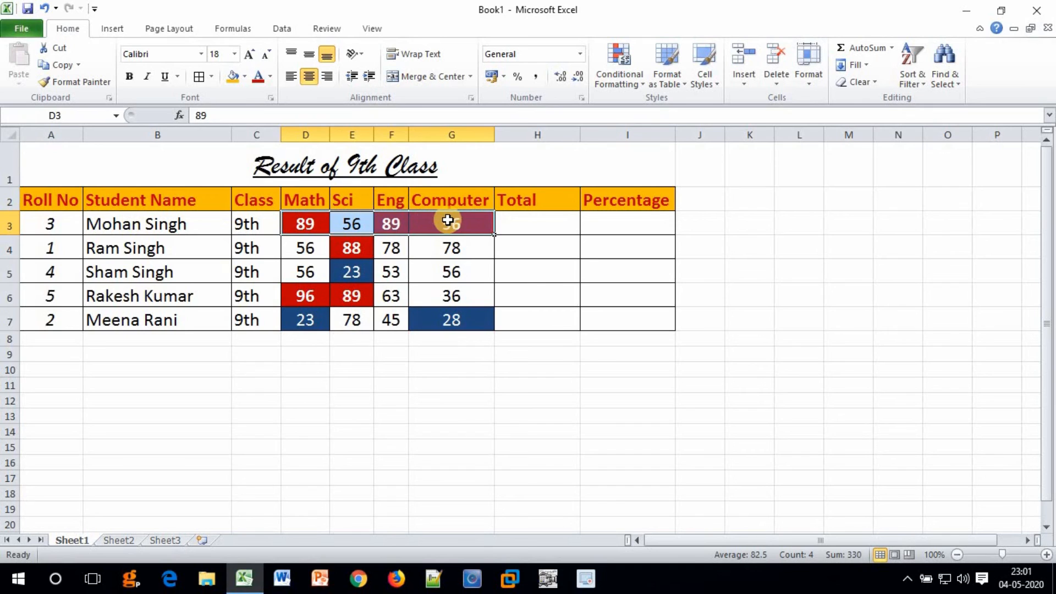
click(530, 222)
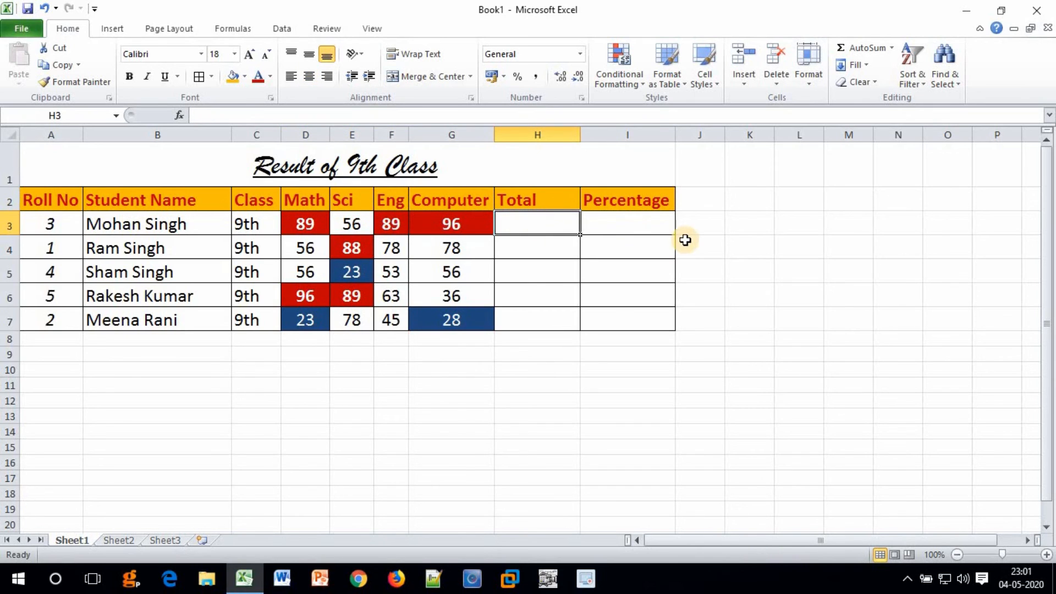
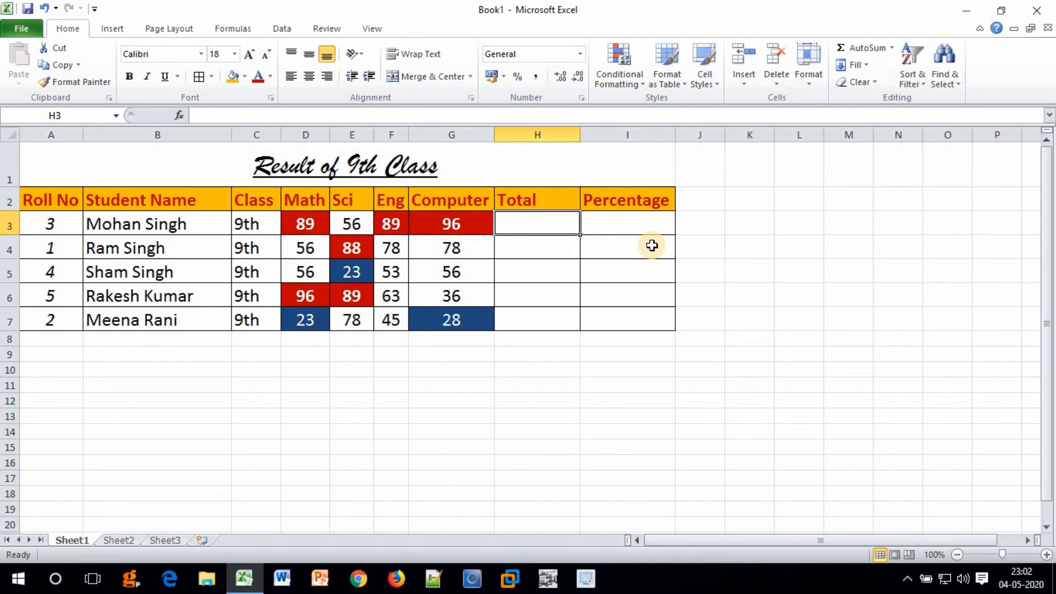
Enter =sum(d3:e3) in H3, giving a row 3 total of 145.
text(=)
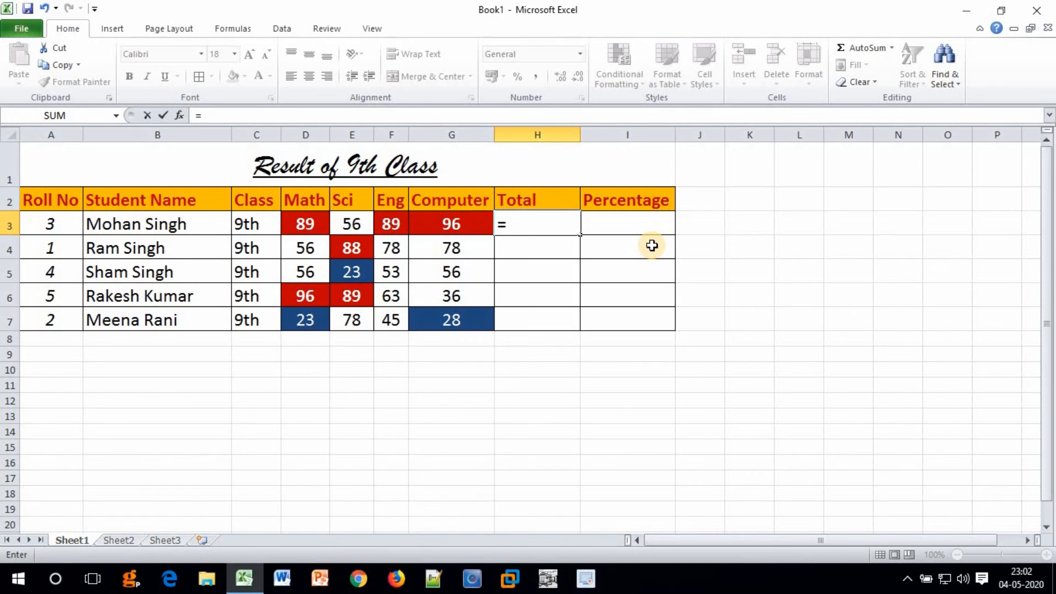
text(sum)
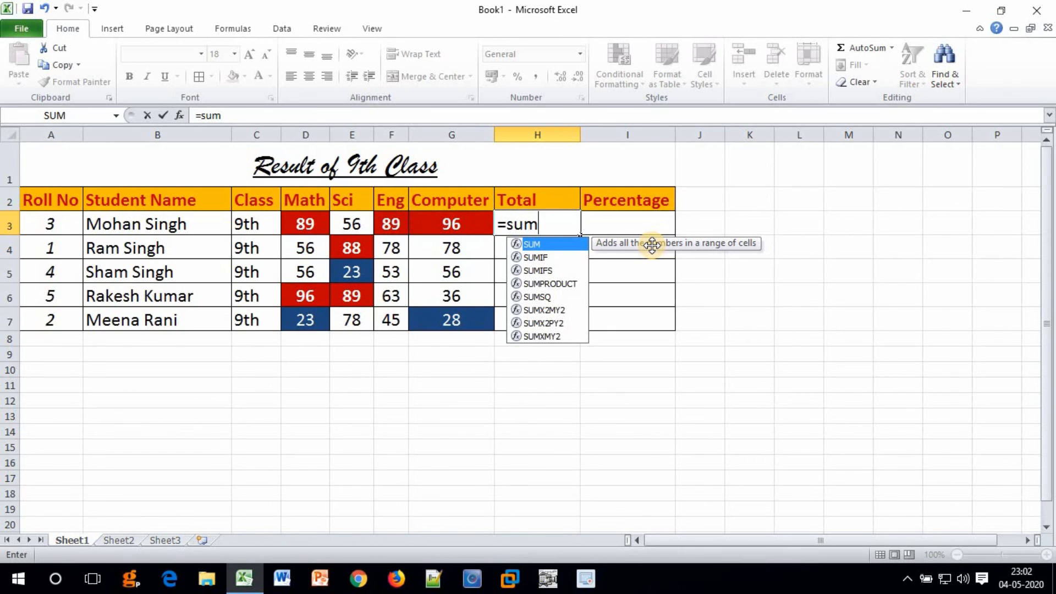
text(()
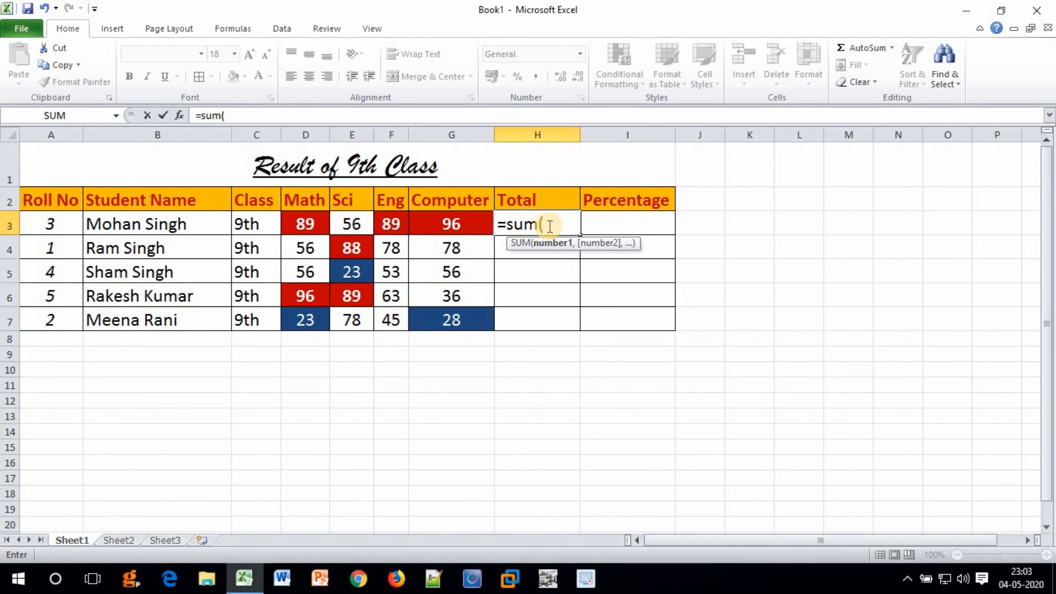
text(d)
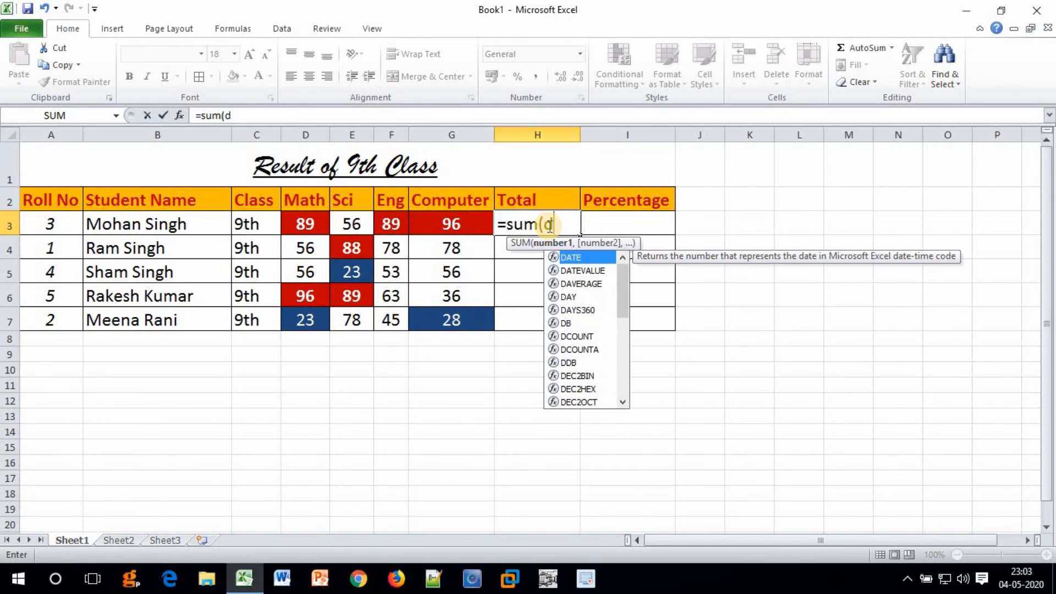
text(3:)
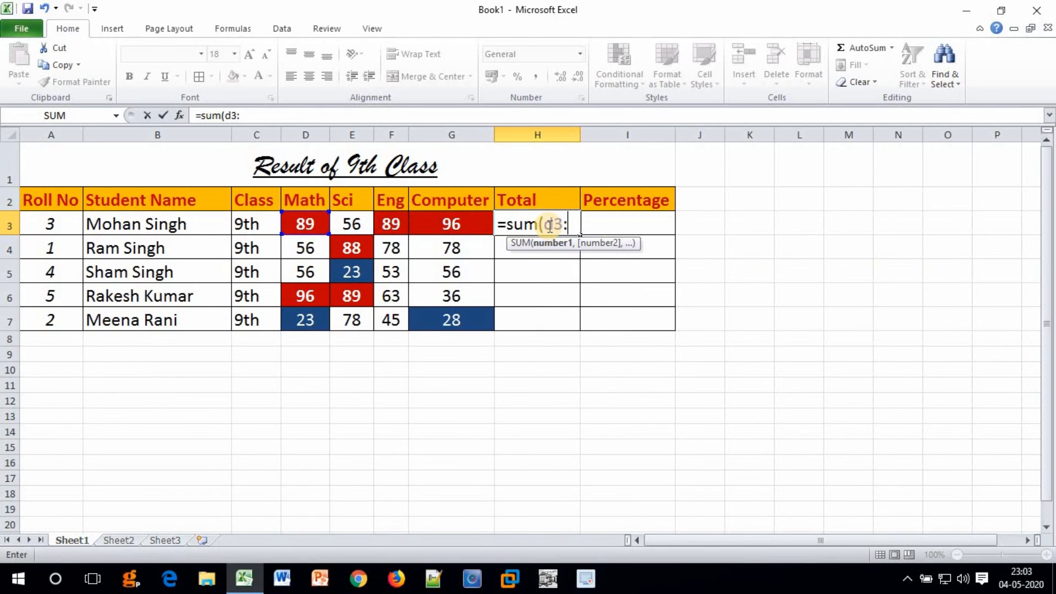
text(e3))
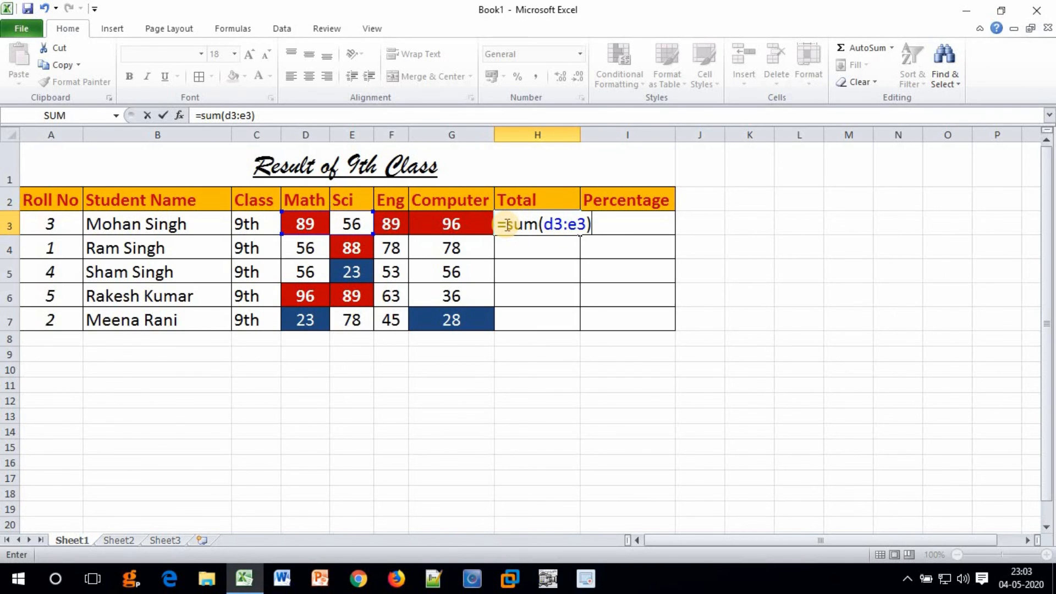
drag(545, 224, 578, 224)
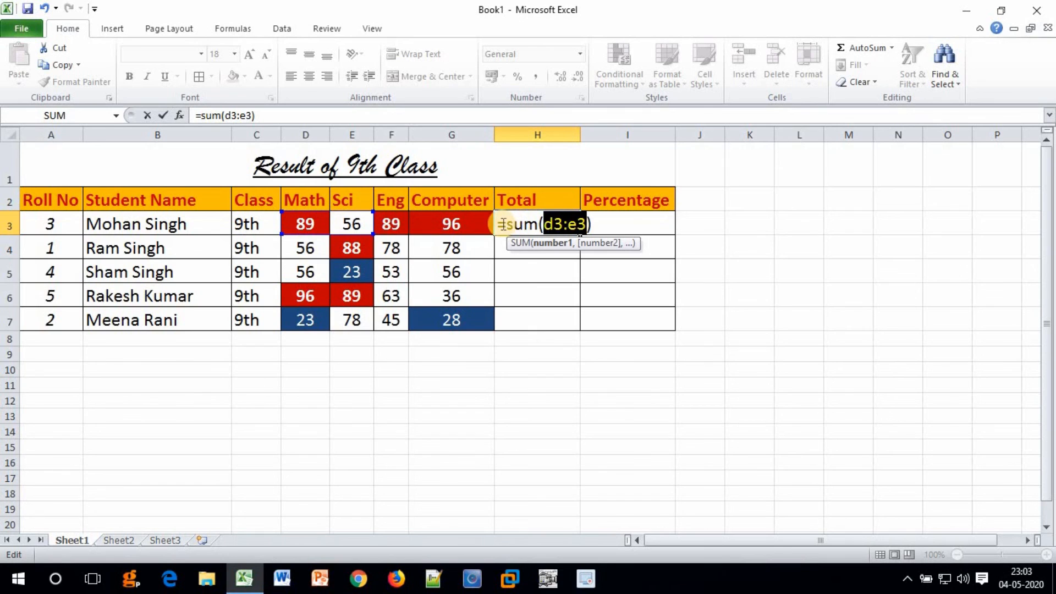
drag(502, 224, 544, 224)
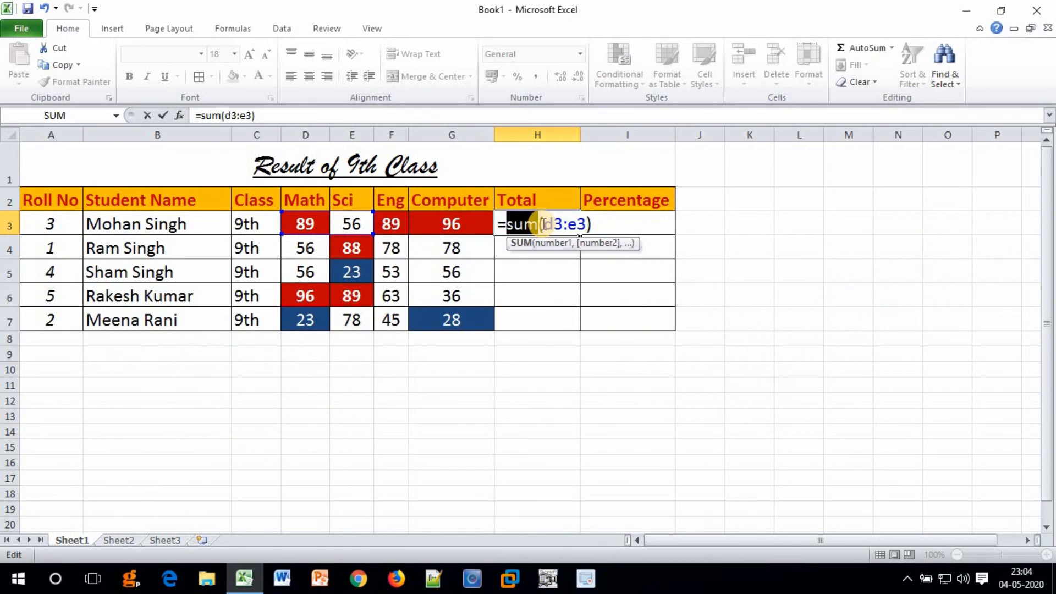
key(Return)
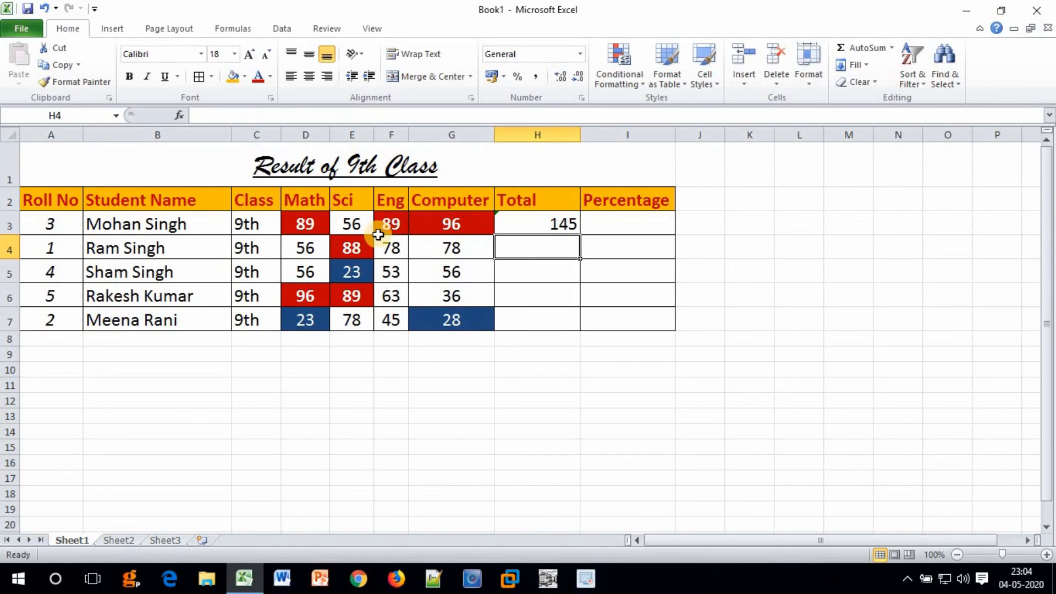
Change the Sci mark in E3 from 56 to 65 so the H3 total updates to 154.
click(351, 227)
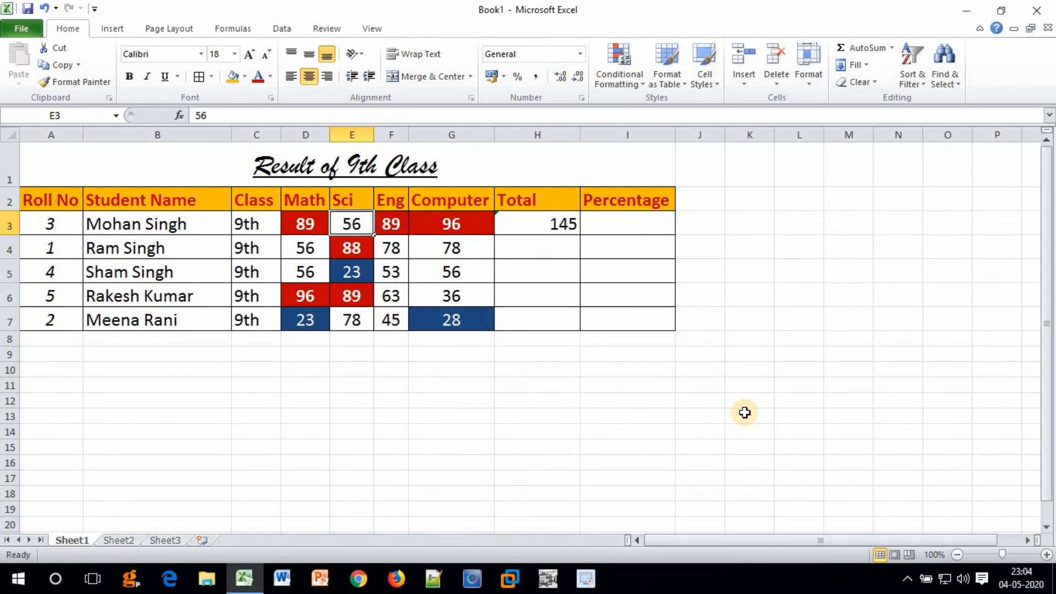
text(65)
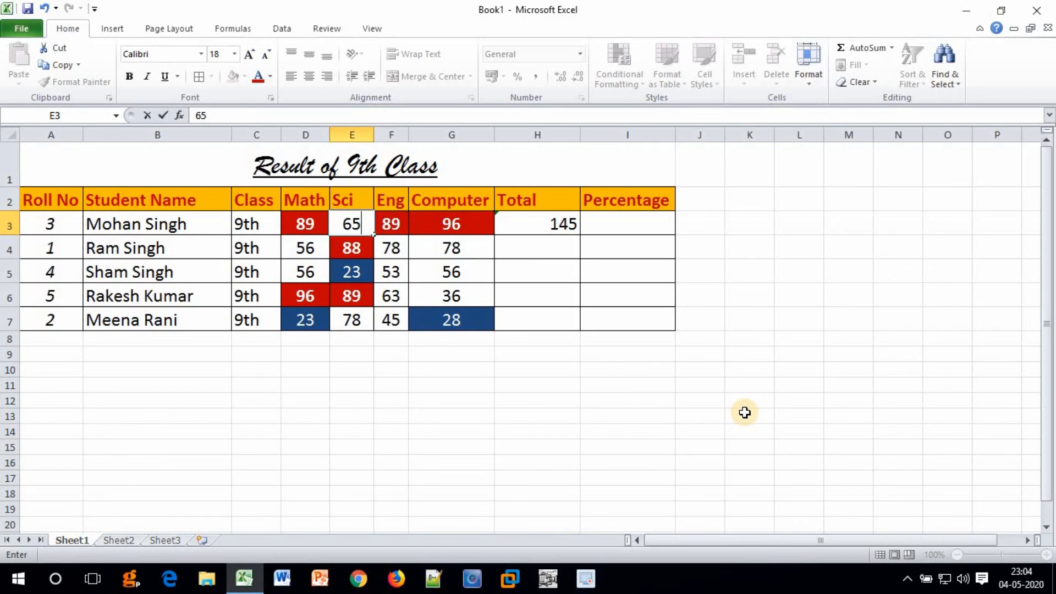
key(Return)
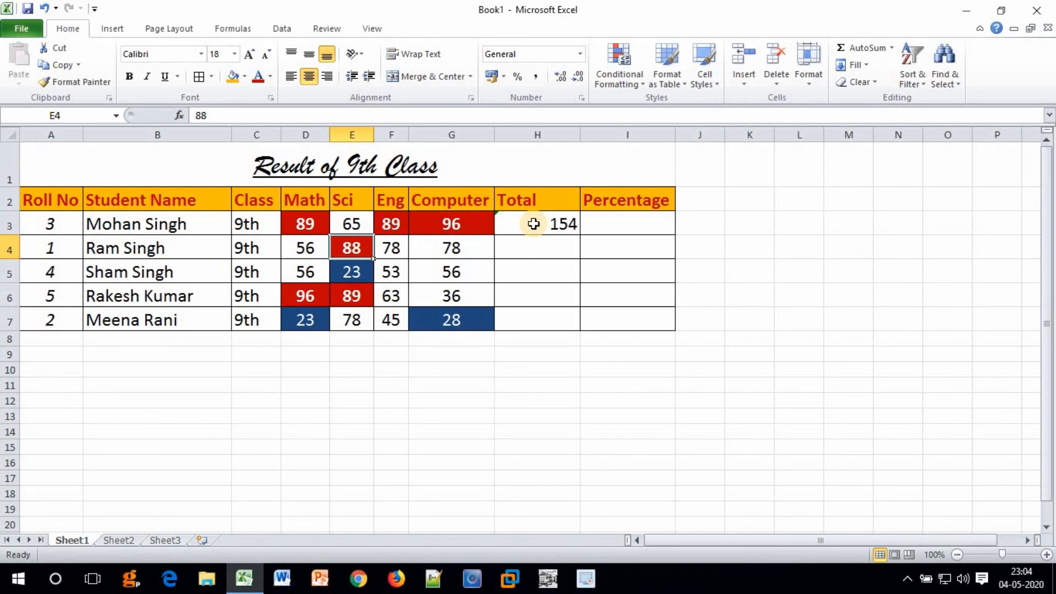
click(527, 248)
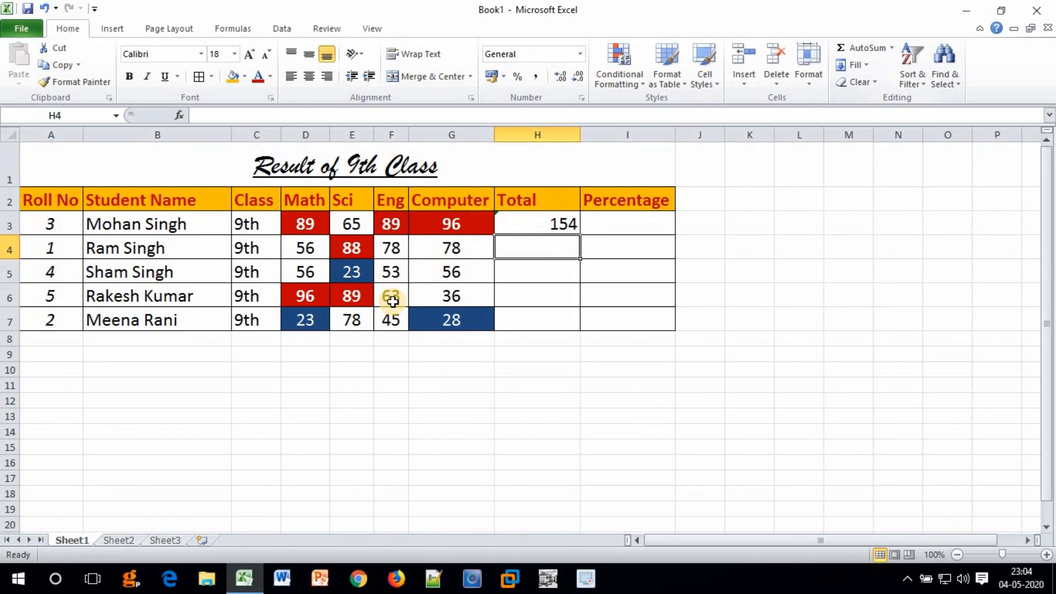
Select D4:H4 and AutoSum row 4's four marks, giving a total of 300 in H4.
click(302, 246)
drag(345, 248, 437, 249)
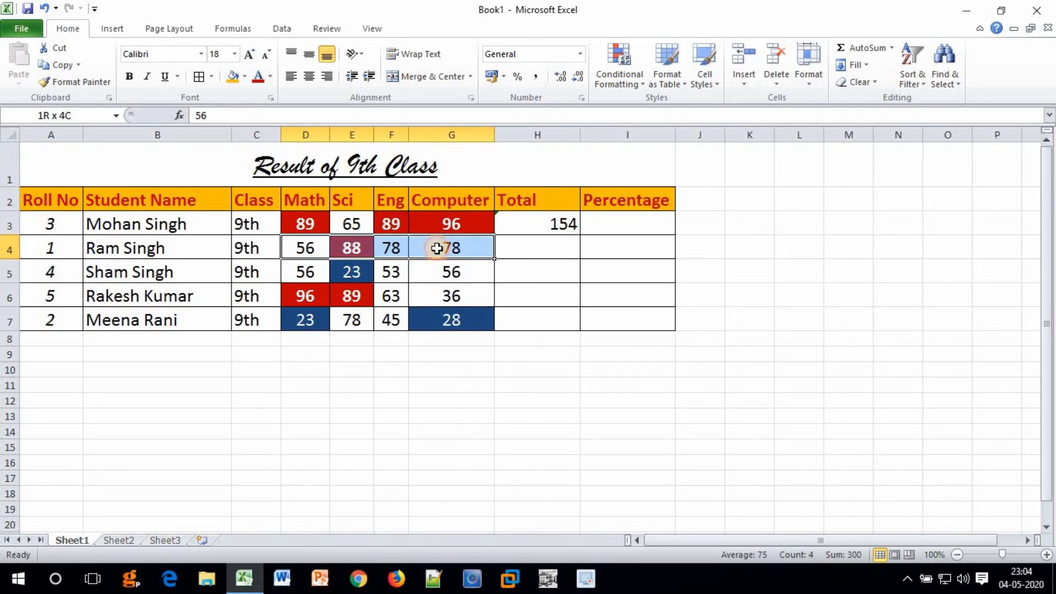
drag(438, 249, 534, 253)
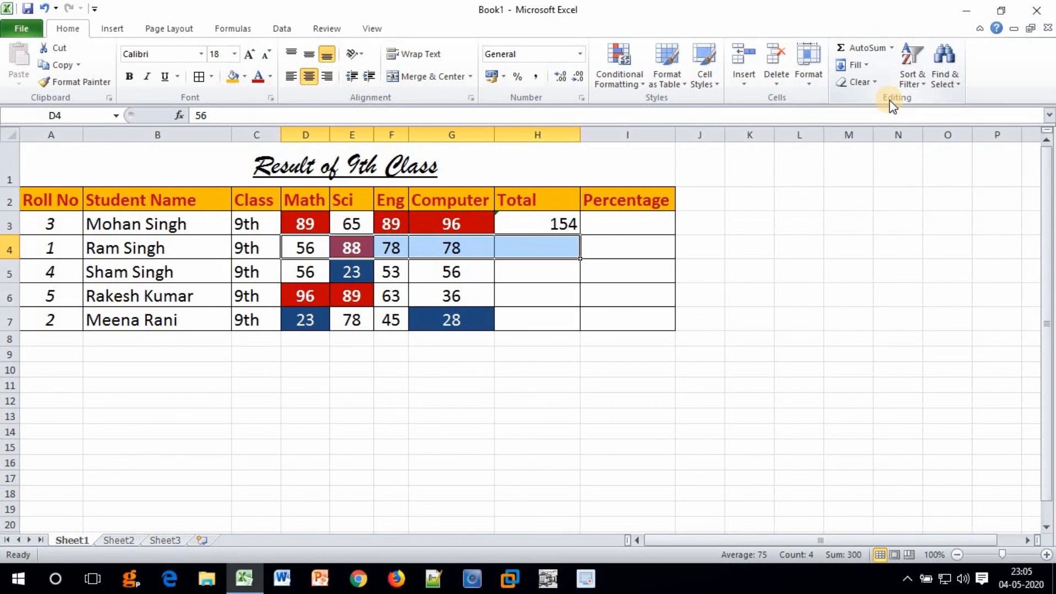
click(866, 51)
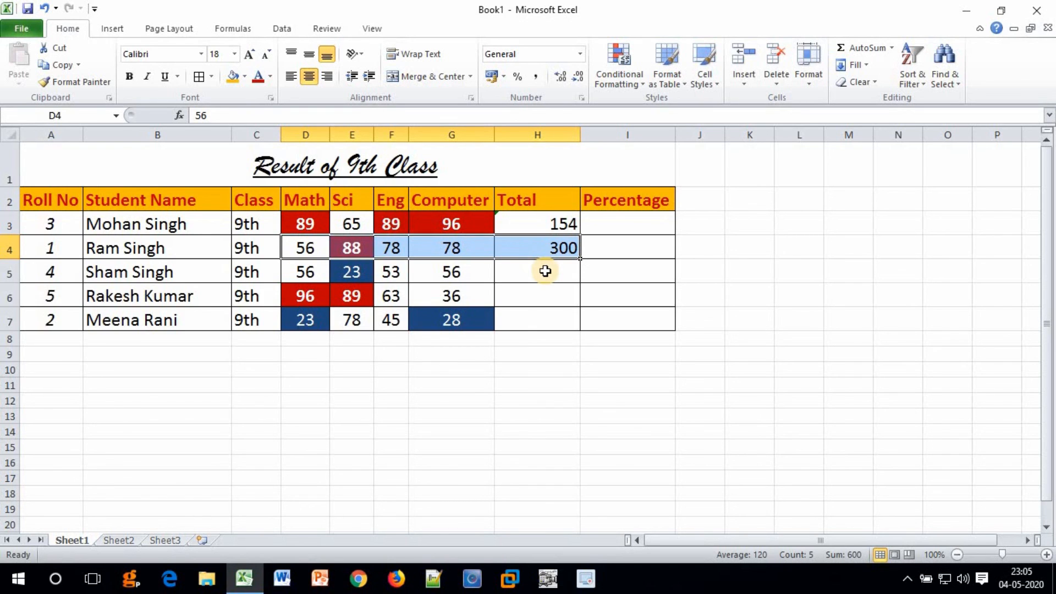
Compare the SUM formulas behind the totals in H4 and H3.
click(546, 246)
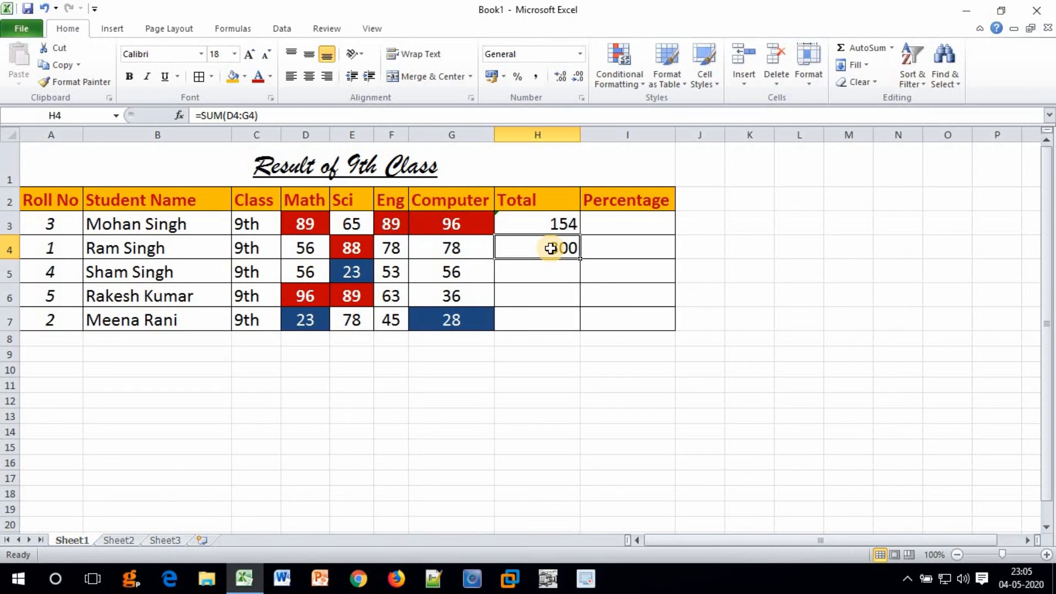
click(548, 224)
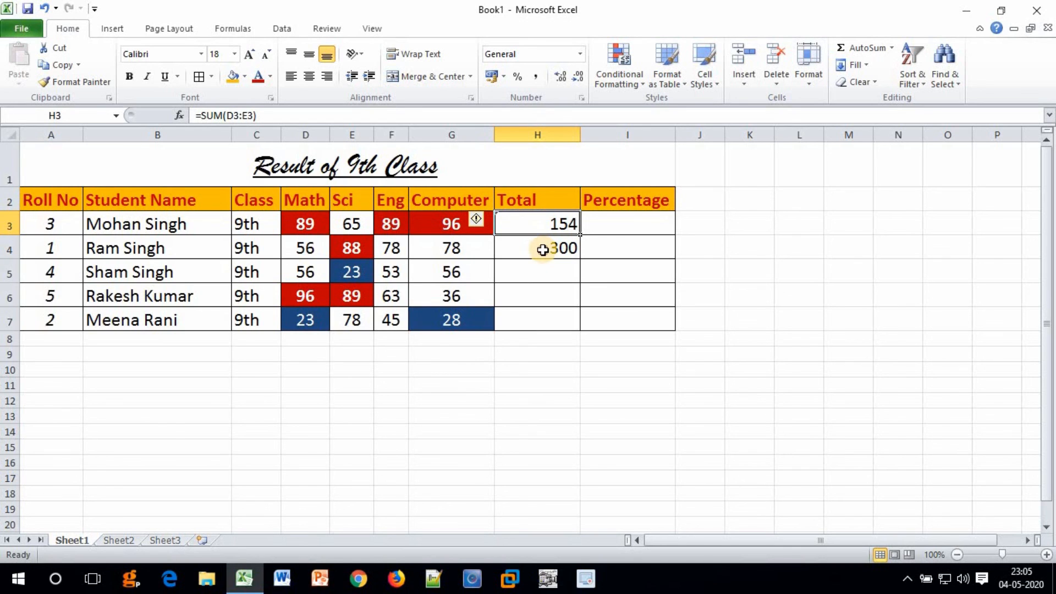
click(543, 250)
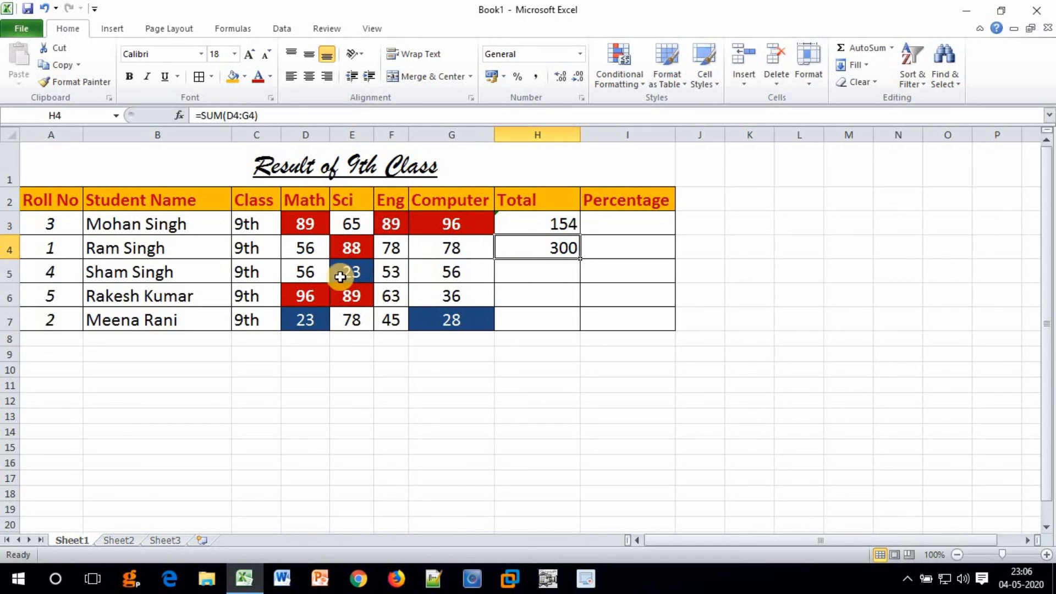
AutoSum rows 5, 6 and 7 one at a time, giving totals of 188, 284 and 174.
drag(301, 275, 526, 275)
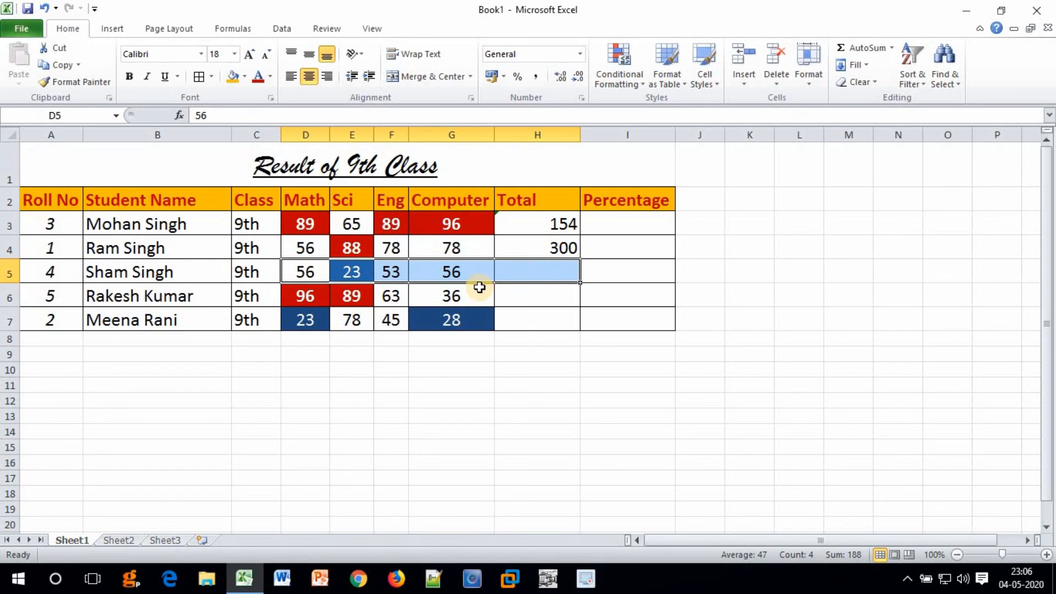
click(860, 47)
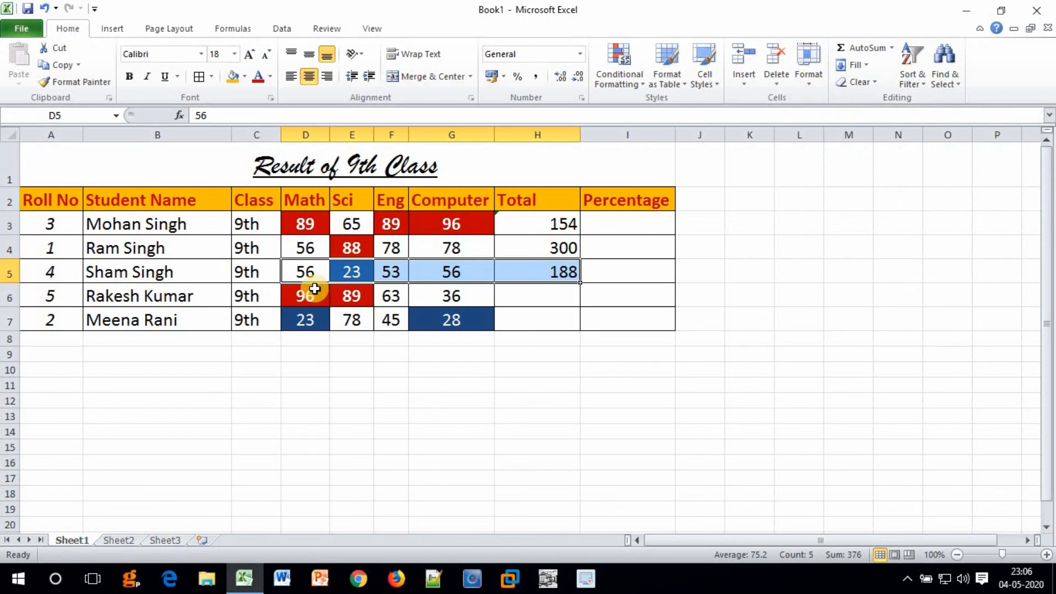
drag(323, 295, 556, 299)
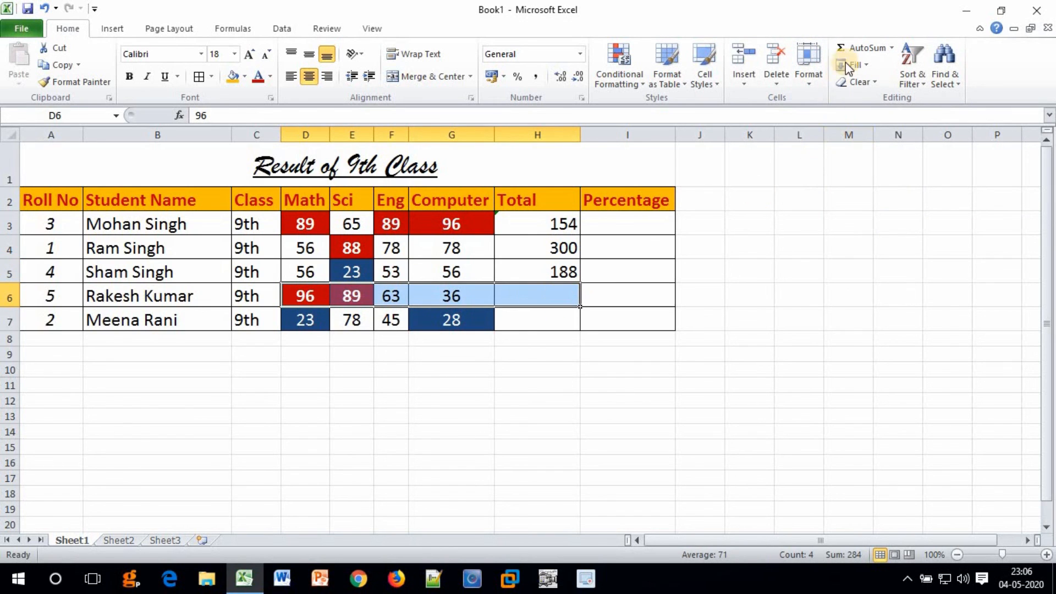
click(853, 48)
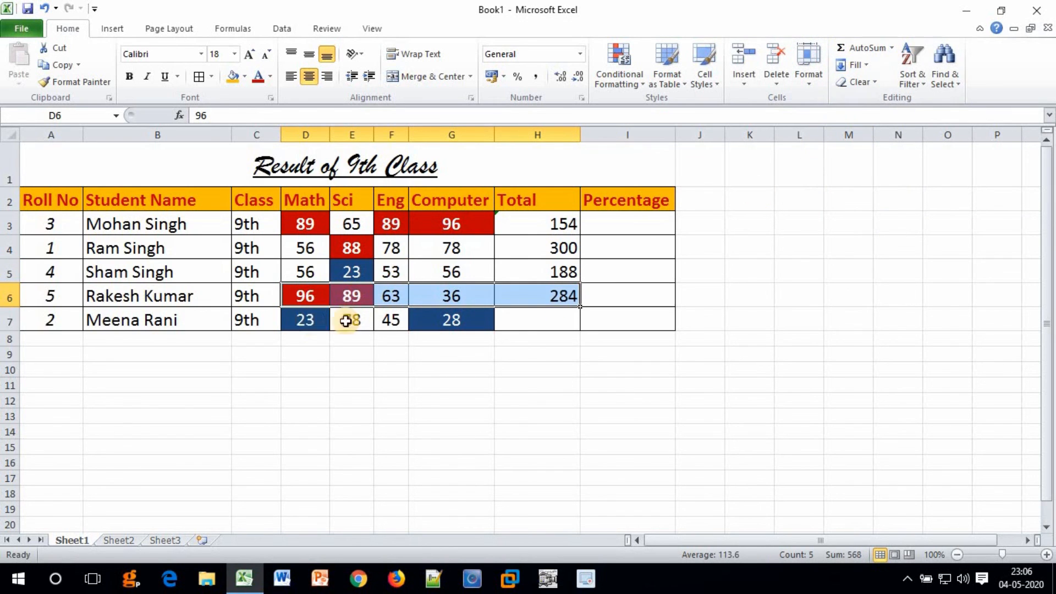
drag(314, 319, 540, 321)
click(852, 50)
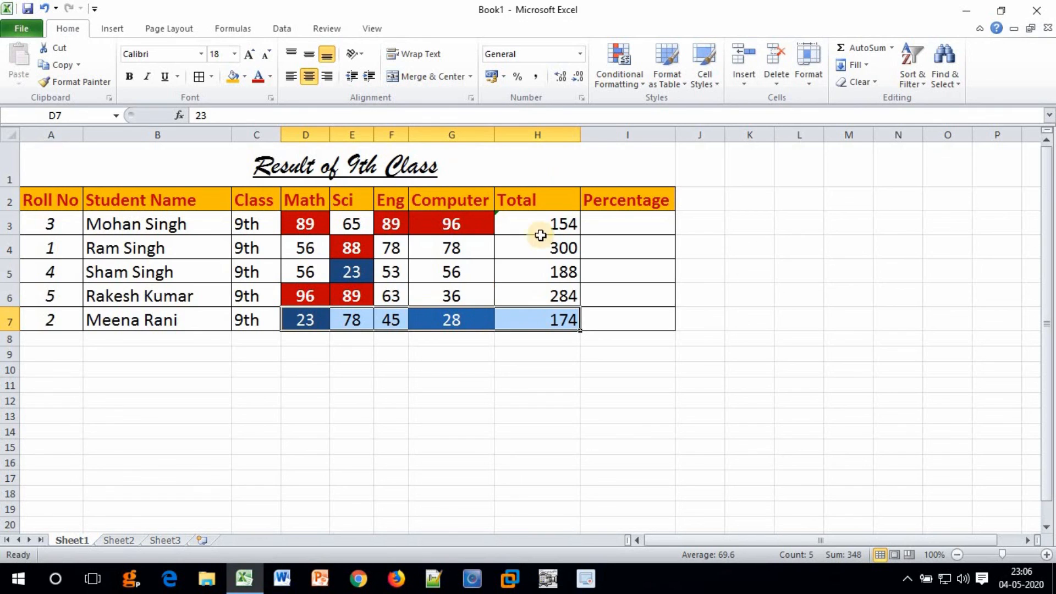
click(609, 221)
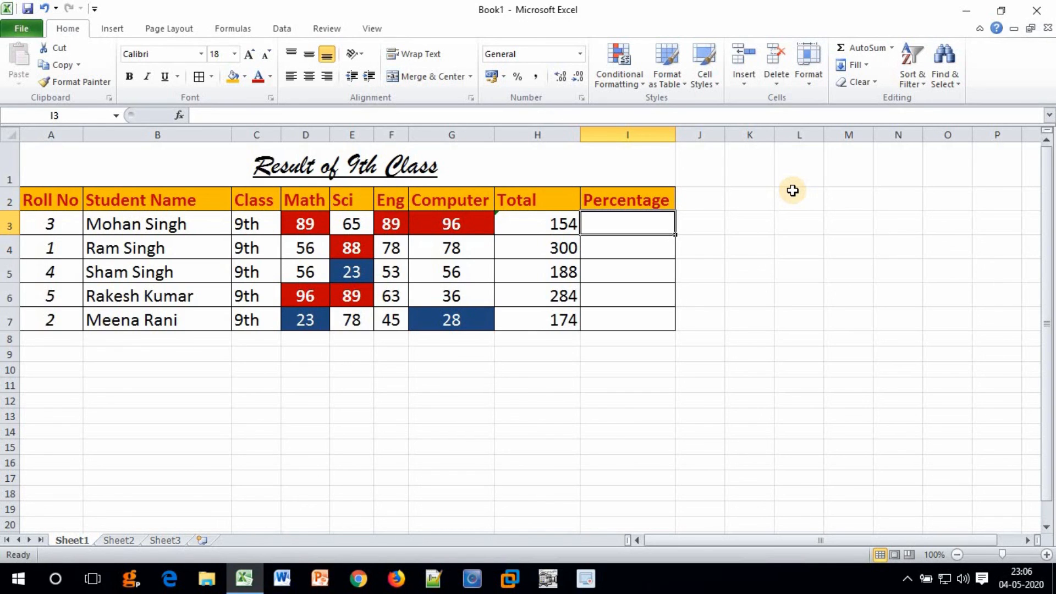
Enter =h3/400*100 in I3, giving a percentage of 38.5.
text(=)
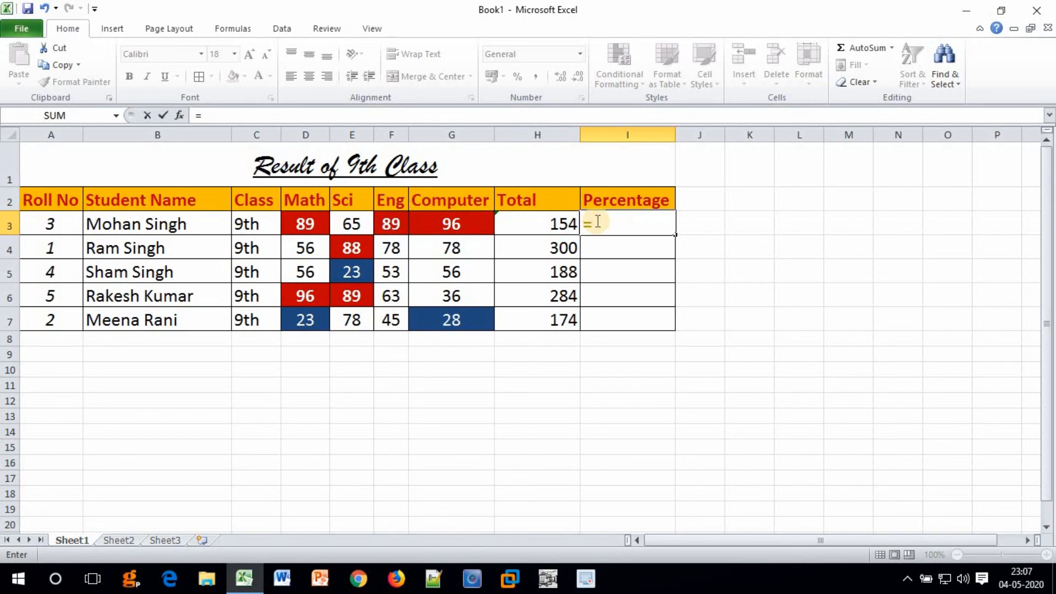
text(h3/)
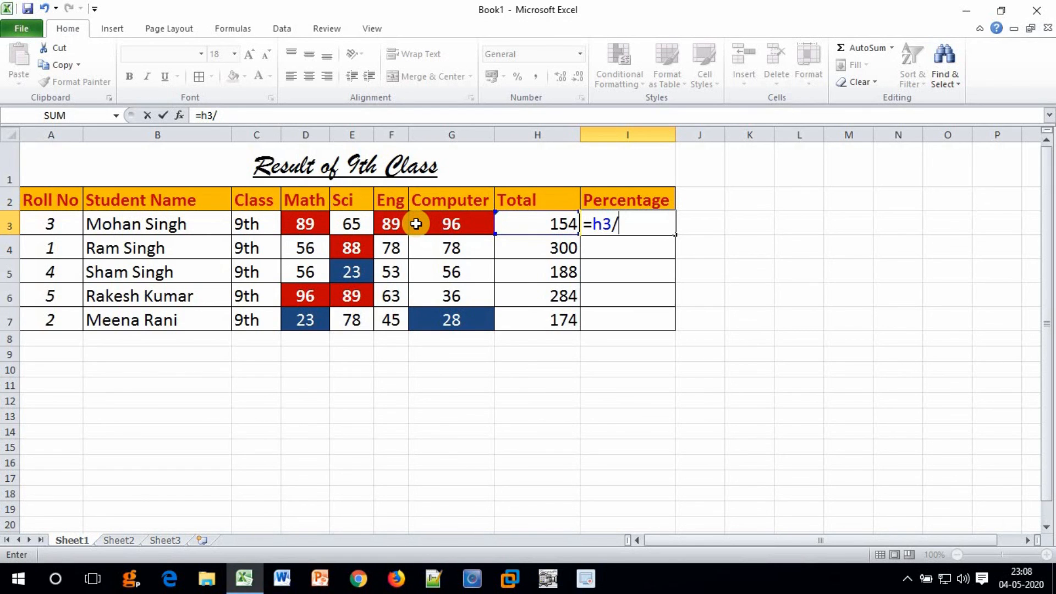
text(400*100)
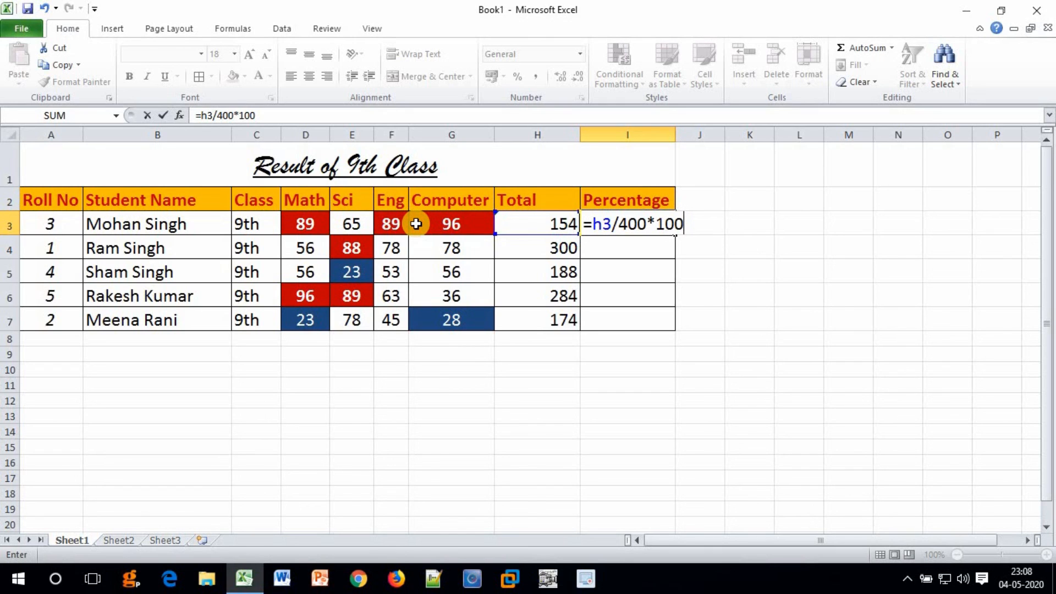
key(Return)
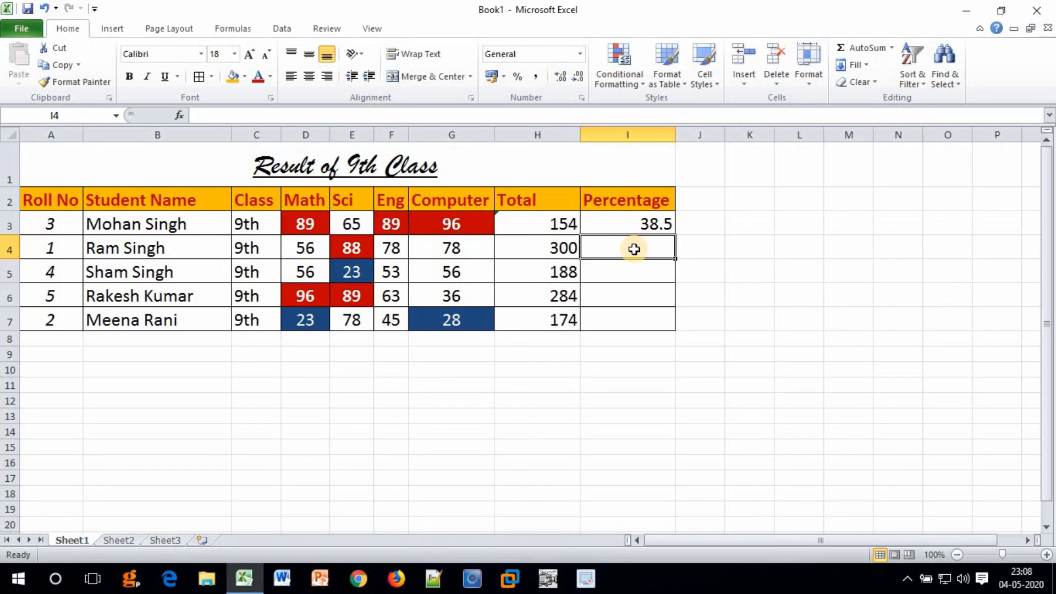
Build =H4/400*100 in I4 by referencing H4, showing 75, and recheck the formula.
text(=)
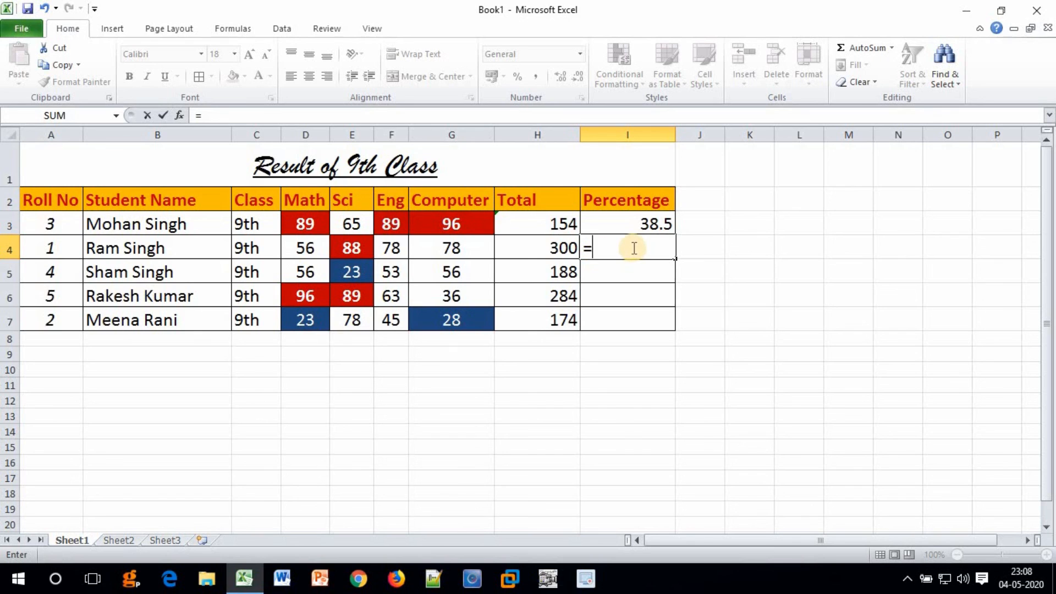
click(549, 250)
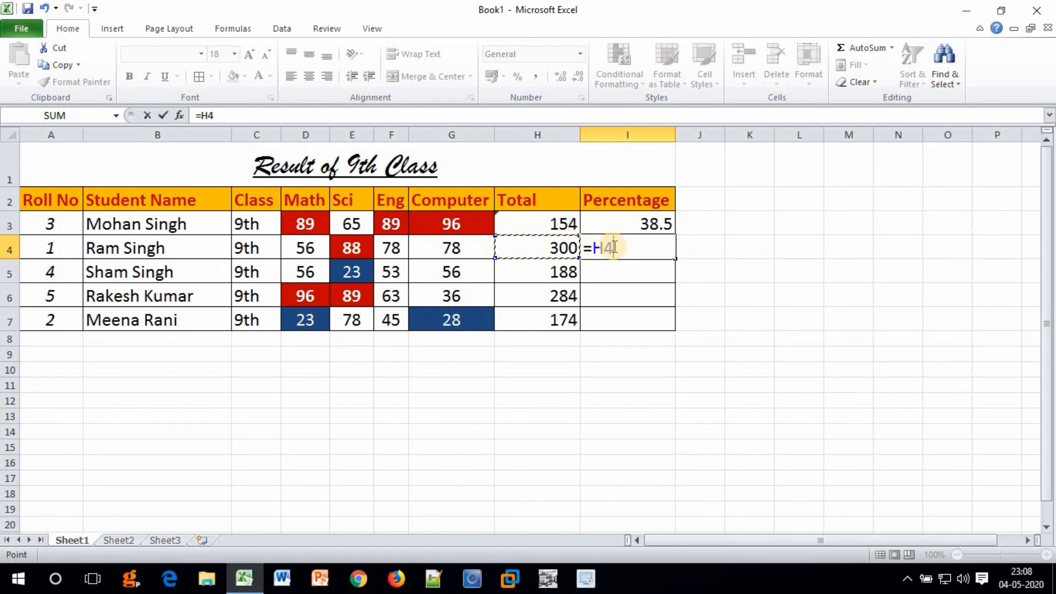
text(/)
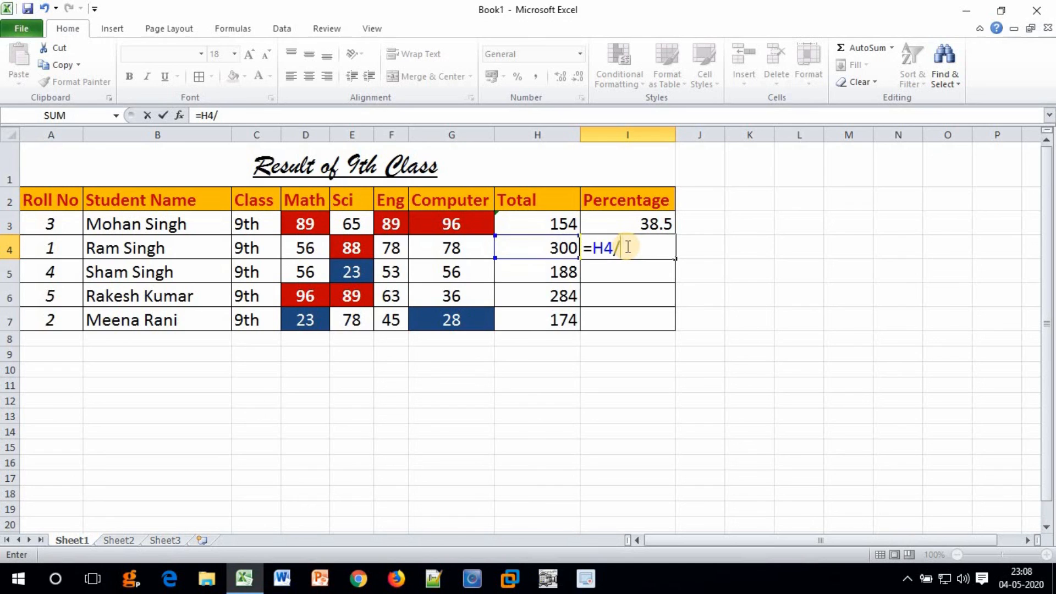
text(400*100)
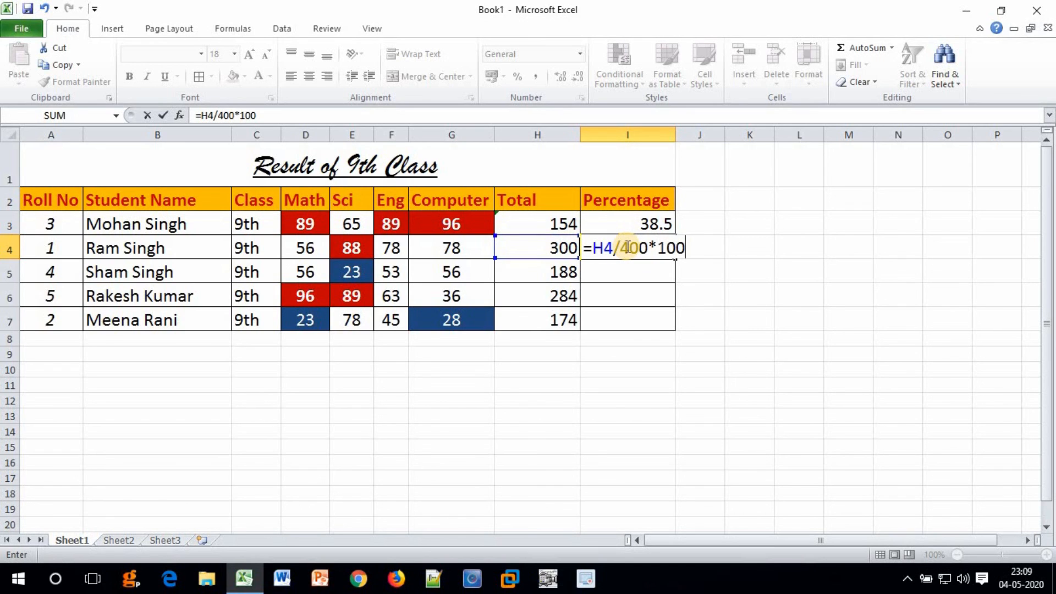
key(Return)
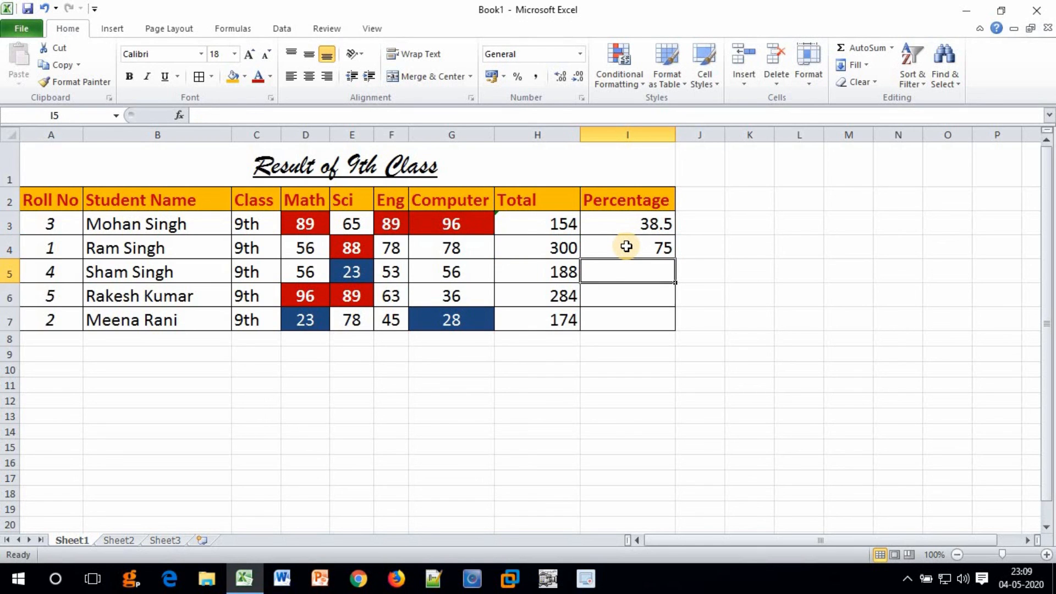
click(626, 246)
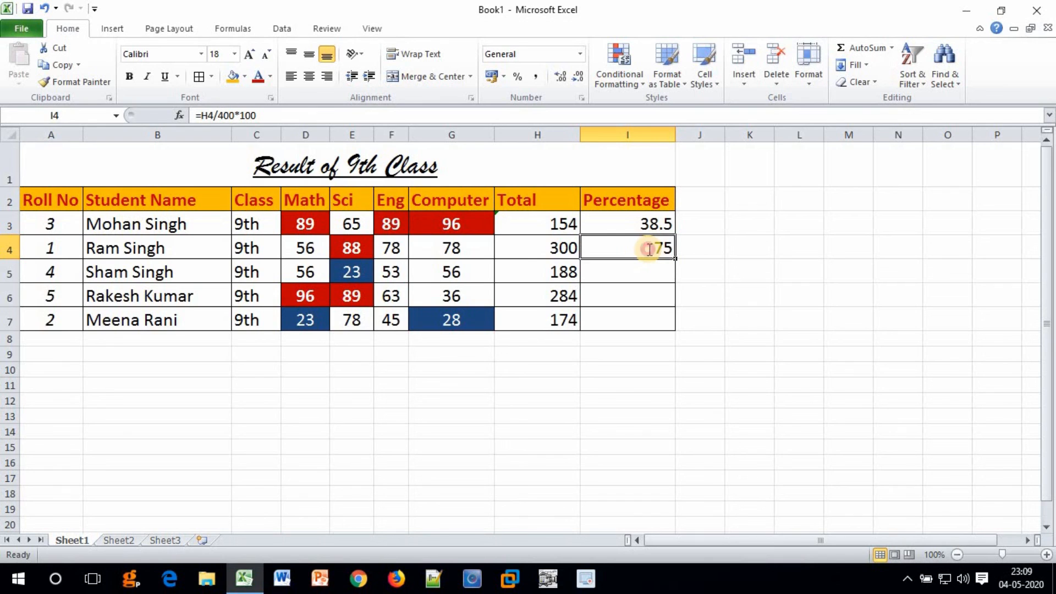
double_click(648, 248)
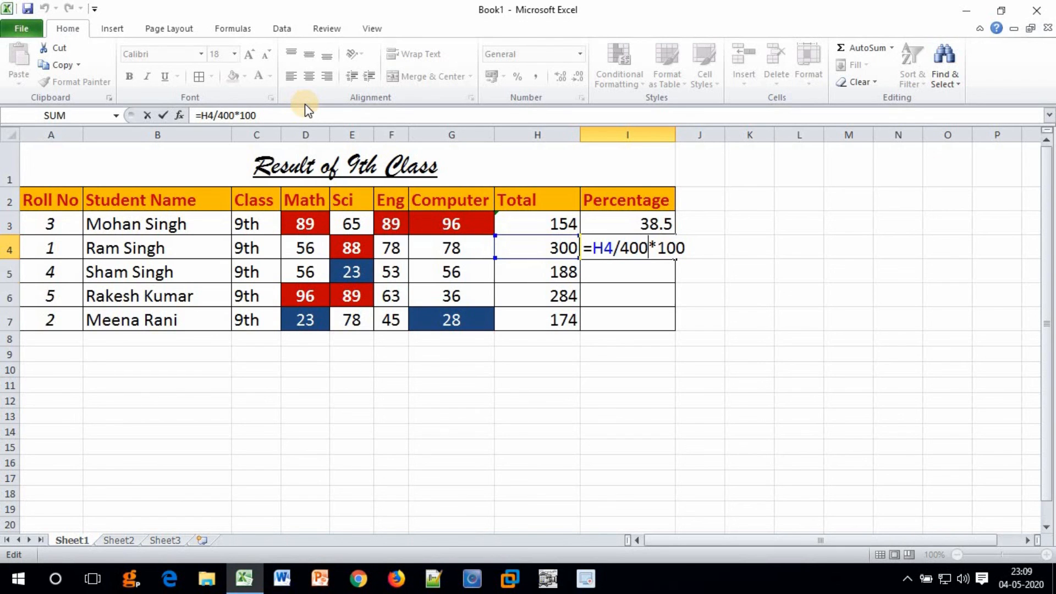
key(Return)
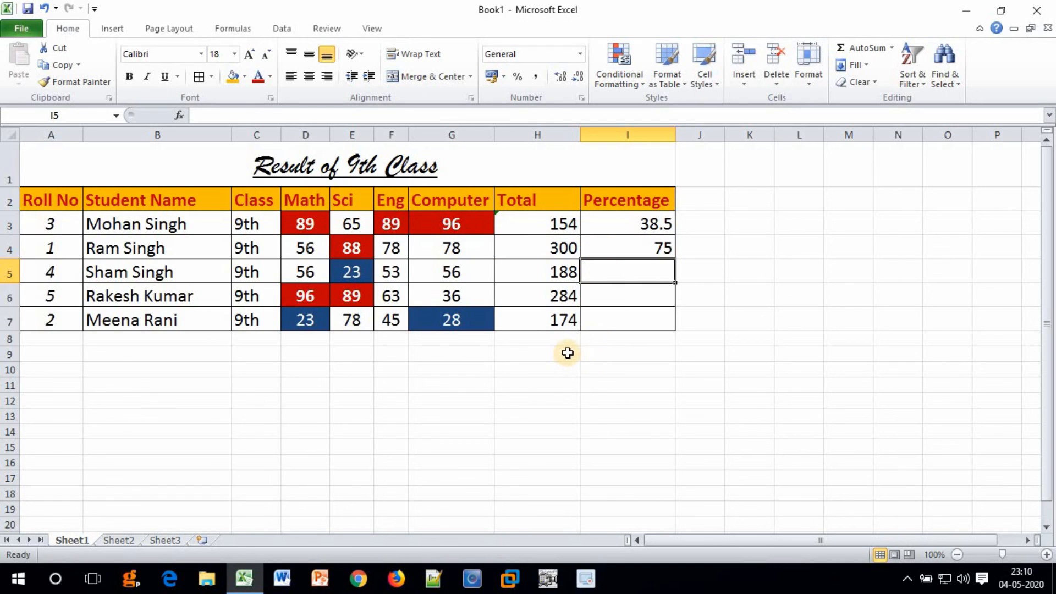
click(647, 227)
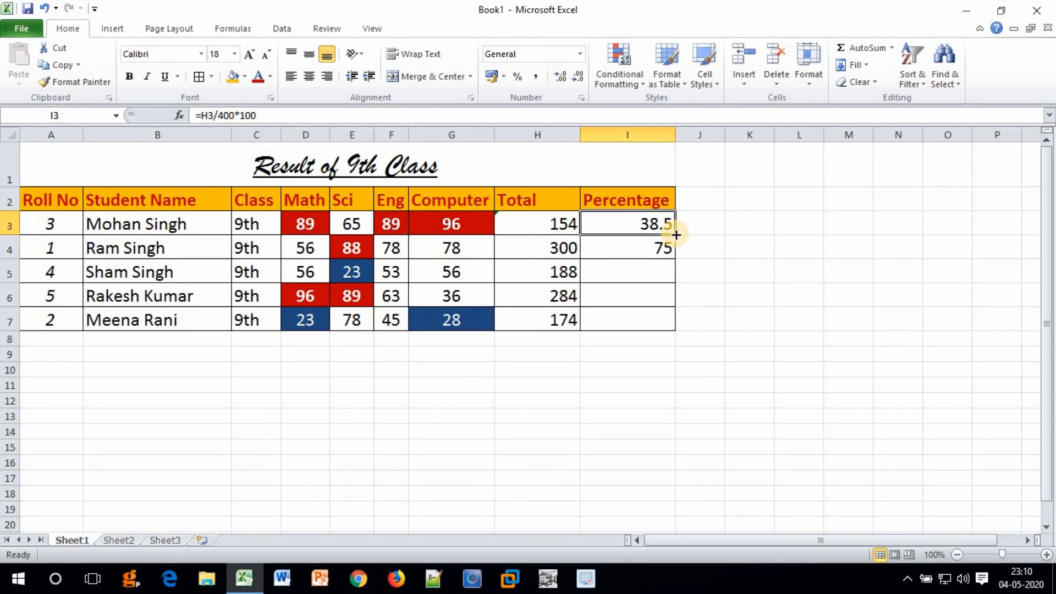
Fill I3's percentage formula down to I7, giving 47, 71 and 43.5, and check I7.
drag(676, 234, 676, 329)
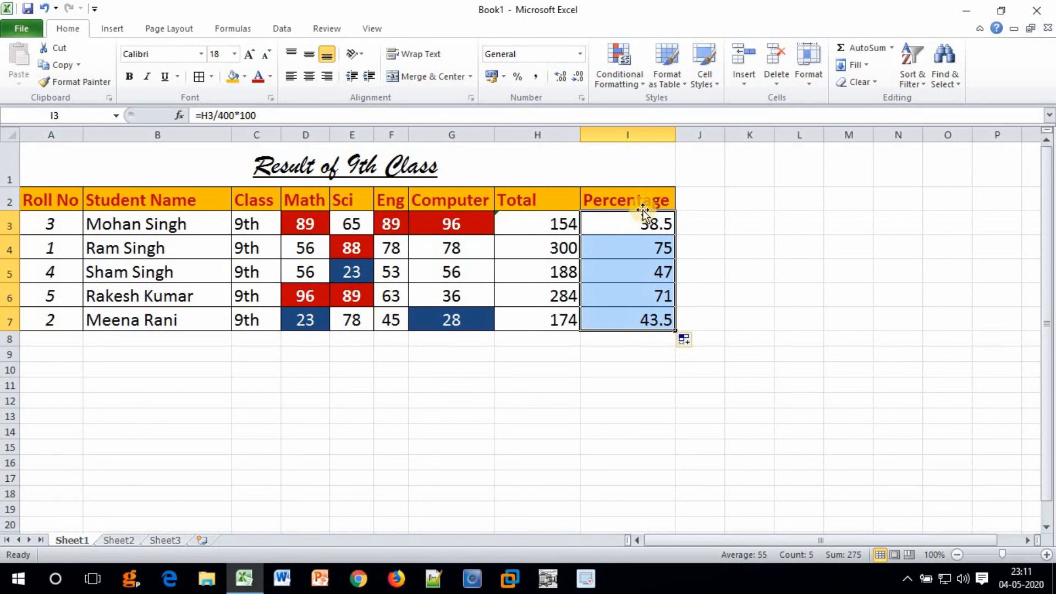
click(645, 323)
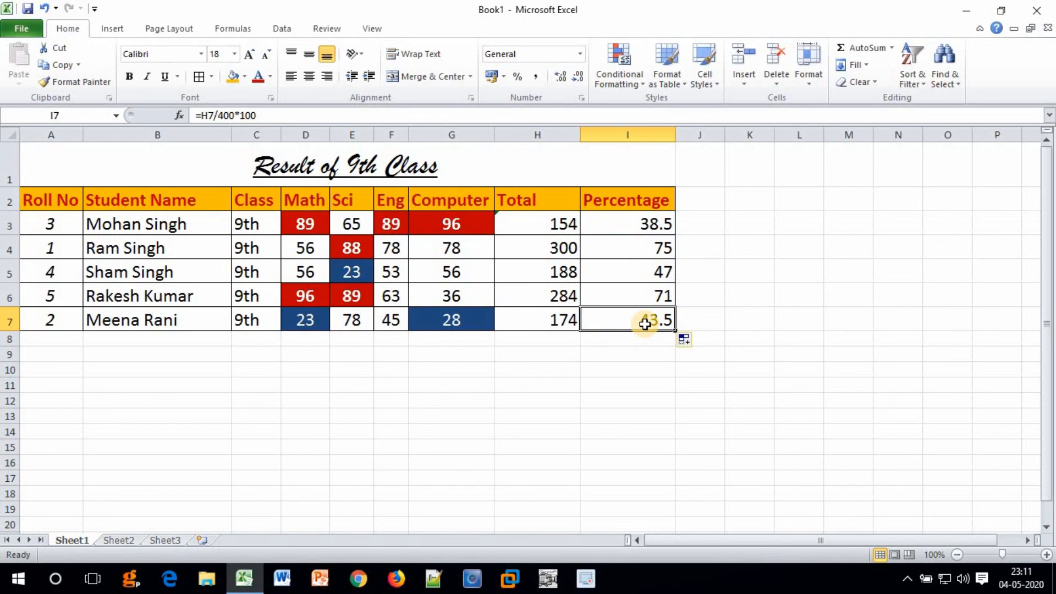
click(537, 225)
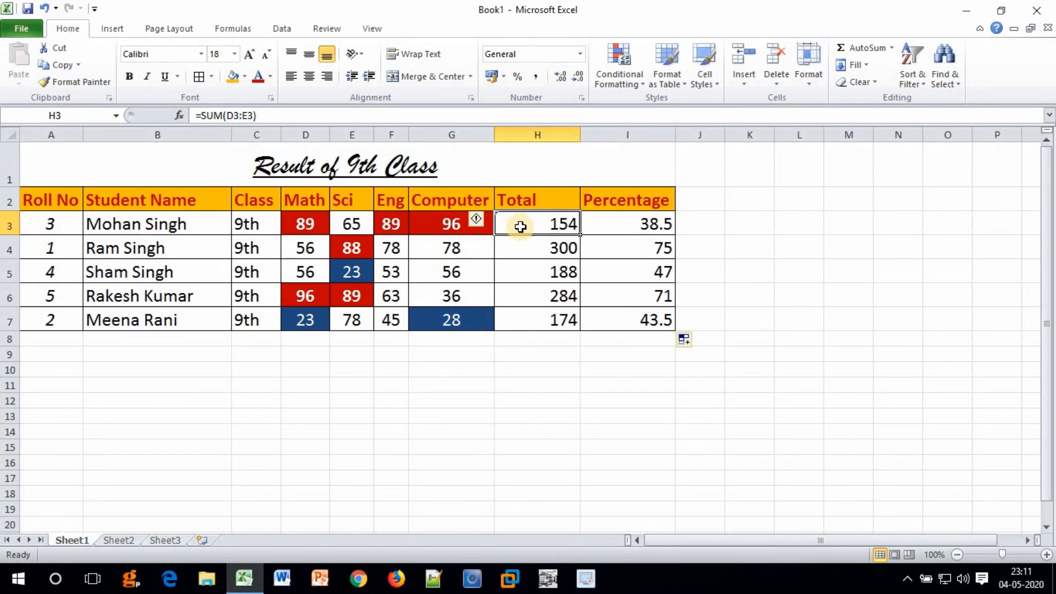
Clear H4:H7 and fill H3's =SUM(D3:E3) down, giving totals 144, 79, 185 and 101.
drag(532, 250, 537, 316)
key(Delete)
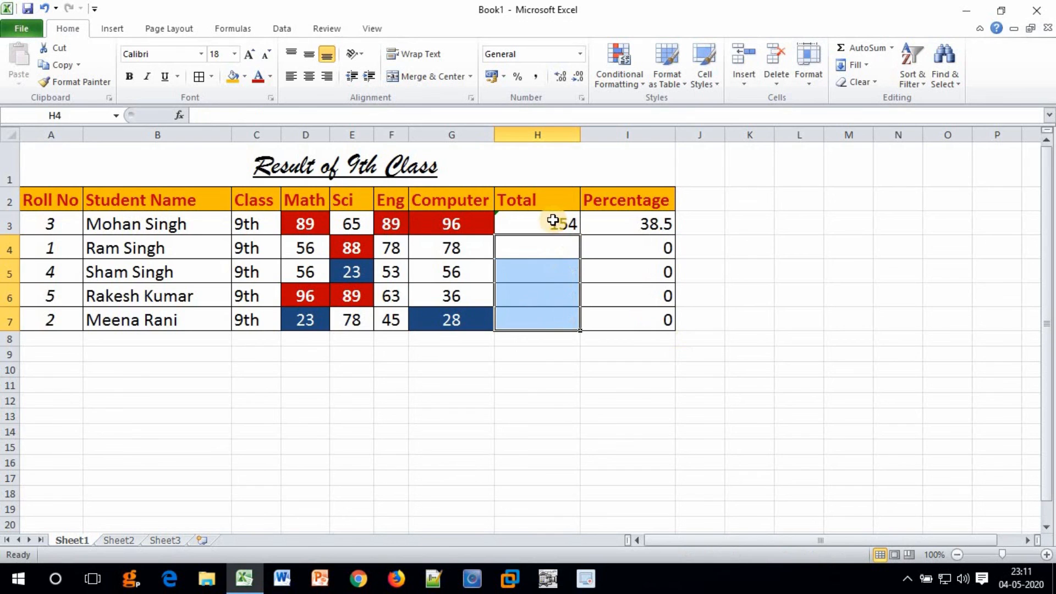
click(547, 220)
drag(549, 247, 544, 321)
click(554, 223)
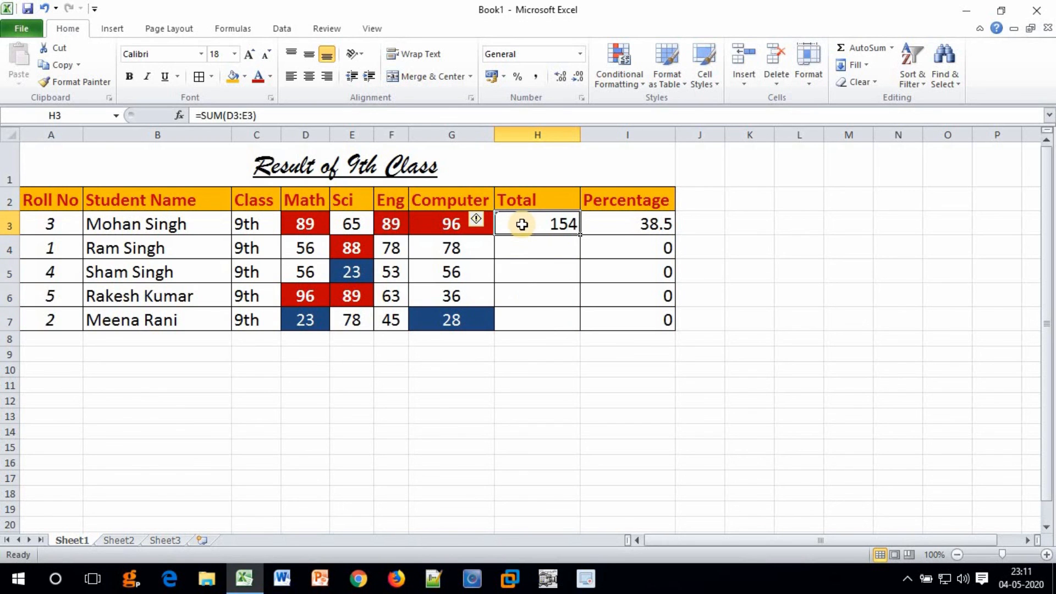
drag(578, 231, 579, 328)
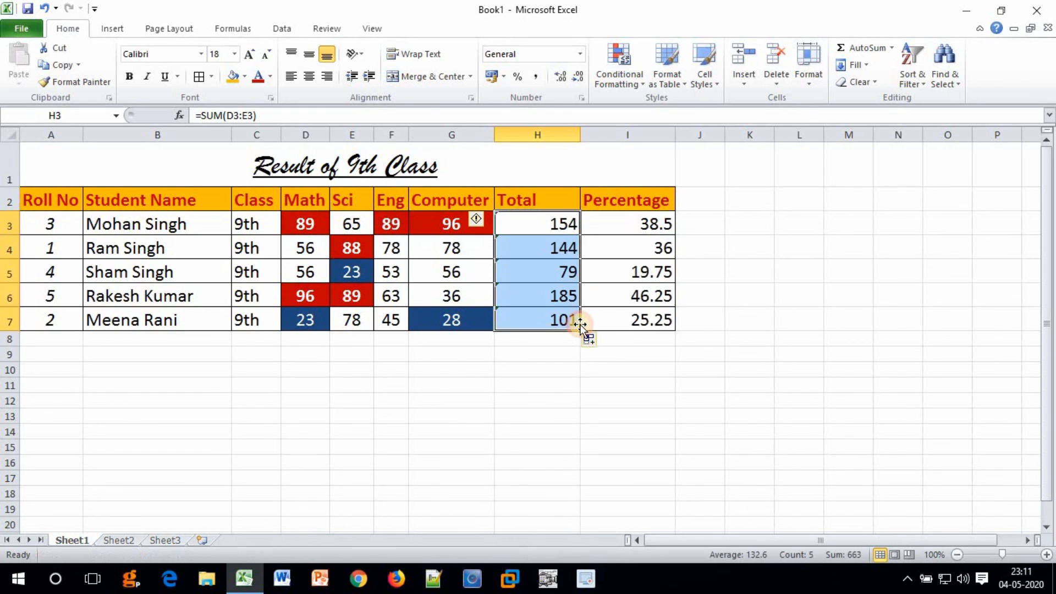
click(553, 216)
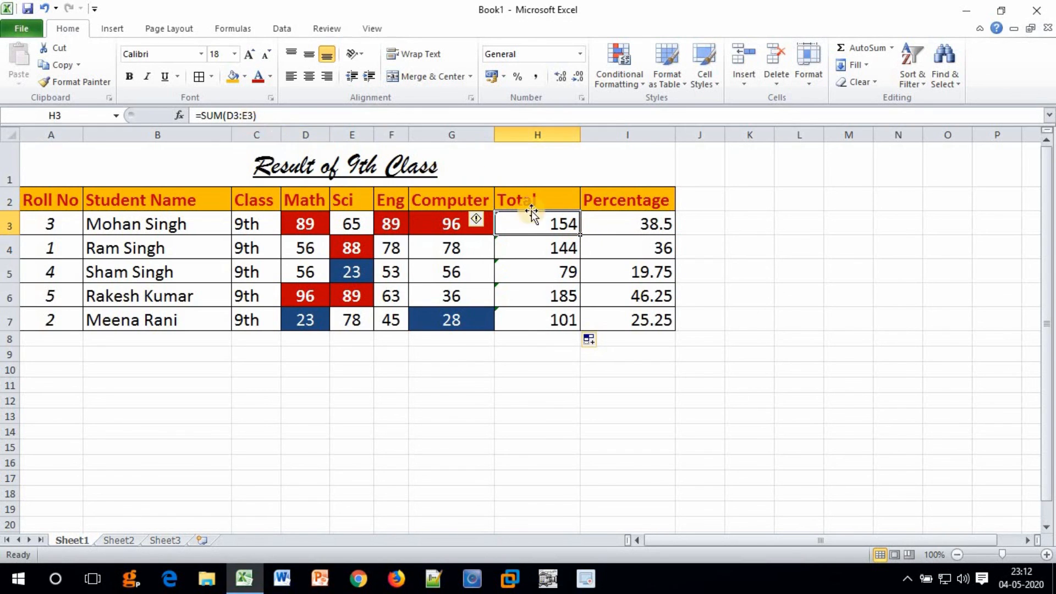
Change H3 to =SUM(D3:G3) and fill down, giving totals 339, 300, 188, 284, 174.
double_click(549, 225)
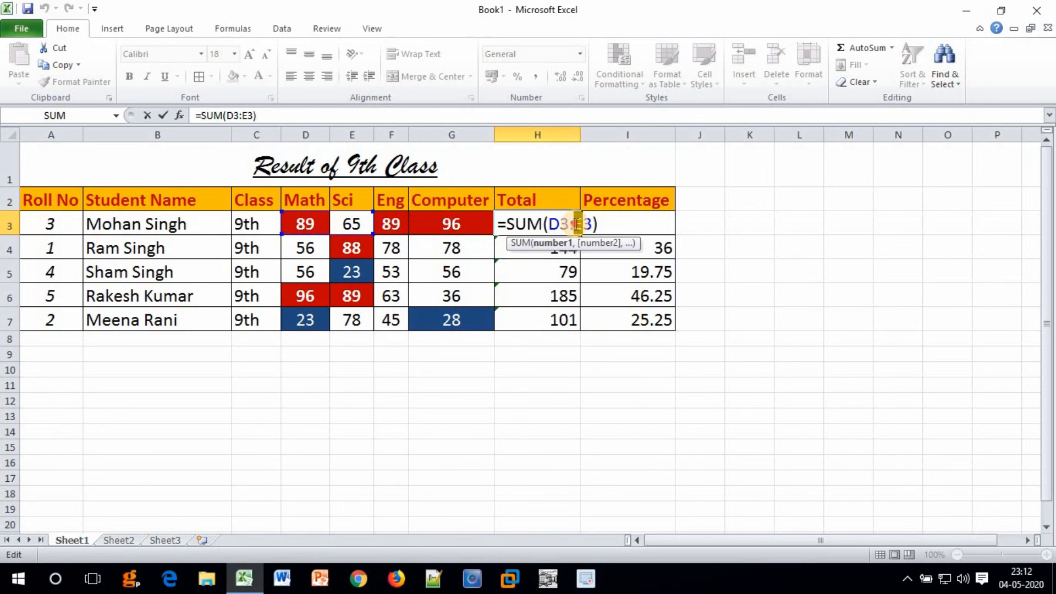
key(Delete)
text(G)
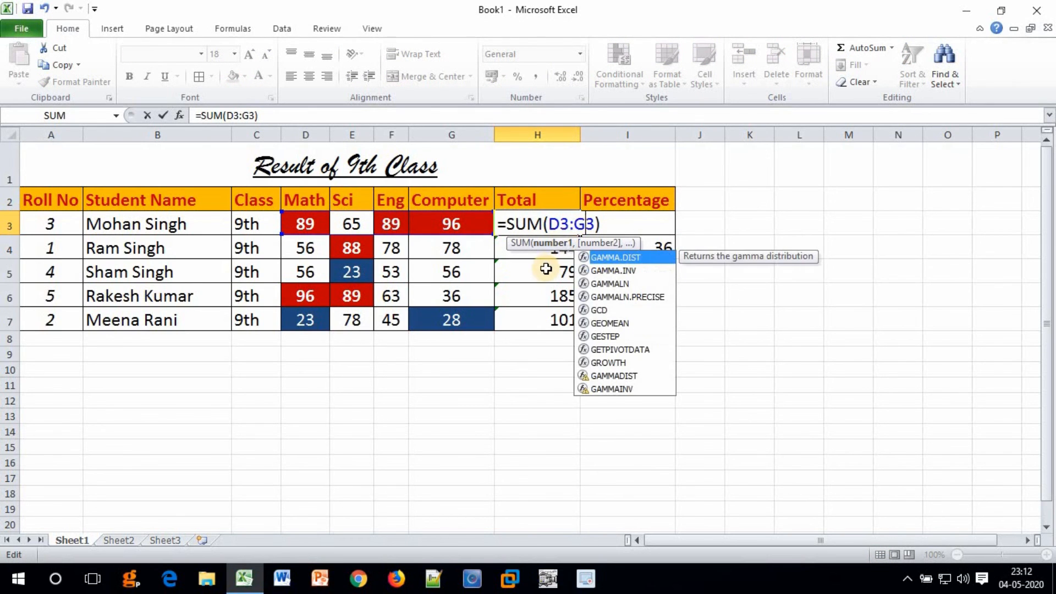
key(Return)
click(537, 221)
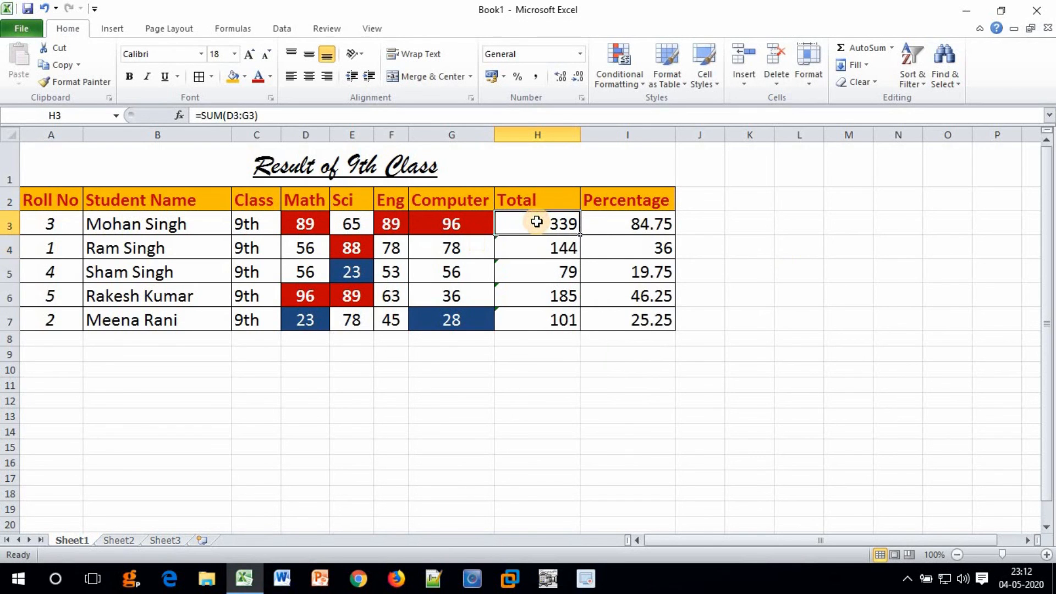
drag(580, 233, 577, 322)
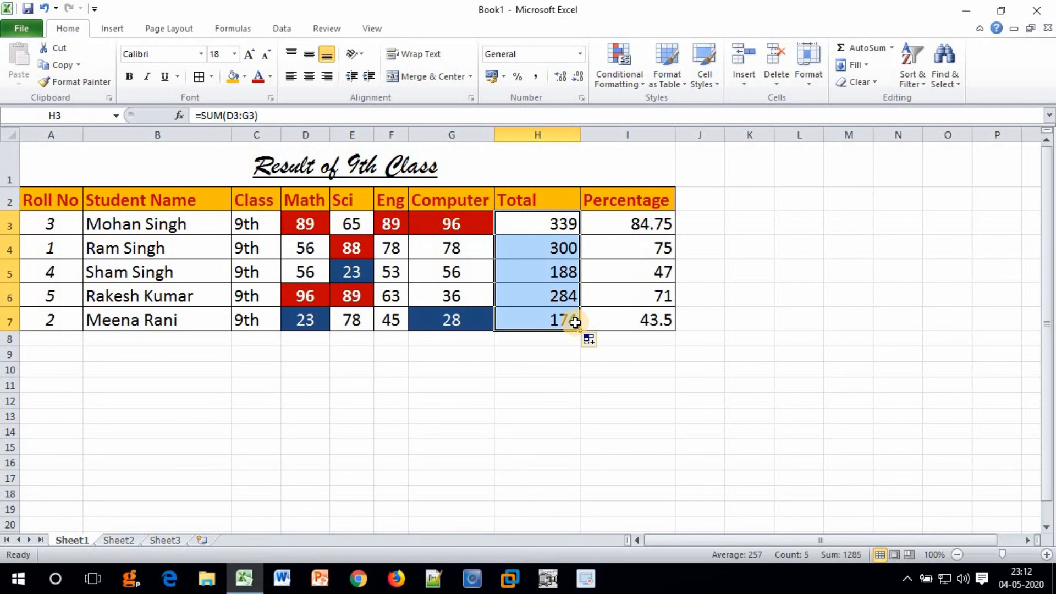
Check H4's copied formula and review H3's D3:G3 range, leaving it unchanged.
click(555, 251)
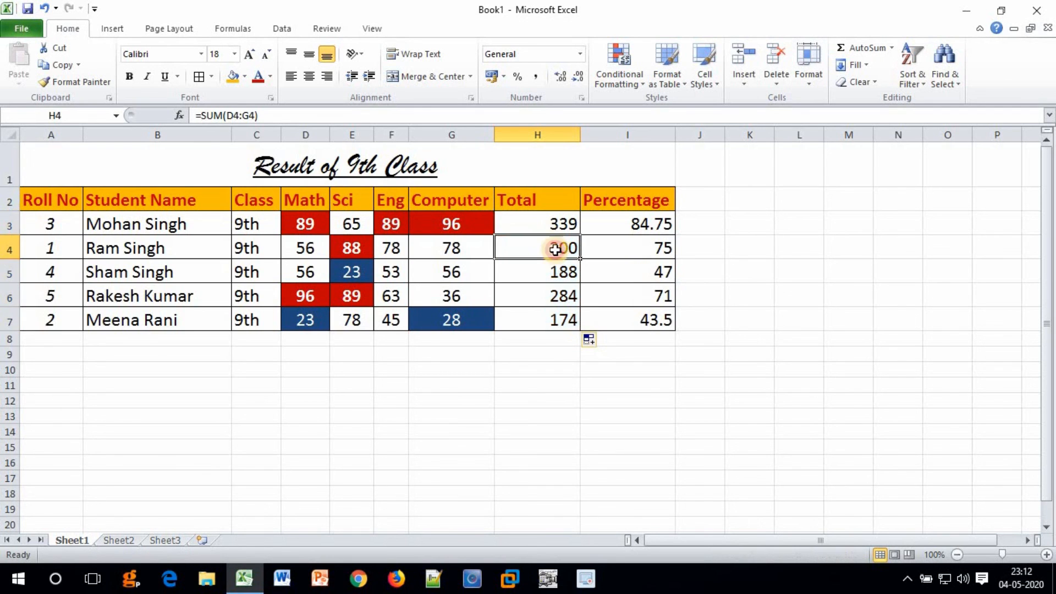
click(553, 223)
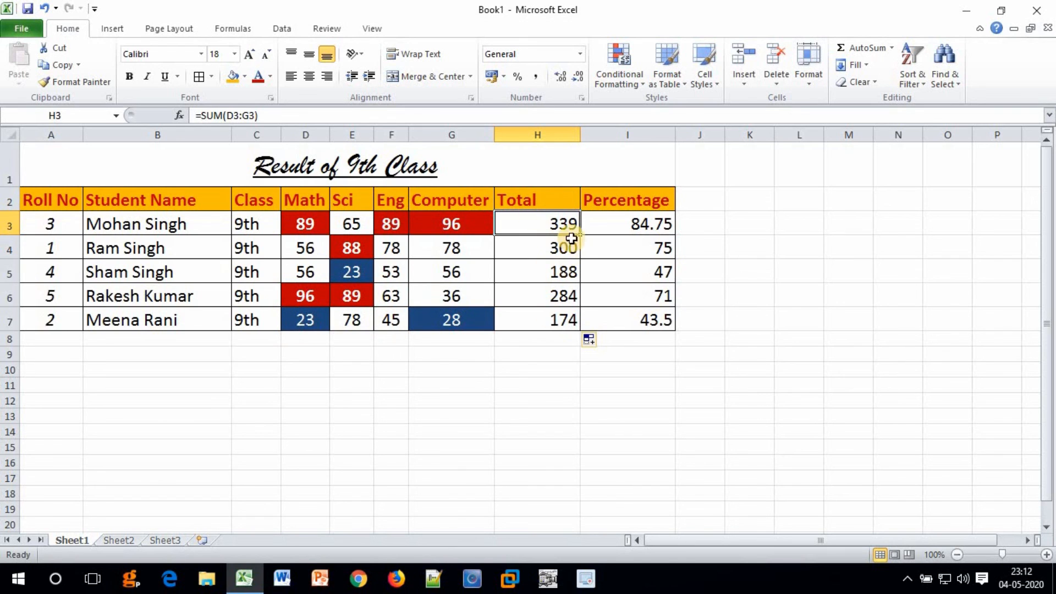
double_click(563, 217)
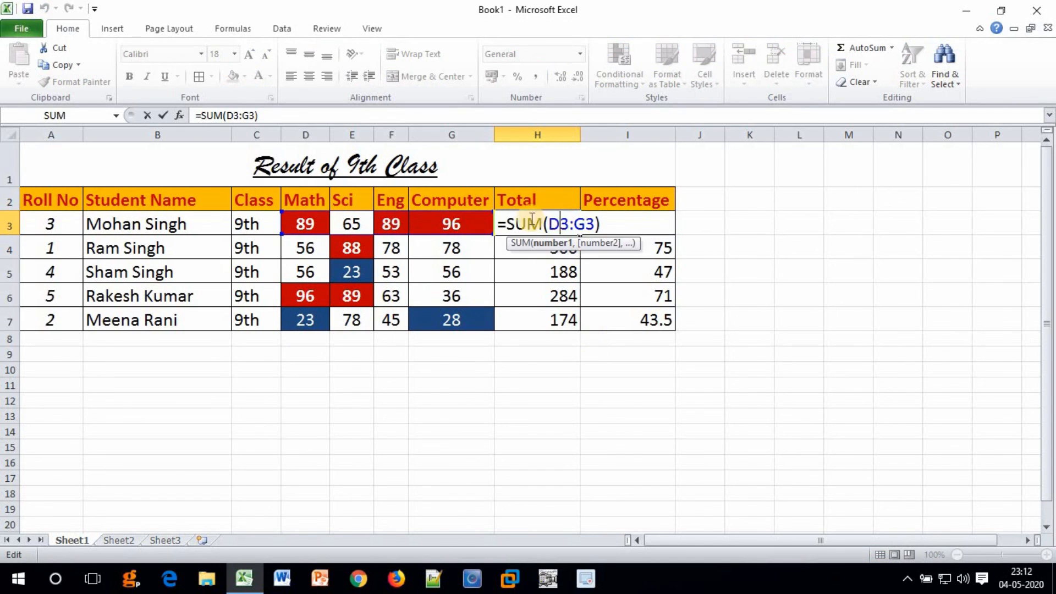
drag(548, 224, 589, 223)
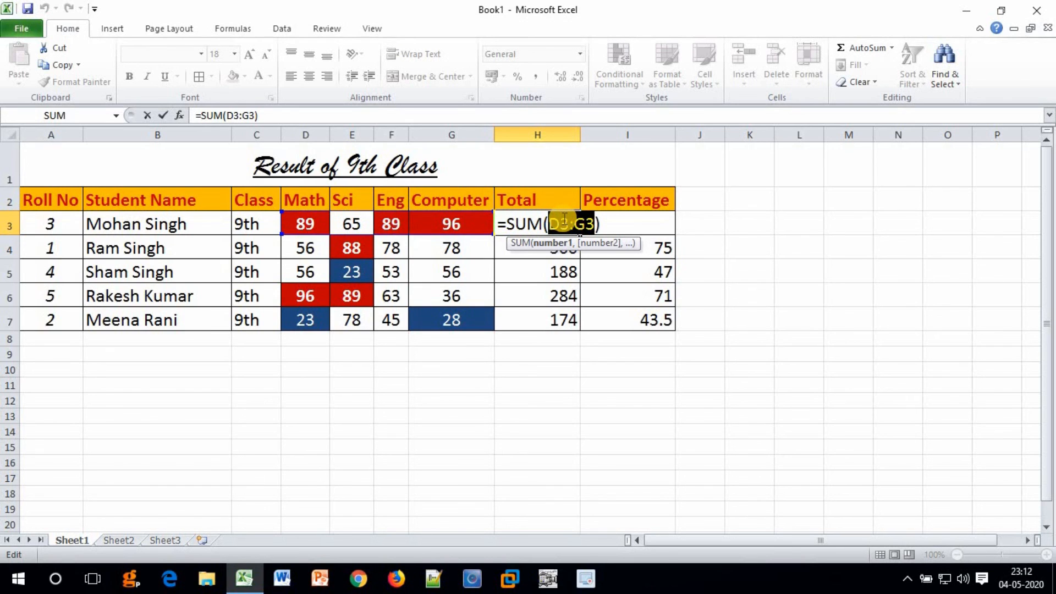
key(Return)
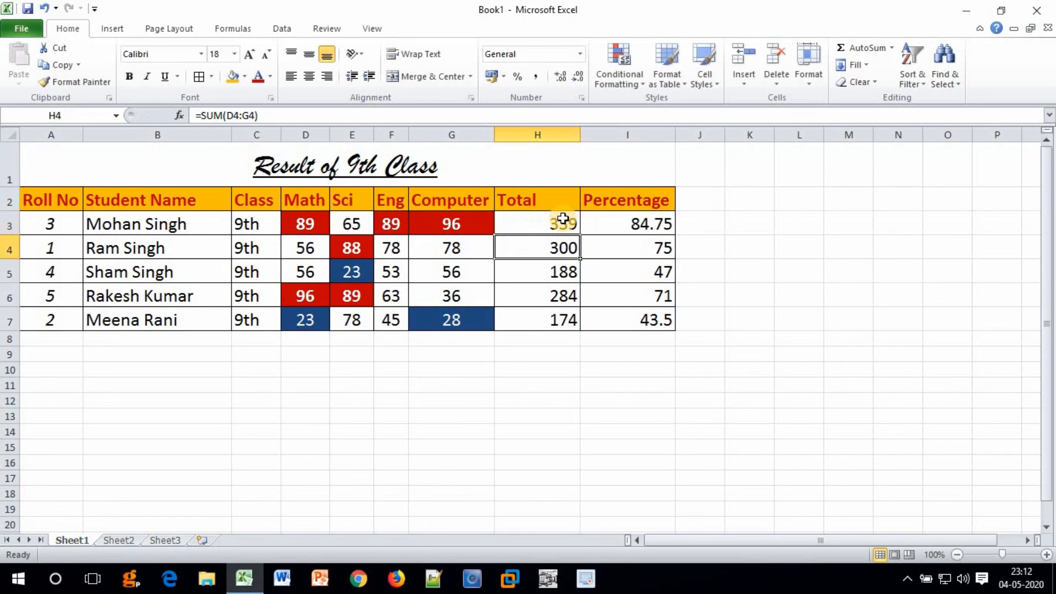
click(563, 222)
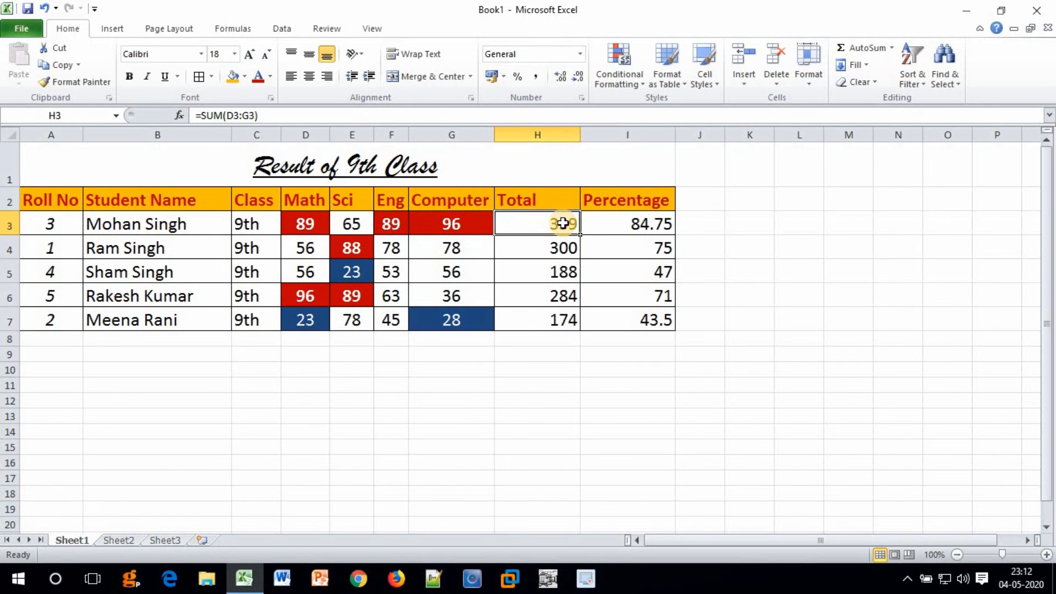